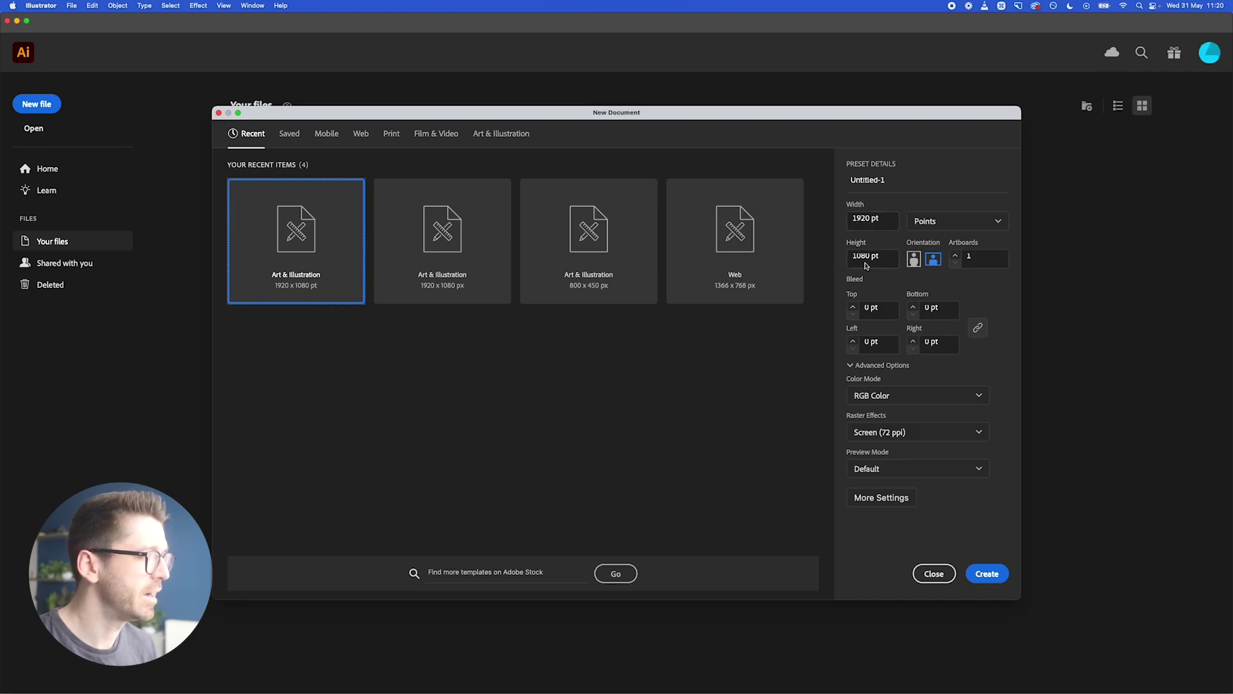
- Create a new RGB document of 1920 × 1080 pt
click(988, 574)
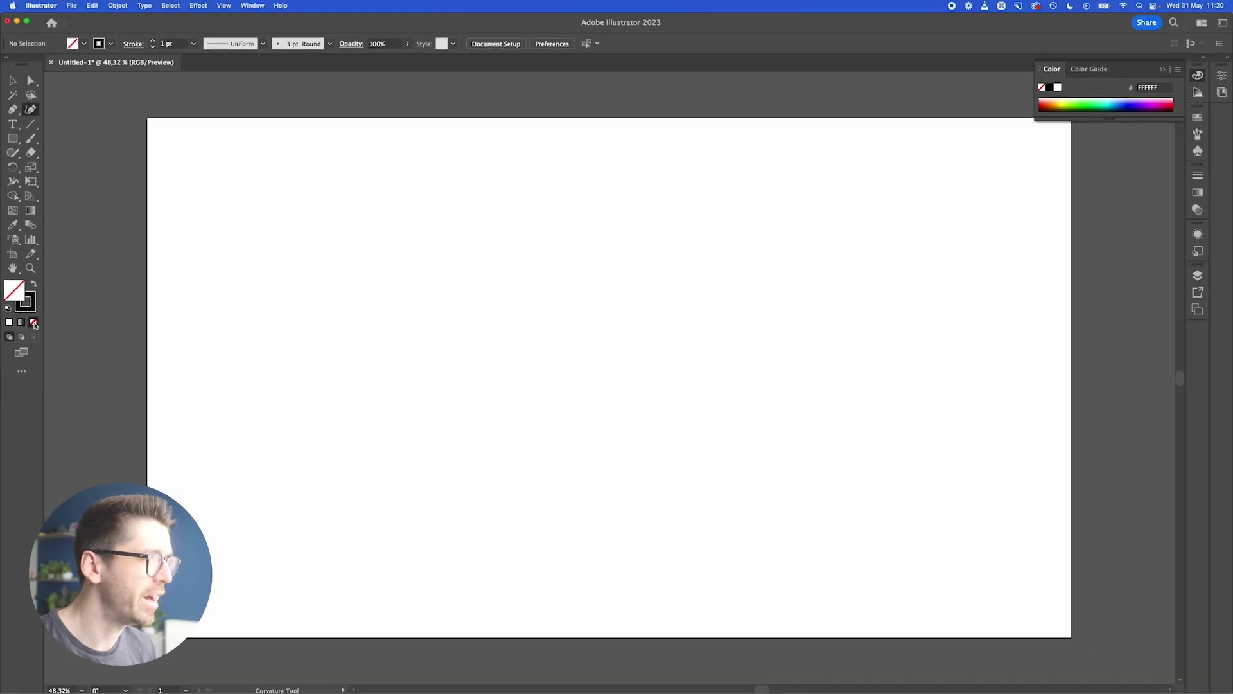
key(v)
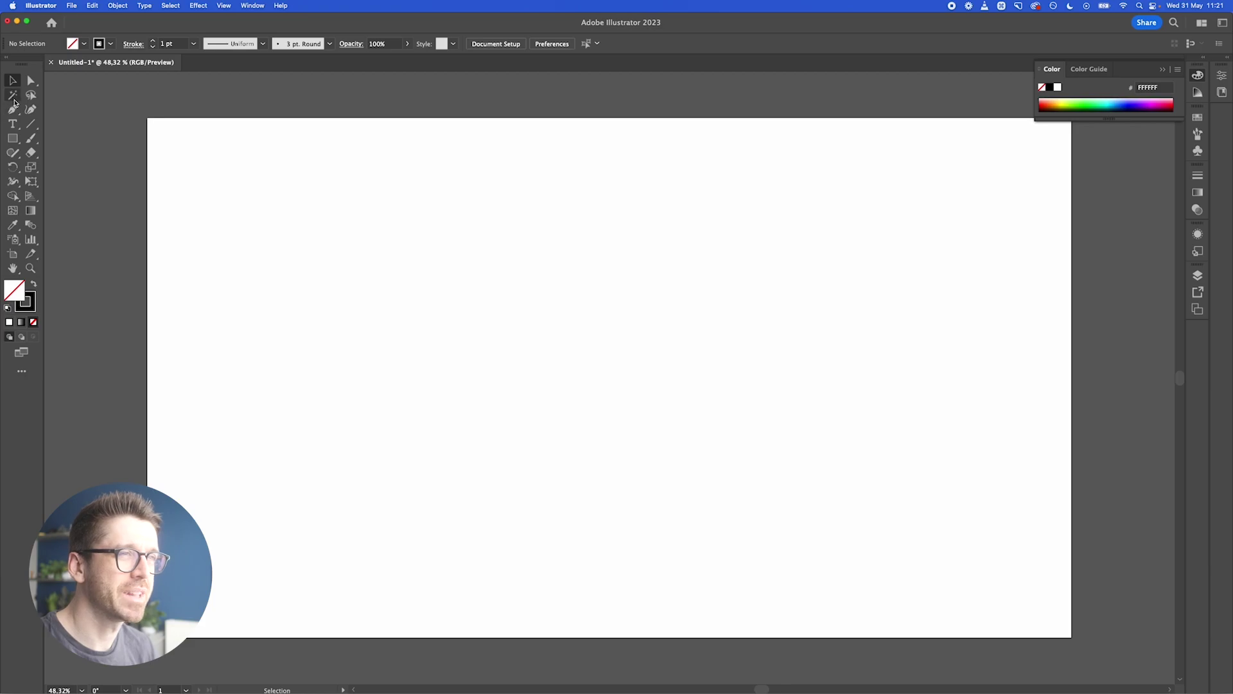
- Draw a tilted egg-shaped head outline about 258 × 386 pt with the Curvature tool and move it slightly to the left
click(30, 111)
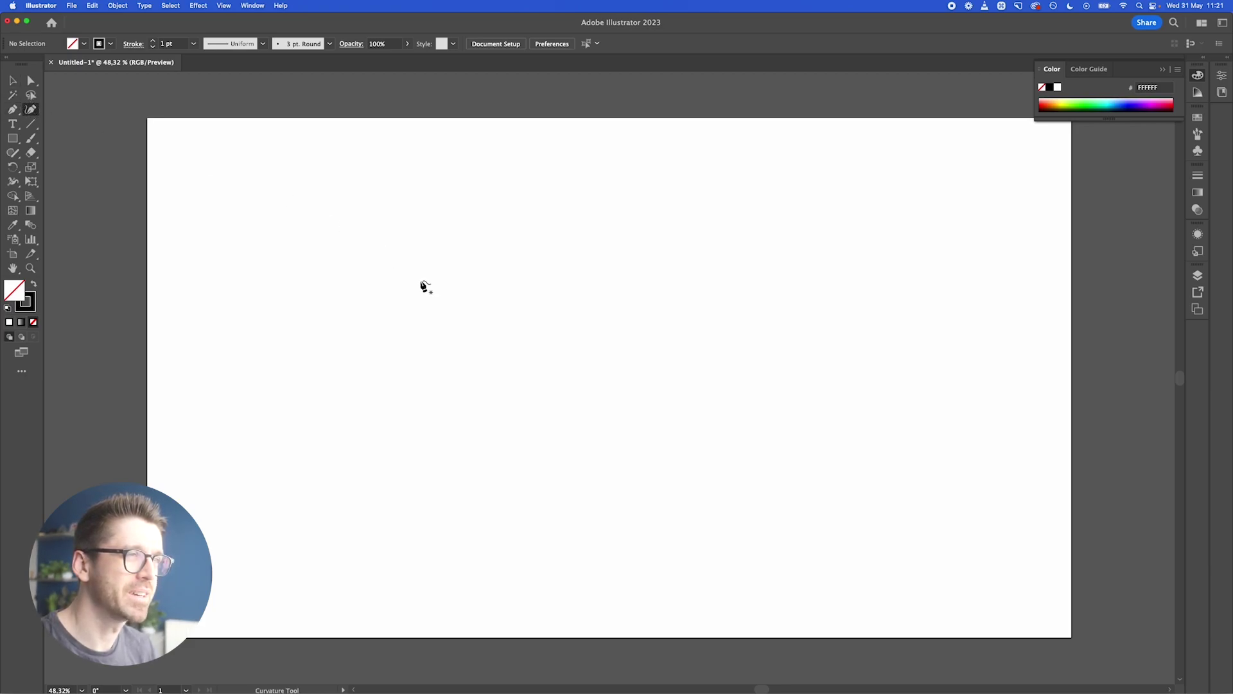
click(647, 212)
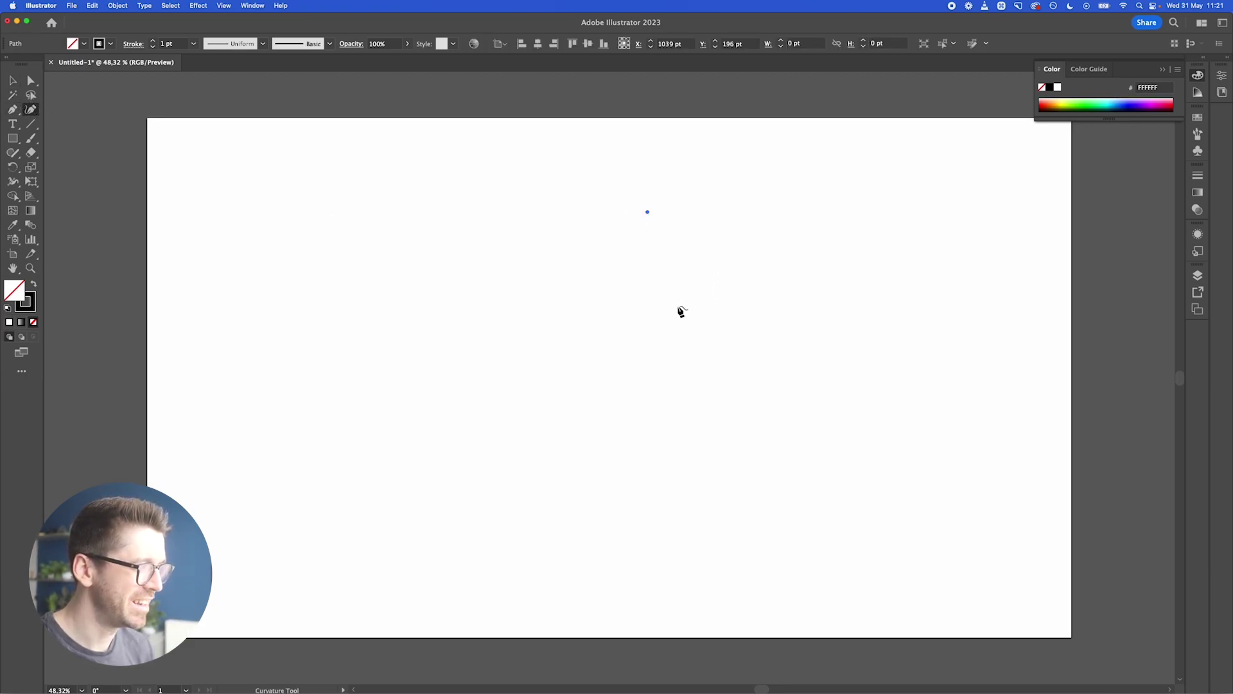
click(688, 318)
click(583, 394)
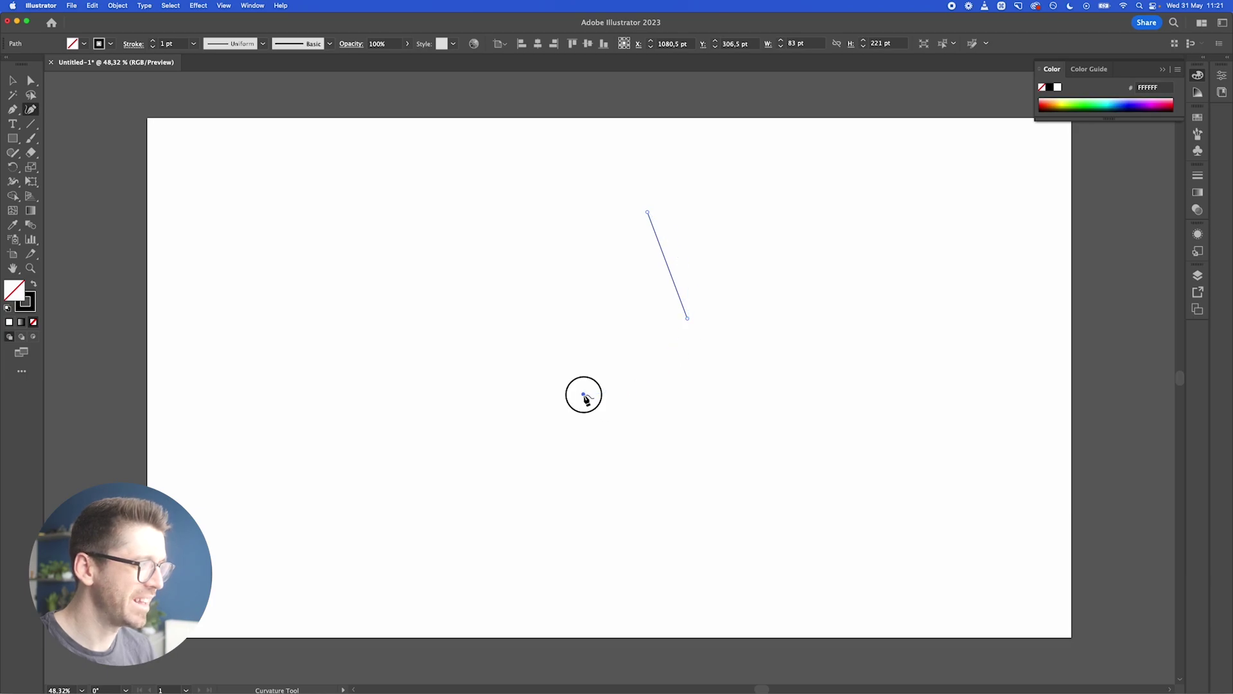
click(648, 212)
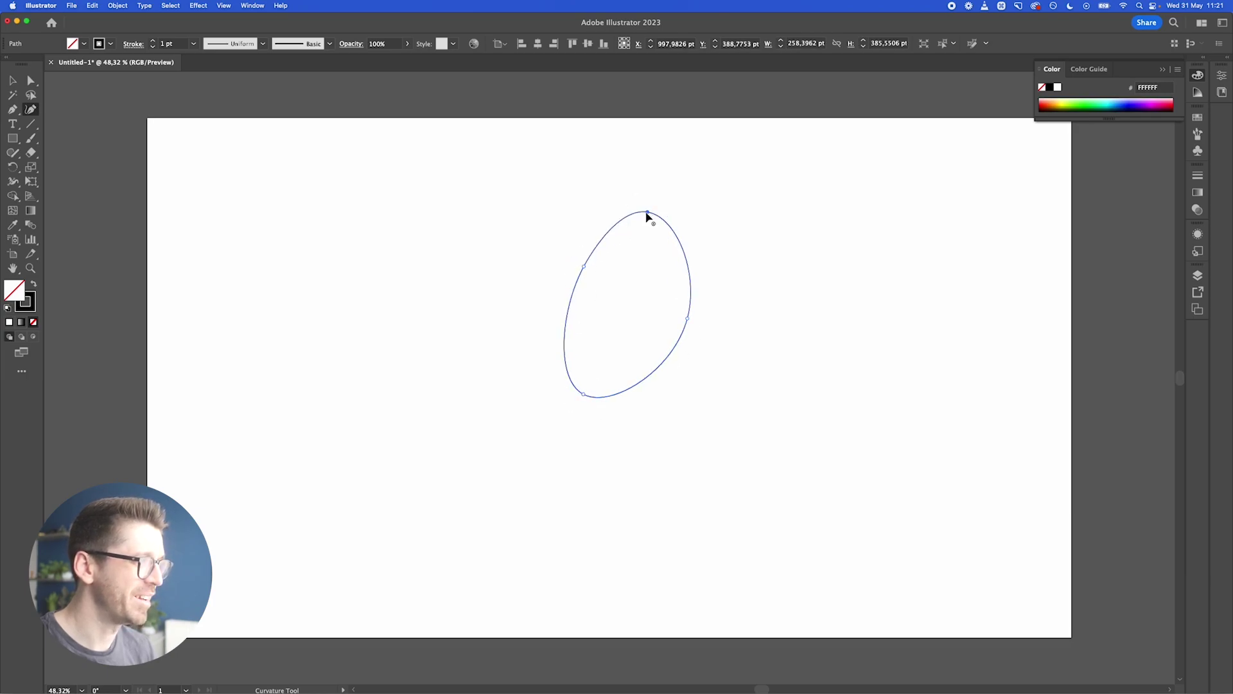
key(v)
click(789, 312)
mouse_move(688, 326)
mouse_down()
mouse_move(685, 344)
mouse_move(676, 315)
mouse_move(671, 327)
mouse_up()
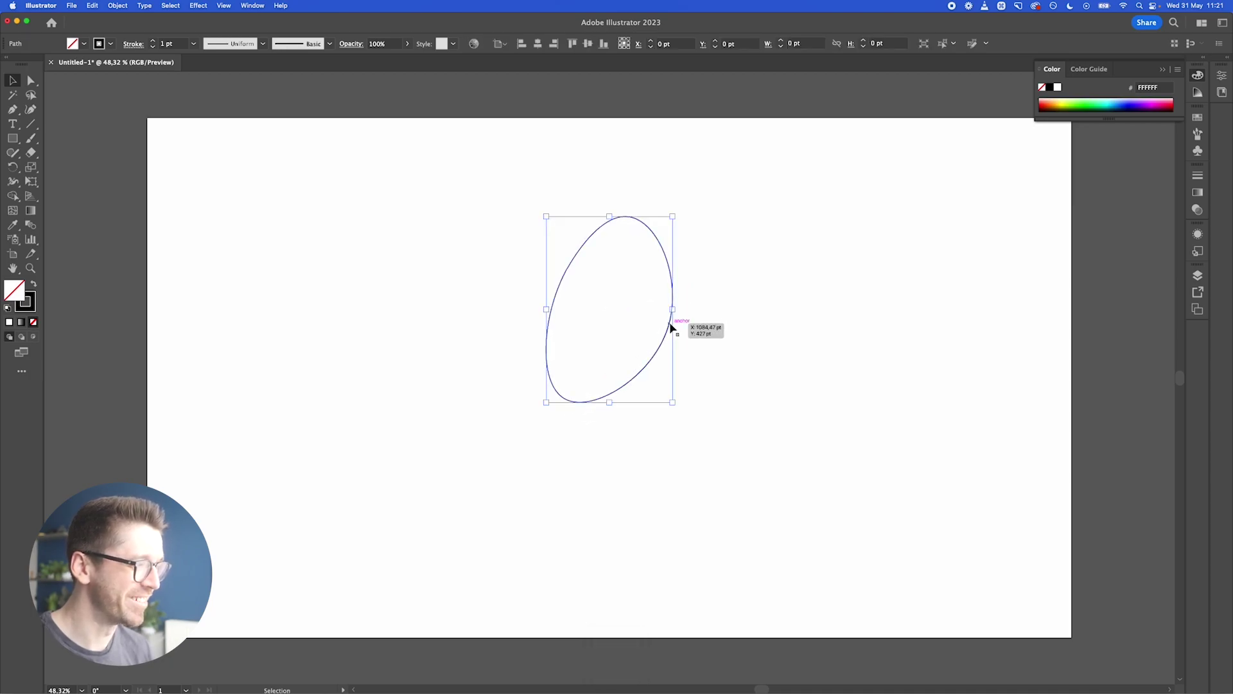
click(652, 435)
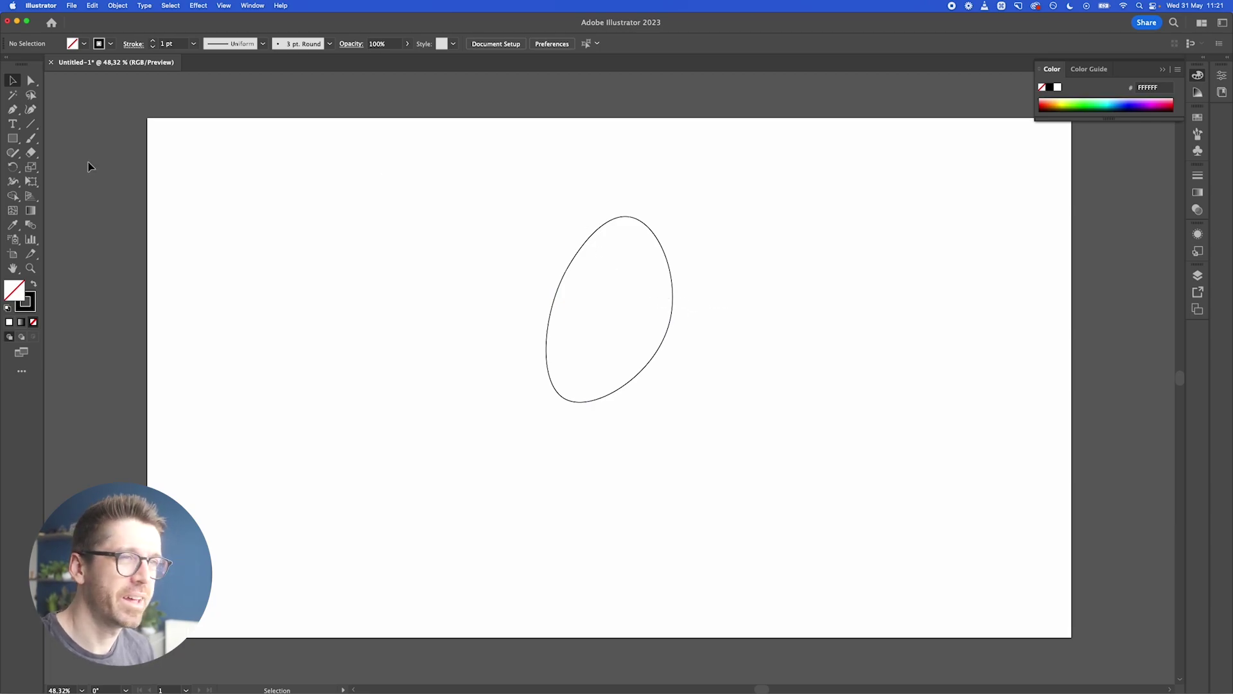
- Draw a closed hair shape with the Pen tool, curving across the upper face between the head's two edges and bulging beyond its upper right
scroll(552, 262, up, 5)
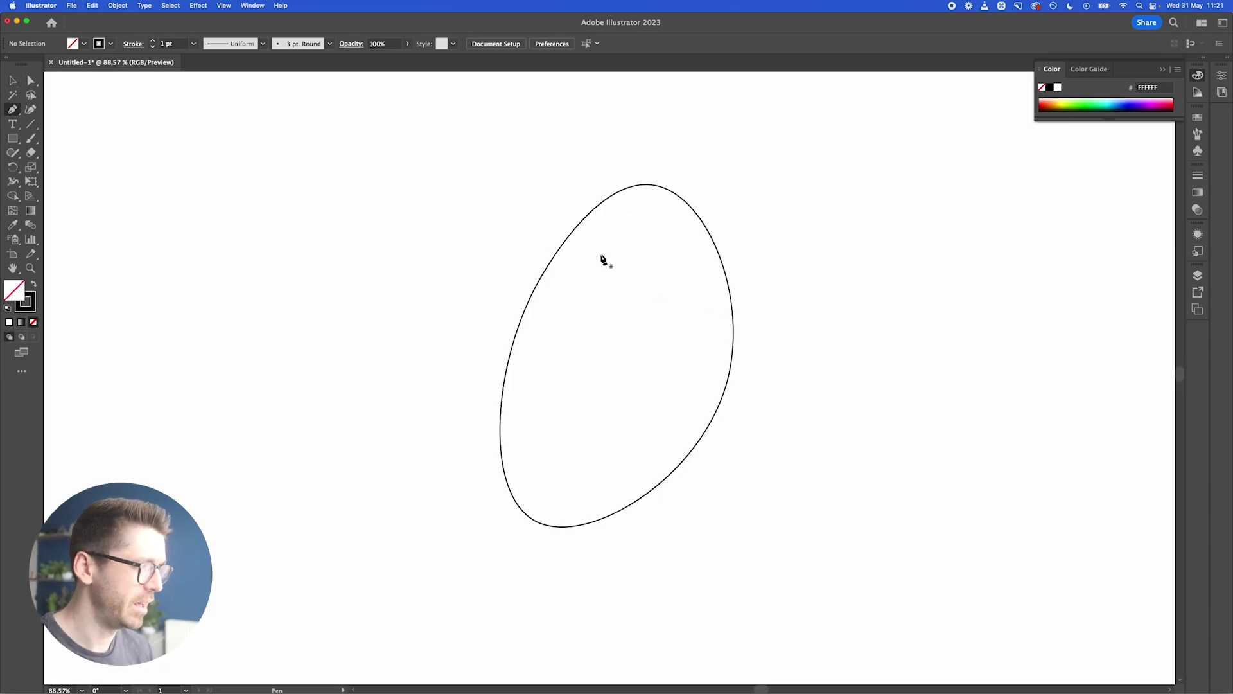
click(563, 226)
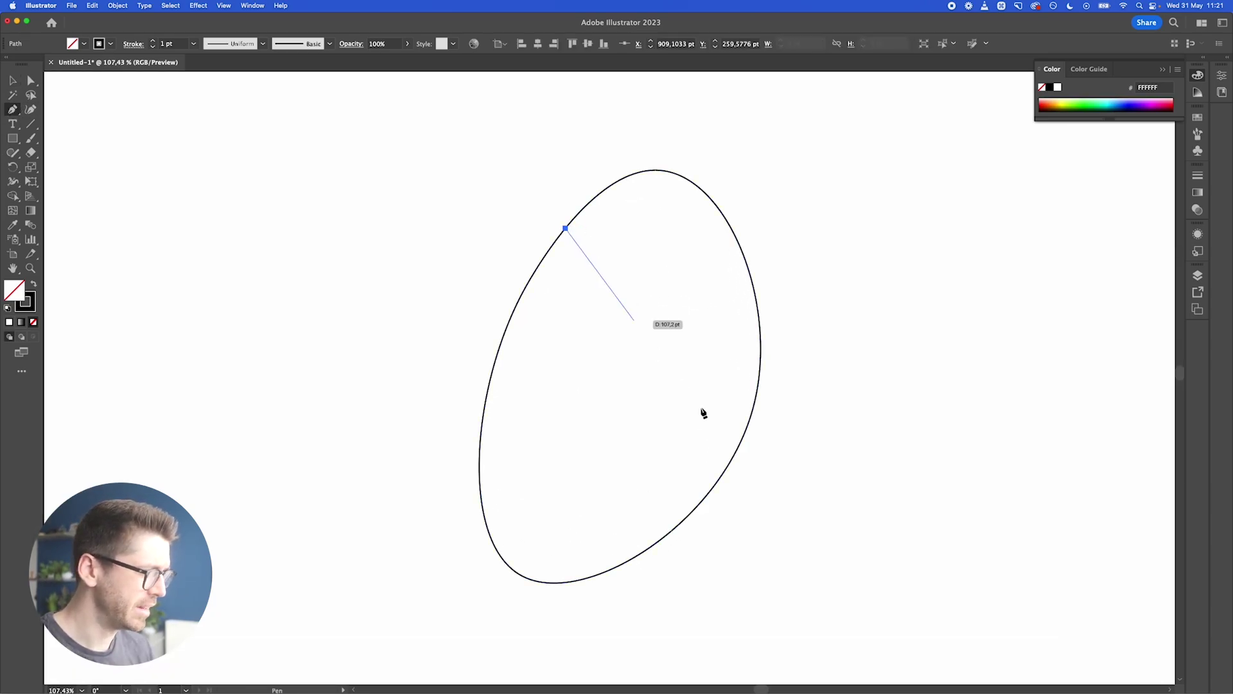
drag(759, 388, 941, 405)
click(759, 388)
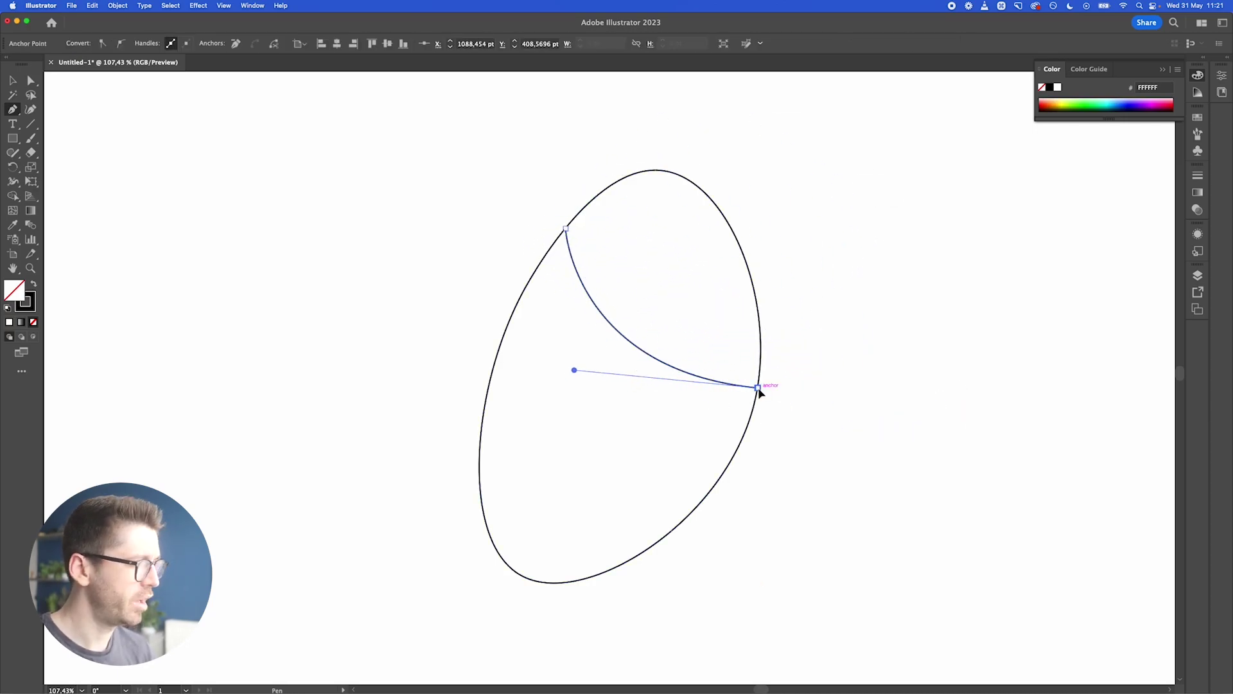
drag(812, 188, 736, 120)
drag(566, 229, 536, 327)
key(v)
click(535, 298)
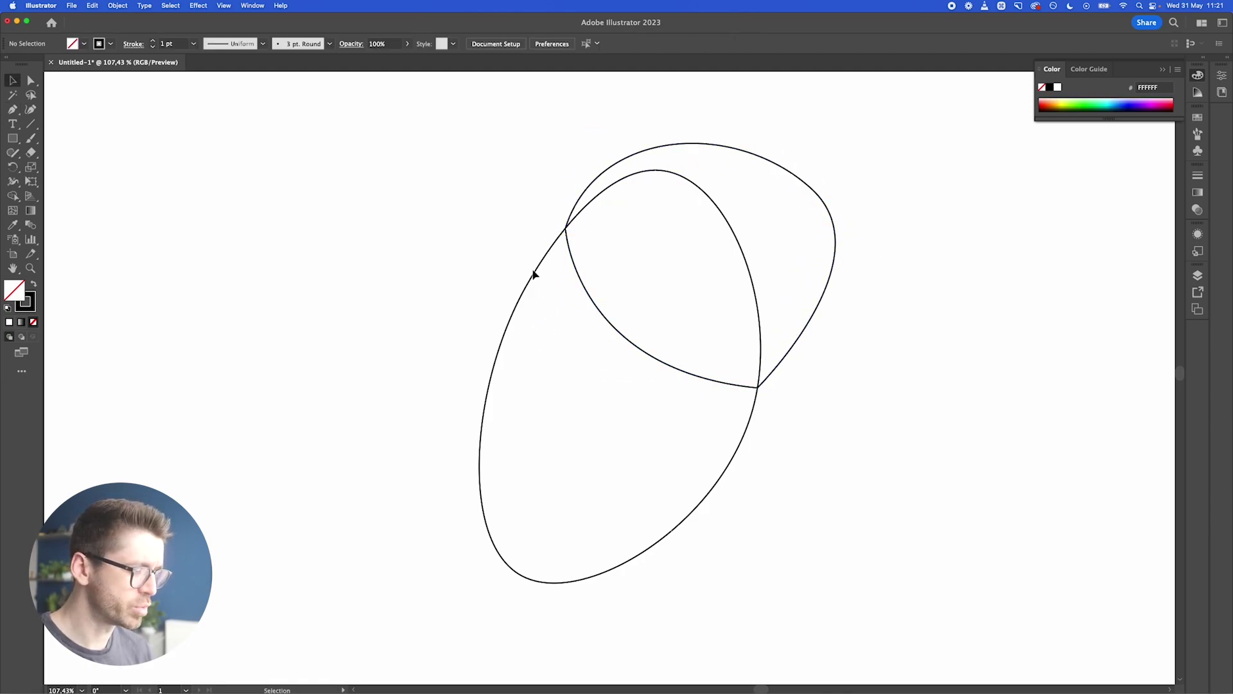
- Draw a small closed rounded shape with the Pen tool on the upper-left edge of the head outline
key(p)
drag(529, 281, 530, 201)
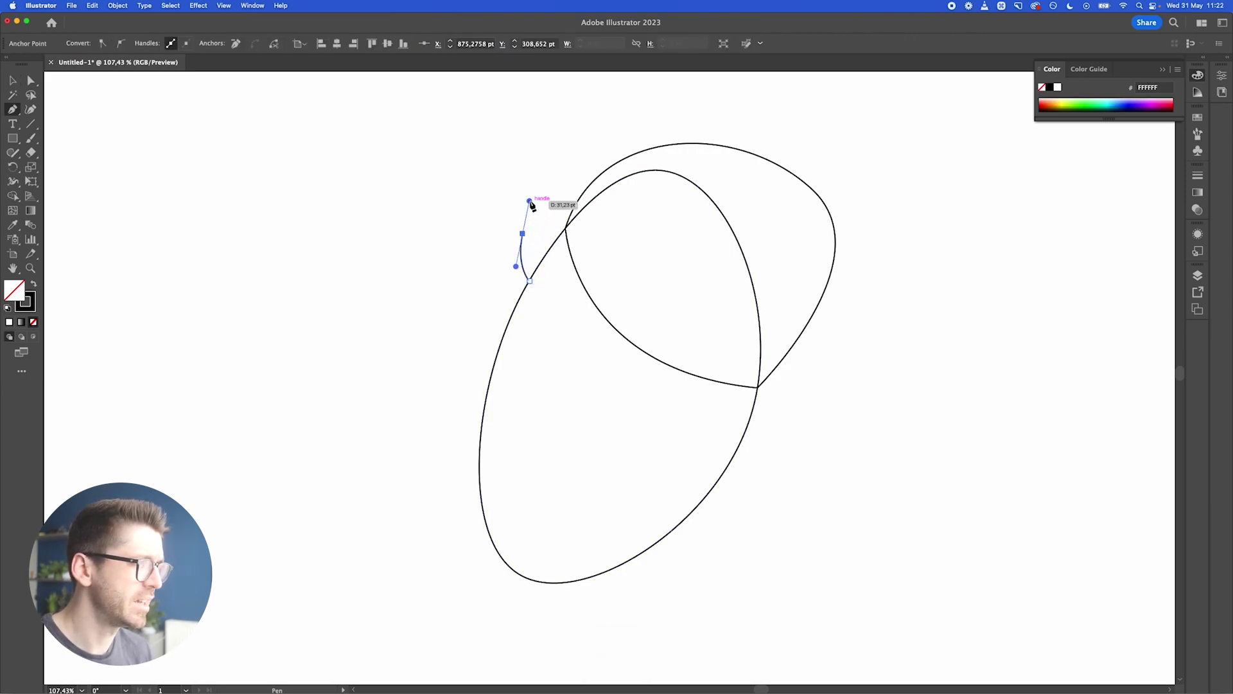
click(589, 203)
drag(530, 281, 499, 341)
key(v)
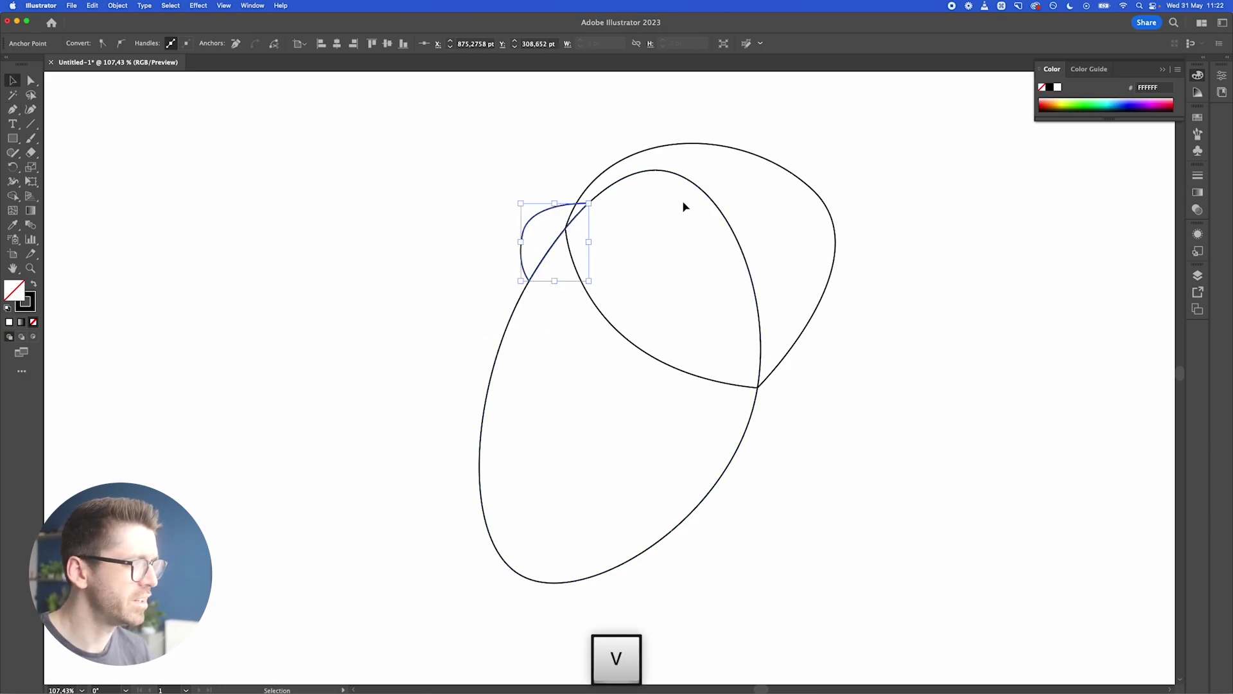
click(817, 416)
- Draw an open curve just below the hair's lower edge, from its left corner to the head's right edge
key(p)
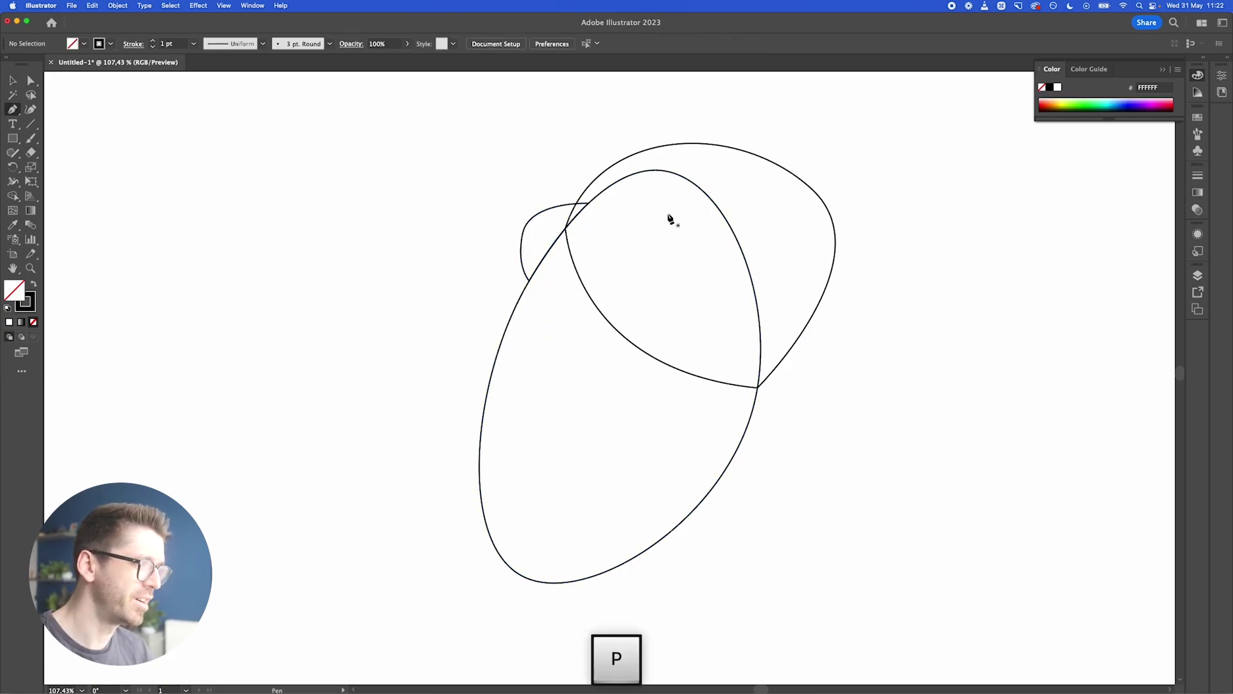
click(565, 228)
drag(624, 361, 689, 400)
click(756, 400)
key(v)
click(837, 399)
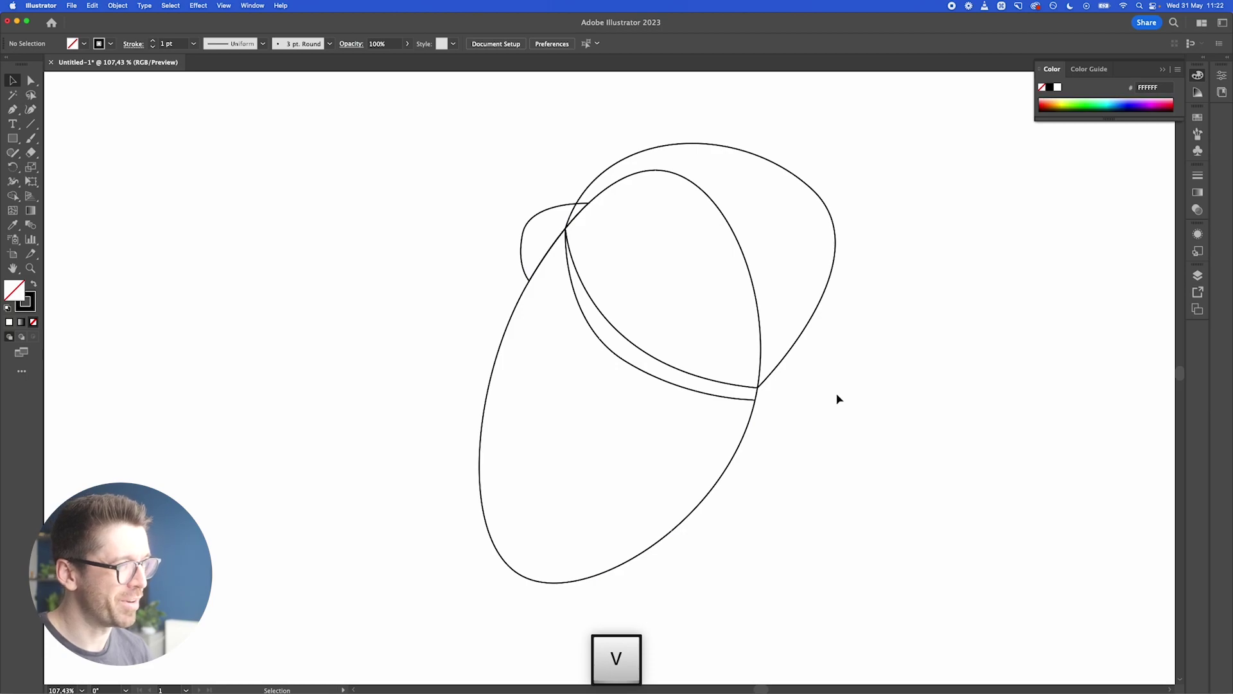
- Add a larger curve around the small upper-left shape and draw a closed rounded ear over the head's right edge with the Curvature tool
key(p)
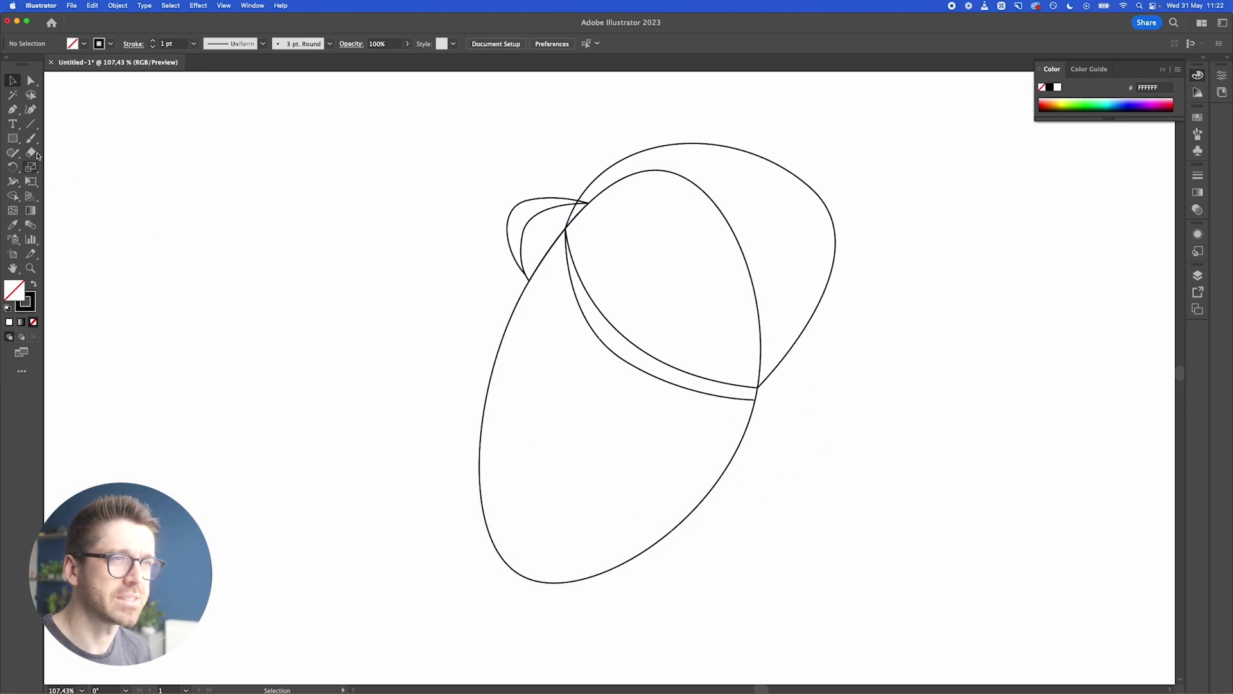
click(730, 410)
click(790, 377)
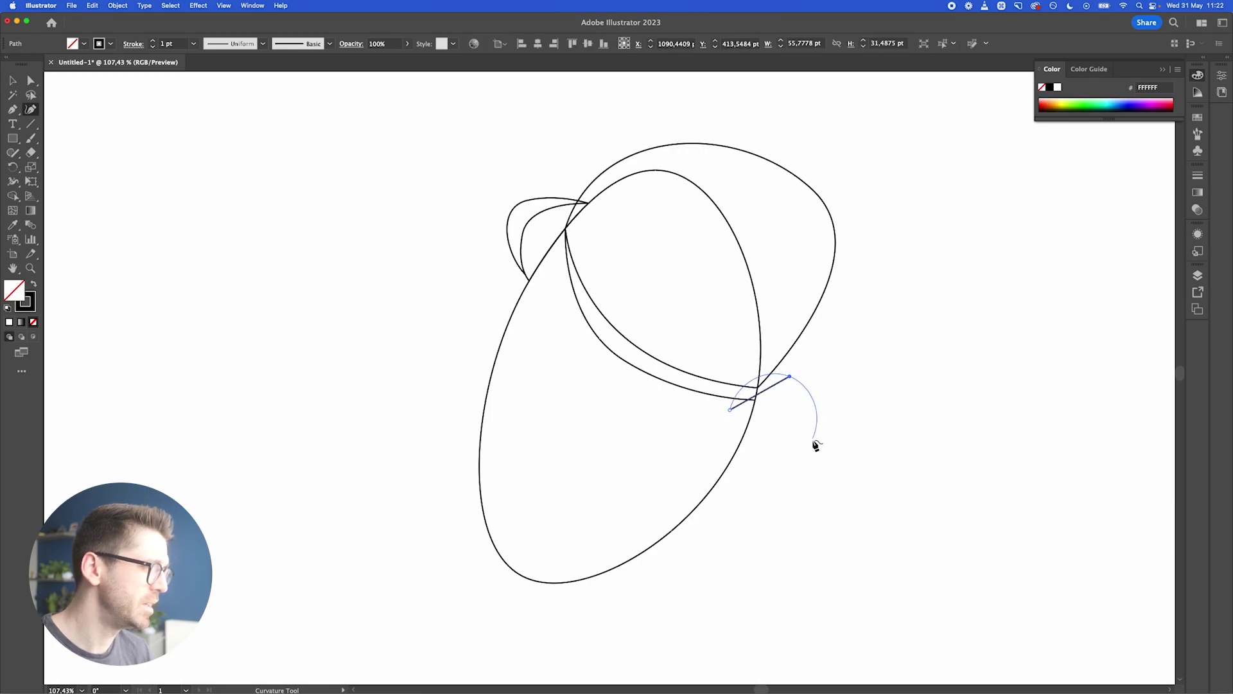
click(787, 471)
click(723, 454)
click(731, 410)
key(v)
click(863, 480)
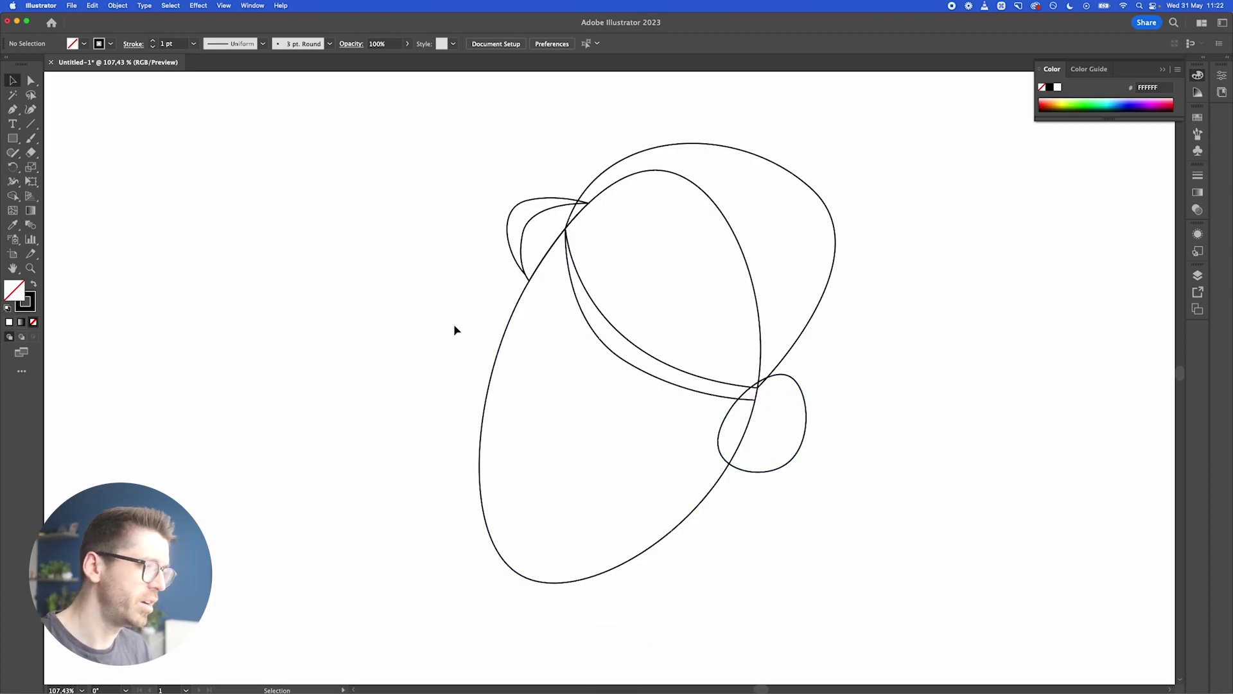
- Draw a narrow upright ellipse about 12 × 23 pt with the Ellipse tool below the hairline as the right-hand pupil
drag(12, 145, 64, 166)
scroll(543, 335, up, 4)
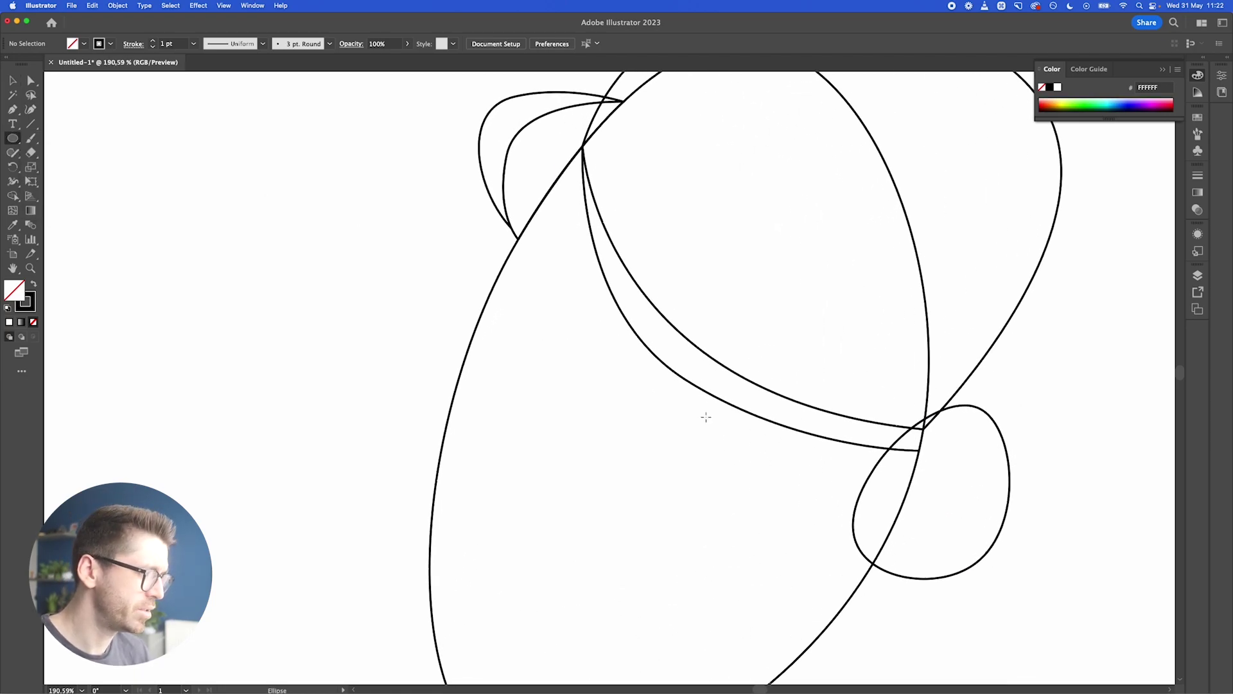
drag(688, 400, 712, 443)
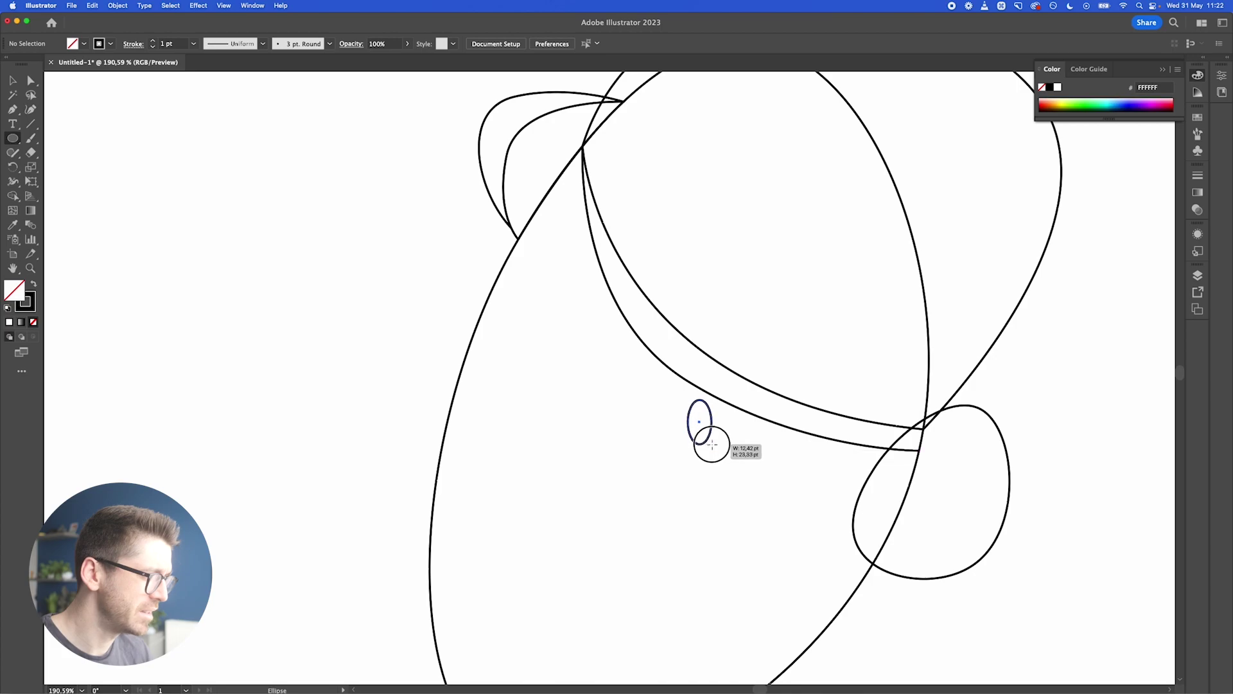
key(v)
click(742, 453)
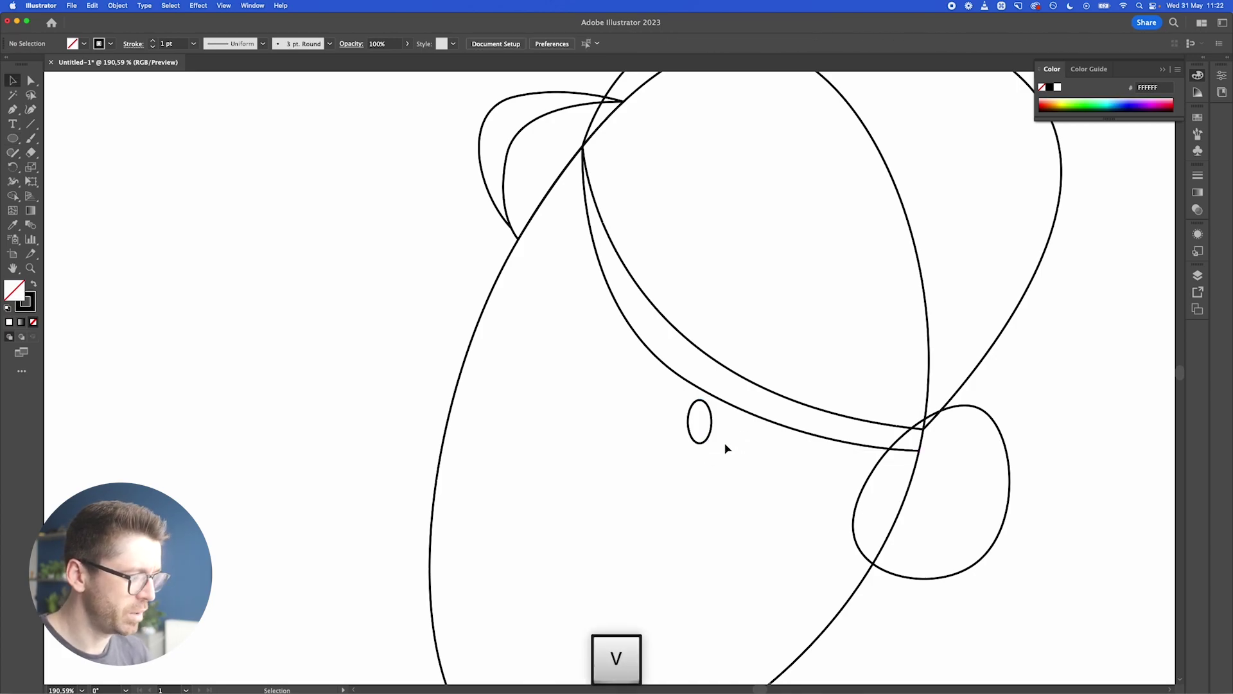
- Duplicate the pupil ellipse and place the copy slightly higher near the head's left edge
key(alt)
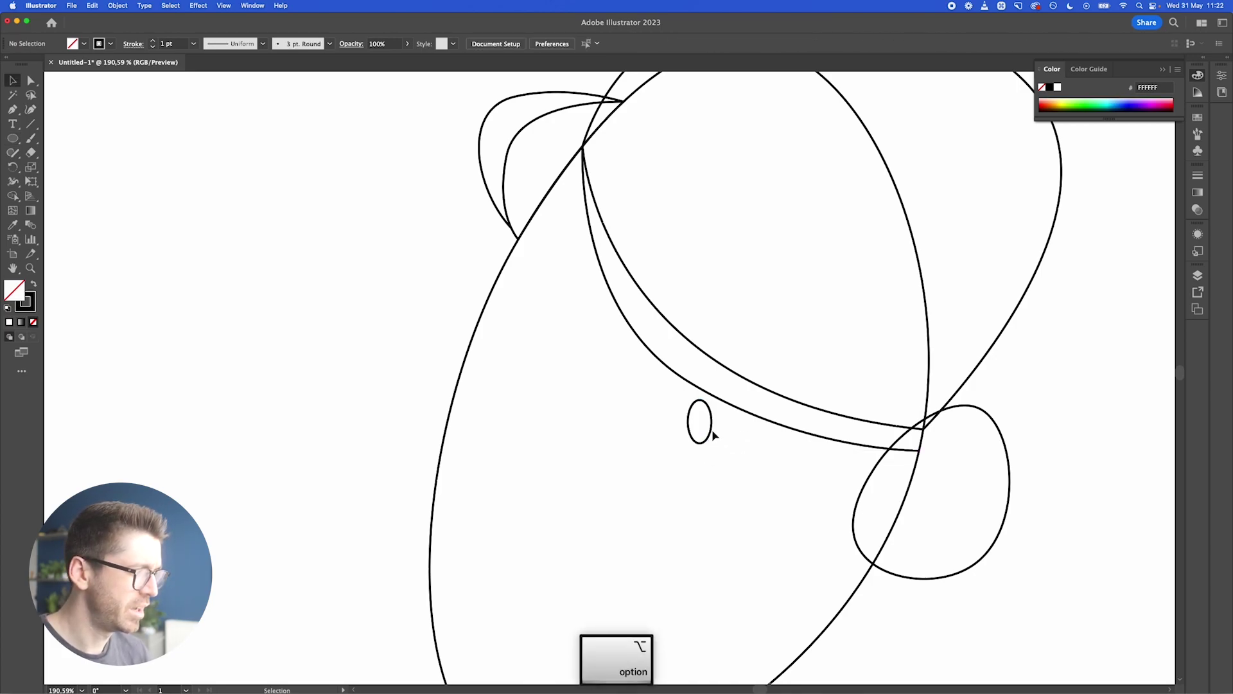
drag(711, 434, 522, 413)
click(614, 471)
- Draw a closed, curved eyelid shape across the top of the right-hand pupil, pointed inward and angled at its outer end
key(p)
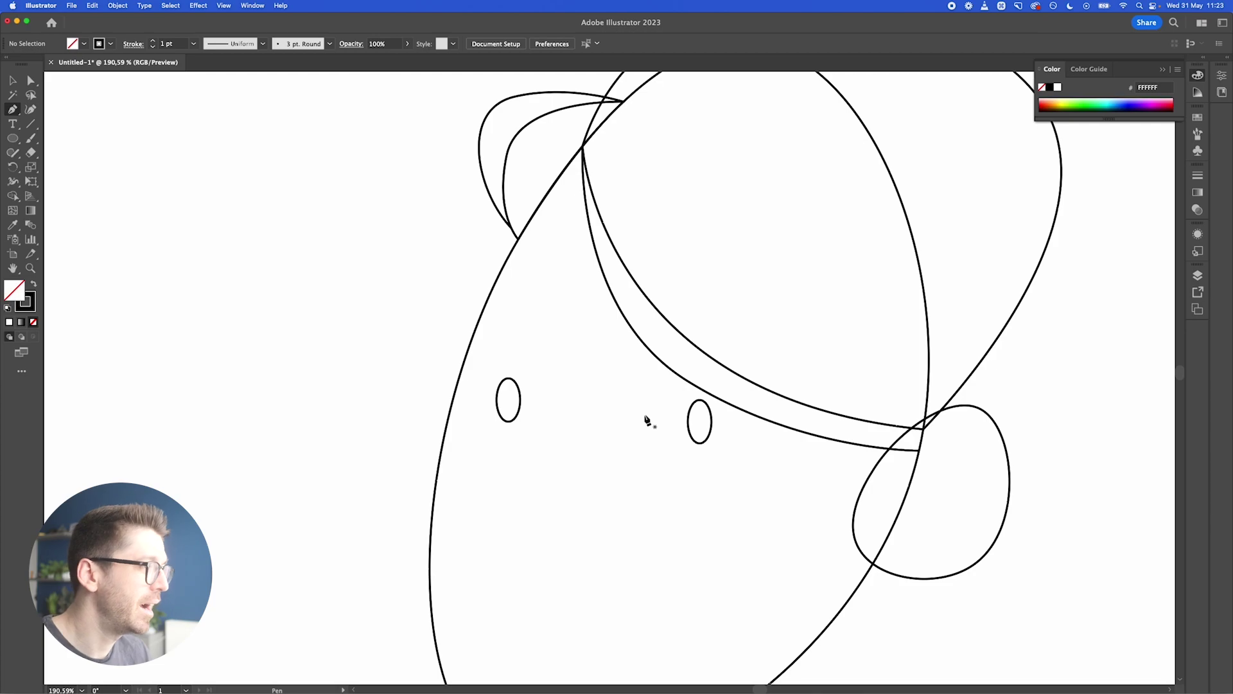
click(639, 412)
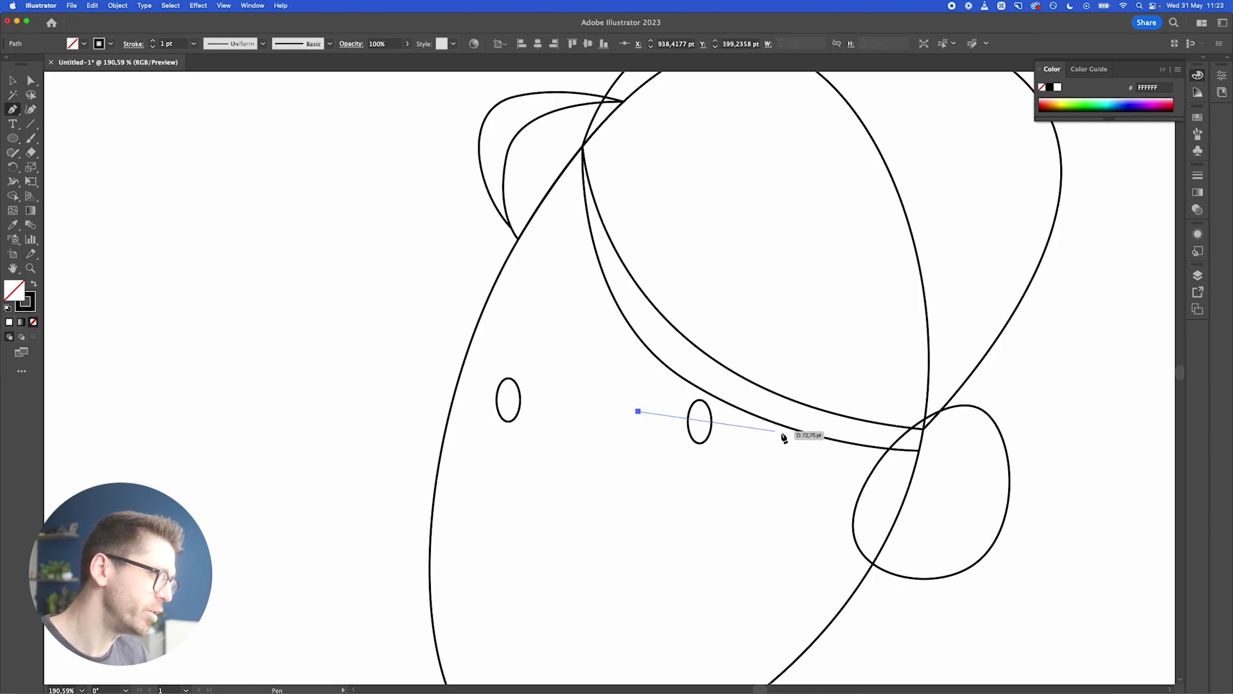
drag(775, 433, 839, 467)
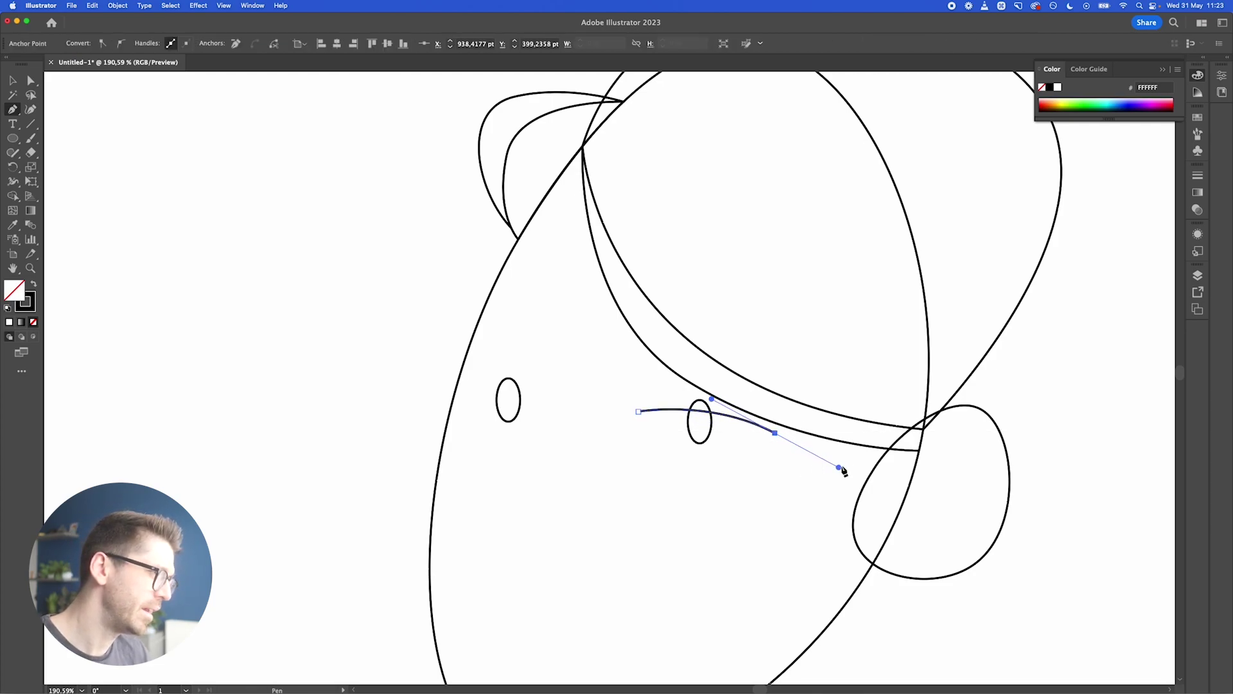
click(776, 434)
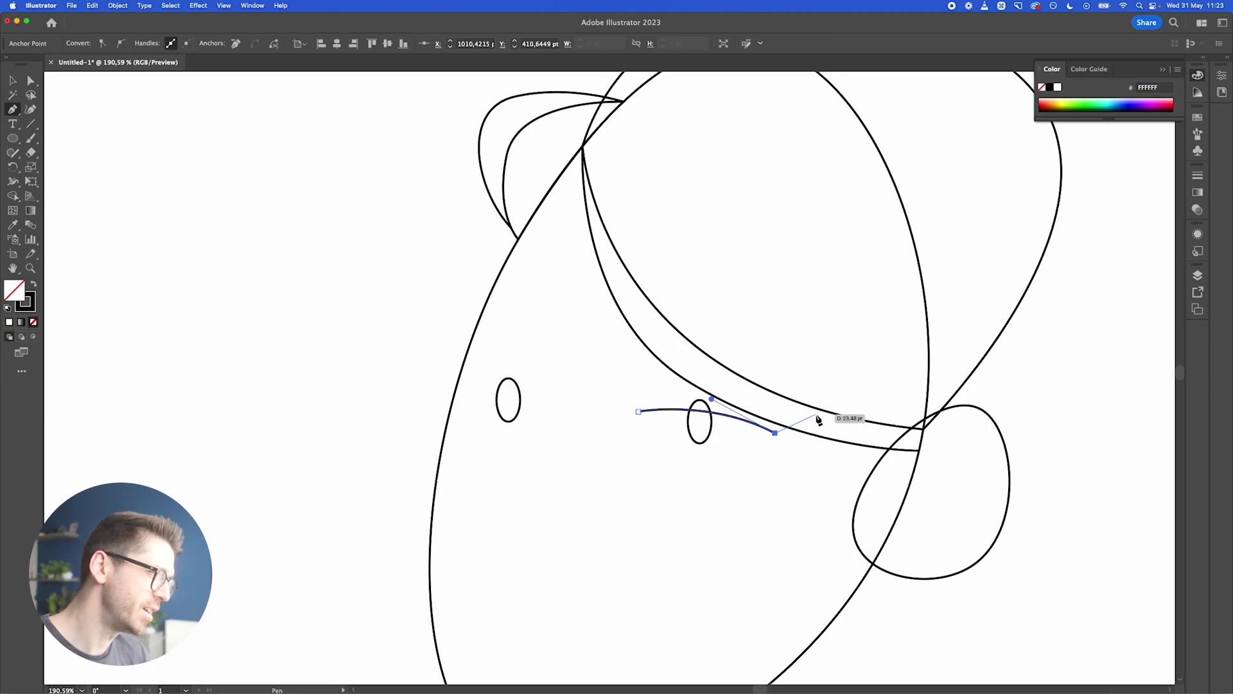
click(813, 412)
drag(641, 413, 548, 449)
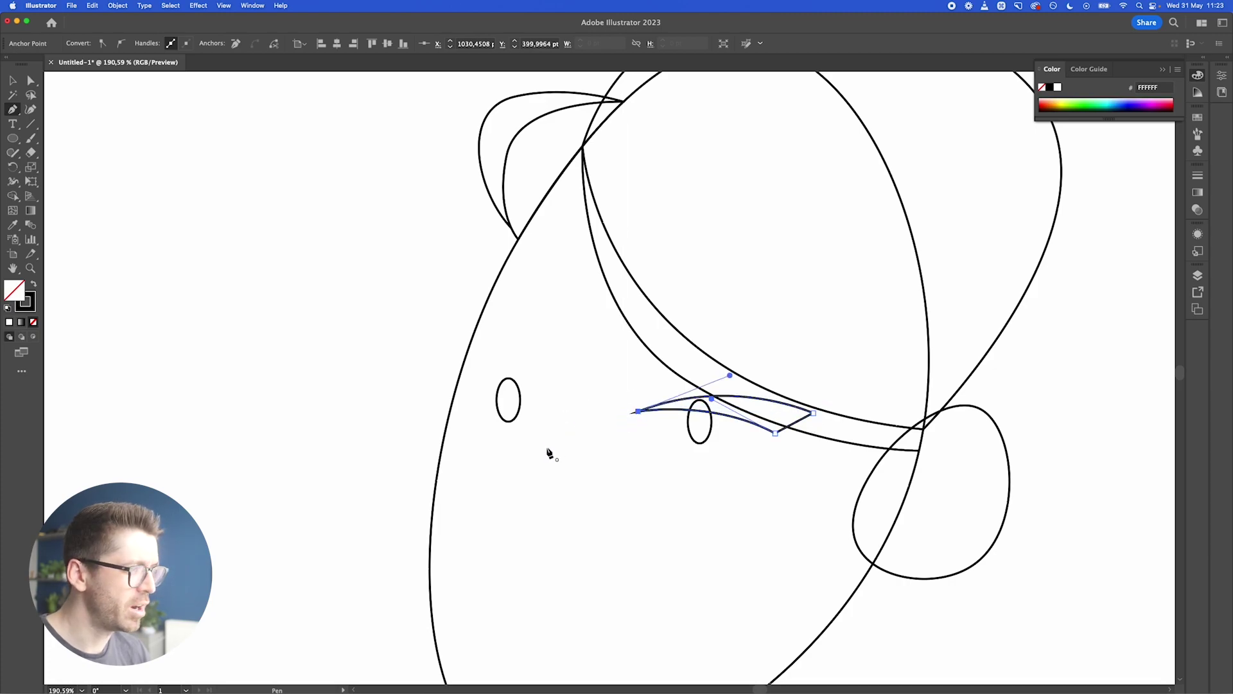
key(v)
- Draw a matching closed eyelid over the left-hand pupil, with its outer corner extending past the head's left outline
key(p)
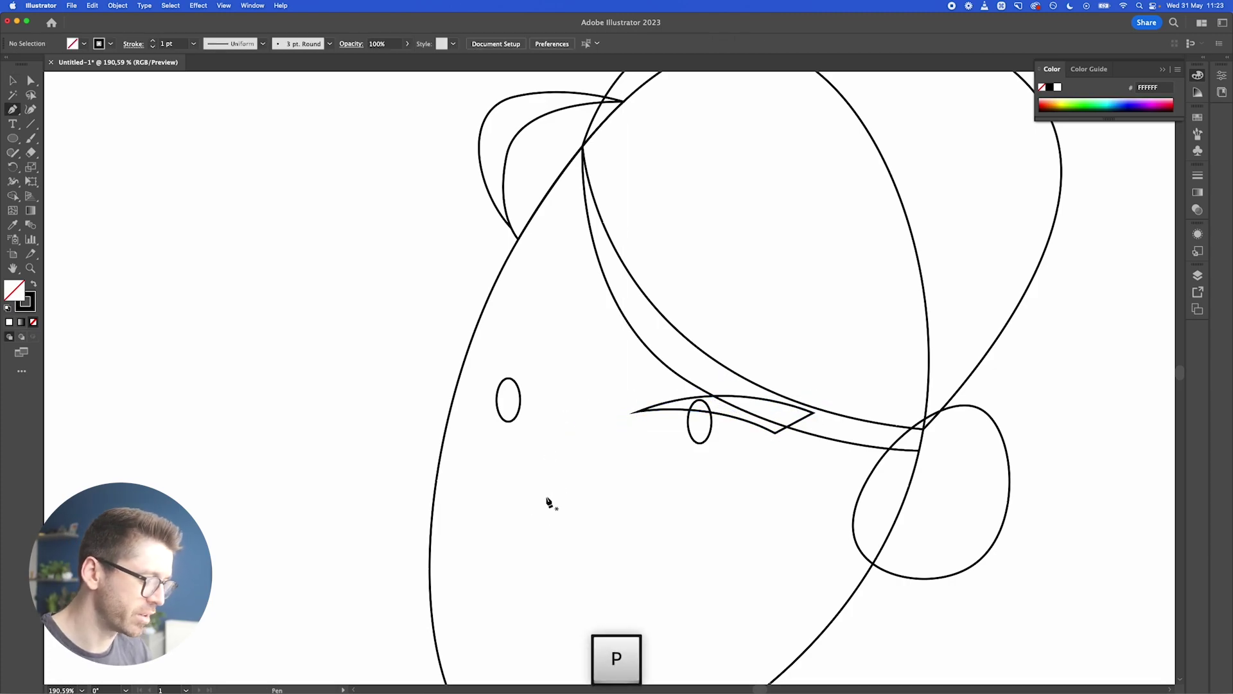
click(558, 395)
drag(459, 381, 434, 352)
click(459, 381)
drag(559, 395, 597, 432)
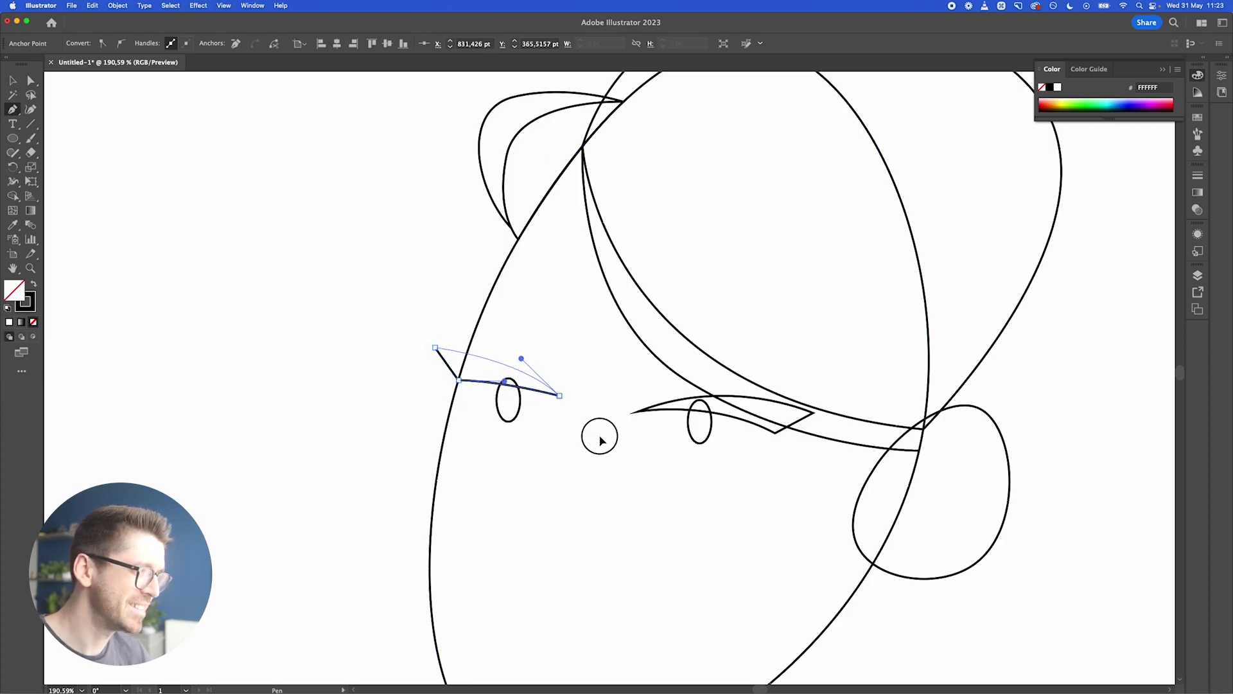
key(v)
click(373, 443)
- Draw an open arched eyebrow above the right-hand eye with the Pen tool
scroll(372, 443, down, 3)
scroll(665, 403, up, 4)
key(p)
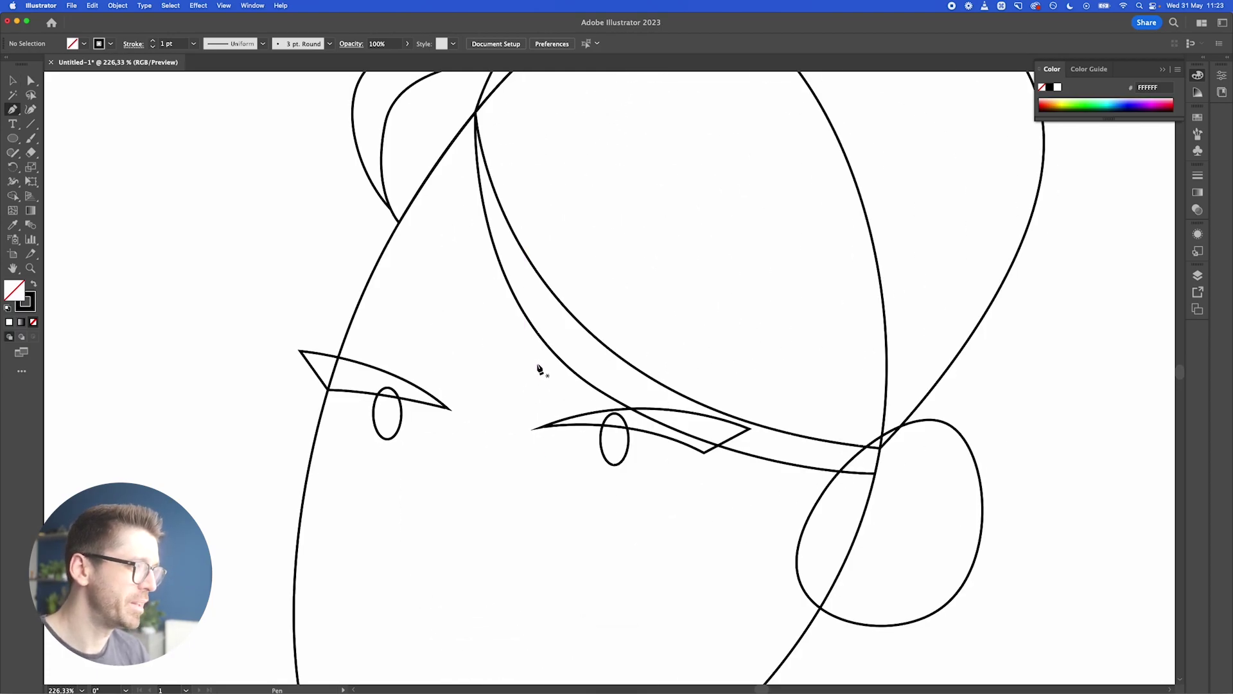
click(528, 348)
drag(675, 324, 746, 344)
click(776, 395)
key(v)
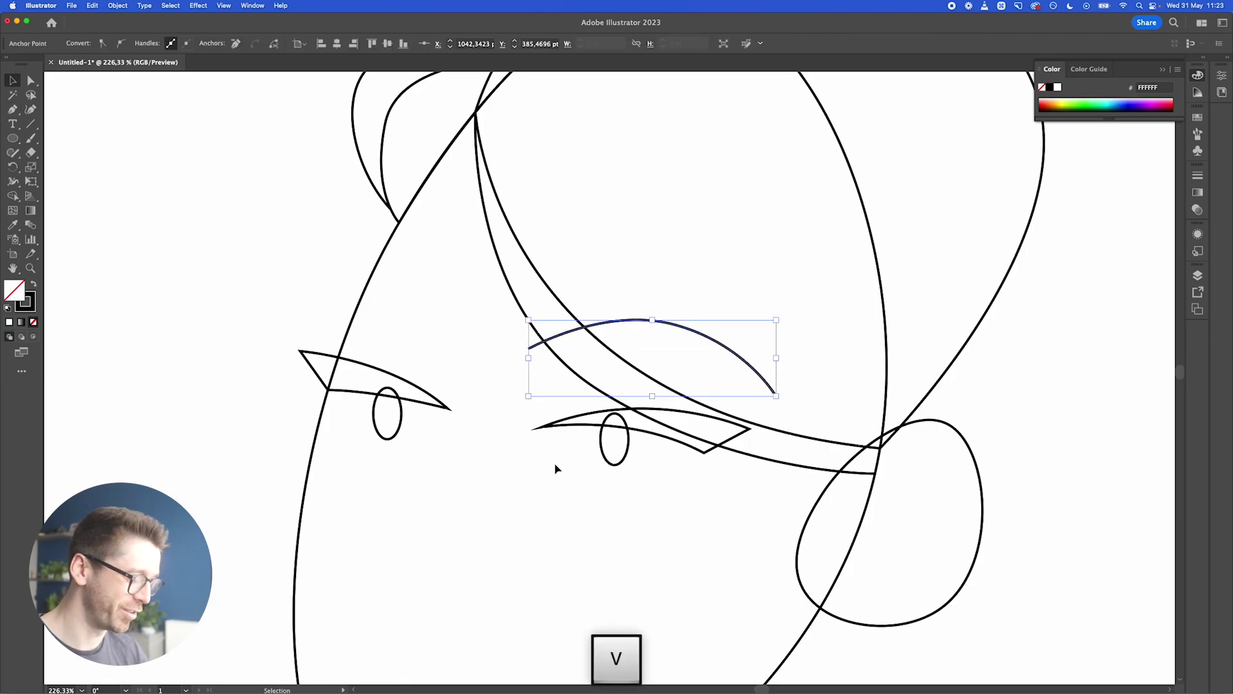
- Draw an open arched eyebrow above the left-hand eye, crossing the head's left outline
key(p)
click(452, 342)
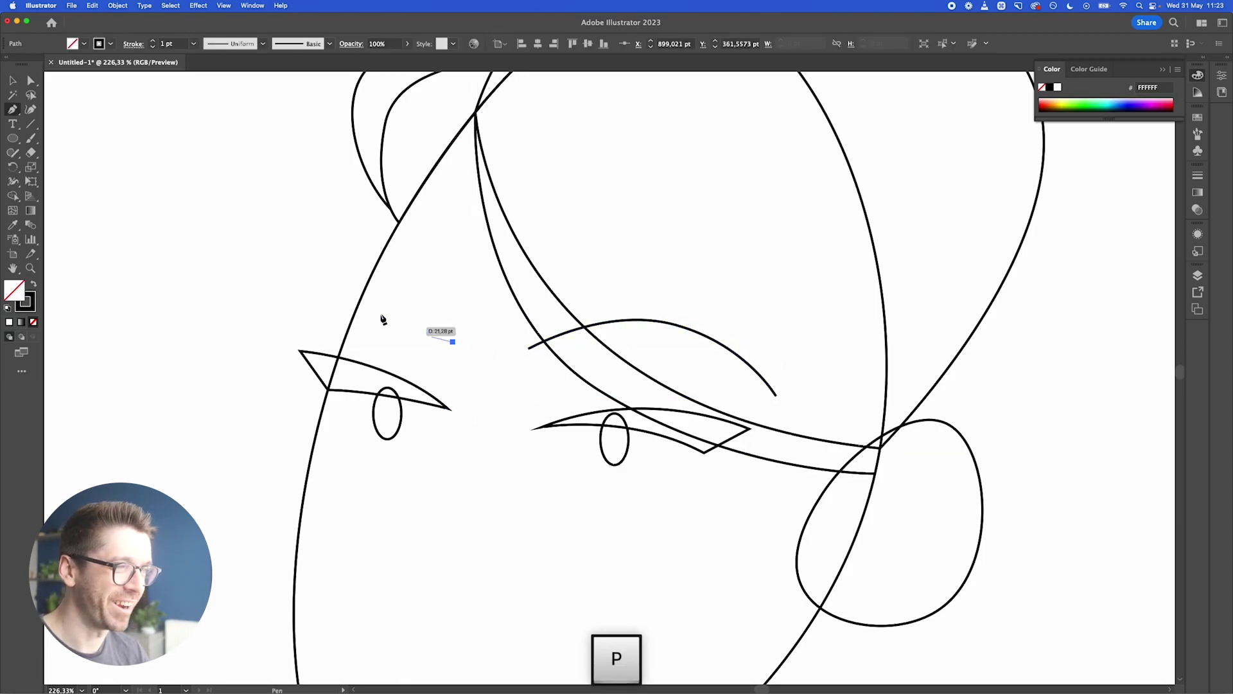
drag(374, 279, 310, 289)
click(289, 312)
key(v)
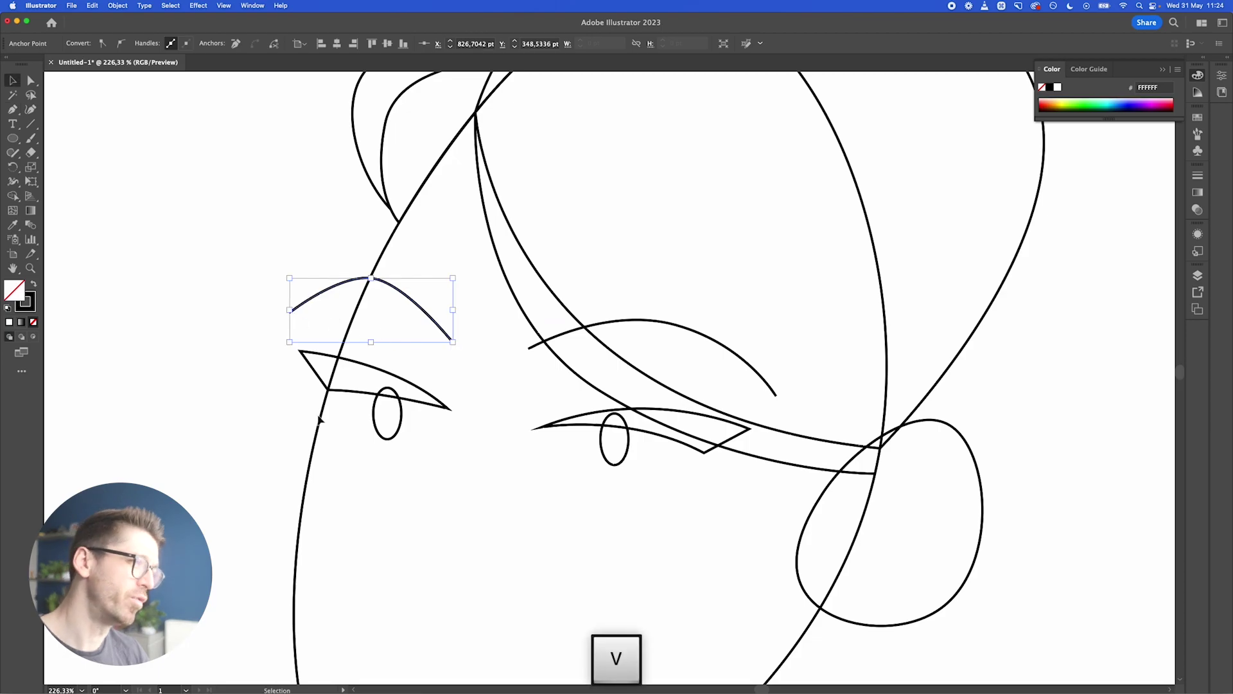
click(232, 422)
scroll(233, 422, down, 5)
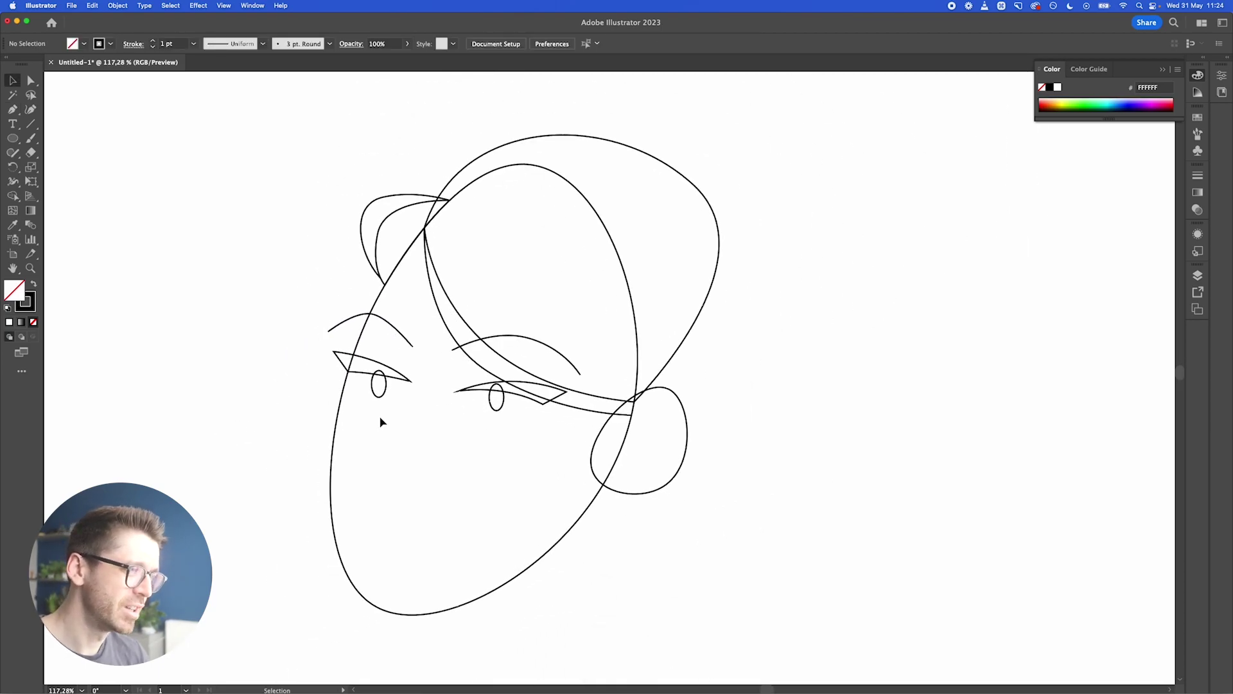
- Draw an open nose line with the Pen tool, curving down between the eyes to a pointed tip and back underneath it
scroll(380, 421, up, 5)
scroll(380, 421, down, 2)
scroll(380, 421, left, 1)
key(p)
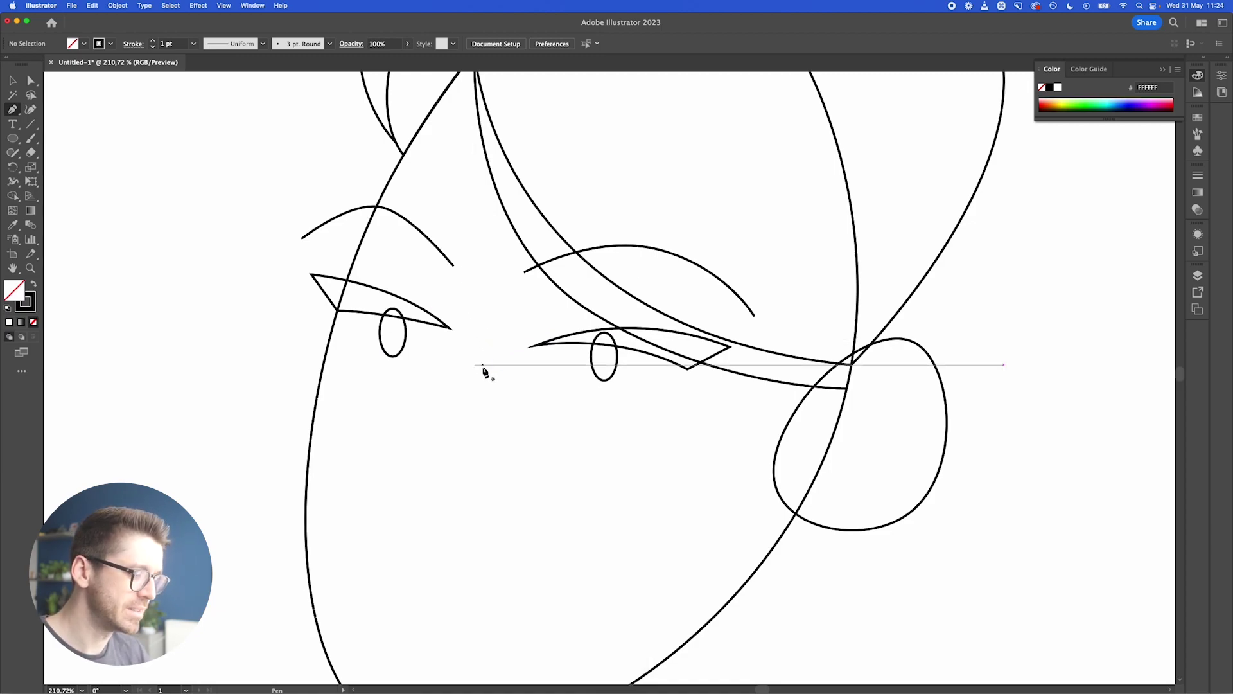
click(474, 320)
drag(465, 397, 382, 453)
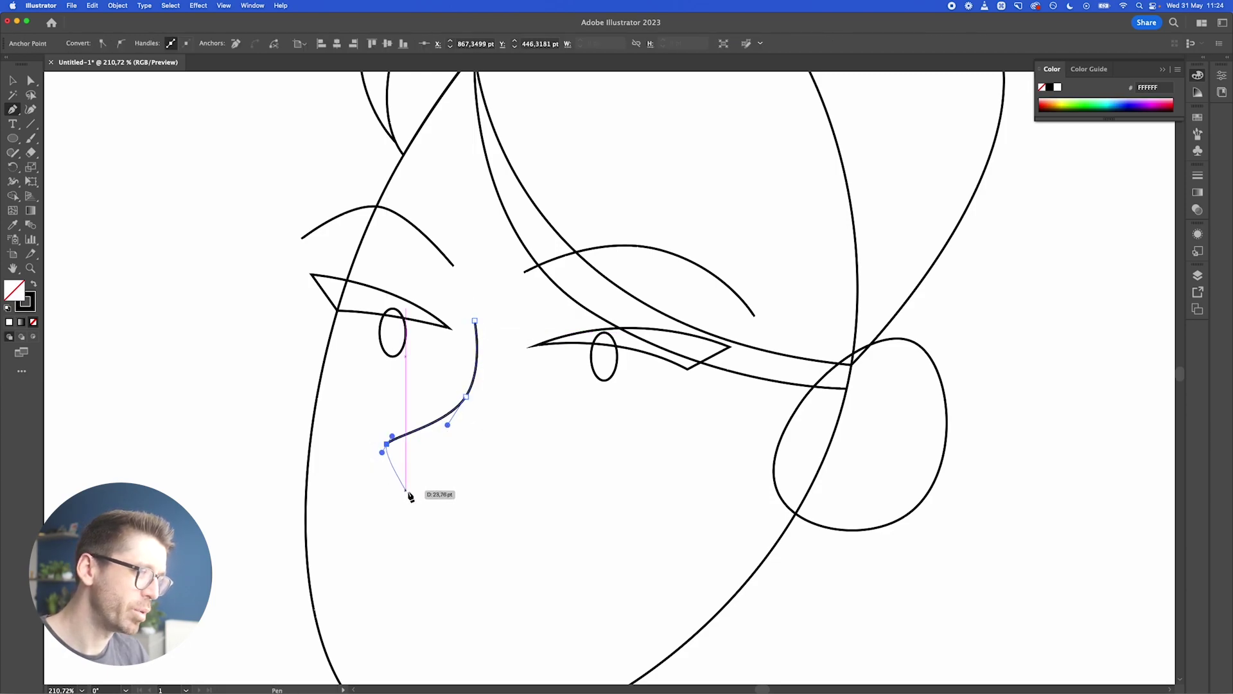
click(432, 495)
key(v)
scroll(539, 449, down, 5)
click(540, 449)
- Draw an open, upward-curving smile line below the nose as the mouth
key(p)
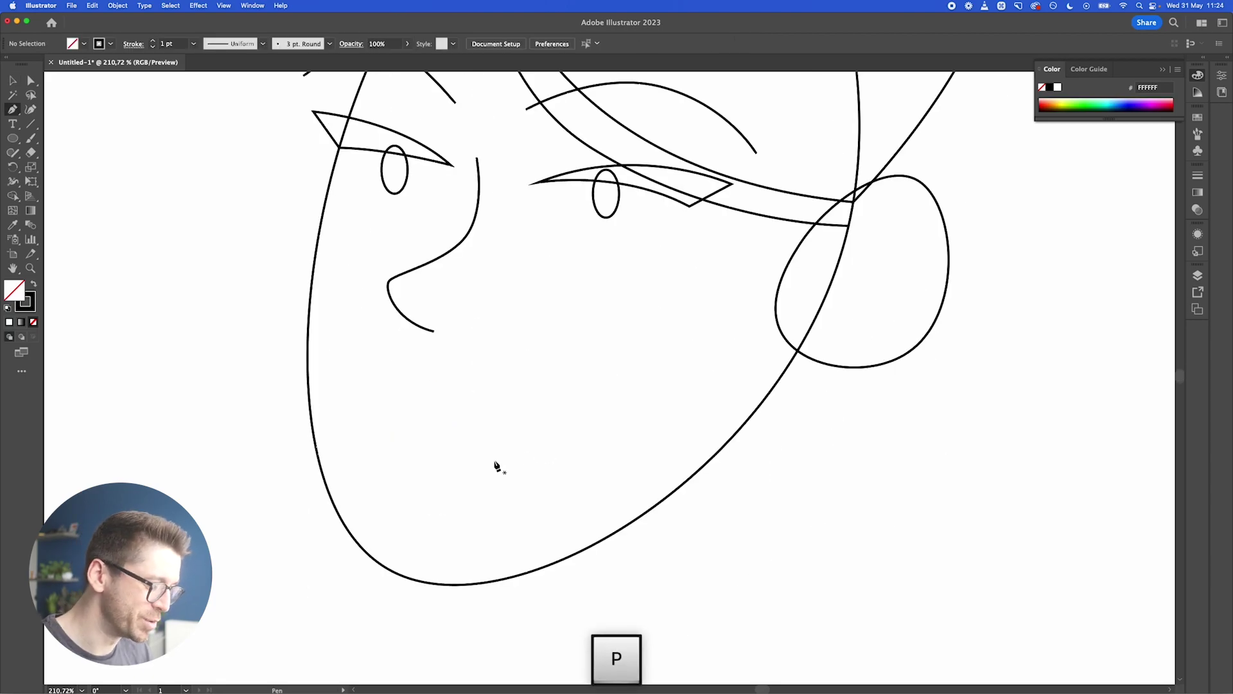
click(365, 411)
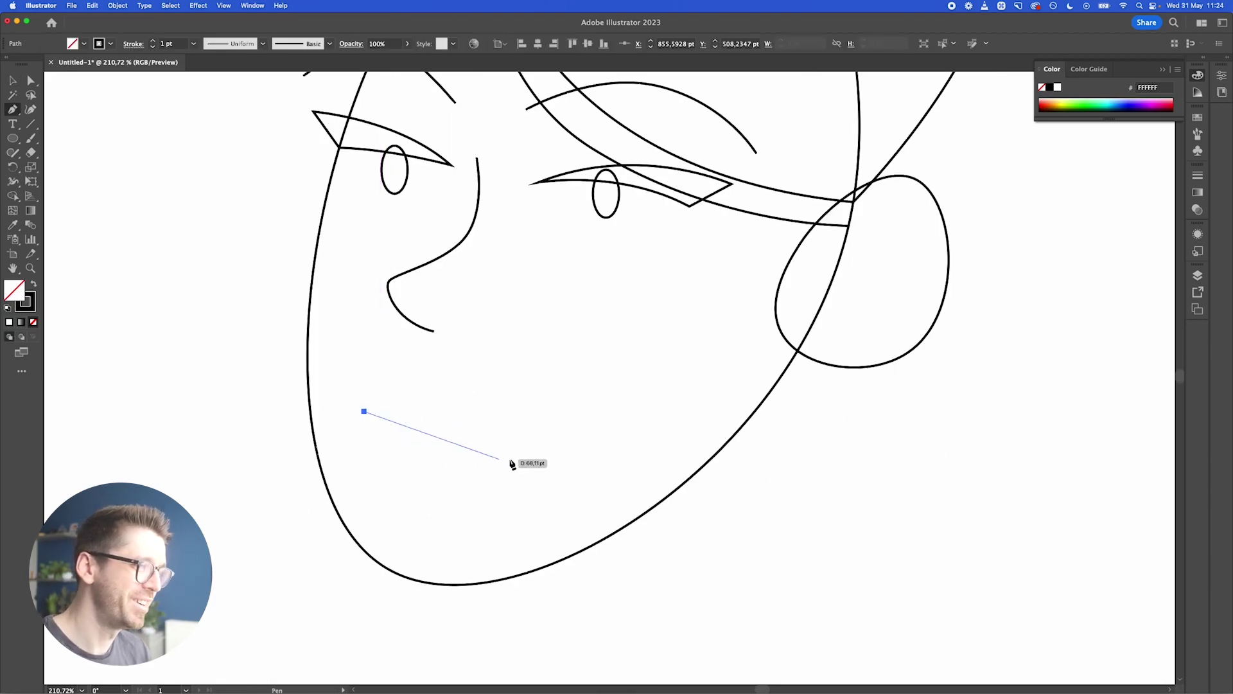
drag(531, 427, 627, 367)
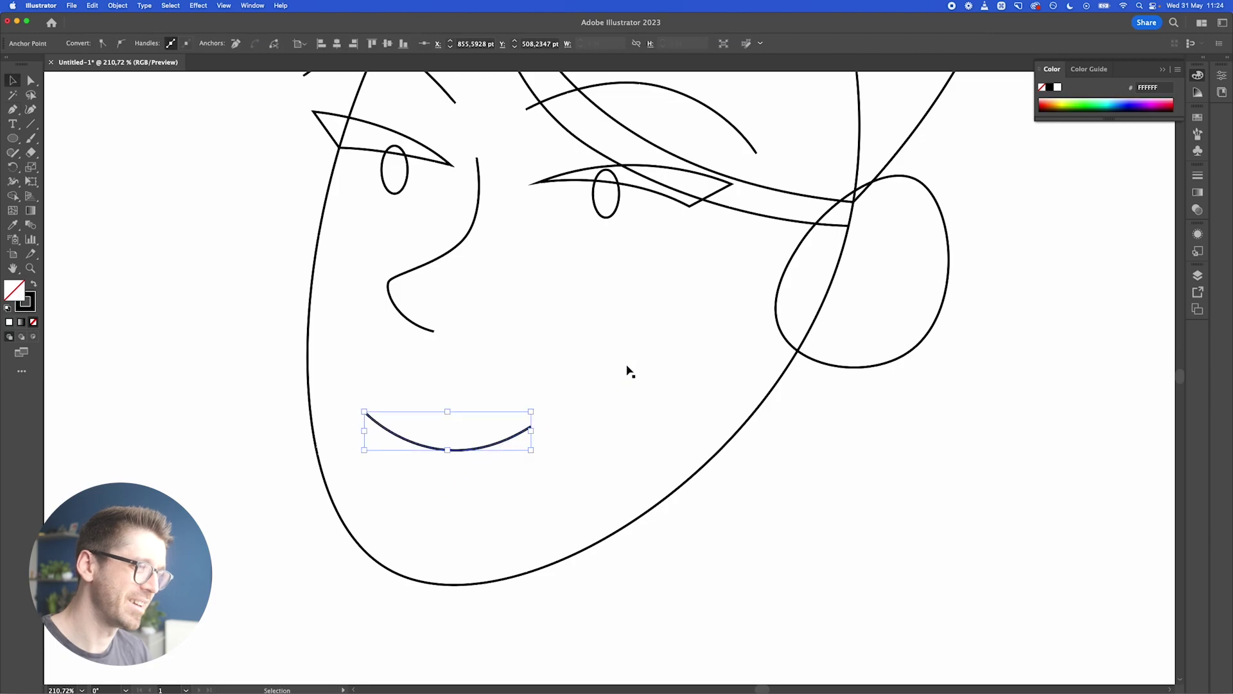
key(v)
click(637, 412)
- Draw a closed crescent-shaped lower lip hanging beneath the mouth line, with its corners just inside the line's ends
key(p)
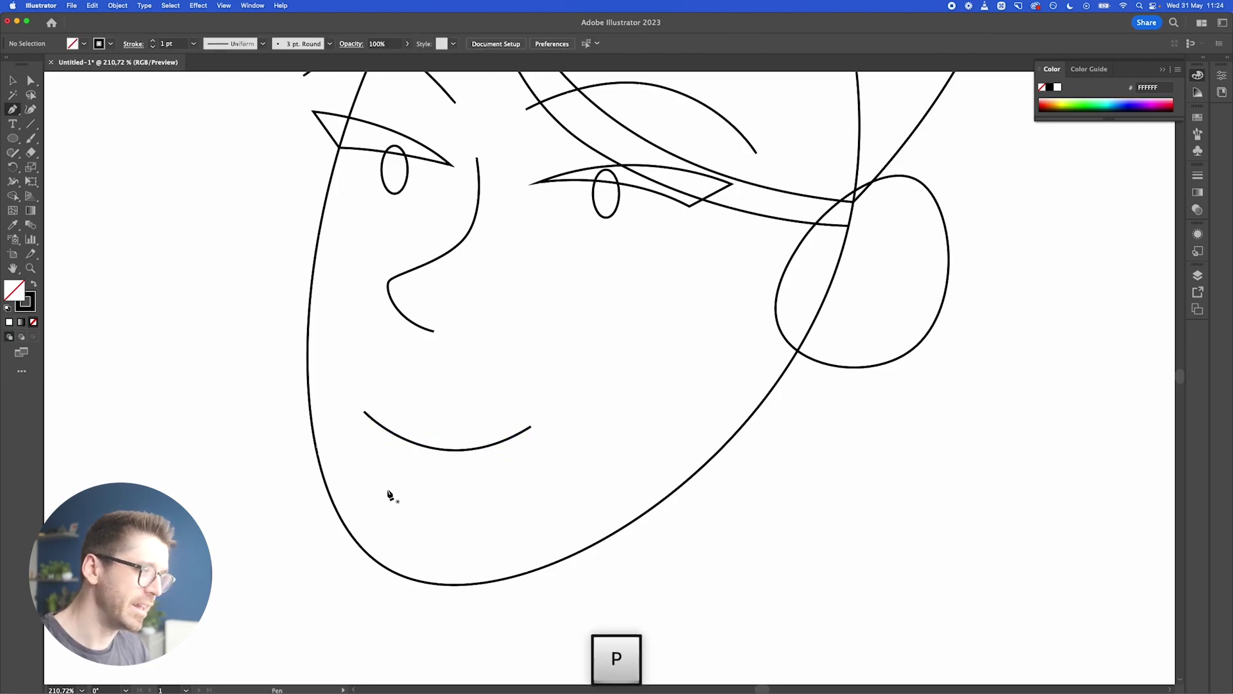
click(378, 423)
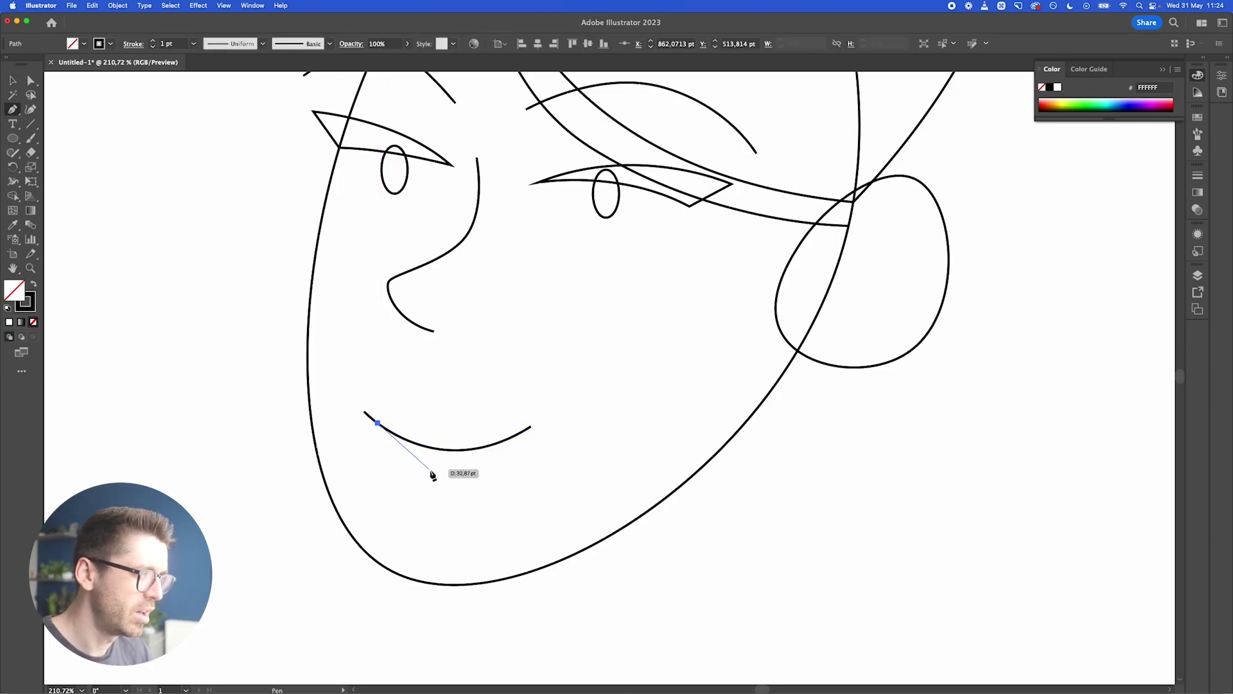
drag(437, 480, 480, 480)
drag(514, 435, 391, 442)
click(380, 426)
key(v)
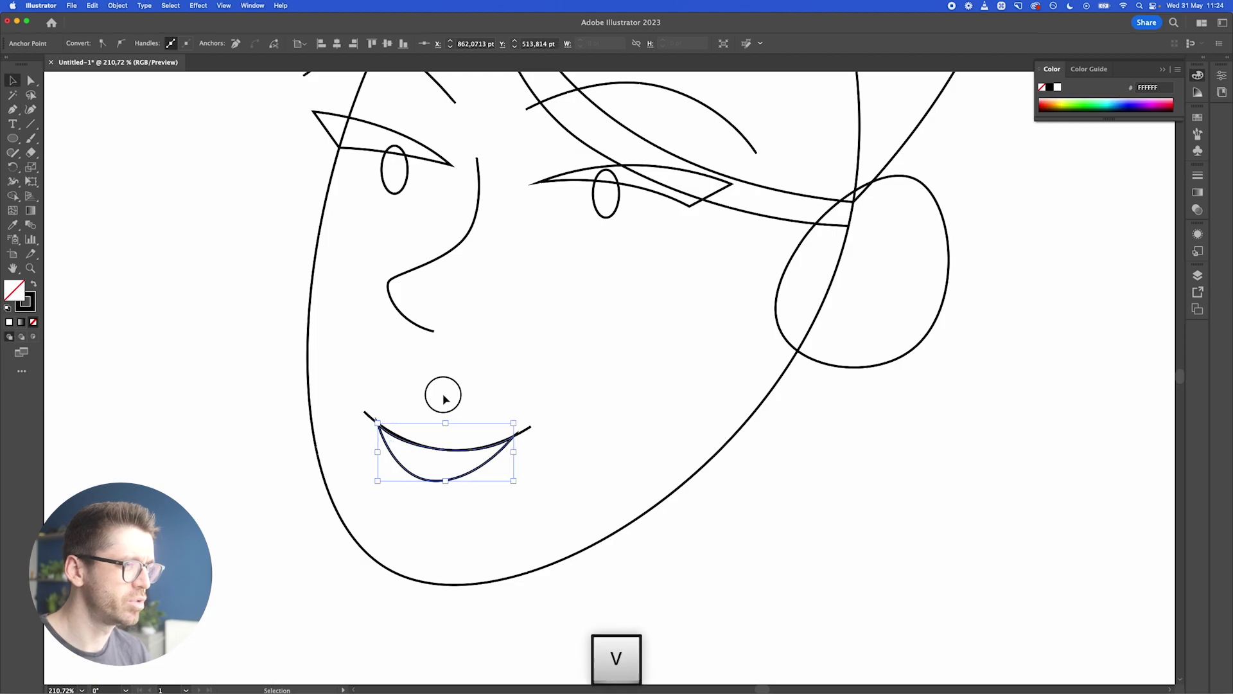
click(444, 400)
- Draw the upper lip over the mouth line with two rounded peaks and a sharp dip between them
key(p)
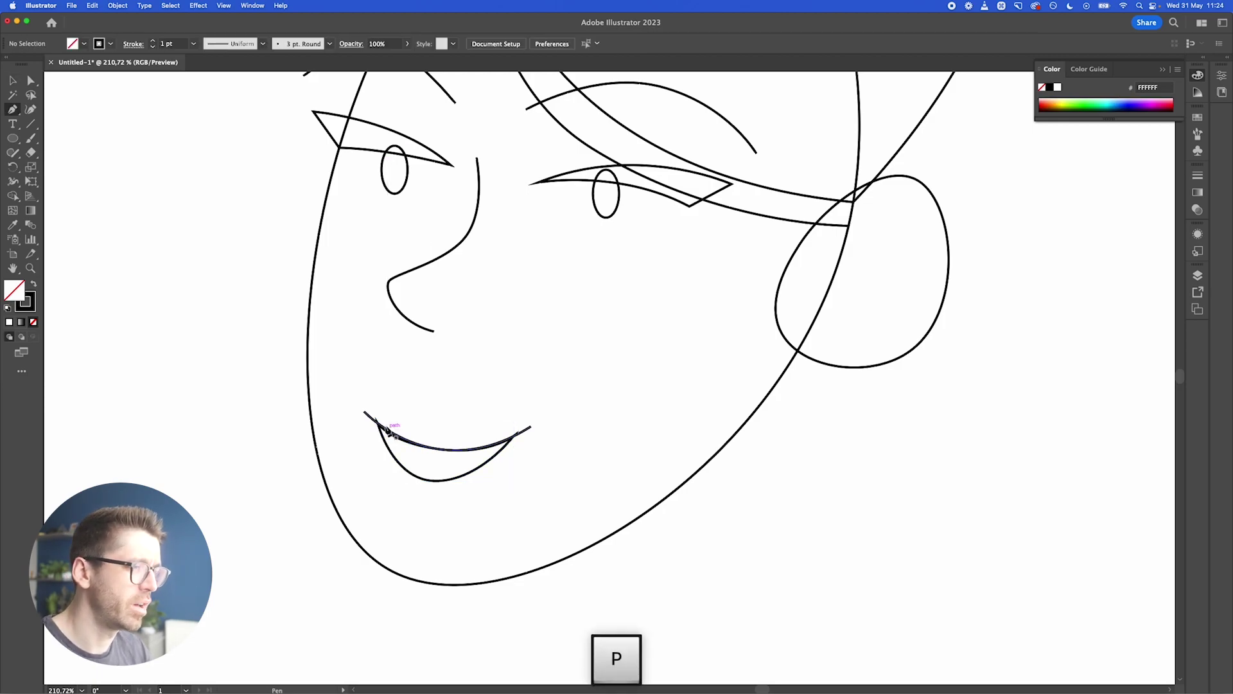
drag(421, 414, 474, 414)
click(439, 429)
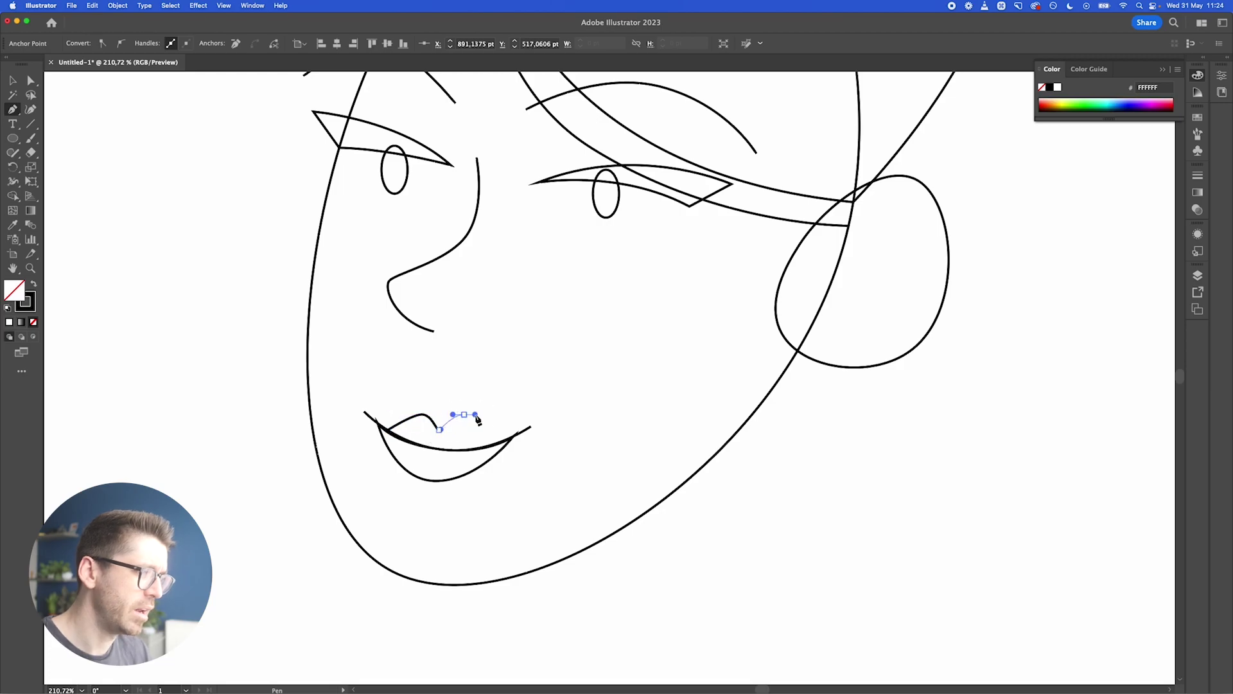
key(v)
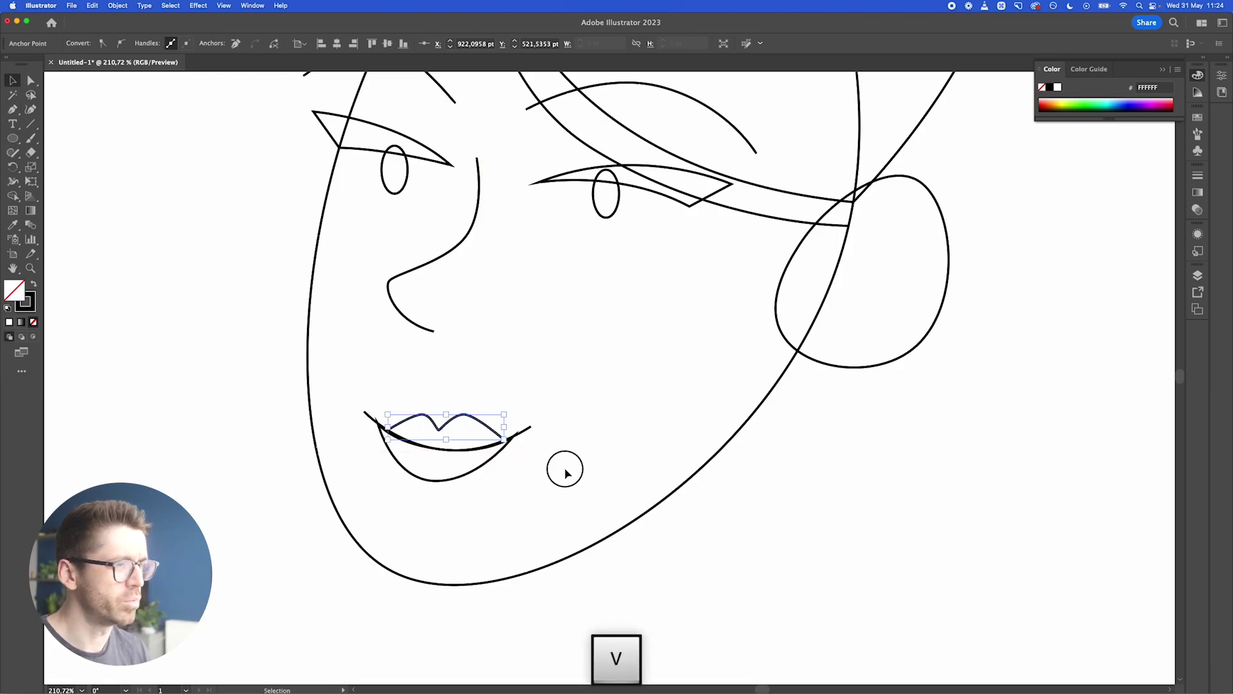
key(super+0)
key(super+shift+a)
- Draw a hair bun ellipse about 424 × 350 pt overlapping the top of the hair, and shrink it from its lower-left corner
key(super+0)
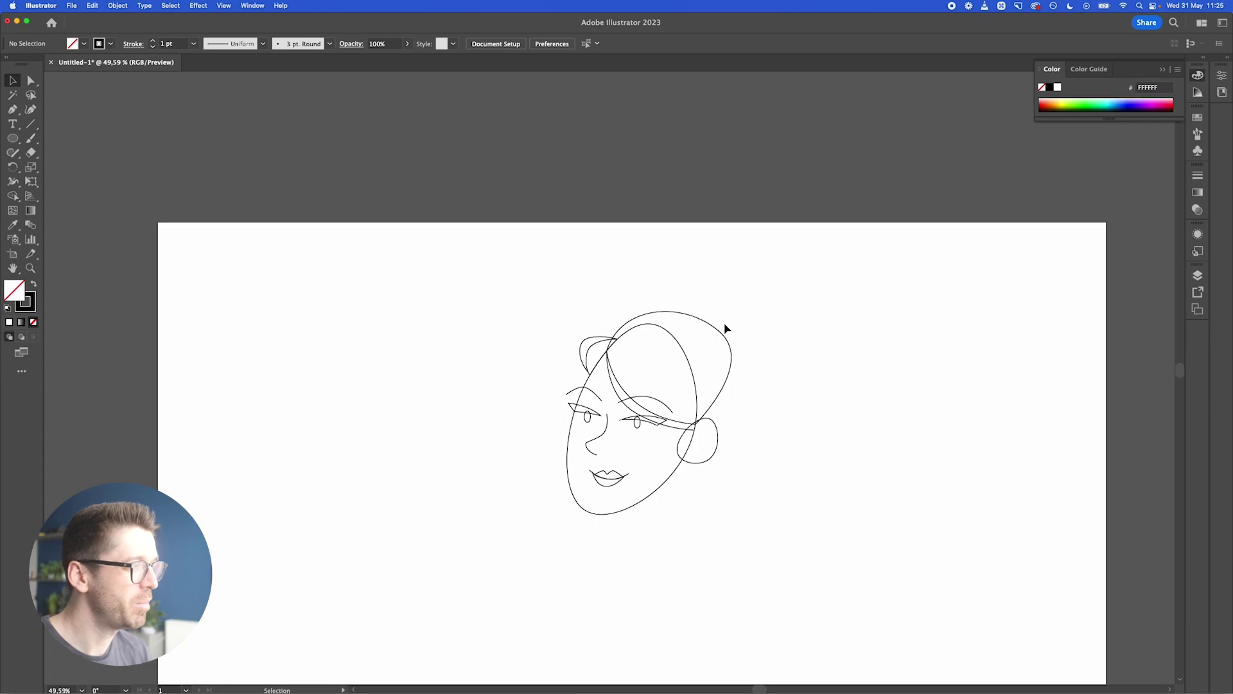
click(14, 139)
drag(632, 177, 842, 350)
key(v)
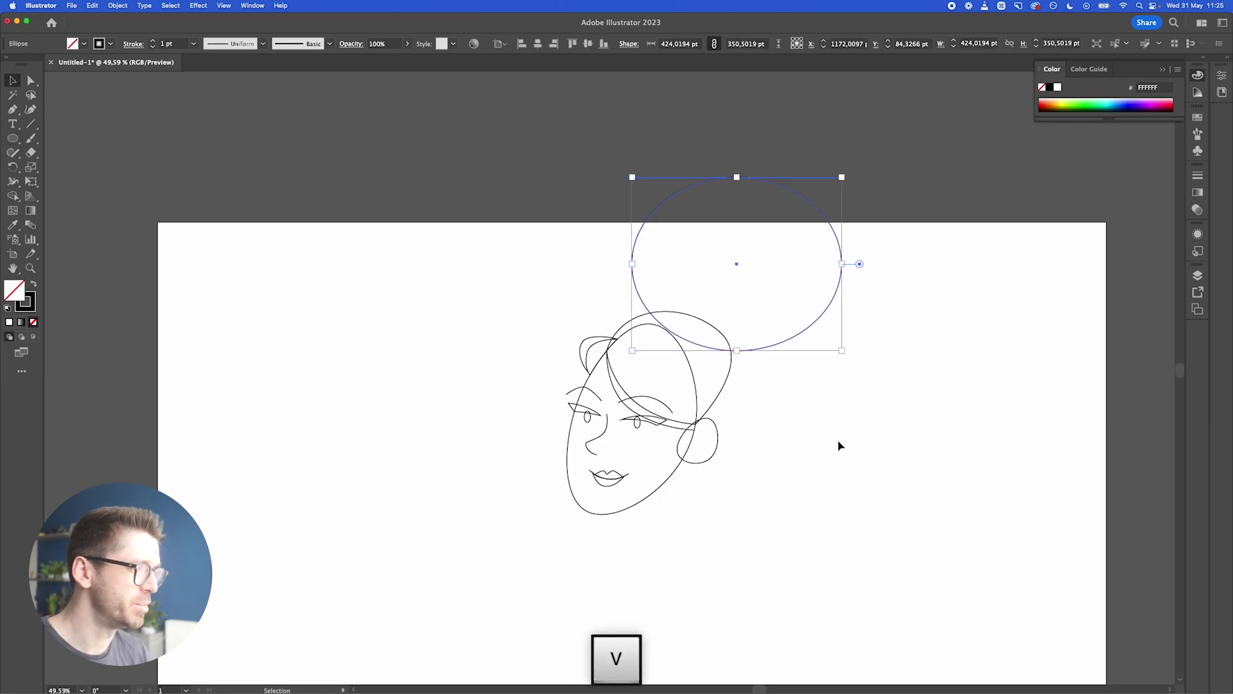
click(833, 470)
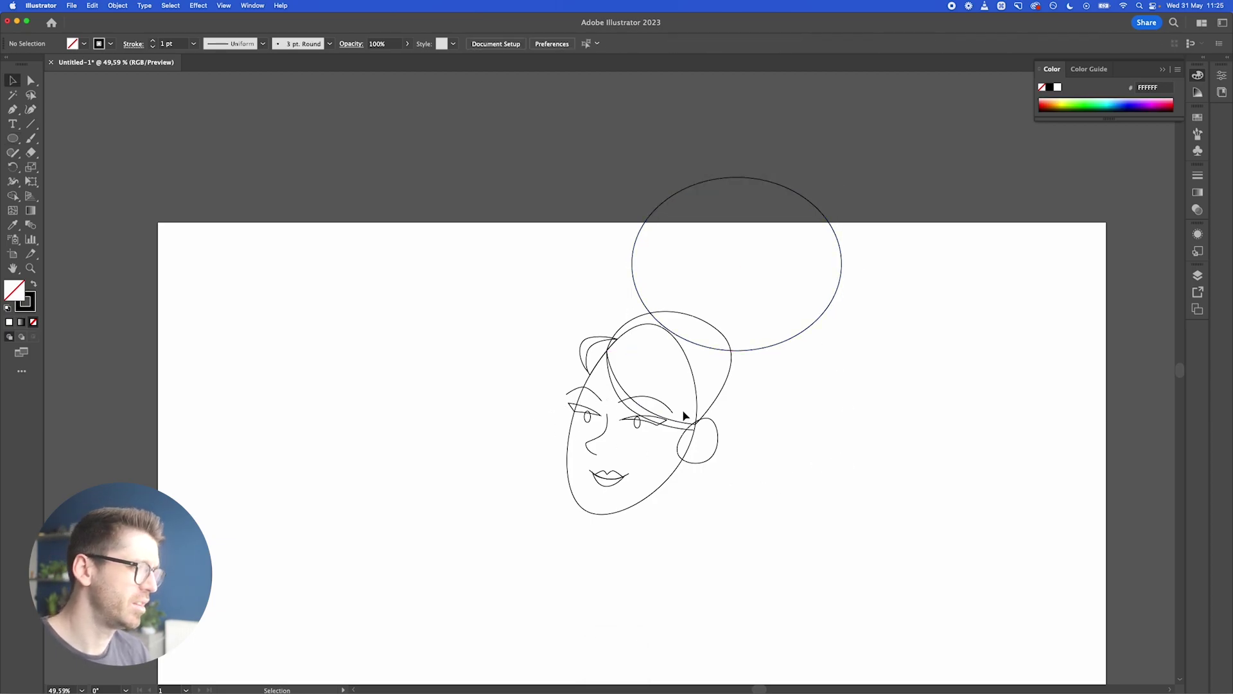
click(636, 290)
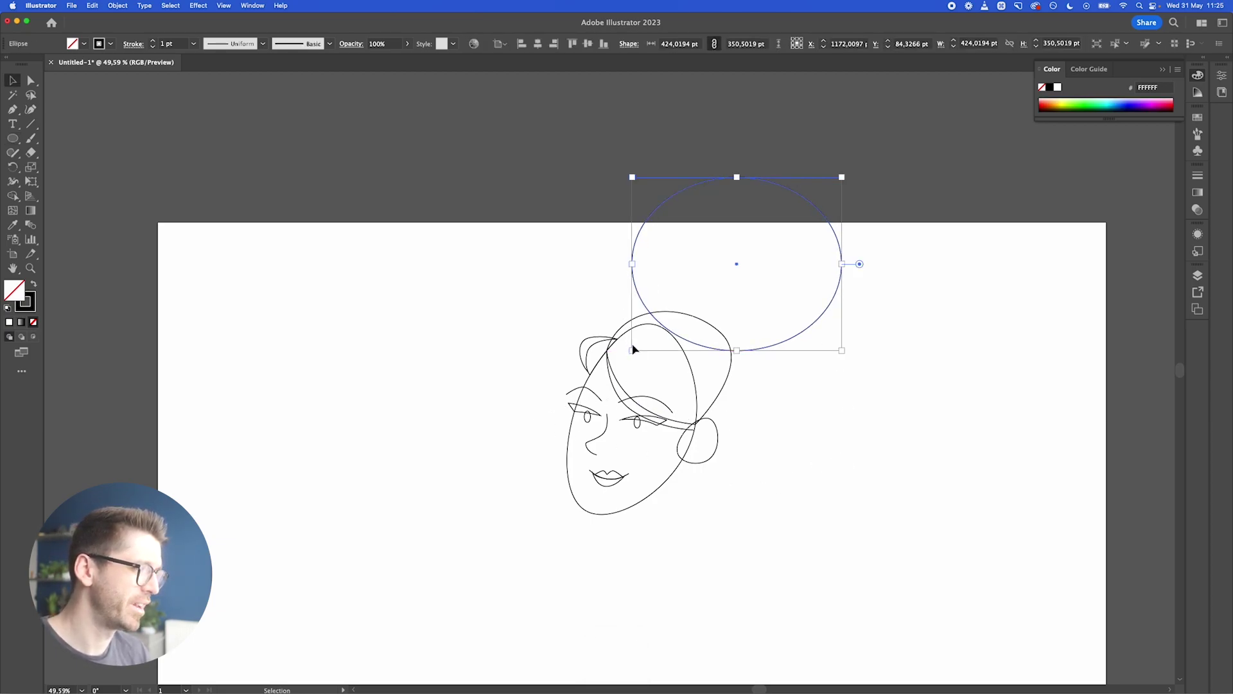
drag(633, 351, 652, 344)
- Draw a closed four-sided neck with straight edges, running from the ear and cheek area down and slanting left below the chin
scroll(729, 296, down, 2)
key(p)
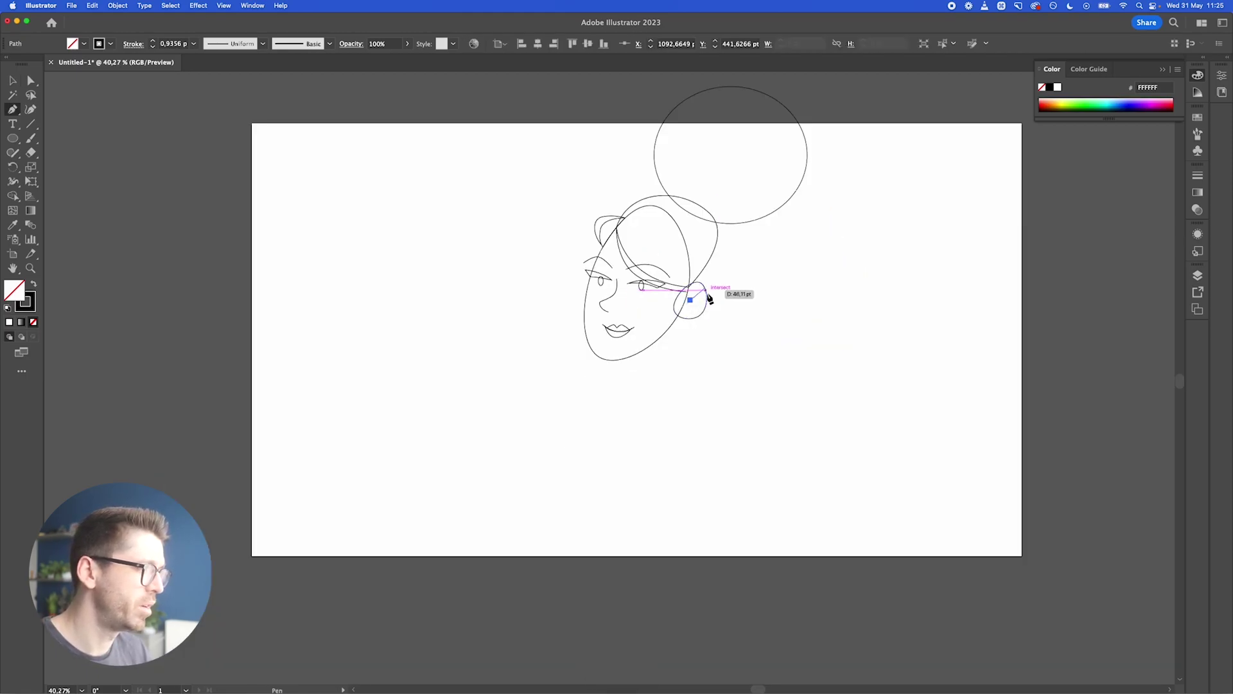
drag(690, 300, 583, 443)
click(581, 448)
click(633, 306)
click(691, 300)
key(v)
click(774, 559)
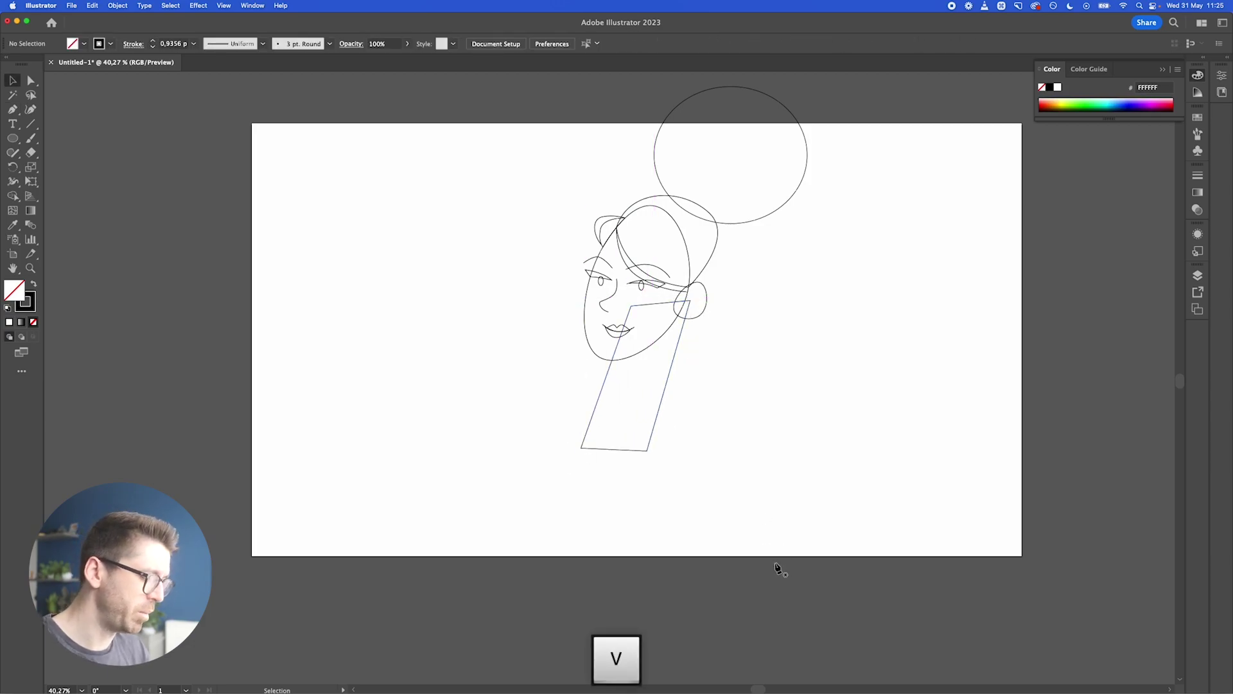
- Draw a closed, straight-edged torso from the artboard's lower edge, with its sloping shoulder line crossing the neck
key(p)
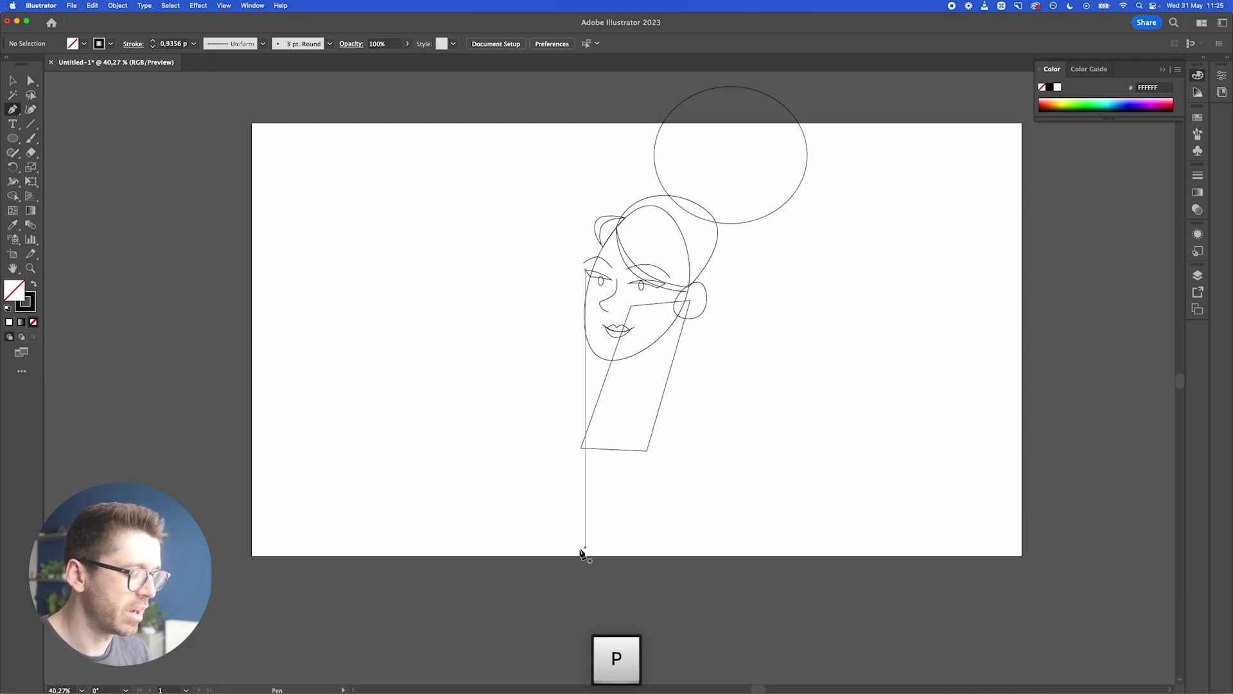
click(345, 556)
click(461, 397)
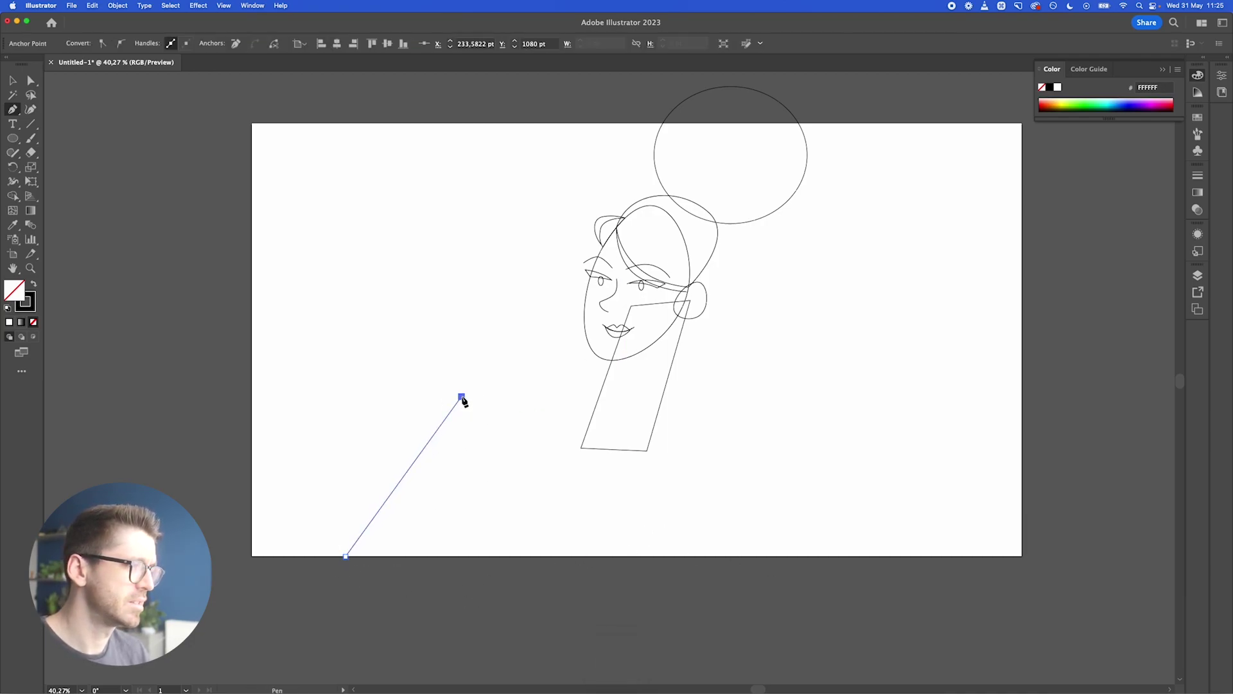
click(823, 356)
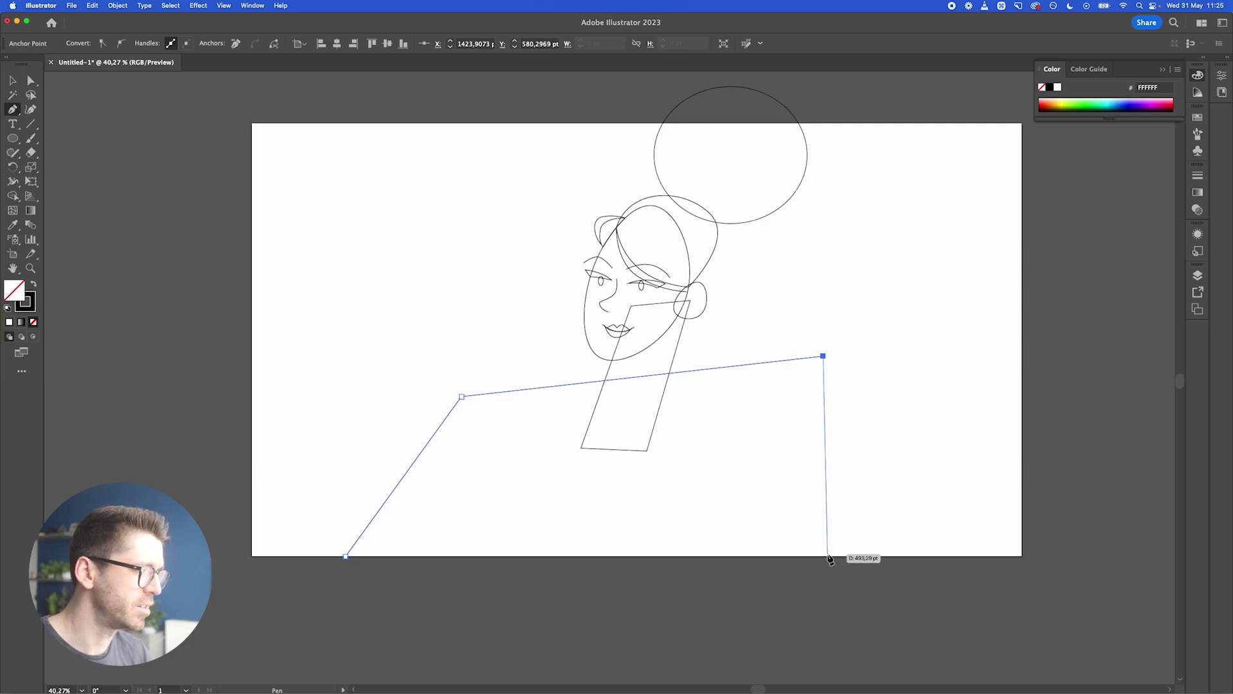
click(827, 556)
click(343, 561)
key(v)
click(446, 561)
- Round both upper corners of the torso together into large, smooth shoulder curves
key(a)
click(462, 397)
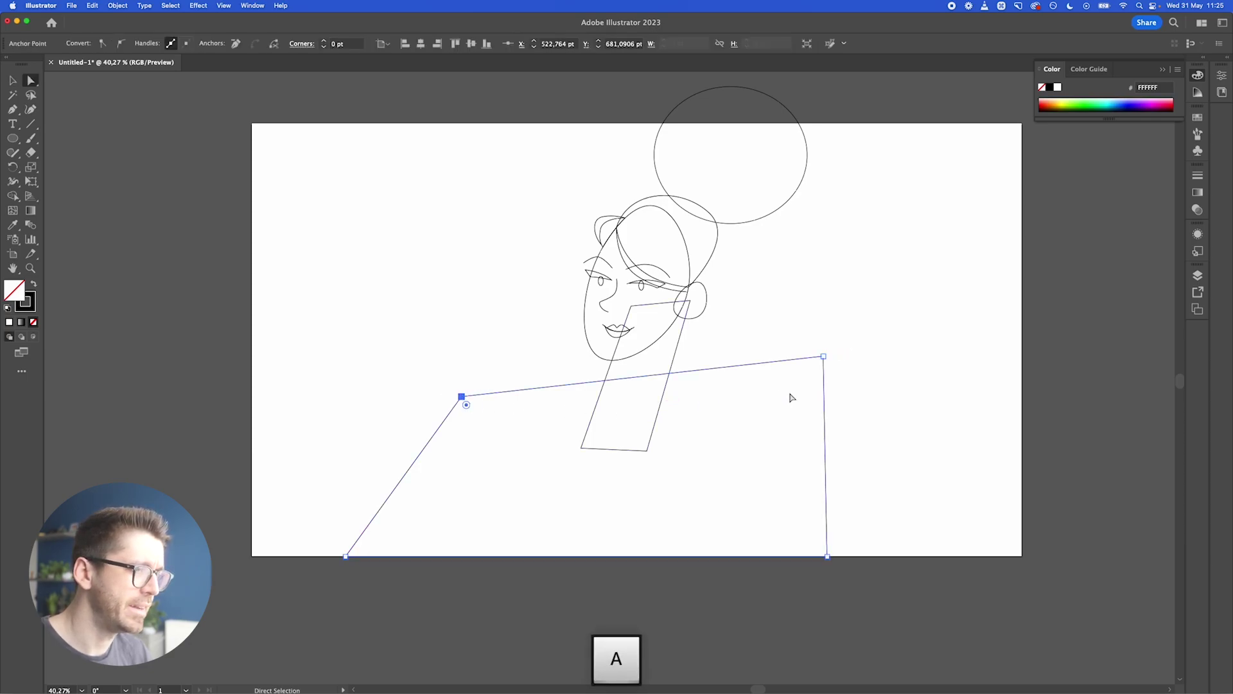
shift+click(823, 357)
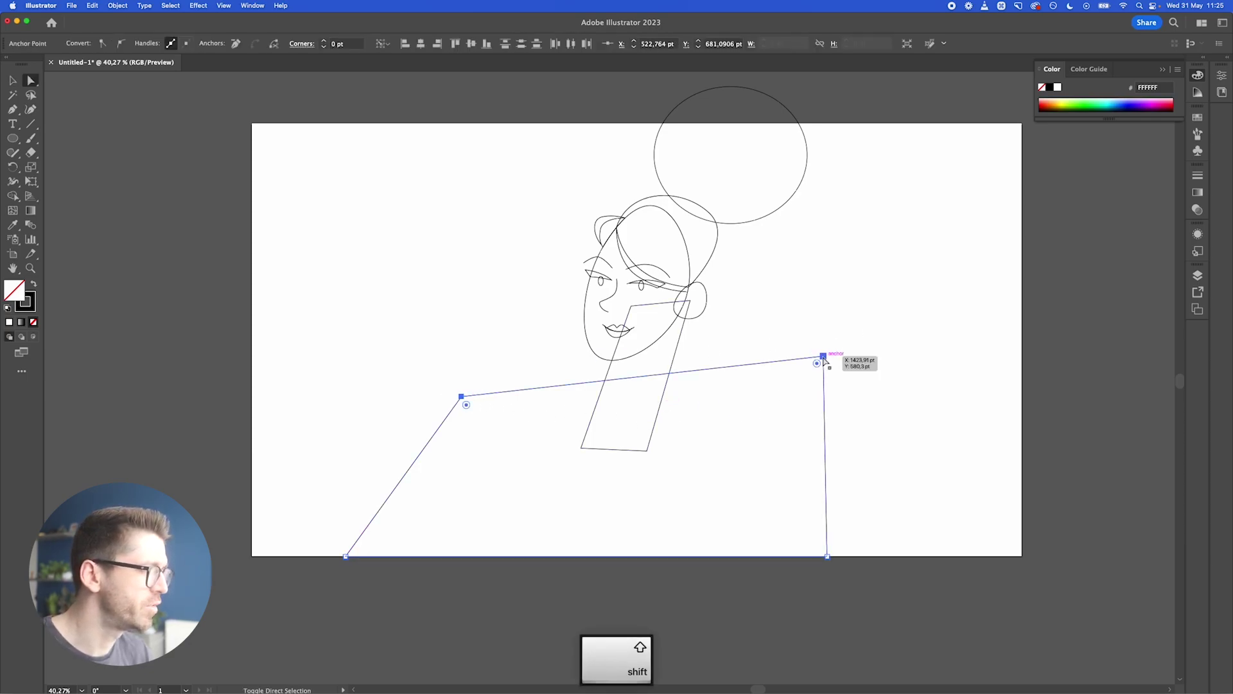
drag(817, 363, 704, 484)
key(v)
click(855, 349)
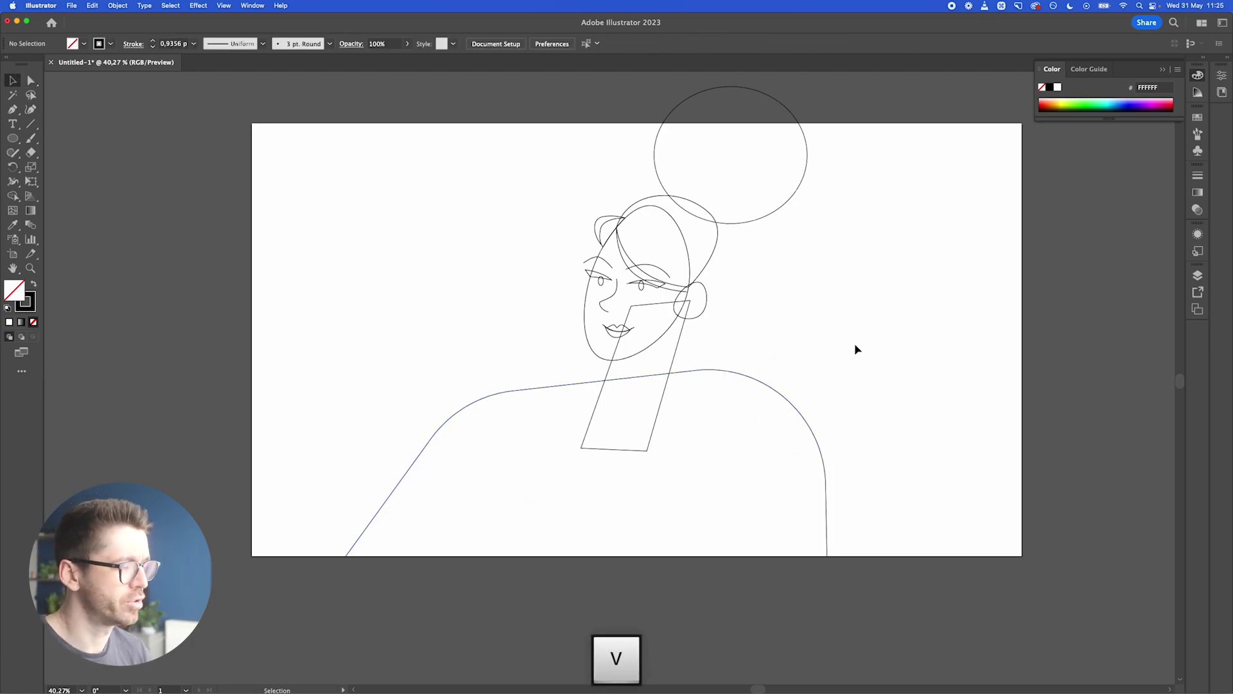
key(p)
click(666, 240)
shift+click(667, 467)
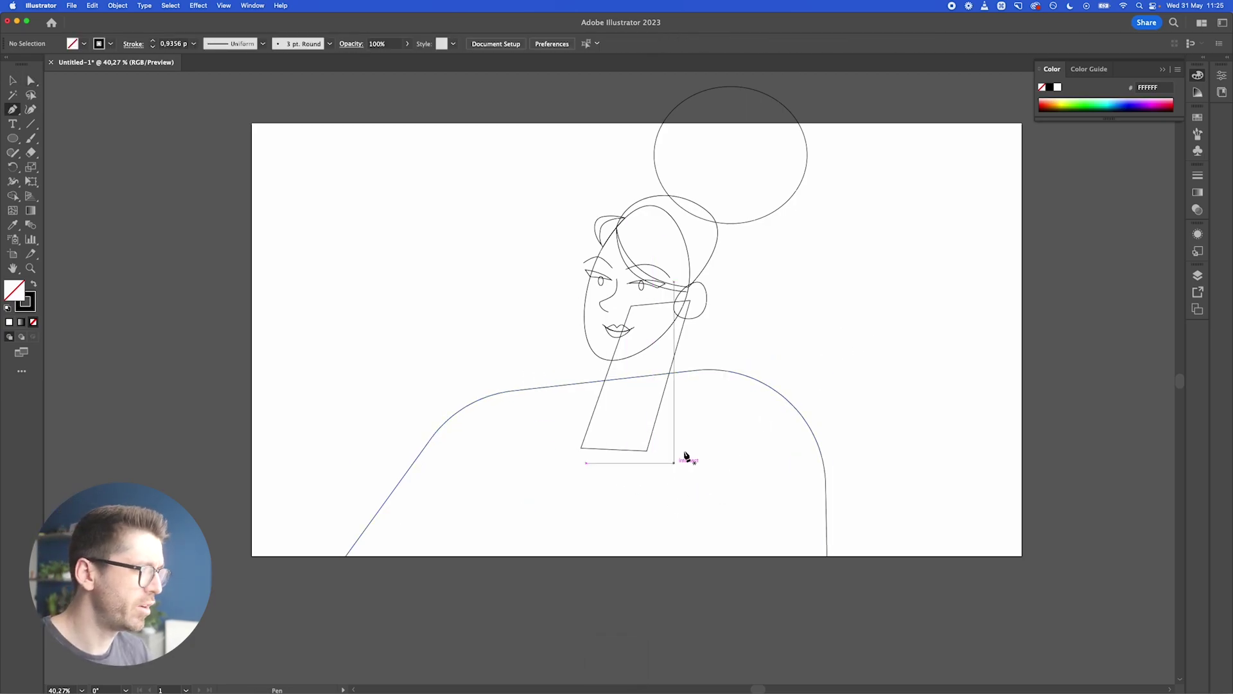
- Shift the torso outline slightly to the right in a straight horizontal line
key(v)
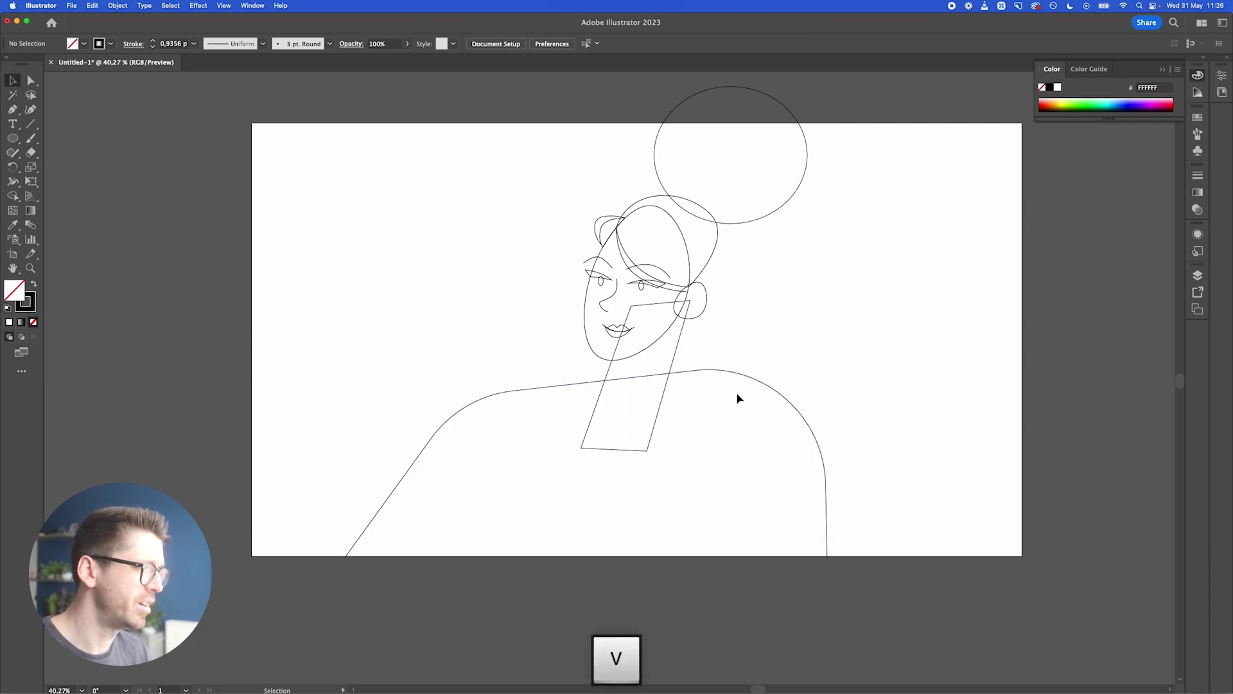
drag(744, 382, 760, 377)
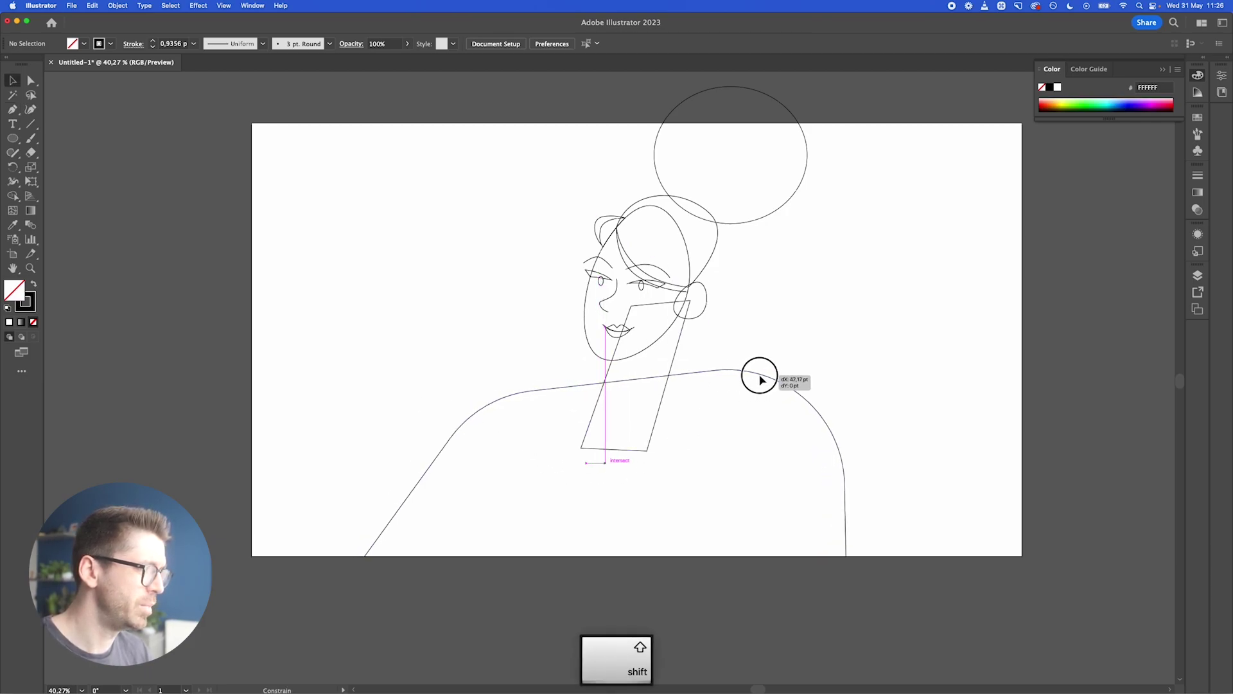
click(528, 379)
- Draw a closed U-shaped neckline around the lower neck, with its straight upper edge extending above both shoulders
key(p)
click(537, 376)
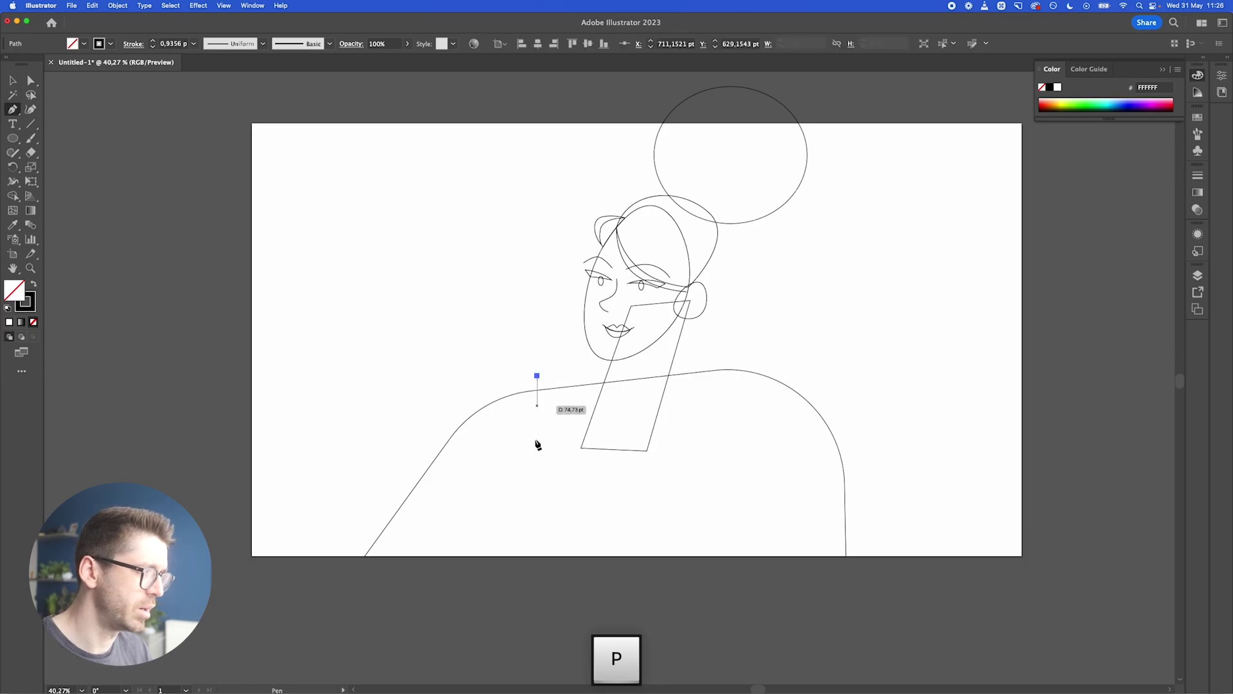
drag(589, 502, 691, 516)
click(747, 345)
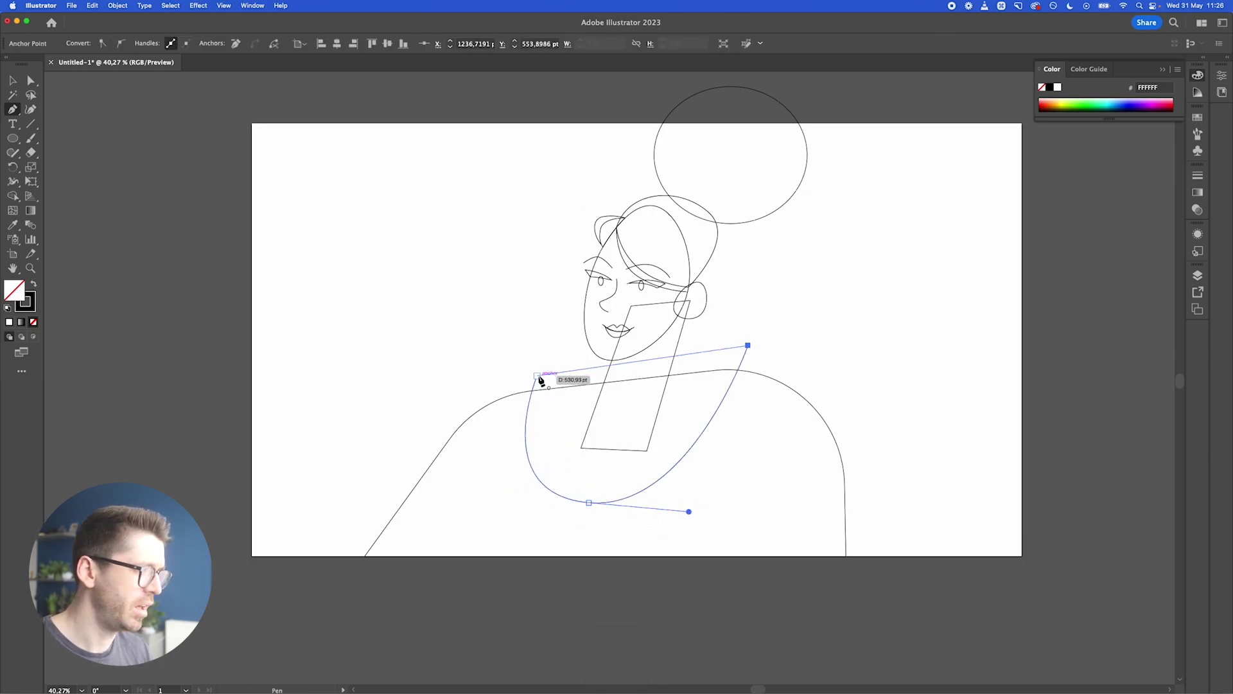
click(537, 377)
key(v)
click(468, 366)
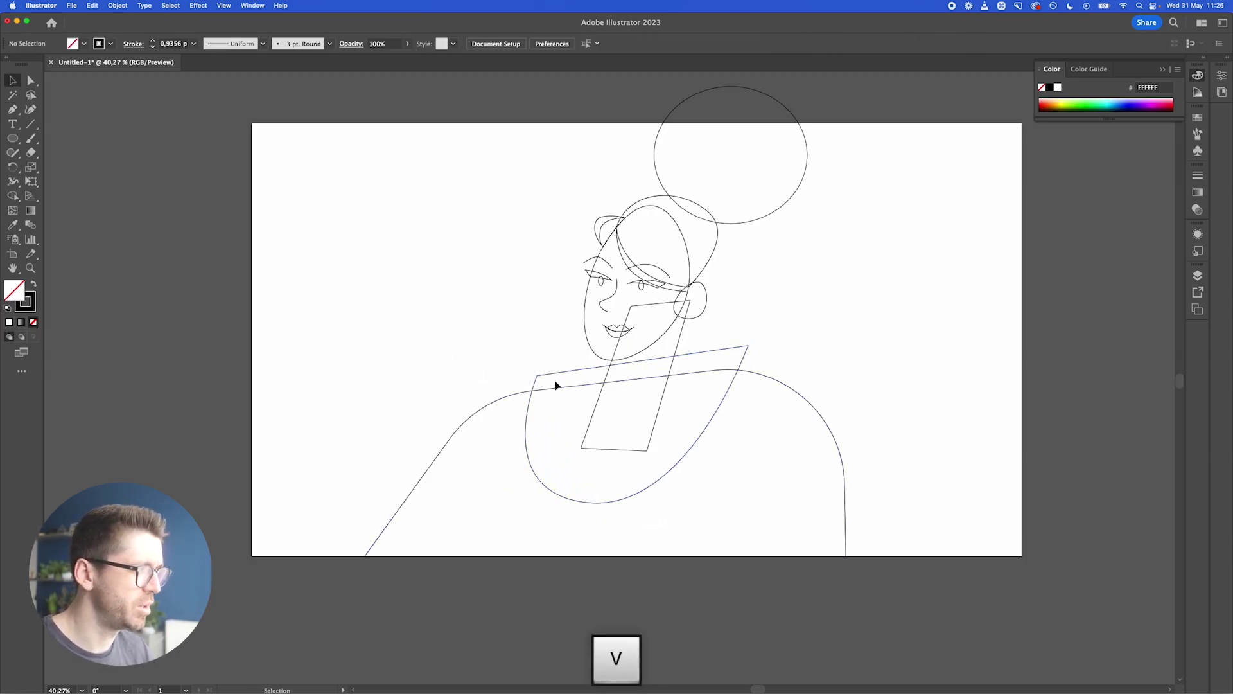
- Remove the strip of the neckline shape above the shoulder line using the Shape Builder on the torso and neckline
click(518, 396)
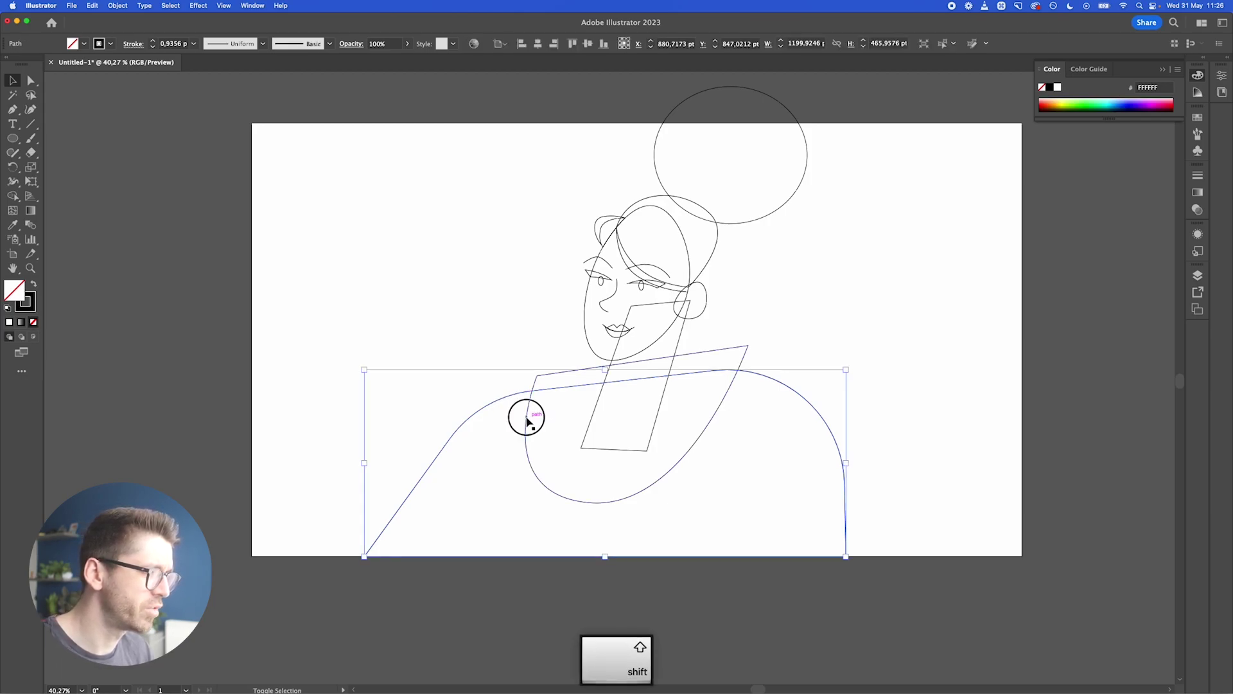
shift+click(527, 421)
key(m)
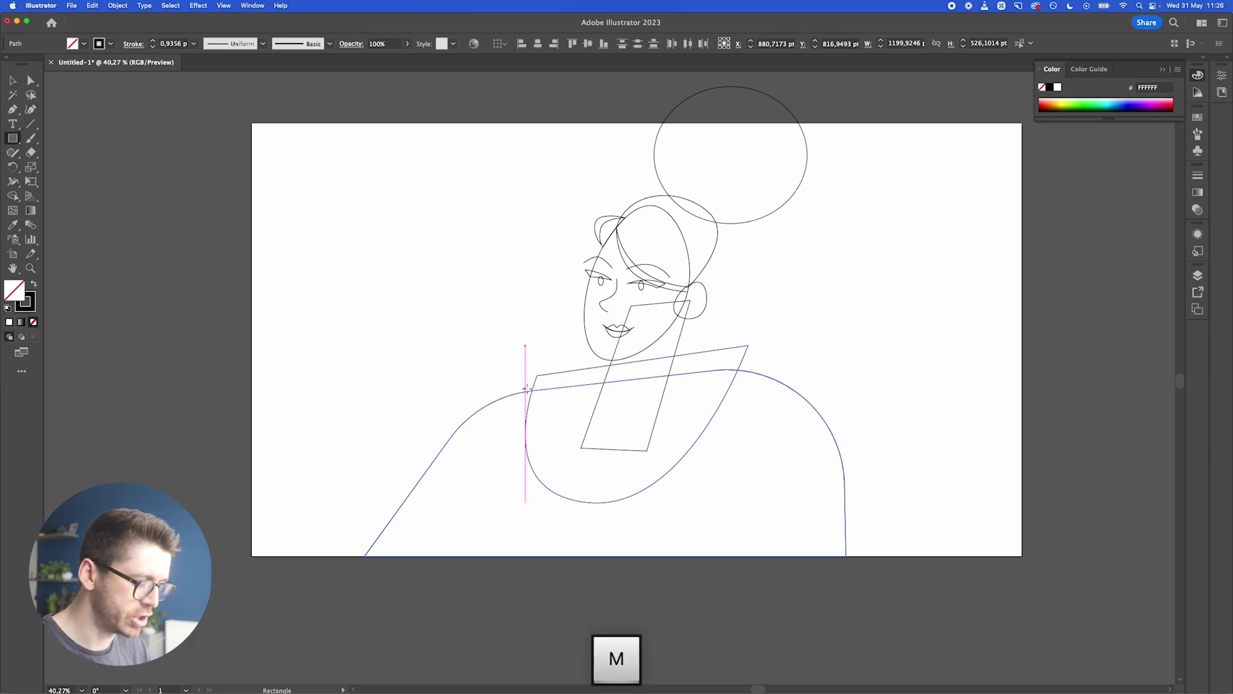
key(shift+m)
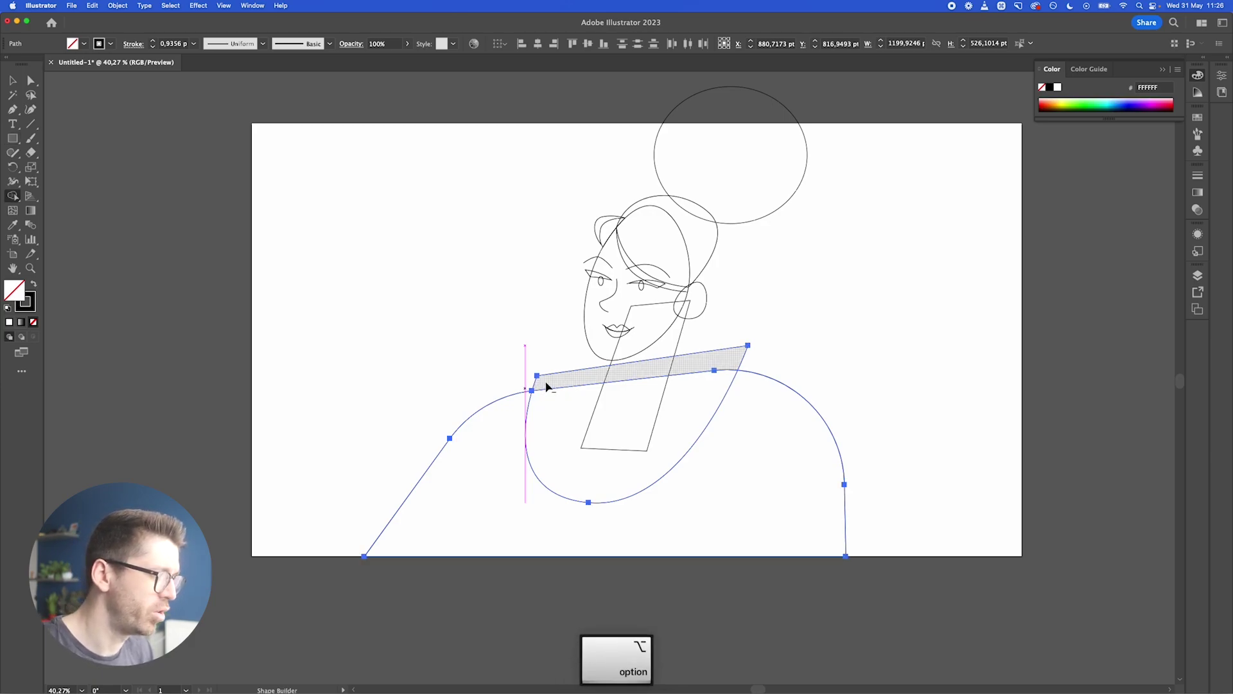
alt+click(546, 385)
key(v)
click(777, 451)
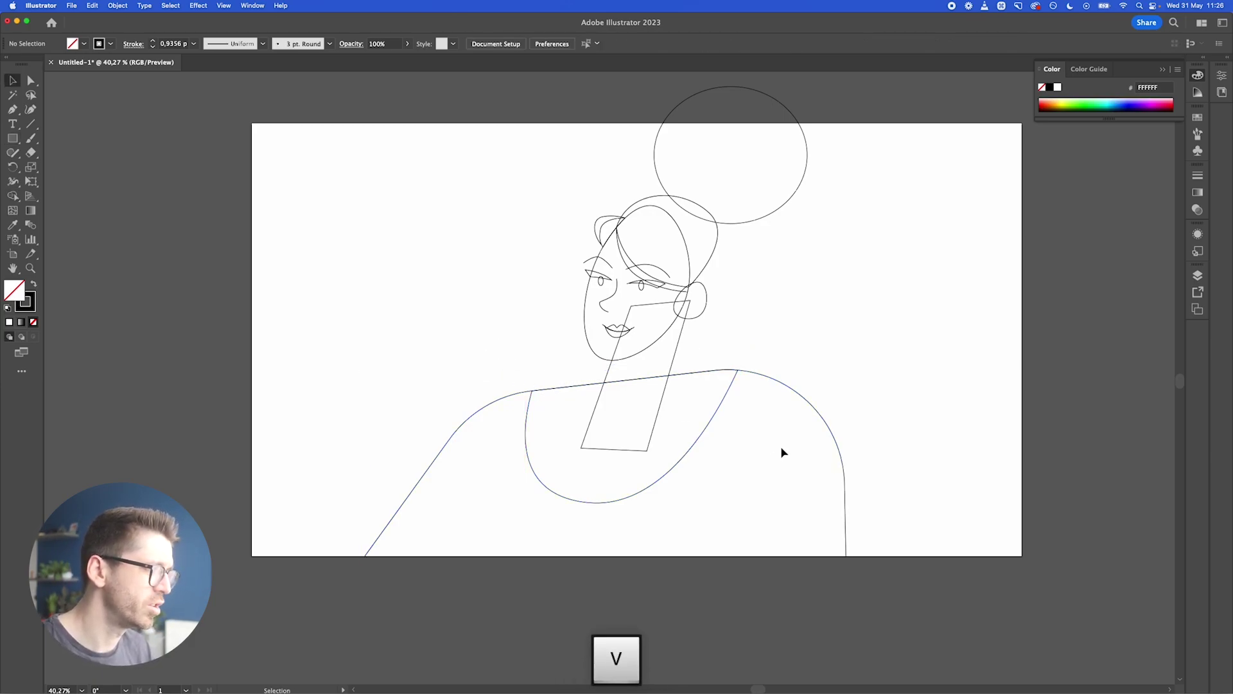
- Draw a small closed triangle pointing downward across the lowest part of the neckline
key(p)
click(598, 495)
drag(565, 537, 568, 486)
click(598, 495)
key(v)
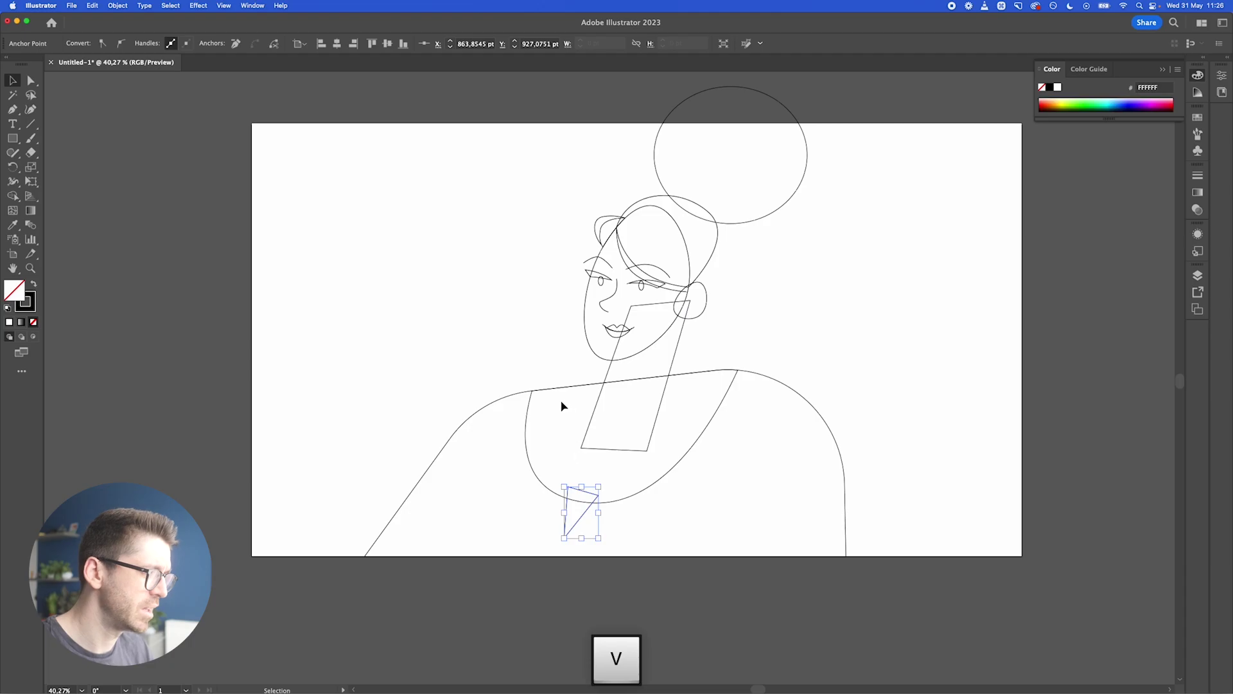
click(780, 302)
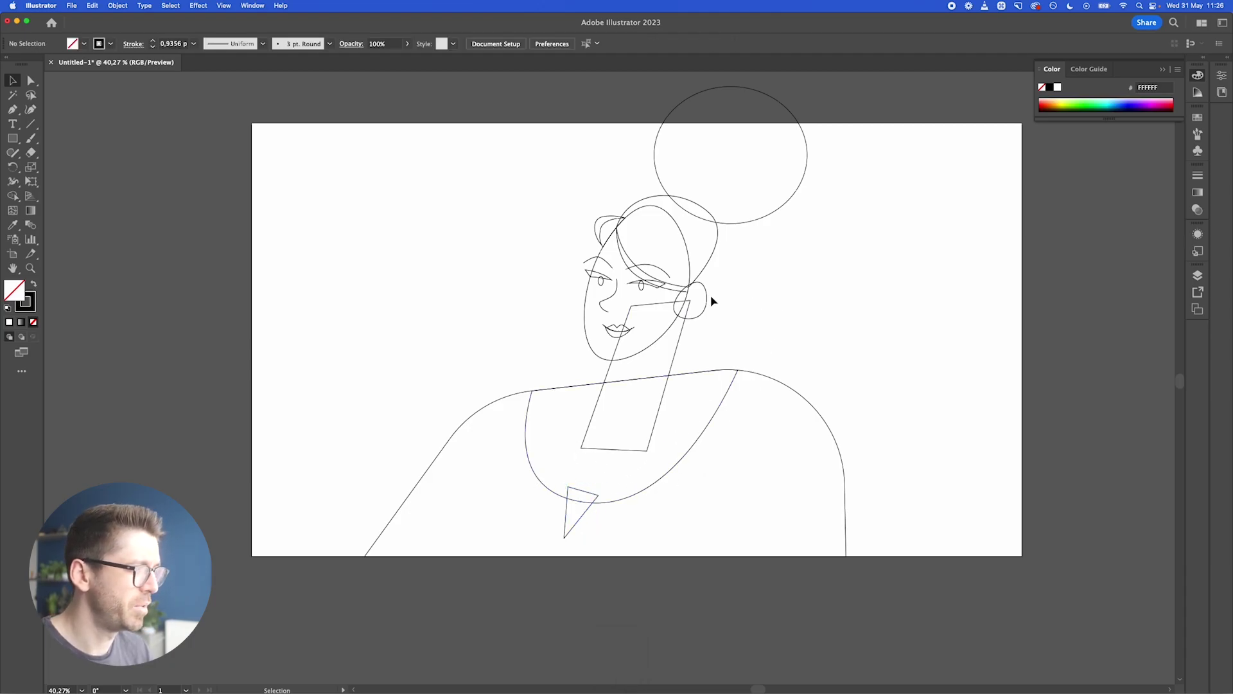
- Draw a small curved inner-ear line inside the ear outline with the Pen tool, matching the eye's stroke
scroll(710, 295, up, 5)
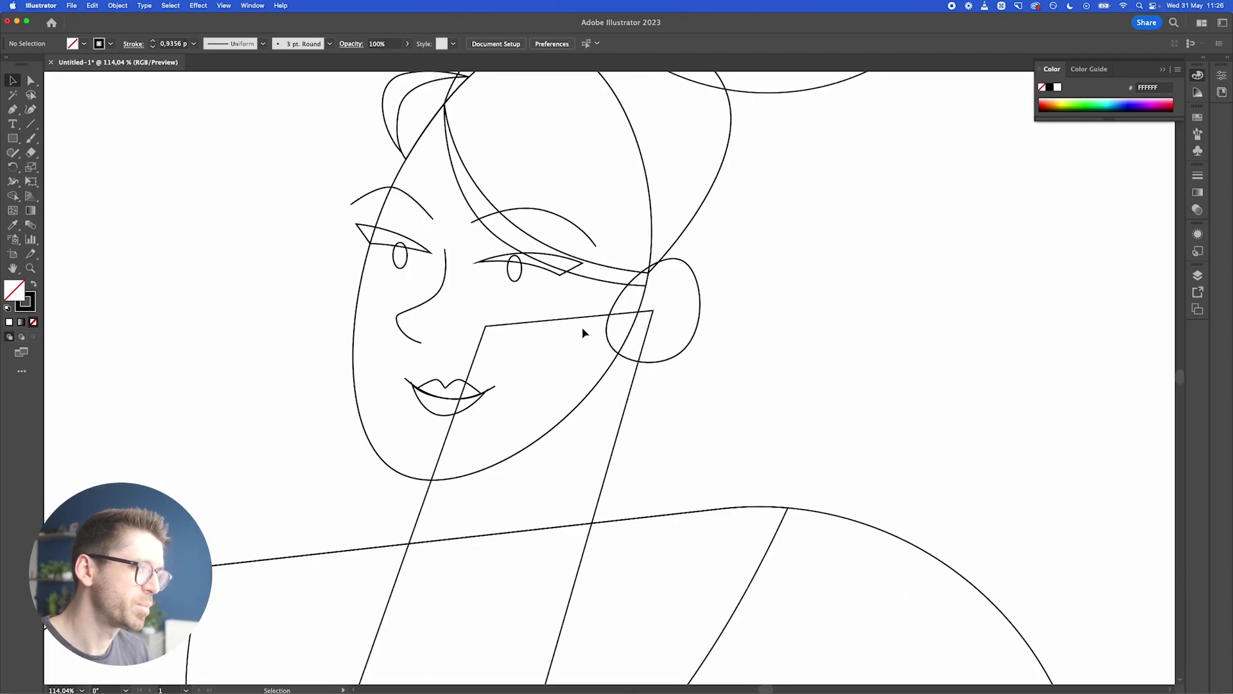
click(514, 273)
key(p)
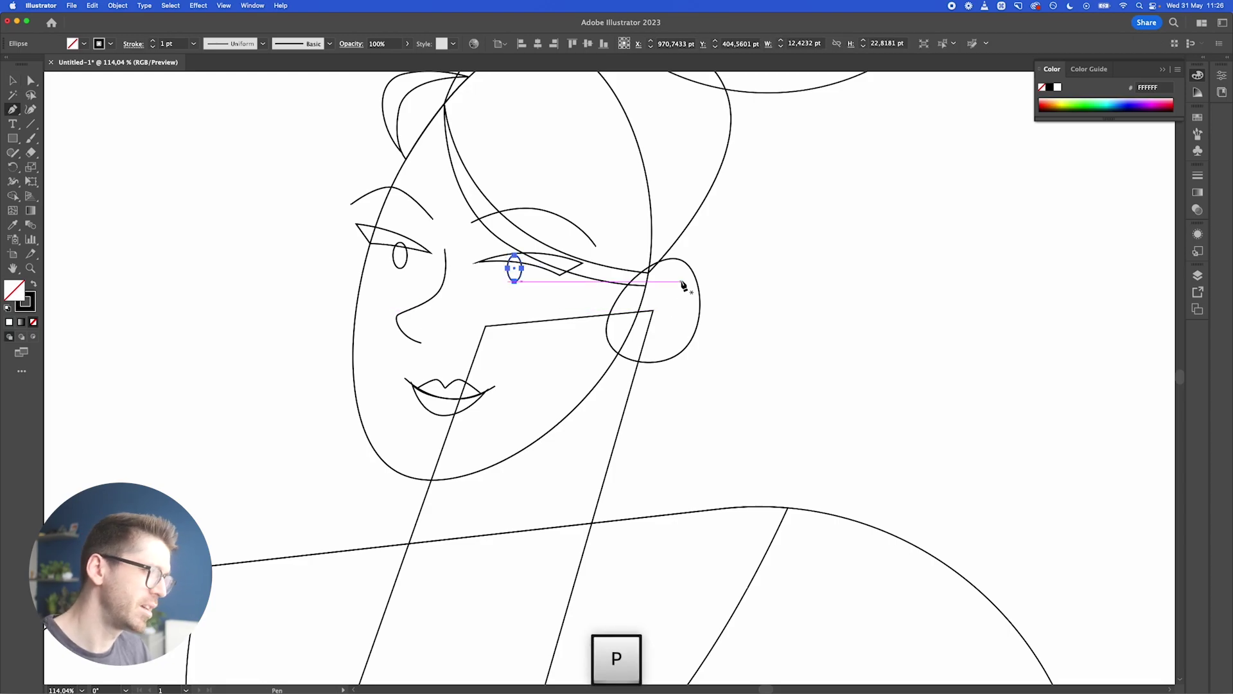
scroll(683, 275, up, 3)
drag(682, 277, 672, 359)
click(638, 355)
key(v)
click(746, 347)
scroll(746, 350, down, 5)
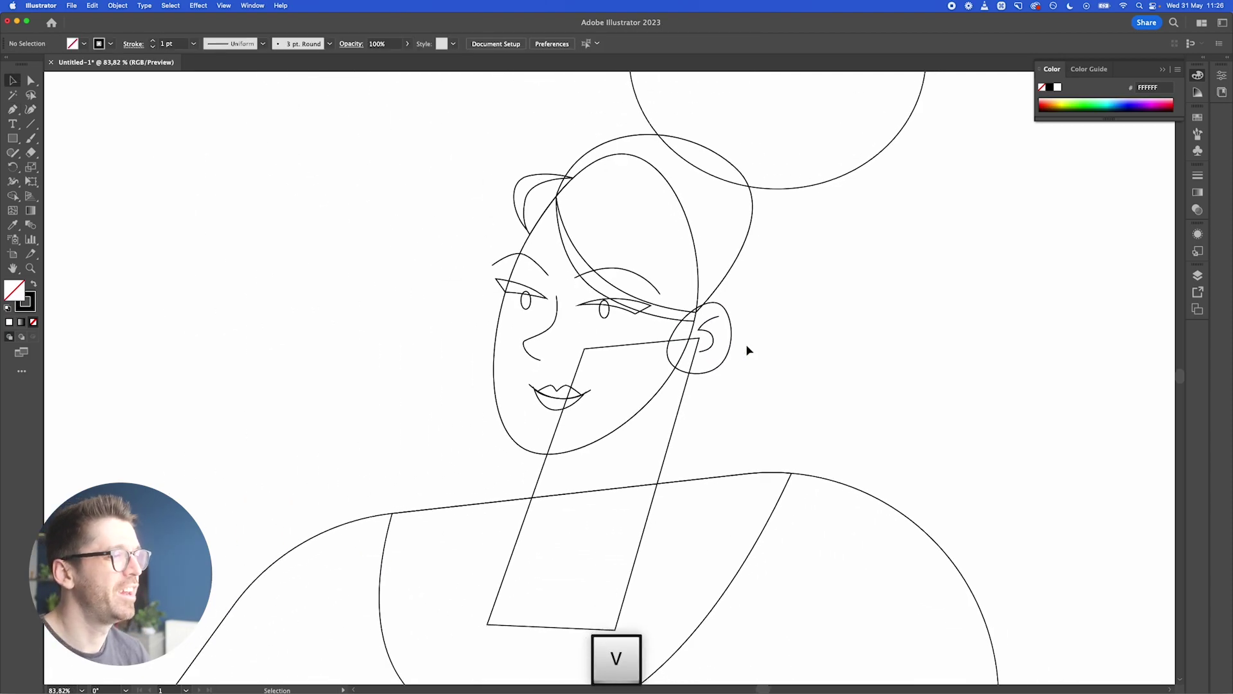
scroll(680, 343, down, 1)
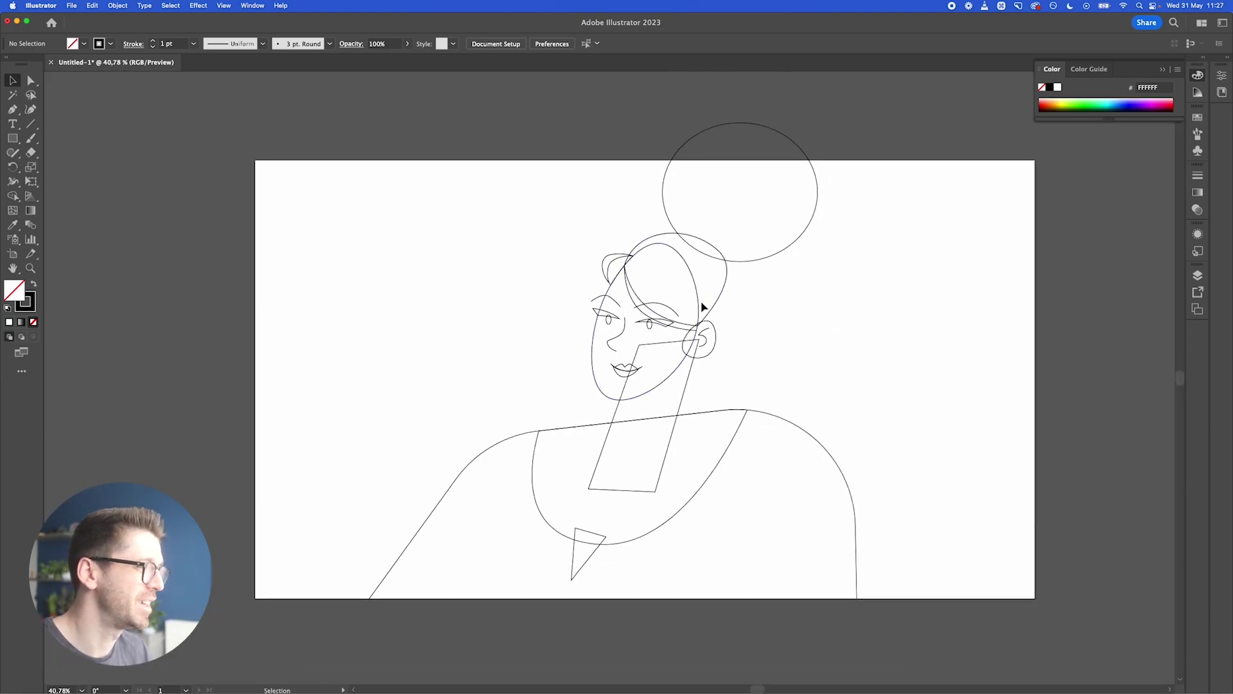
- Reshape the main hair outline by moving its lowest anchor out over the ear and its upper back anchor slightly down
scroll(718, 319, up, 3)
key(a)
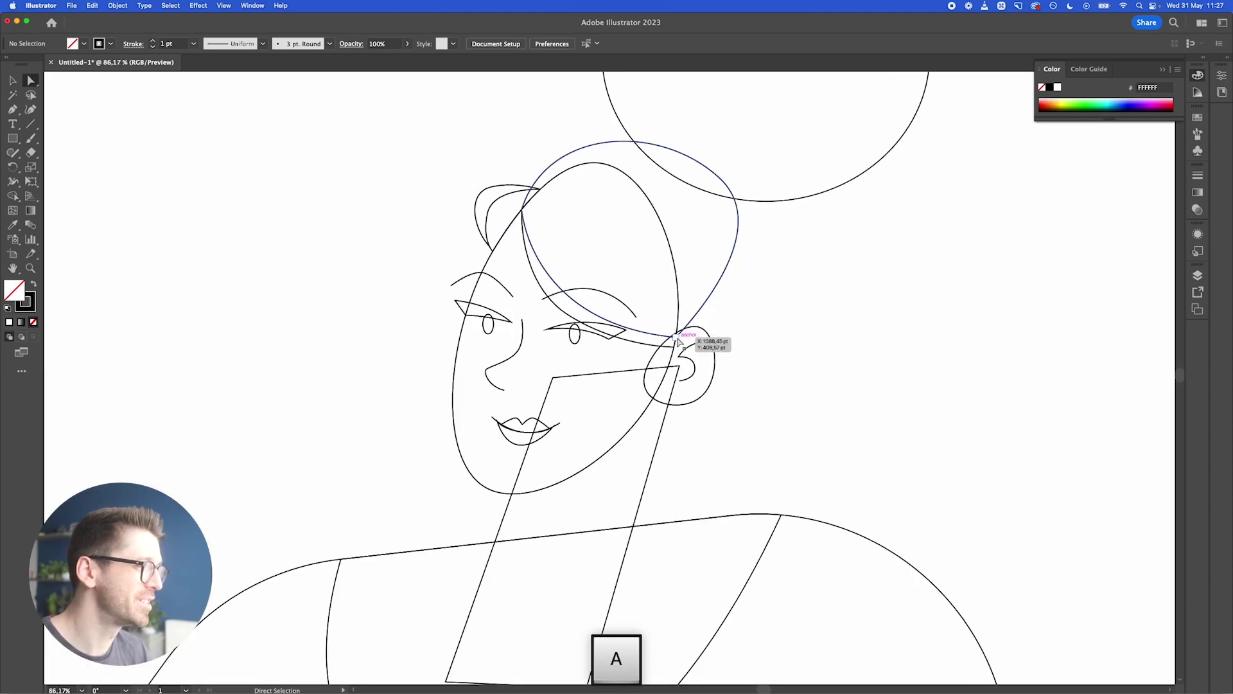
click(690, 349)
drag(689, 349, 711, 364)
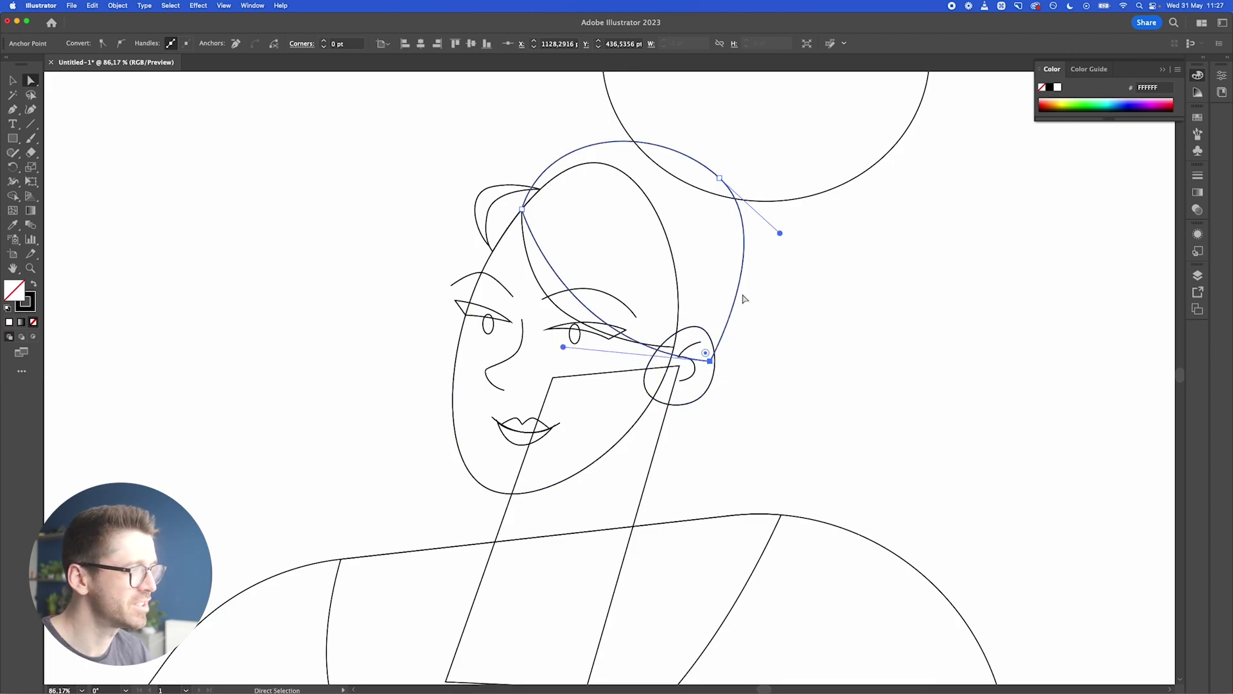
click(720, 179)
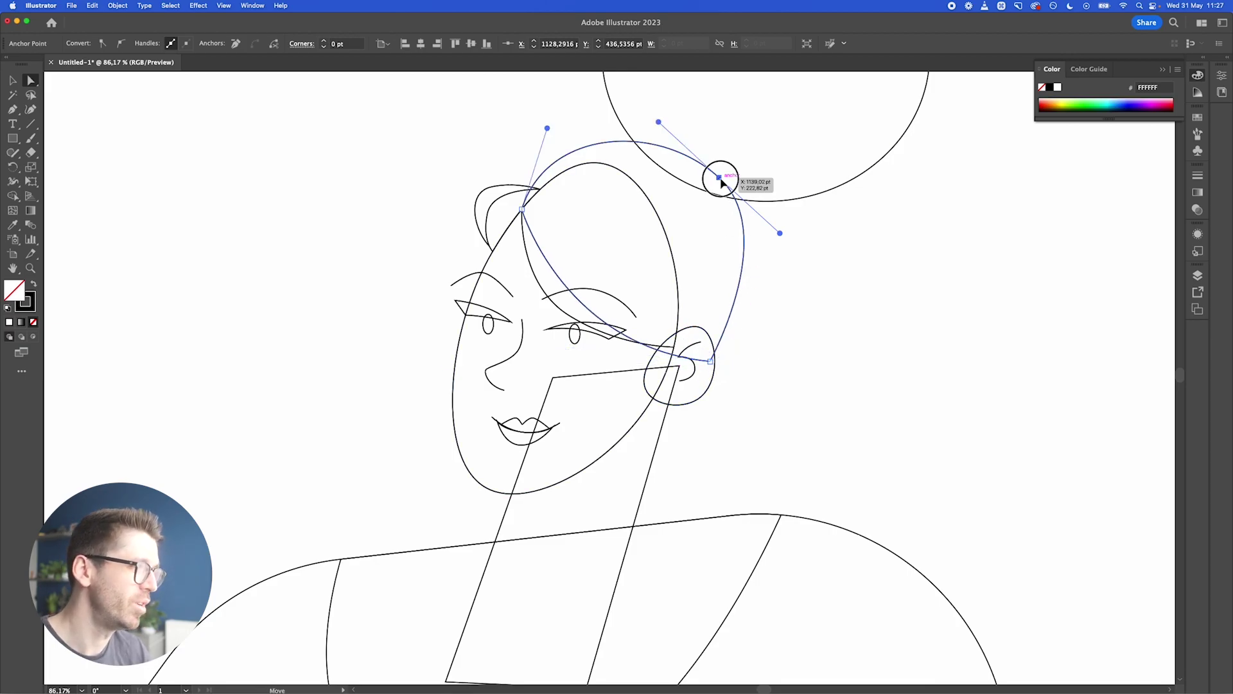
drag(720, 179, 719, 195)
click(773, 305)
scroll(773, 306, down, 5)
key(v)
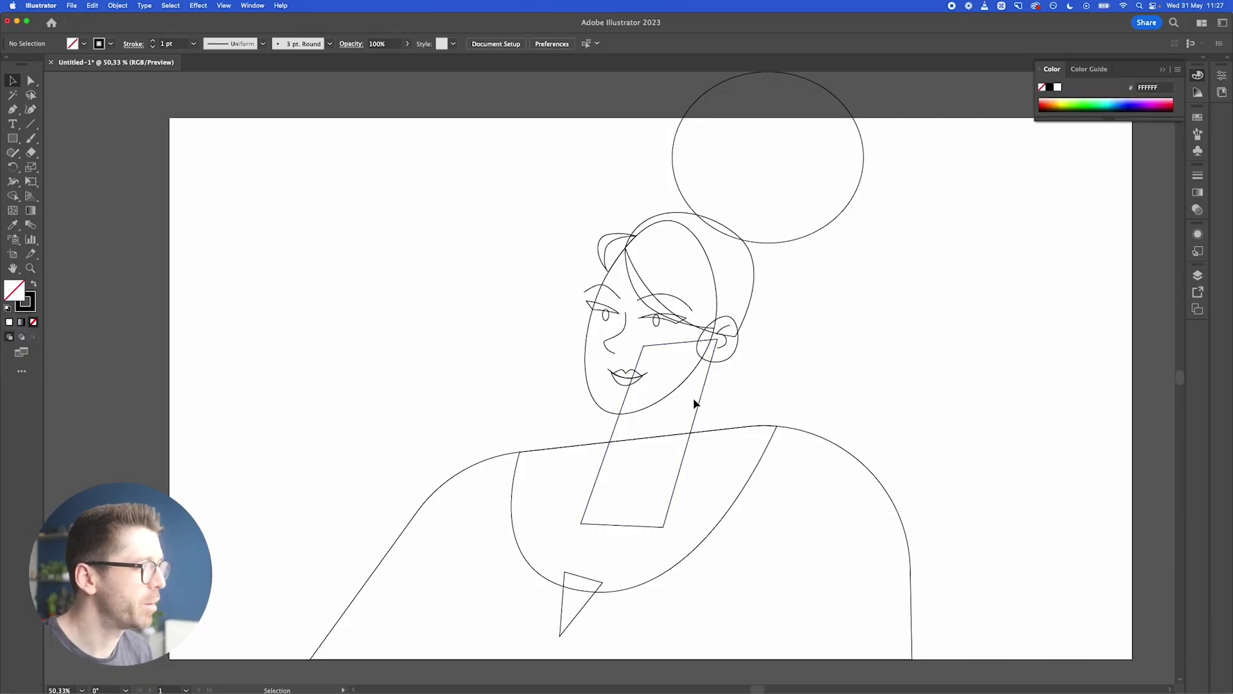
- Fill the face and neck shapes with purple 9F31FF and no stroke
click(701, 403)
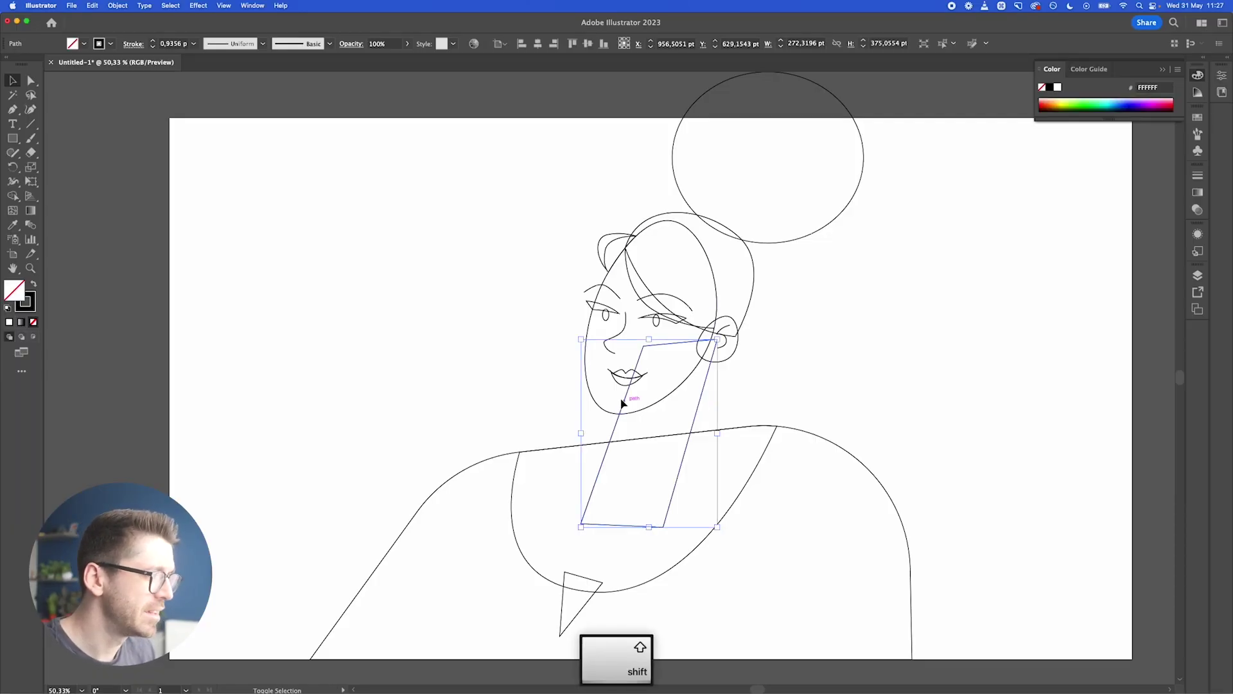
shift+click(595, 401)
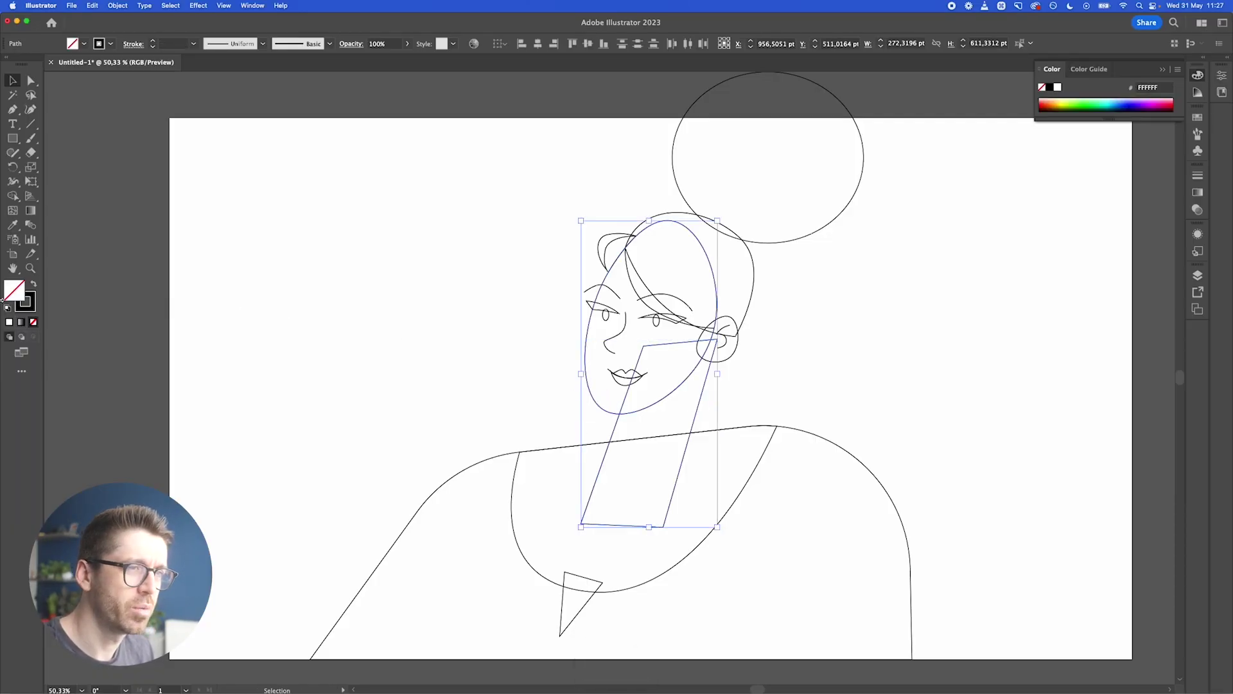
click(34, 286)
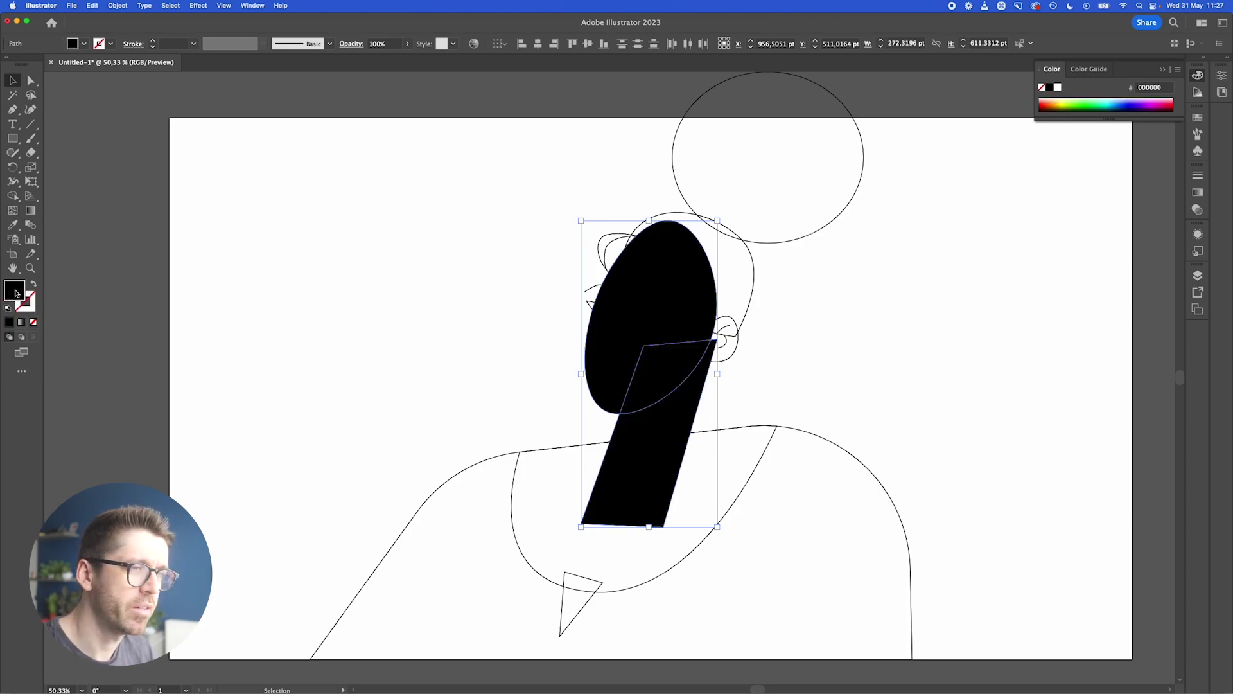
double_click(16, 293)
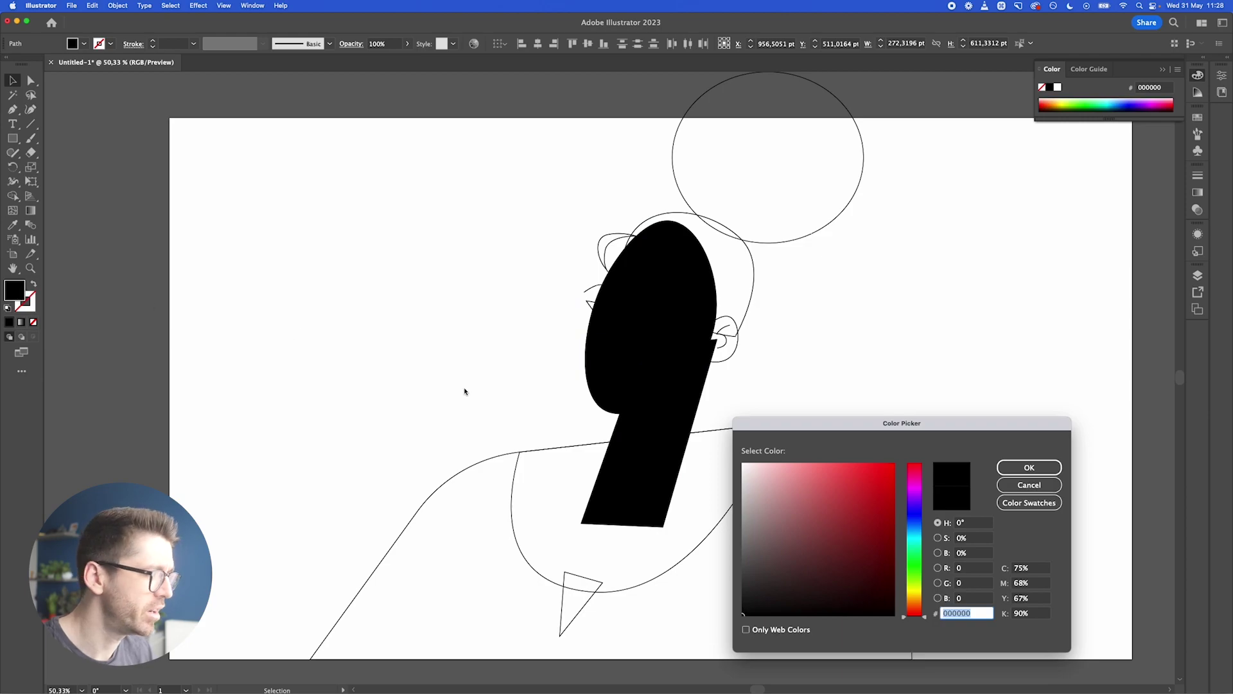
drag(868, 474, 868, 461)
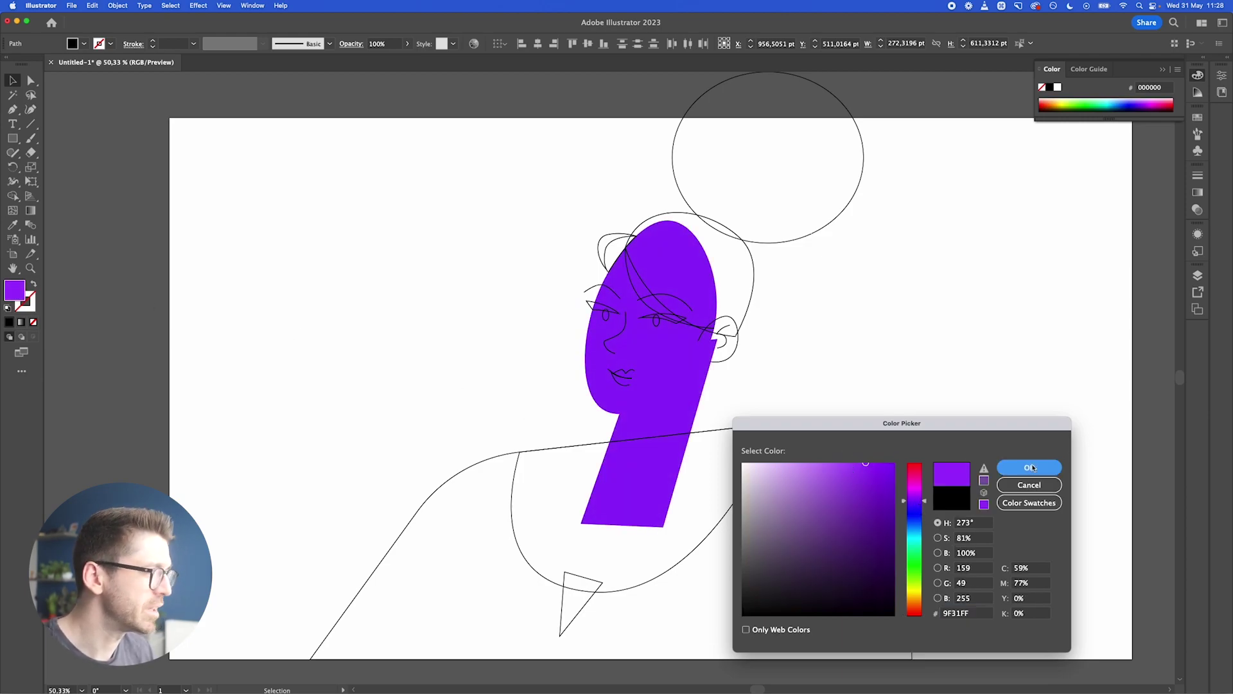
click(1030, 468)
- Send the purple face and neck shapes to the back of the stacking order
right_click(666, 382)
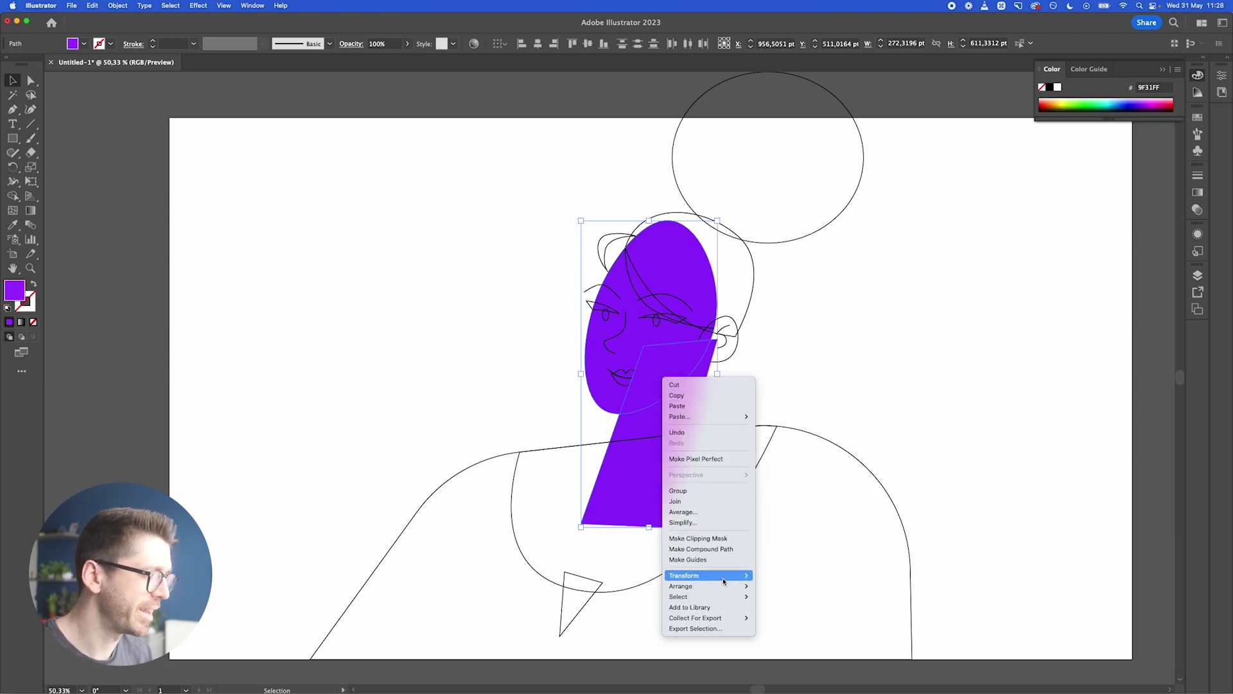
mouse_move(682, 585)
click(781, 617)
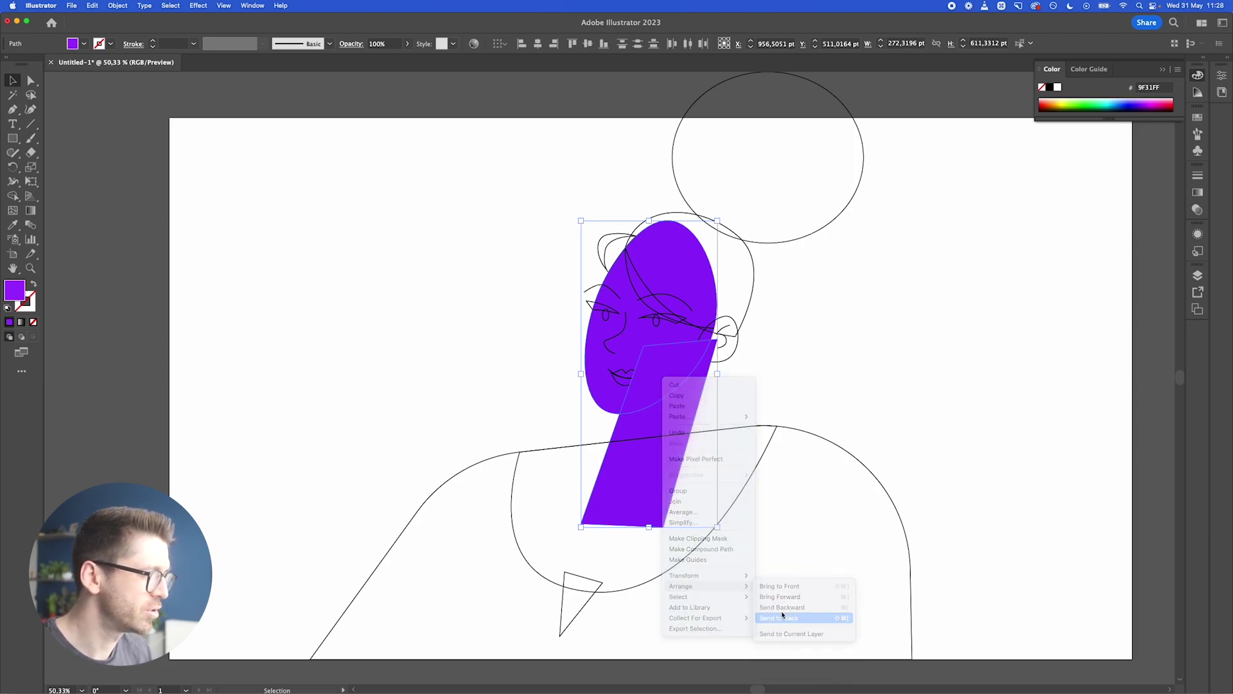
click(887, 342)
- Give the neckline shape and the small triangle below it the same purple fill with the Eyedropper
click(733, 433)
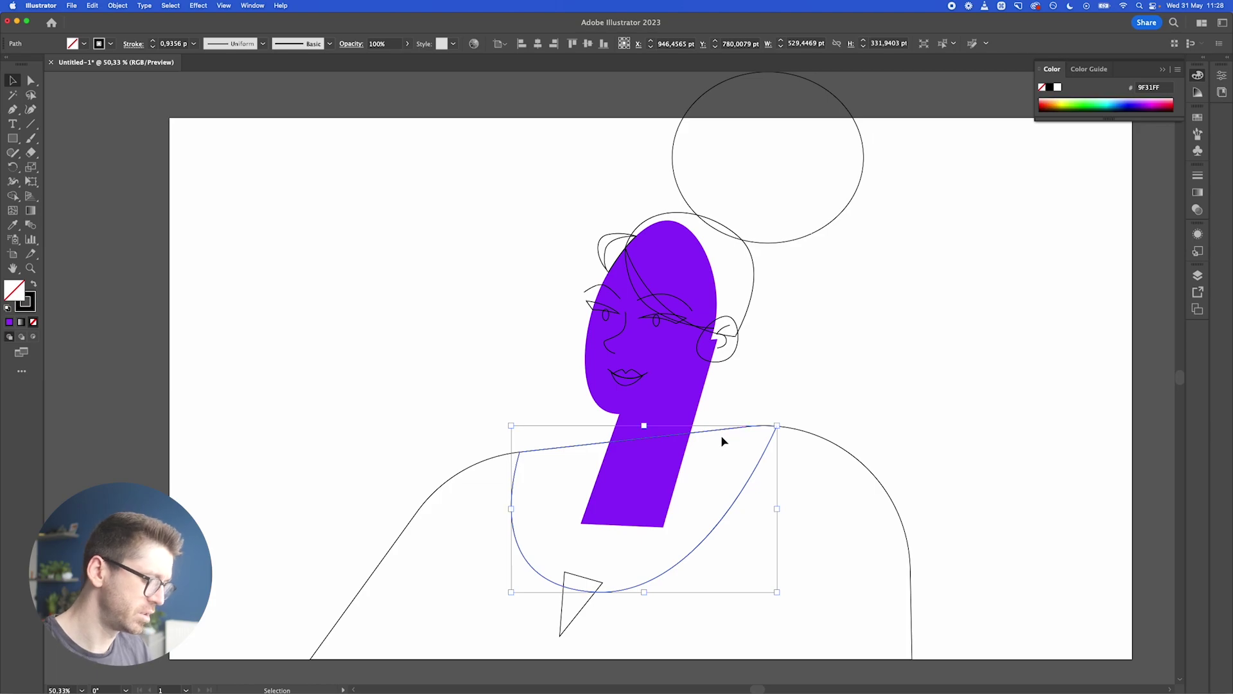
key(i)
click(651, 461)
key(v)
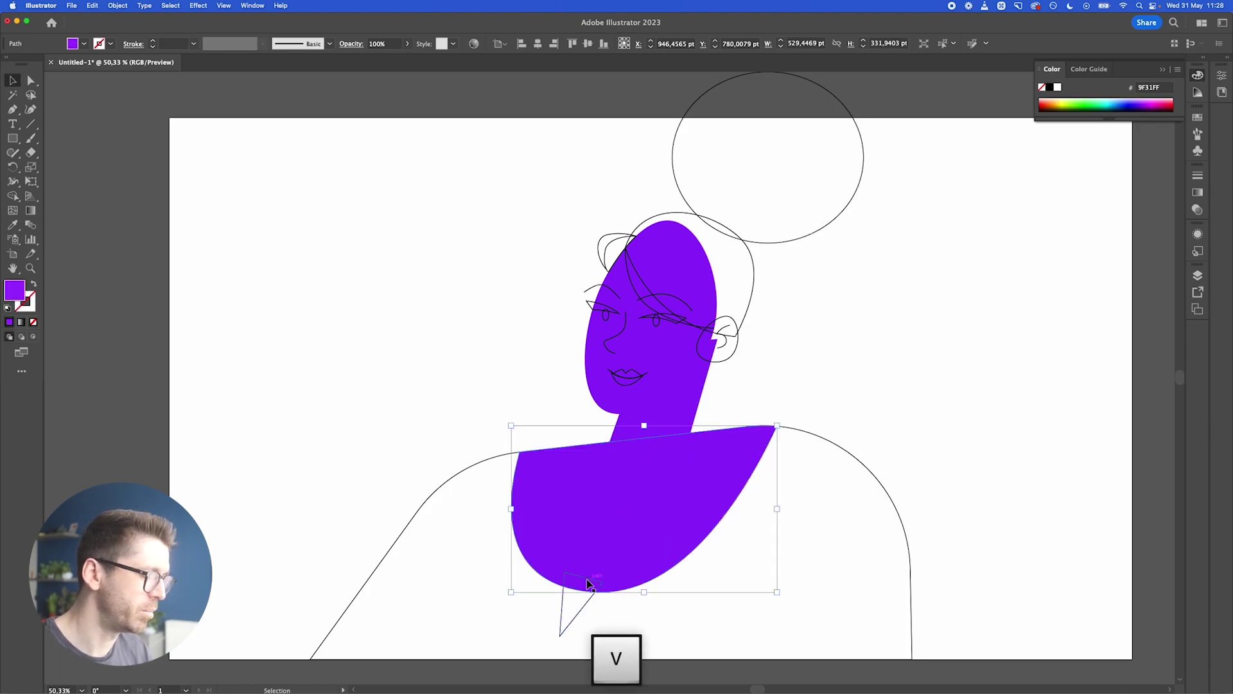
click(583, 605)
key(i)
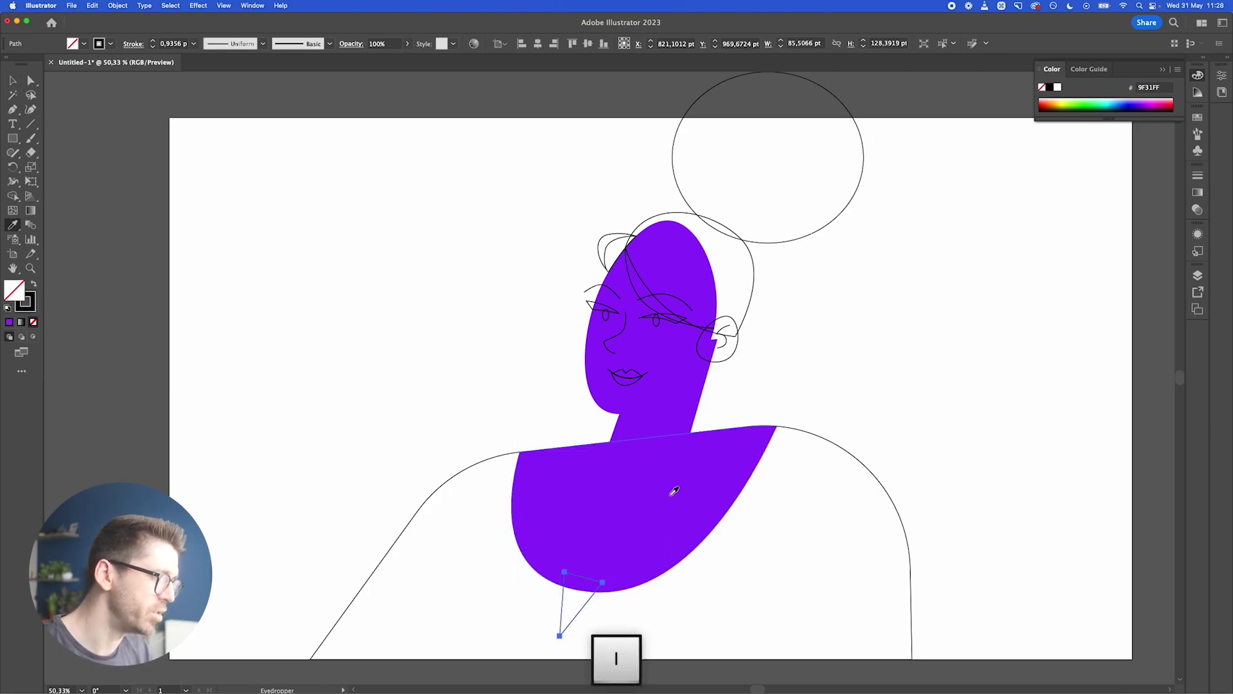
click(674, 490)
key(v)
click(846, 325)
scroll(845, 325, down, 2)
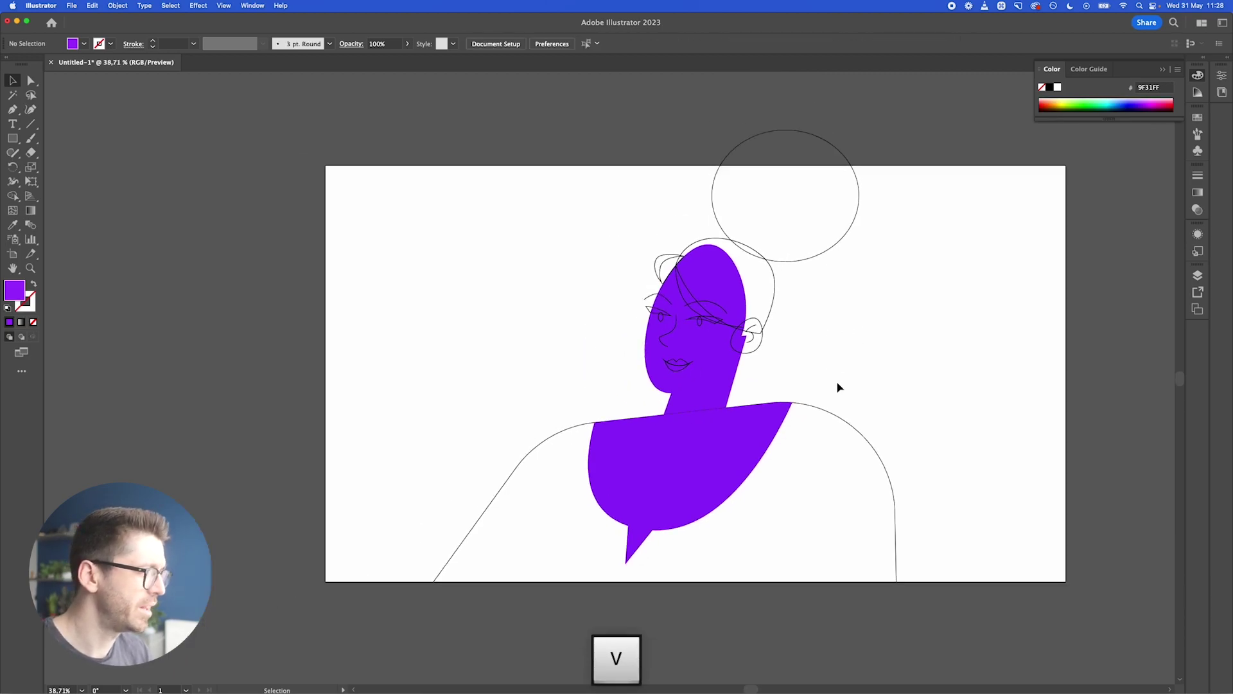
- Swap the torso shape's fill and stroke so it has a solid black fill and no stroke
click(849, 423)
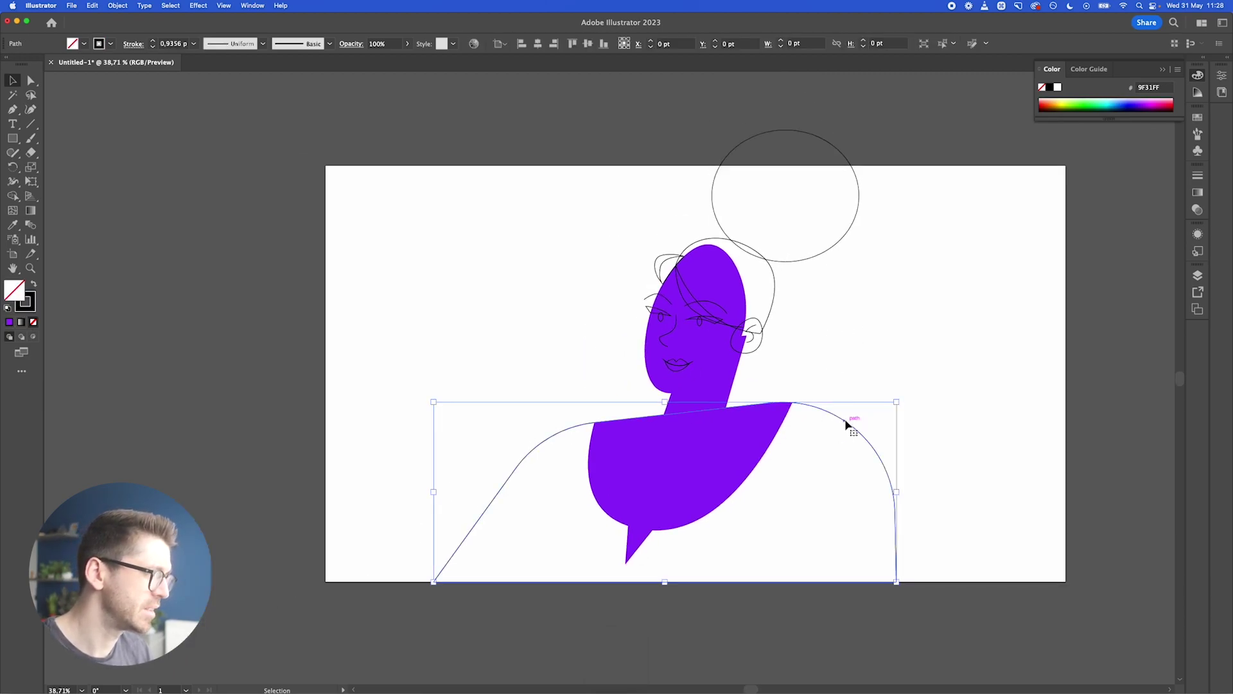
click(34, 288)
click(425, 353)
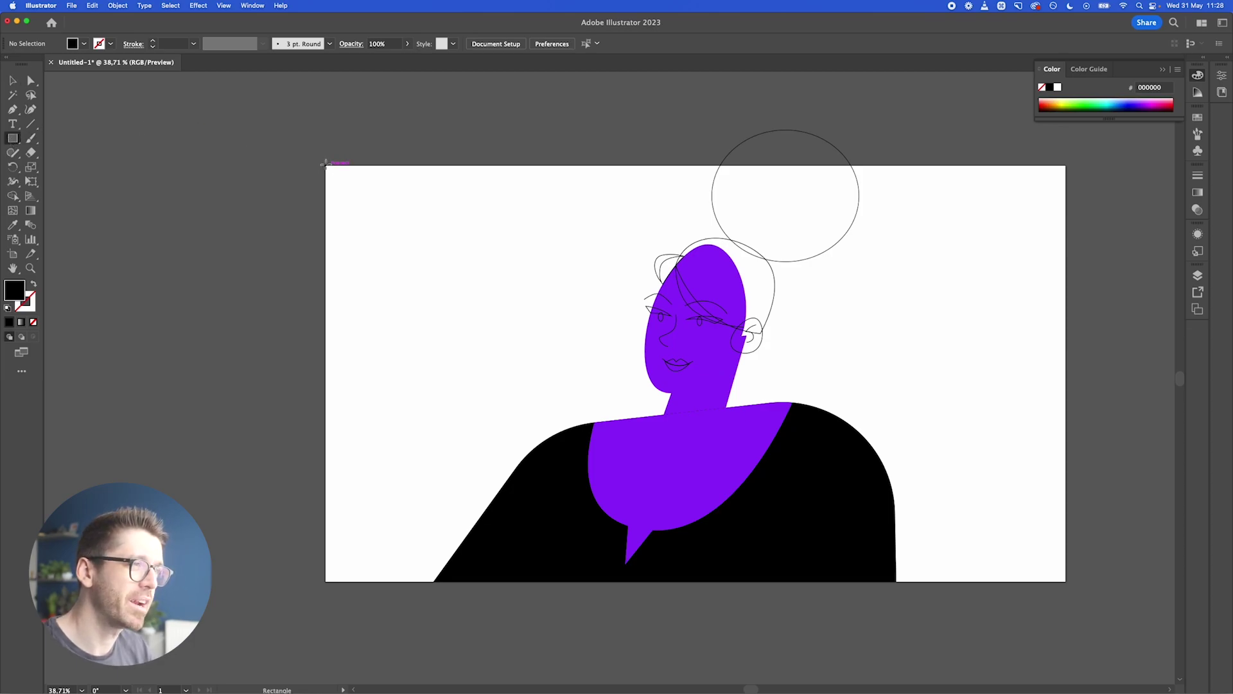
- Draw a 1920 × 1080 pt rectangle covering the whole artboard and send it to the back as a background
drag(325, 165, 1066, 581)
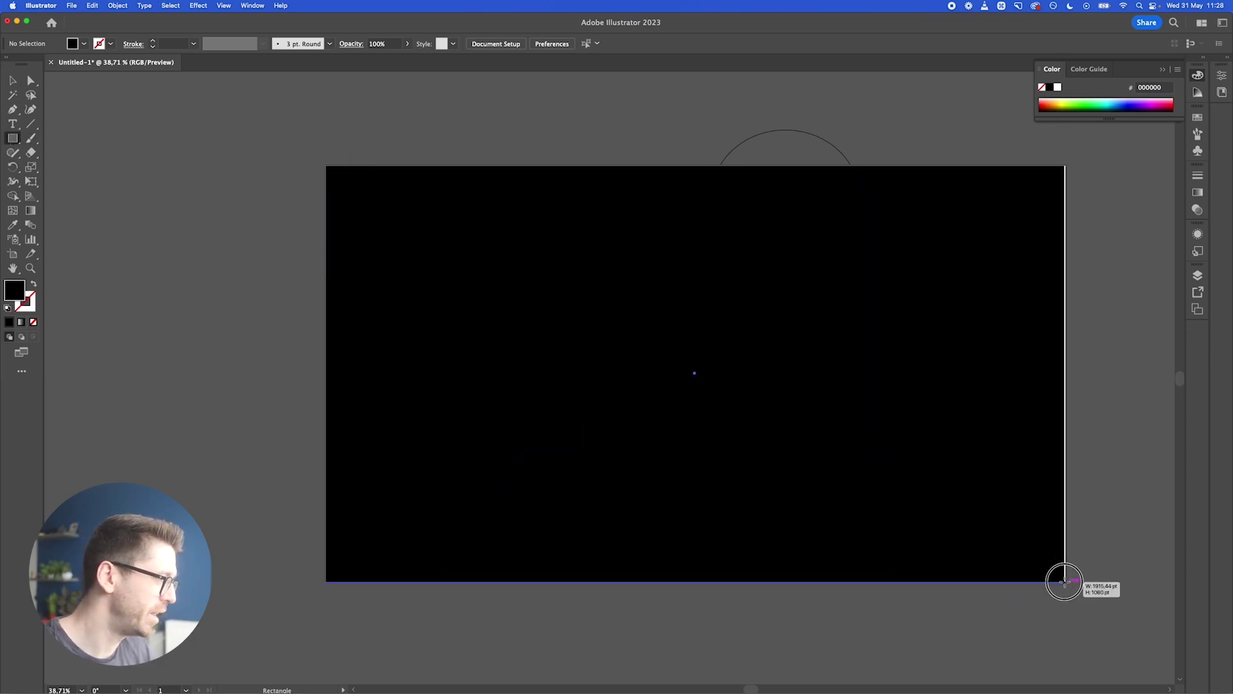
key(v)
right_click(868, 449)
mouse_move(924, 641)
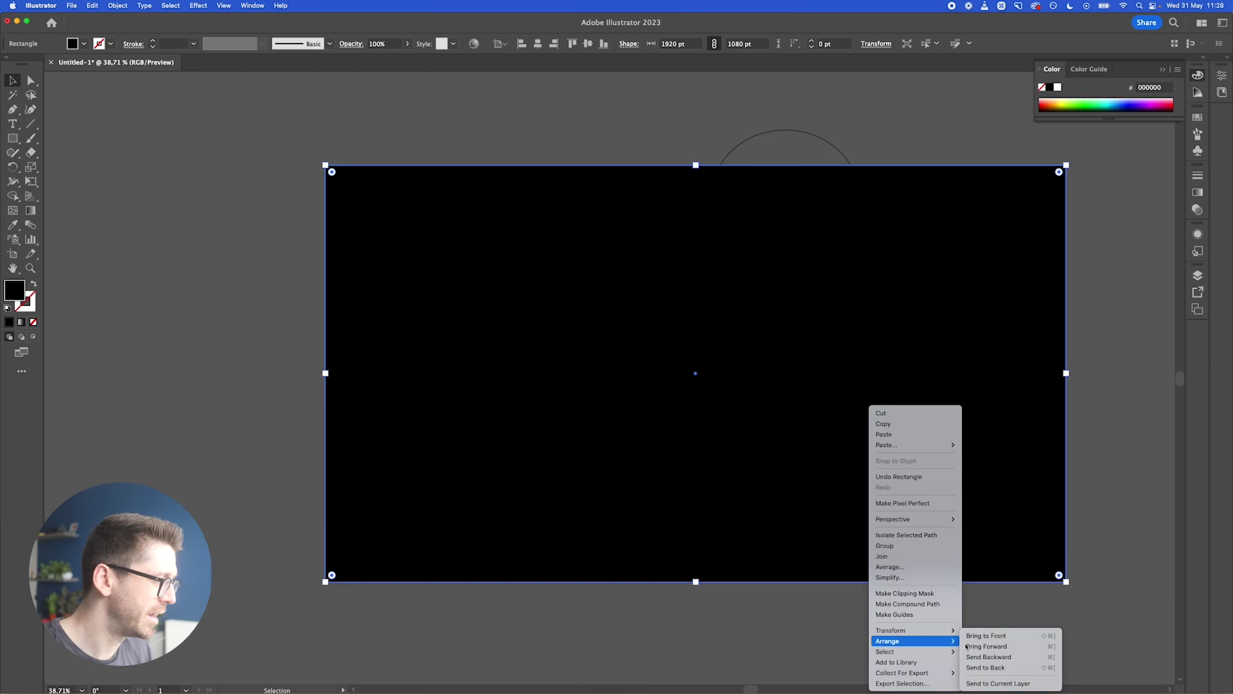
click(992, 668)
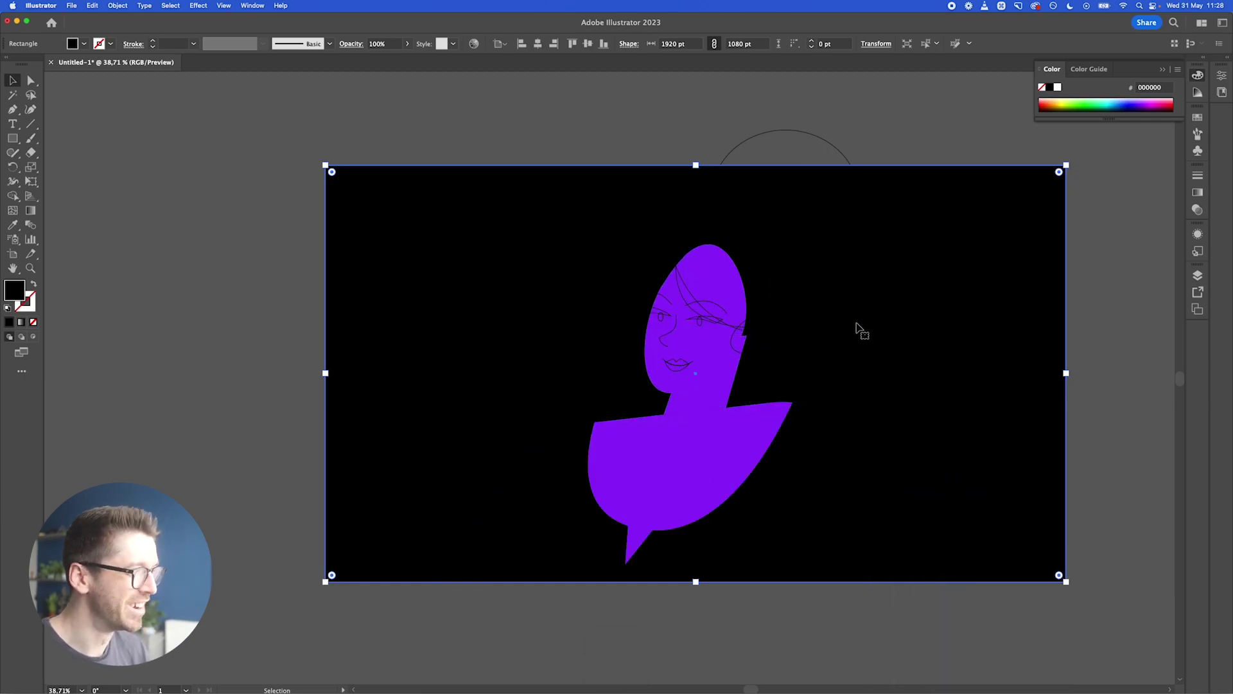
- Set the background rectangle's fill to dark grey 4F4F4F and deselect it
double_click(14, 290)
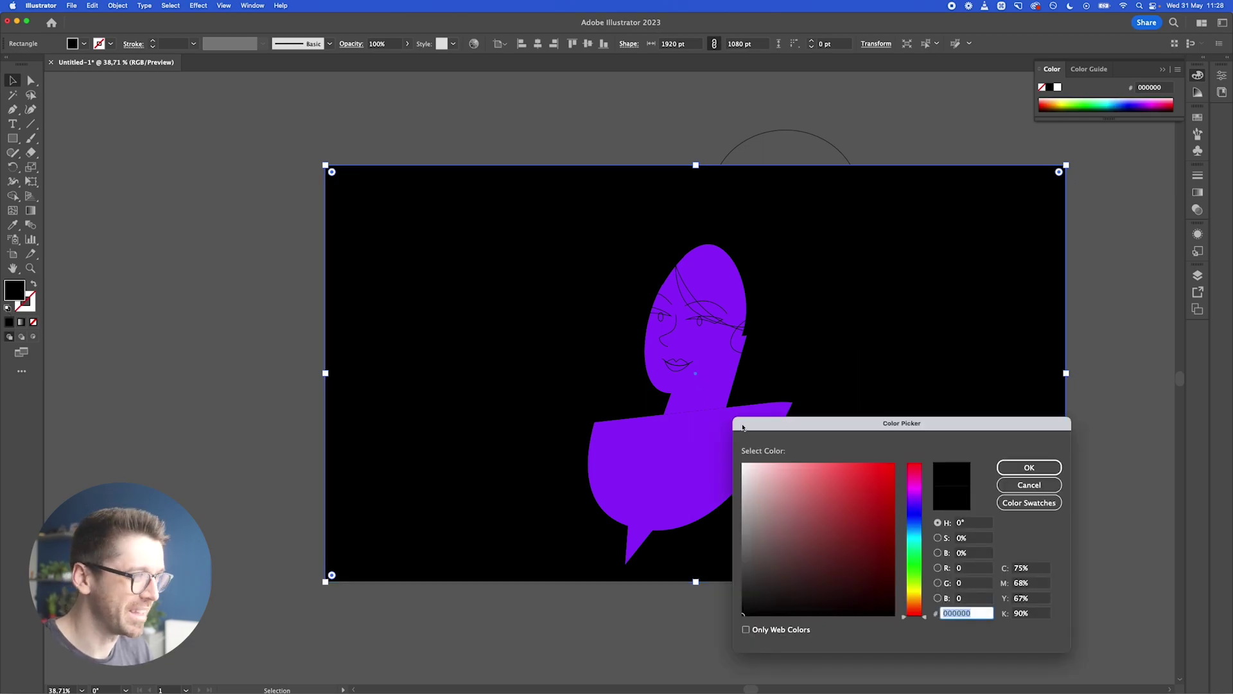
drag(773, 551, 705, 567)
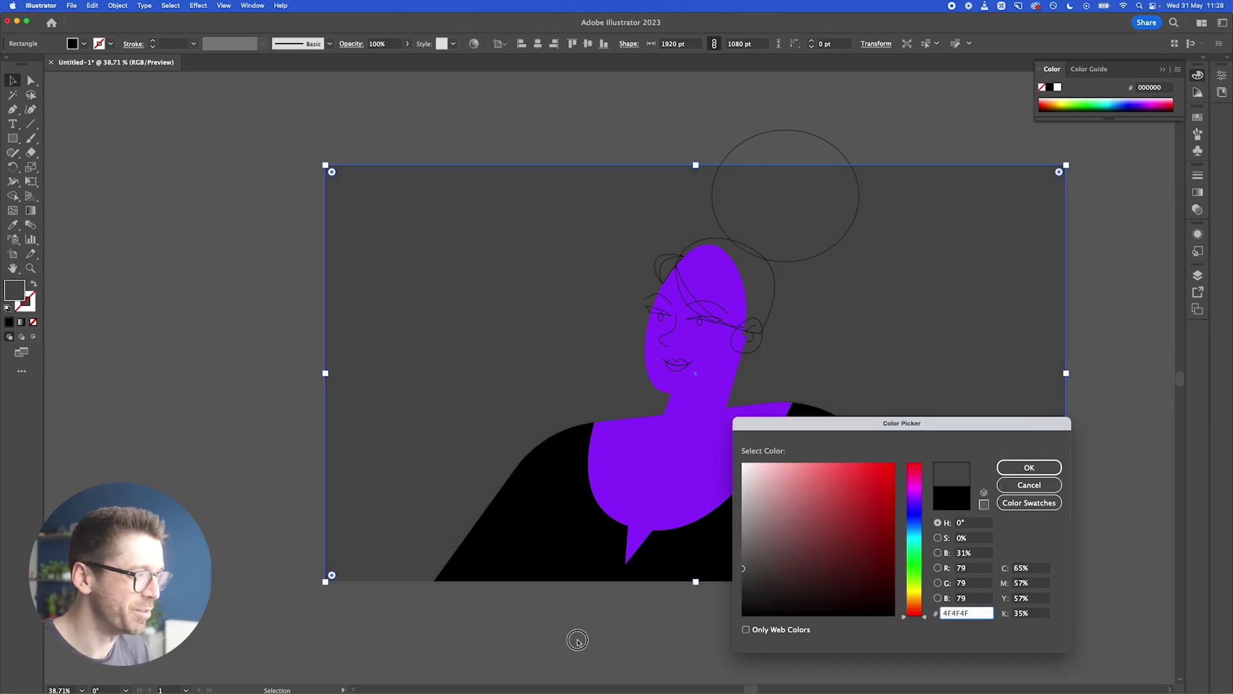
click(1028, 467)
key(super+shift+a)
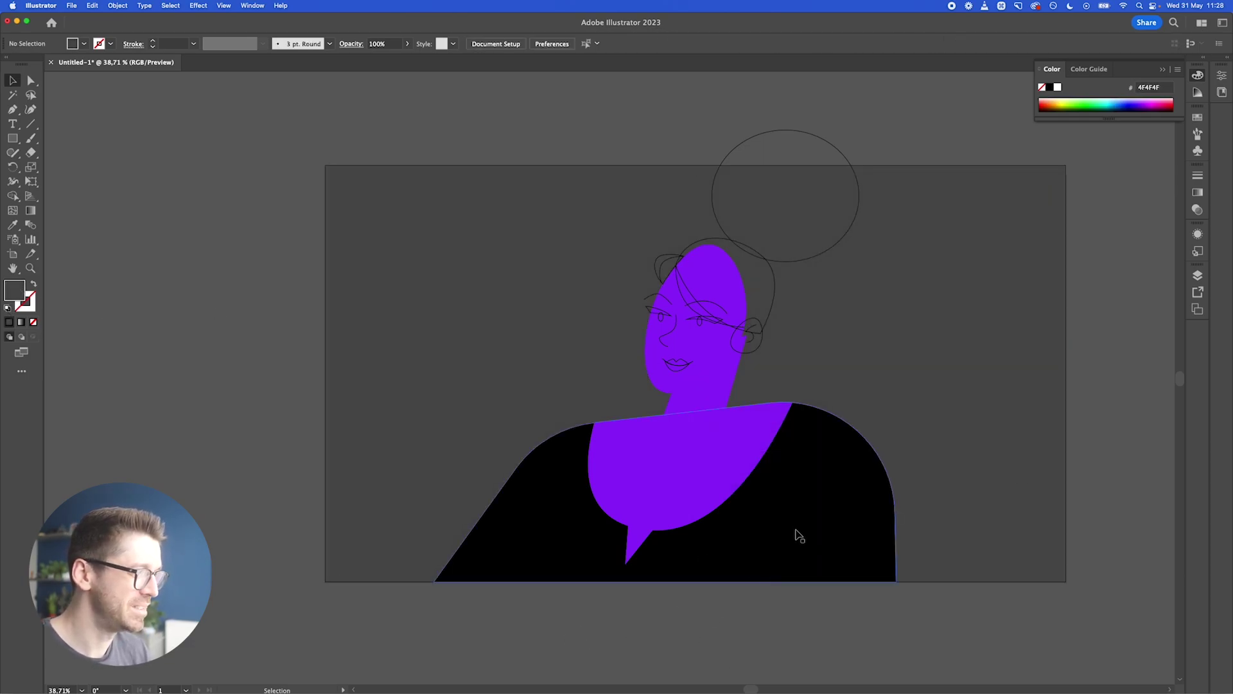
- Change the torso's fill to bright lime green A8FF2C
click(799, 536)
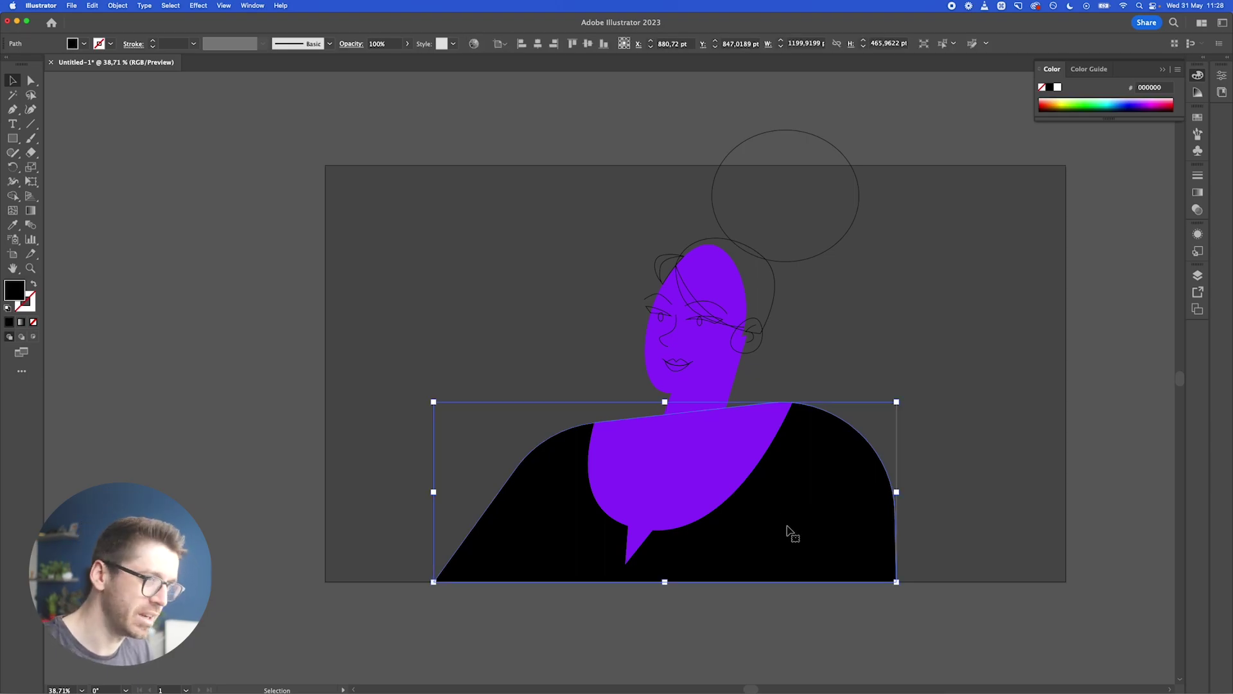
double_click(14, 290)
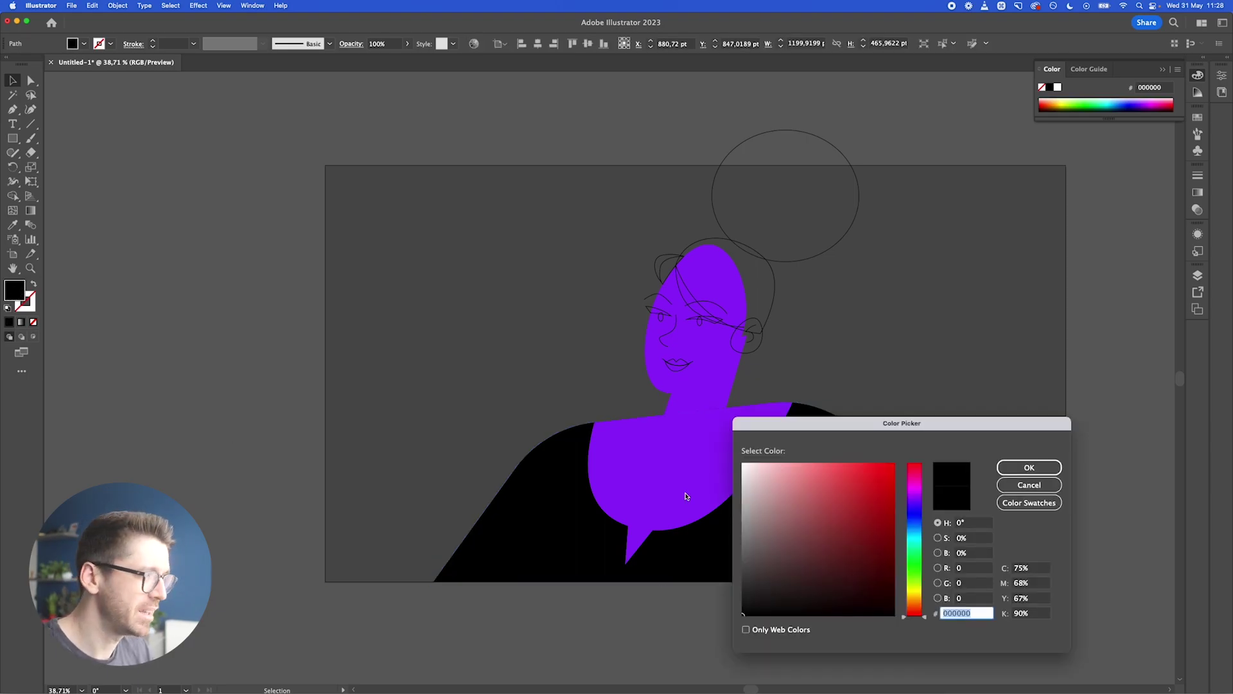
click(916, 583)
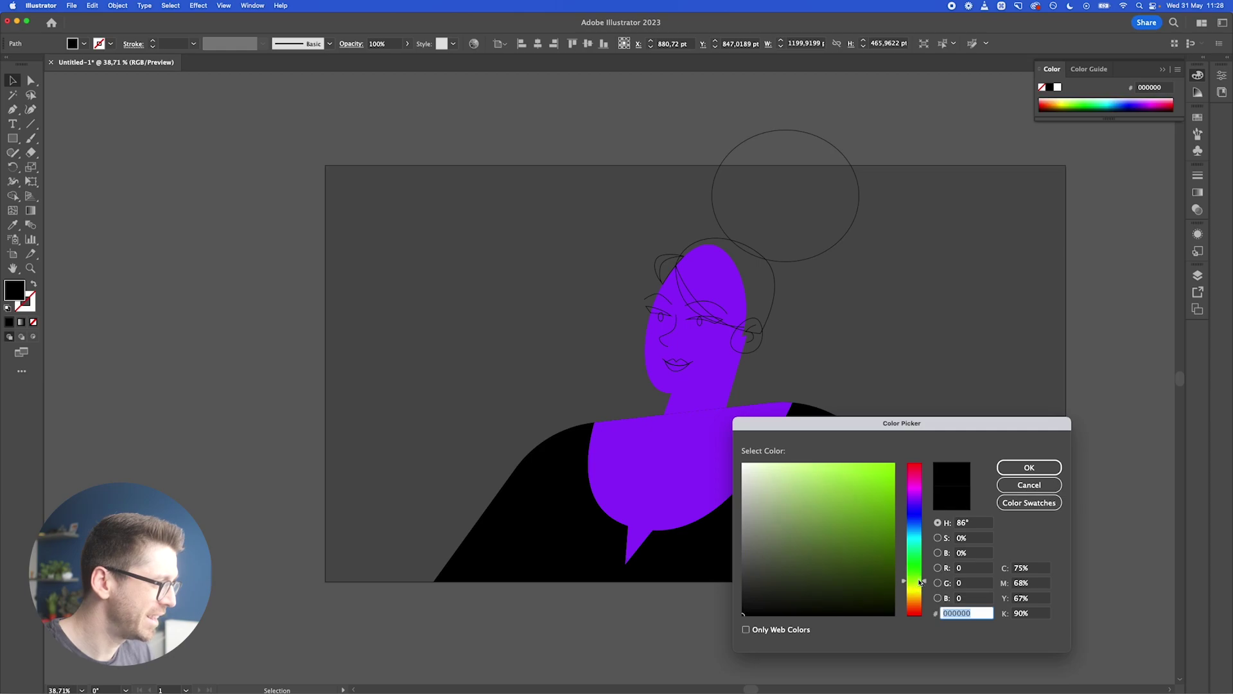
click(870, 463)
key(Return)
- Draw a lime green square about 114 pt wide beside the artboard as a colour swatch
click(13, 138)
drag(221, 236, 263, 270)
key(v)
click(261, 325)
click(251, 249)
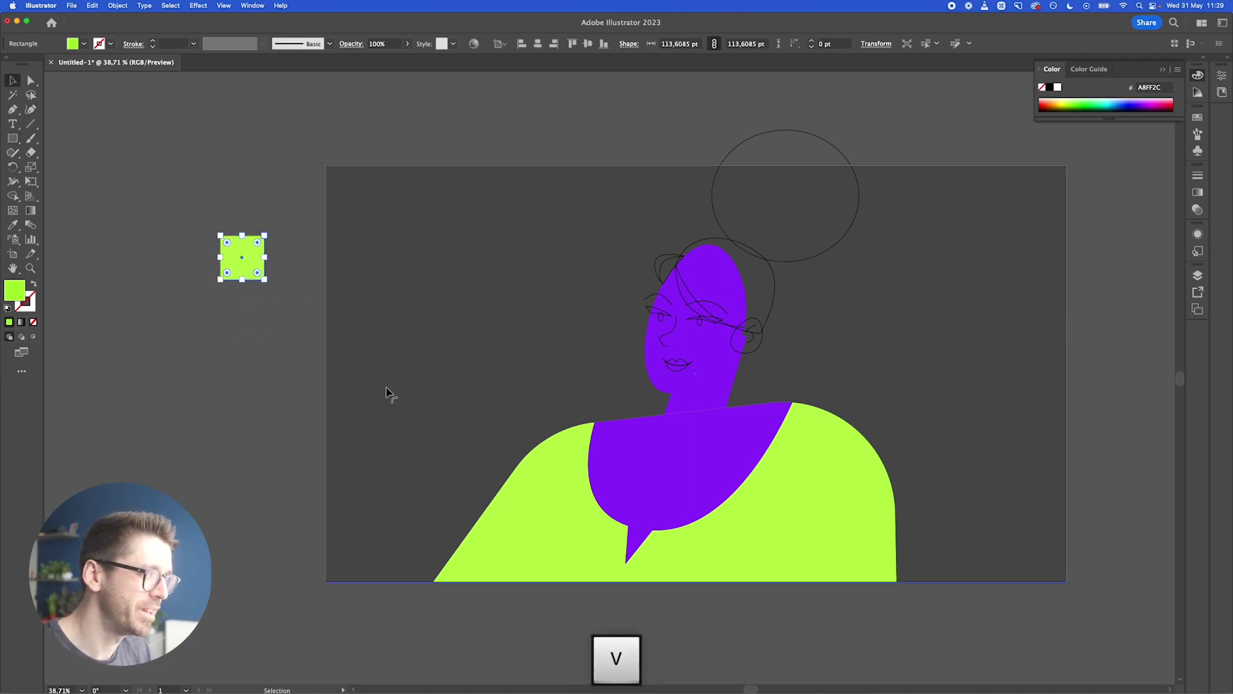
- Change the torso's fill to white FFFFFF and deselect it
click(570, 506)
double_click(14, 297)
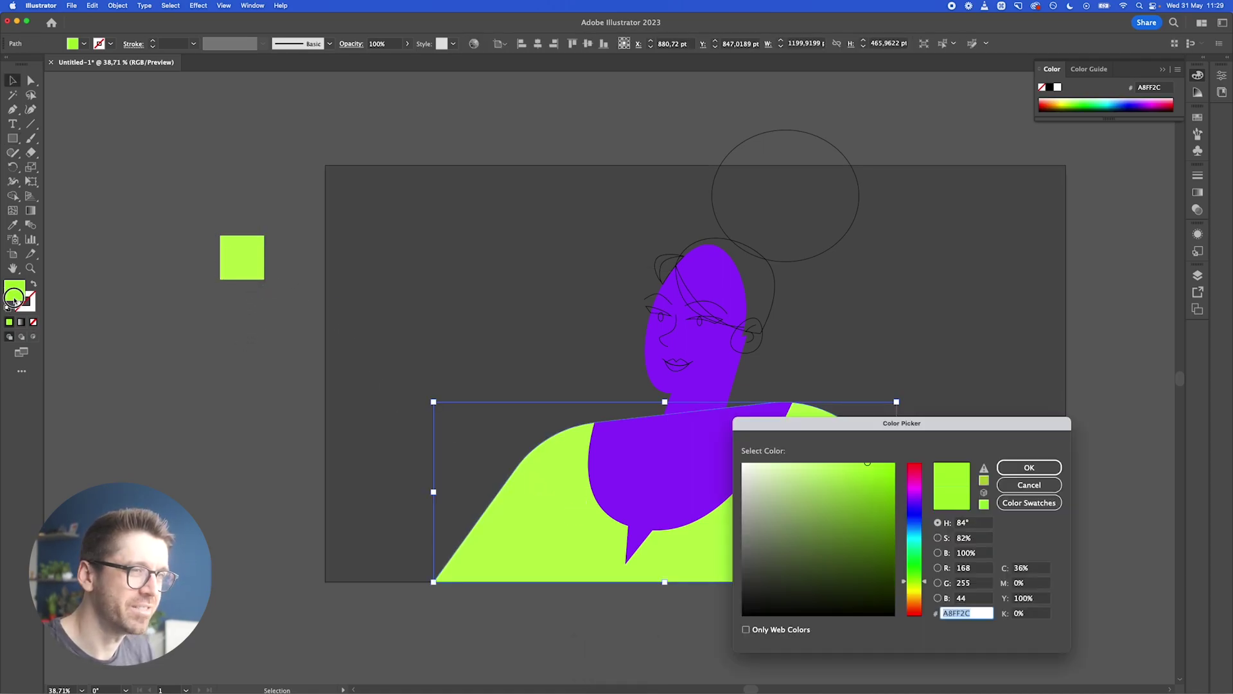
text(ffffff)
key(Return)
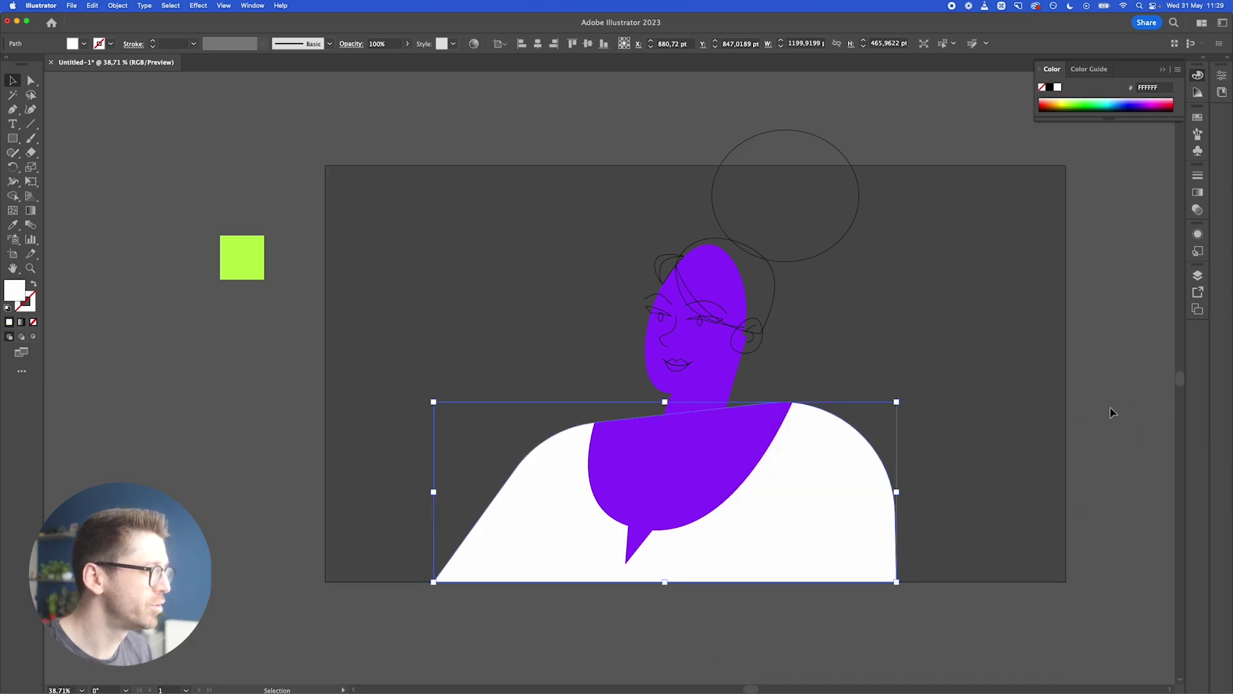
click(1110, 407)
- Fill the main hair shape and the bun circle with white and no stroke, matching the torso
click(712, 241)
shift+click(713, 193)
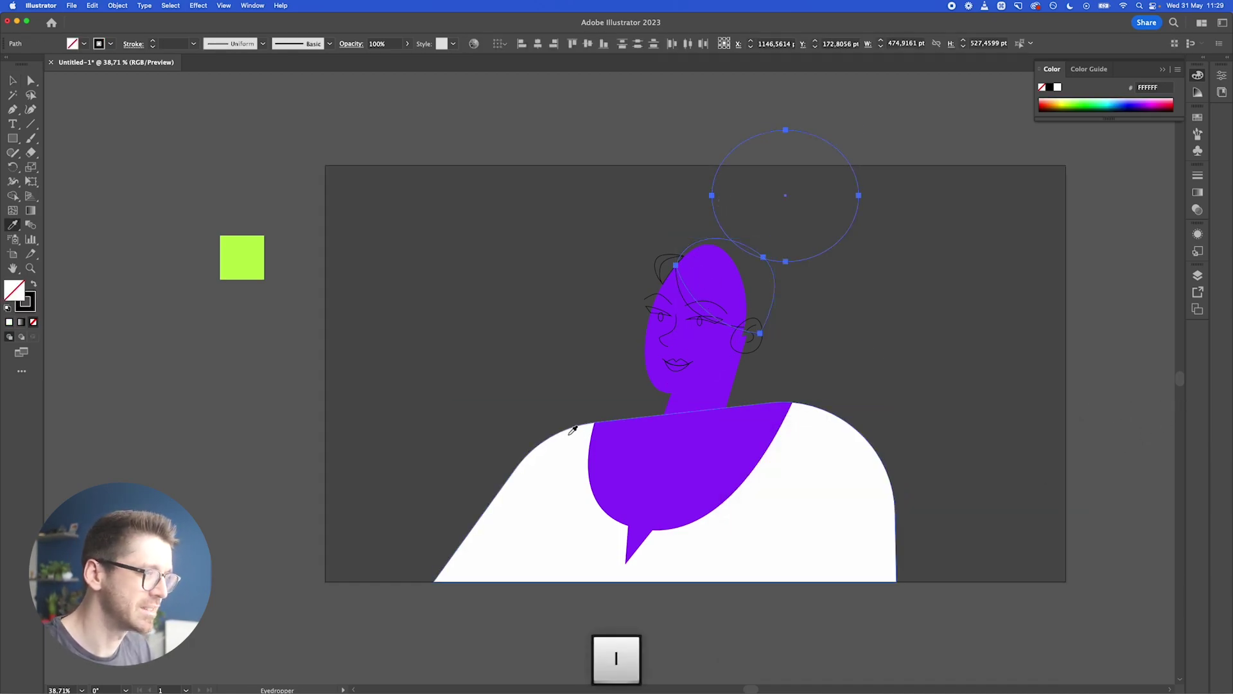
key(shift+x)
scroll(832, 275, up, 4)
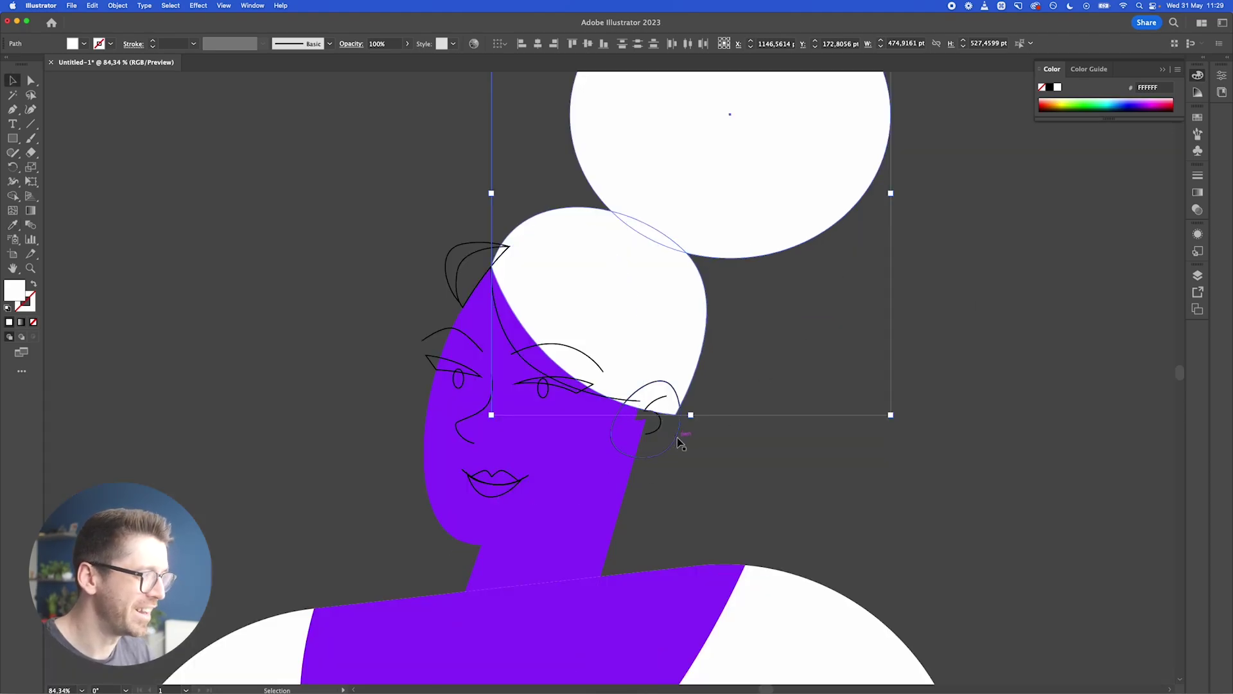
- Fill the ear shape with the same purple as the neck and remove its stroke
click(648, 458)
key(i)
click(610, 491)
key(v)
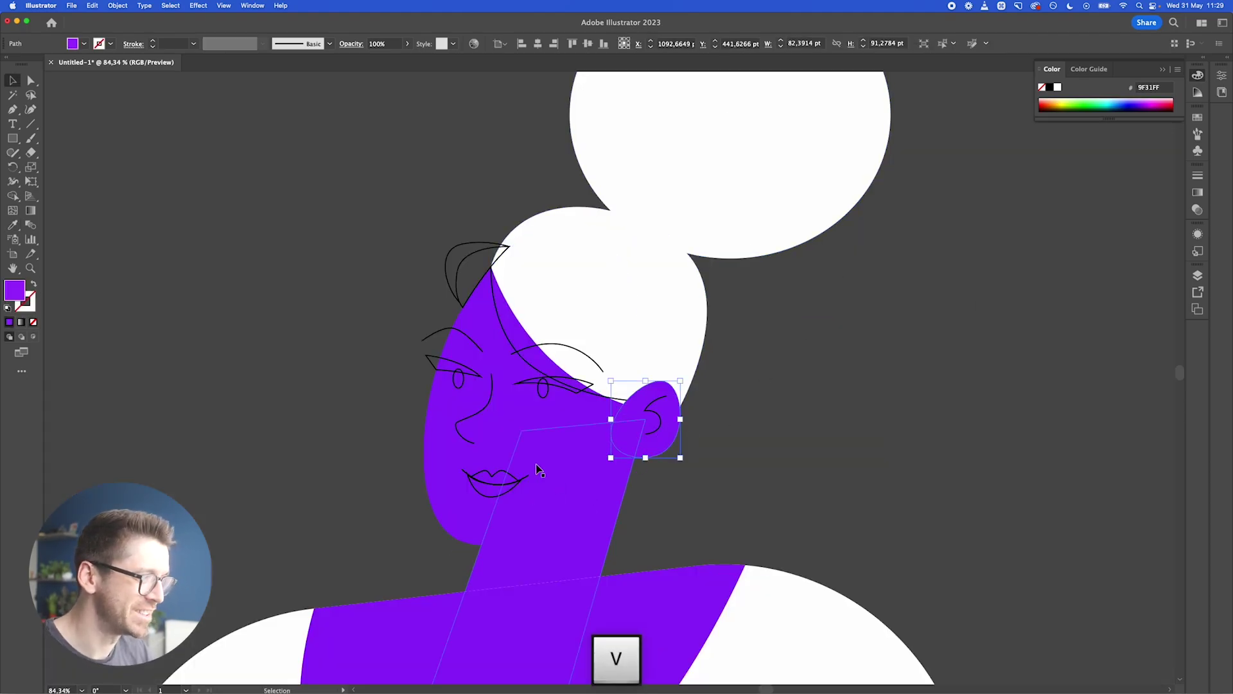
- Fill the small inner hair curl at the front of the hairline with the hair's white and no stroke
click(467, 263)
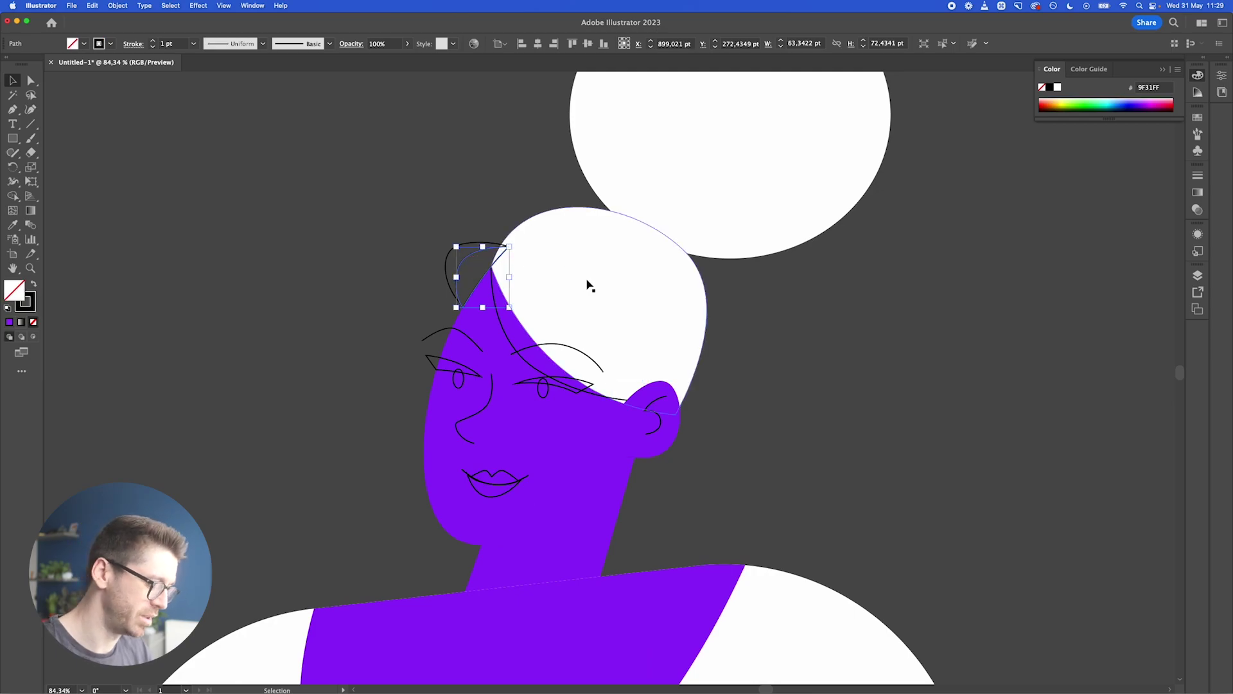
key(i)
click(621, 283)
key(v)
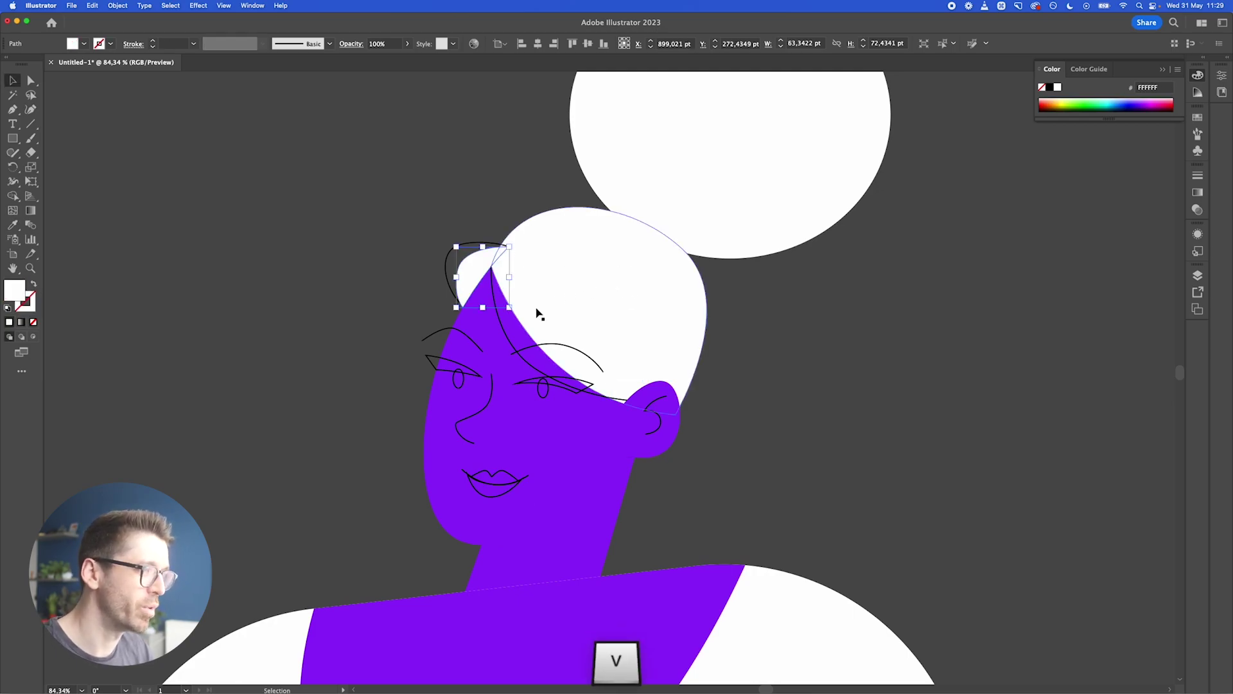
- Sample the hair's white onto the fringe curve running to the ear and swap it to a white stroke without fill
click(503, 327)
key(i)
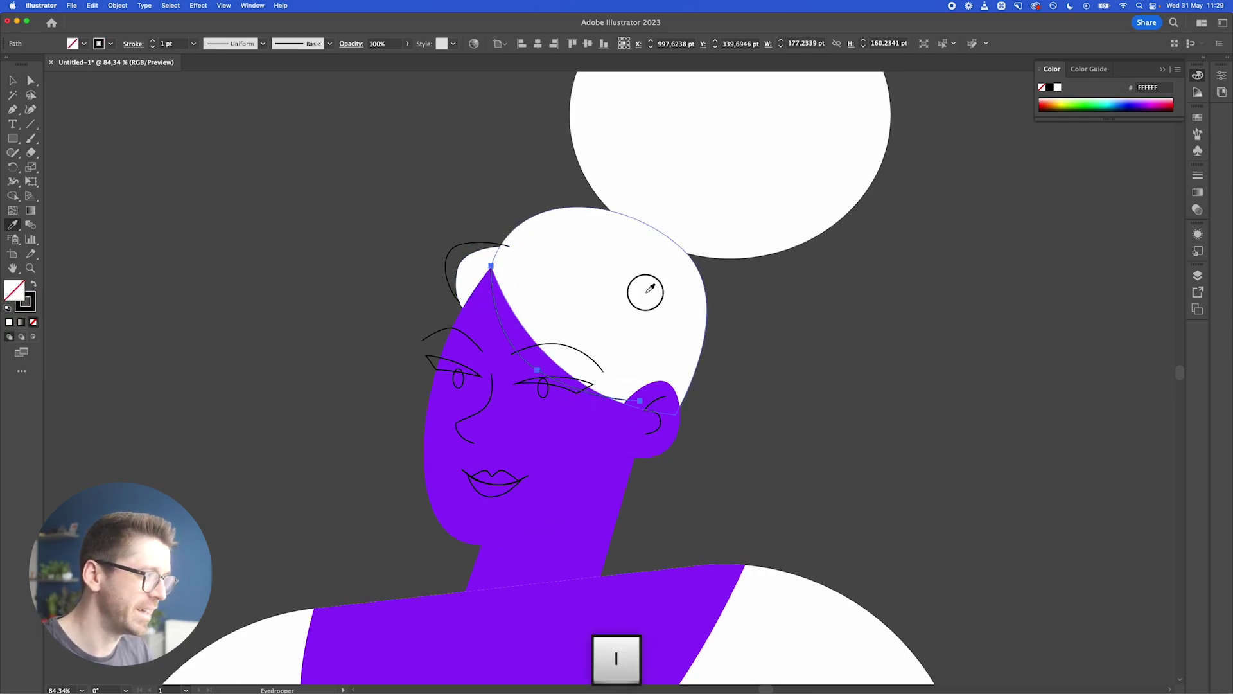
click(647, 286)
key(v)
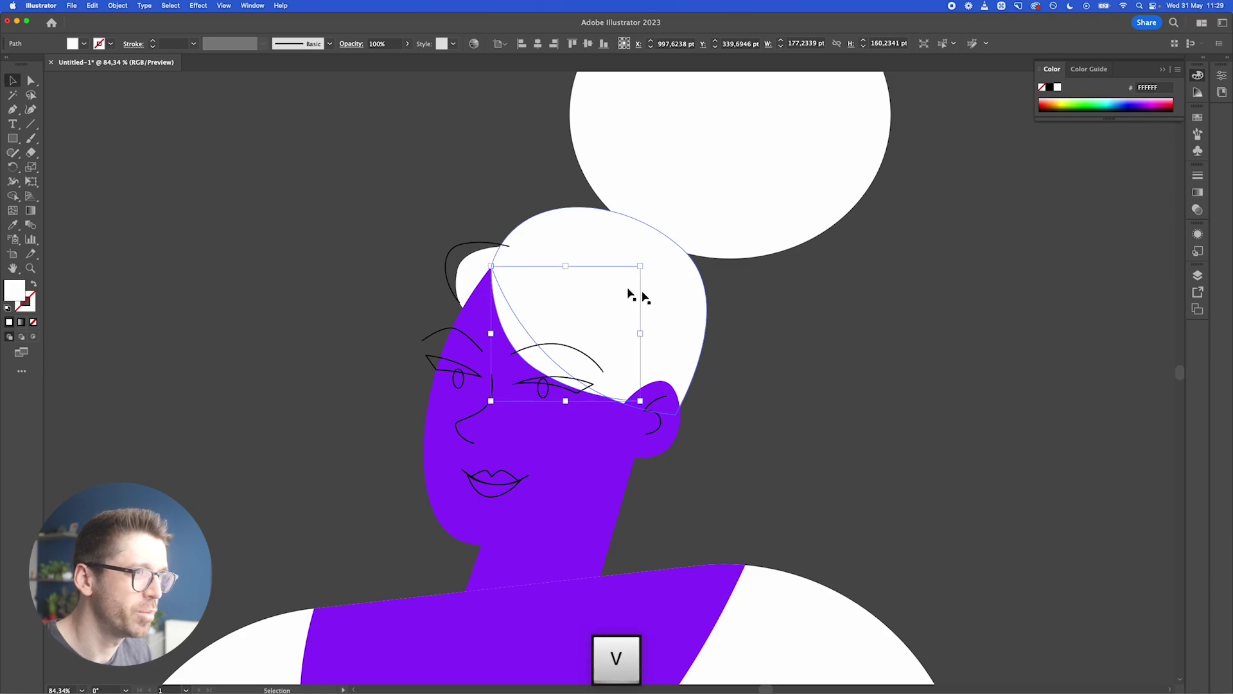
click(31, 288)
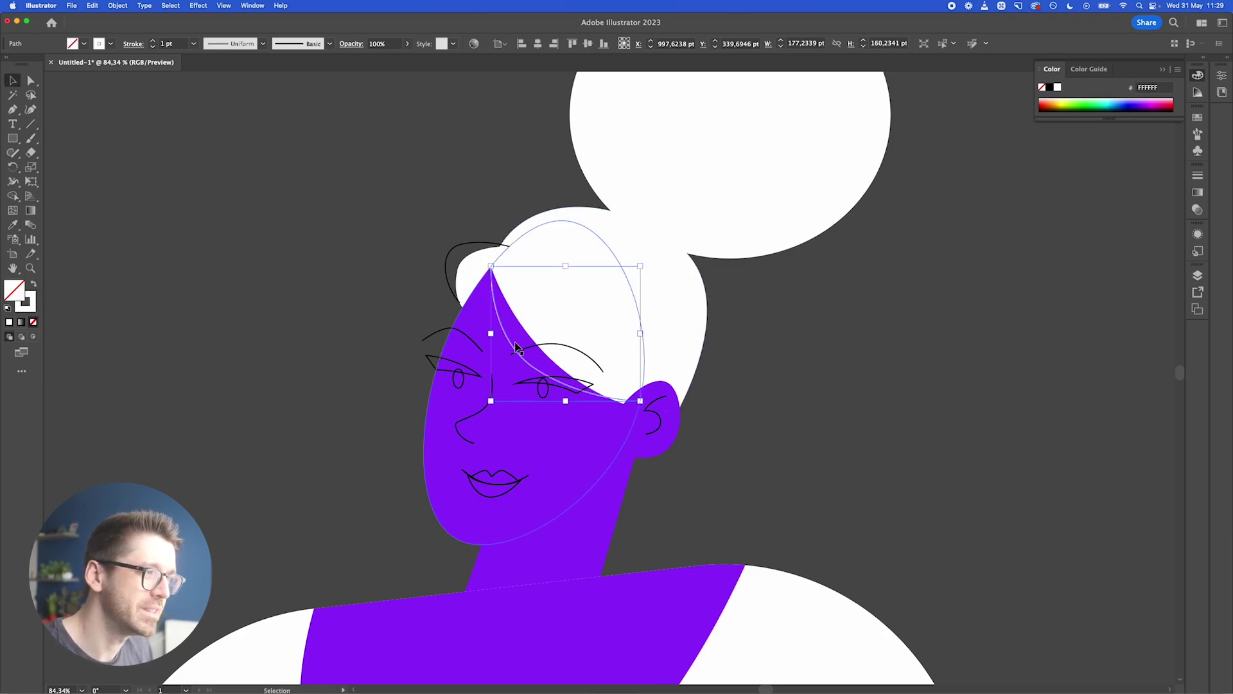
- Set the white fringe curve's stroke weight to 7 pt
scroll(517, 347, up, 5)
click(153, 40)
click(153, 40)
click(153, 41)
click(153, 40)
click(153, 40)
click(153, 41)
scroll(512, 379, down, 3)
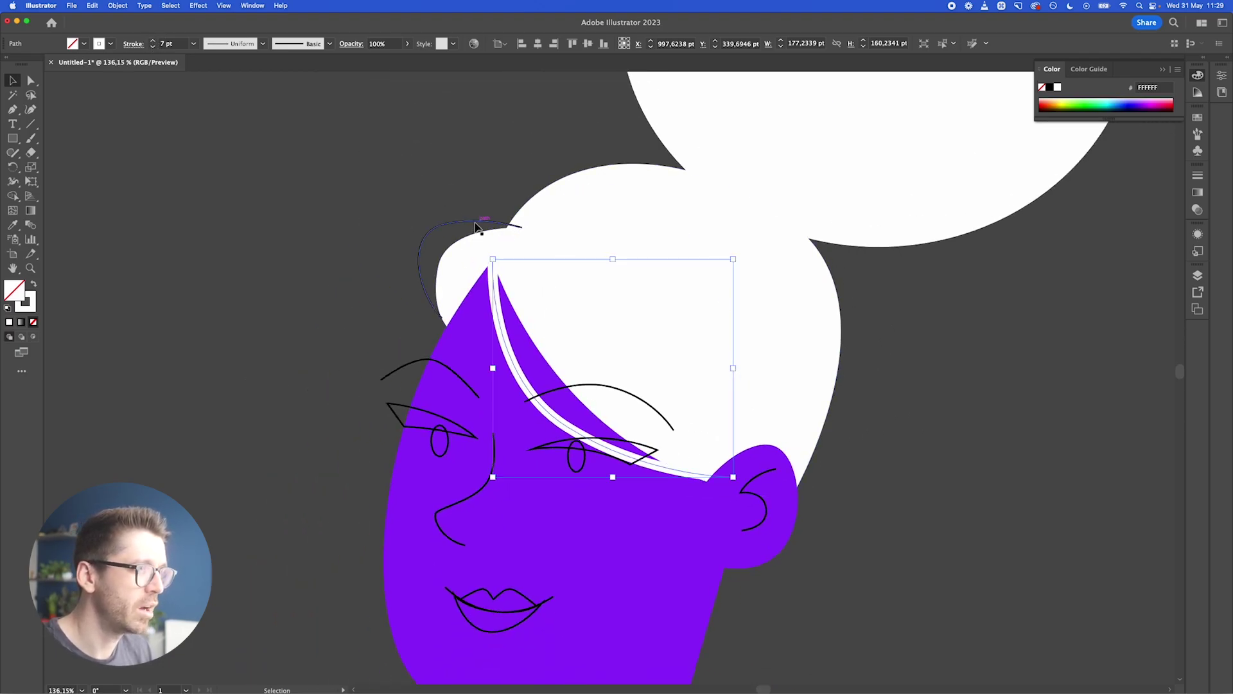
- Copy the fringe's white 7 pt stroke onto the outer hair curl at the front of the hairline
click(477, 226)
key(i)
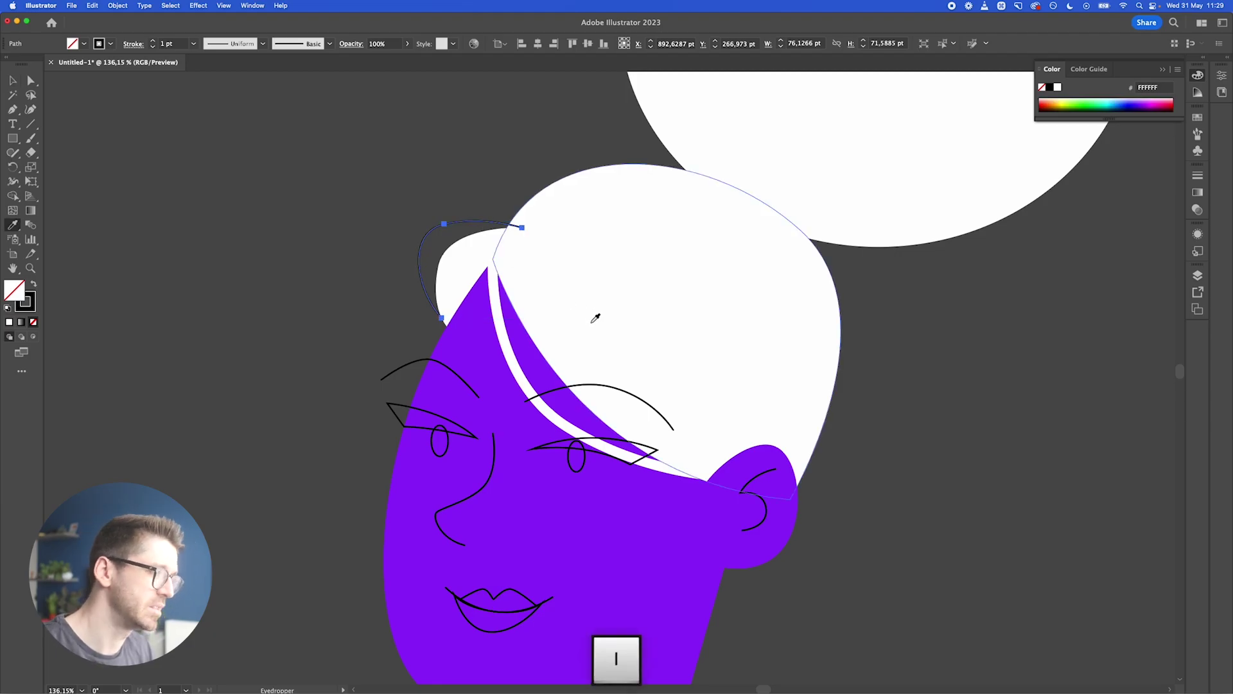
click(517, 362)
key(v)
scroll(751, 536, down, 3)
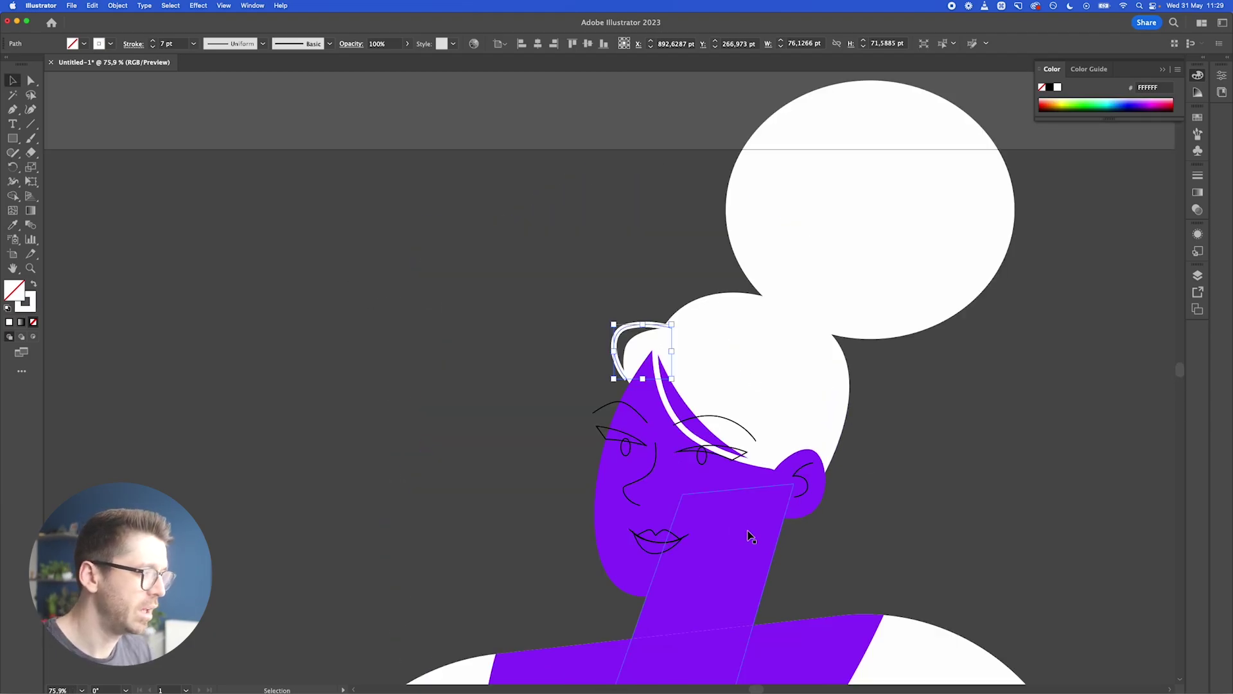
- Fill both winged upper eyelid shapes with solid black and no stroke
scroll(750, 537, up, 4)
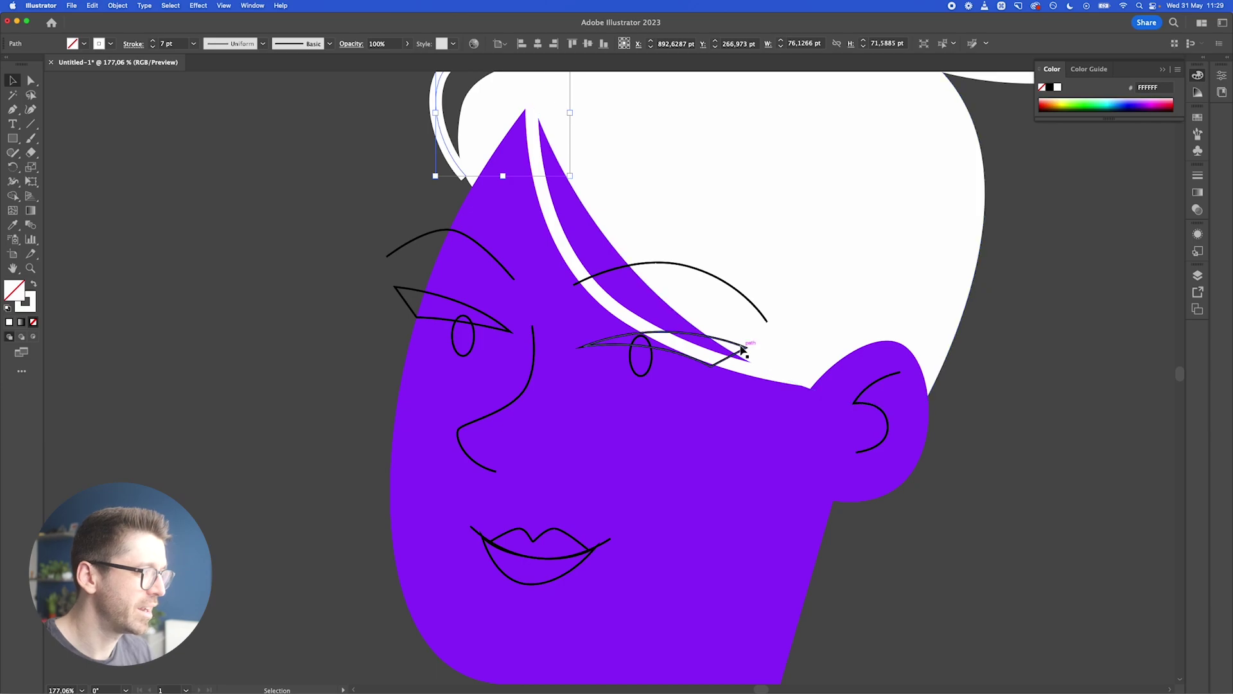
click(738, 349)
shift+click(470, 311)
scroll(470, 314, down, 2)
key(i)
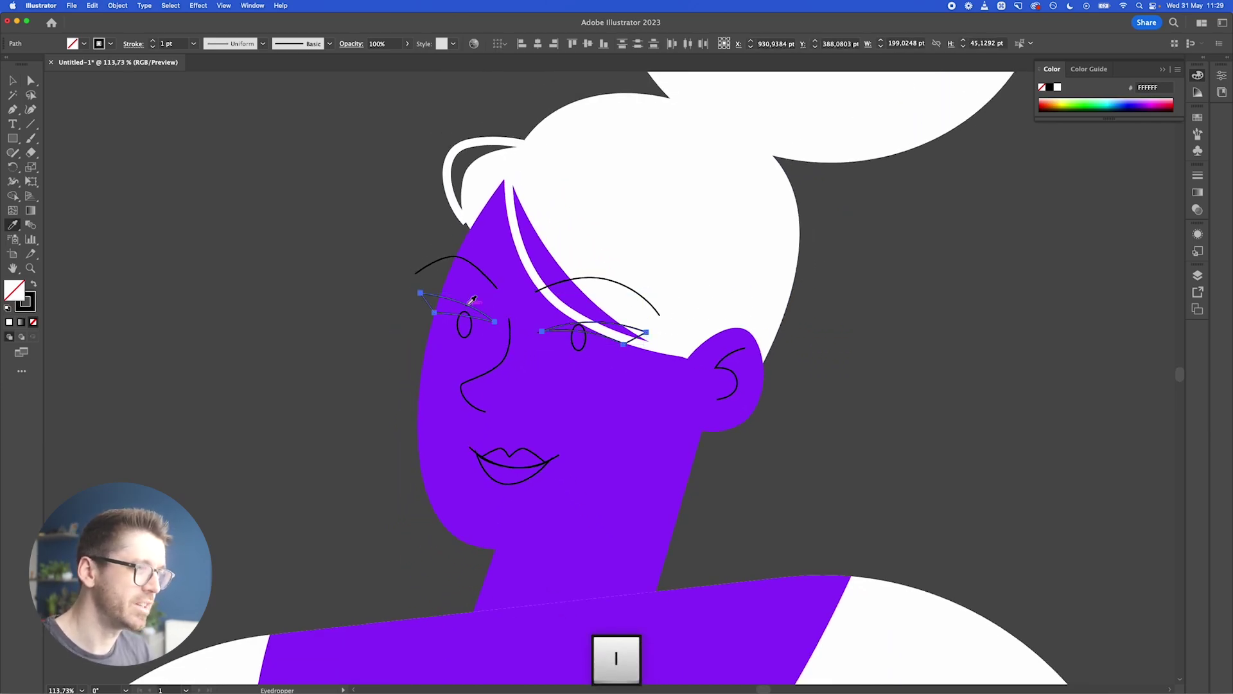
scroll(472, 308, down, 2)
scroll(475, 301, down, 2)
key(v)
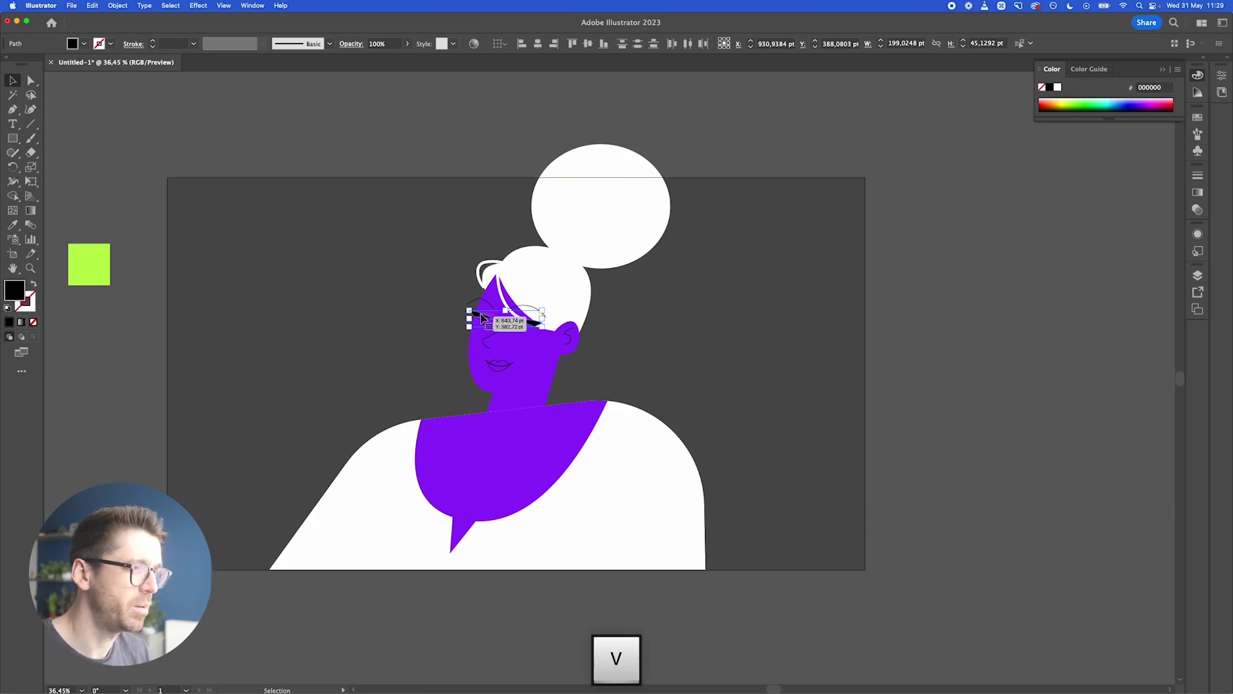
- Fill the iris ellipses of both eyes with black and no stroke
scroll(500, 301, up, 6)
click(429, 371)
shift+click(581, 403)
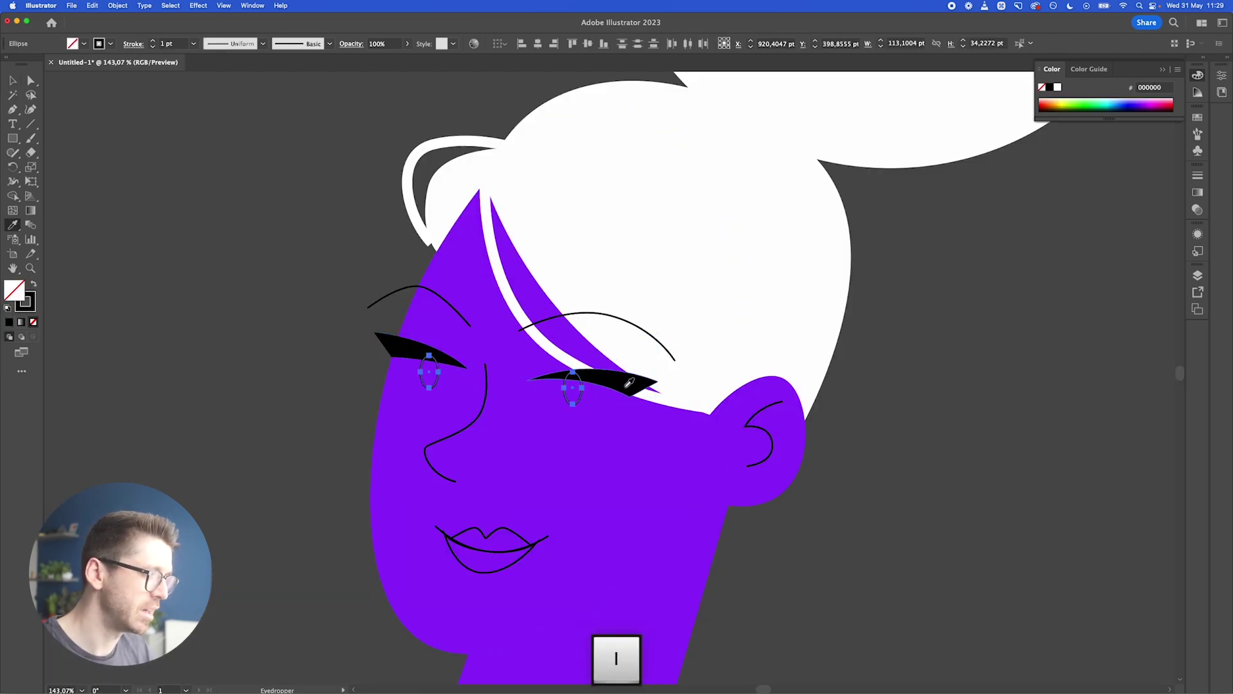
key(shift+x)
key(v)
- Enlarge the iris ellipse of the left-hand eye to about 21 × 39 pt
click(429, 381)
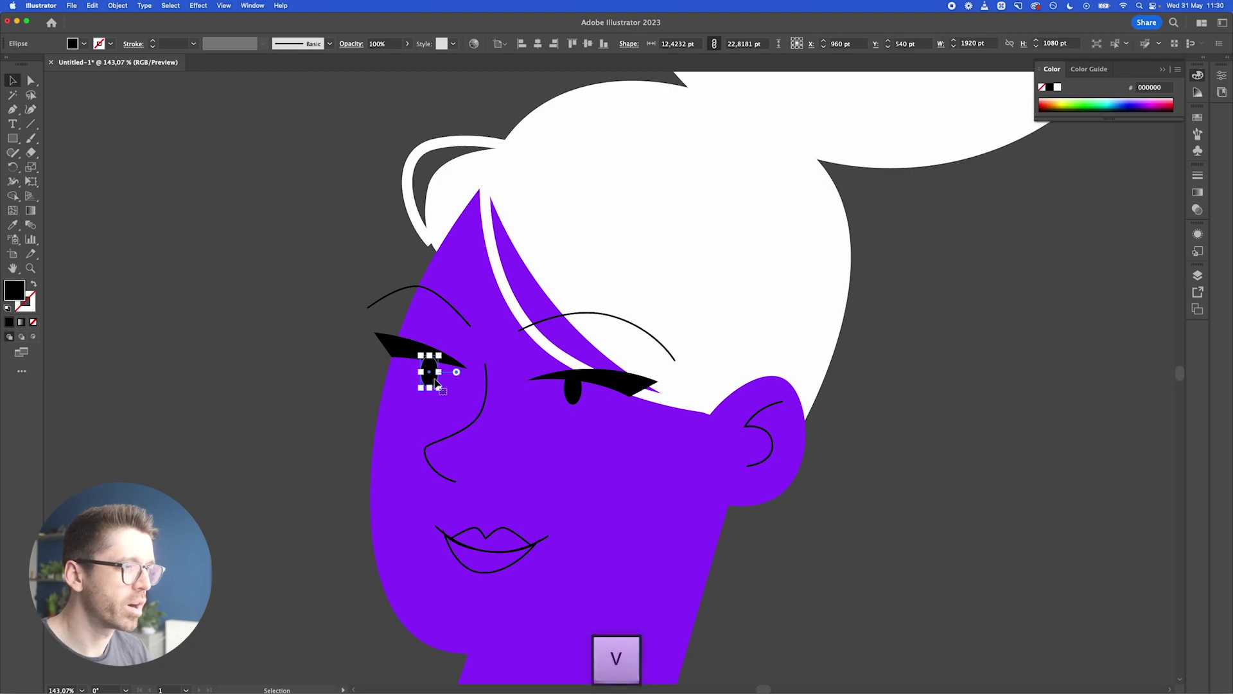
scroll(434, 382, up, 5)
drag(400, 324, 325, 268)
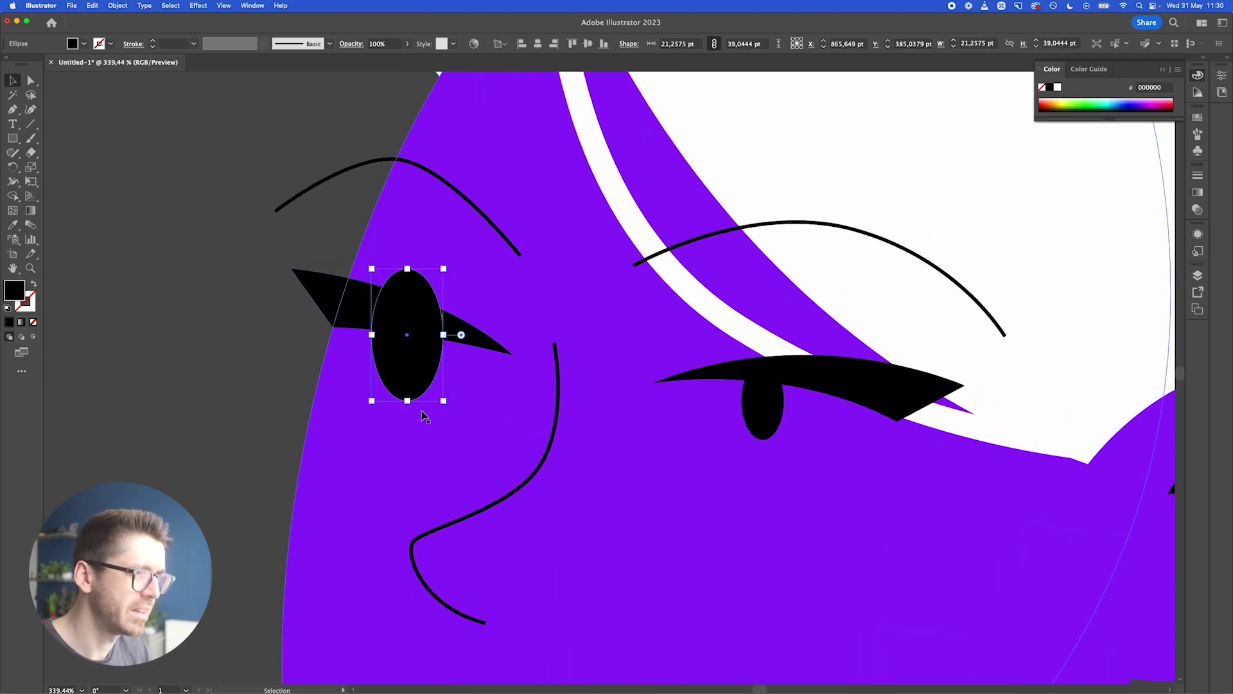
- Raise the enlarged iris's bottom anchor to flatten the shape to about 35 pt high, and shift the iris slightly down
key(a)
click(407, 401)
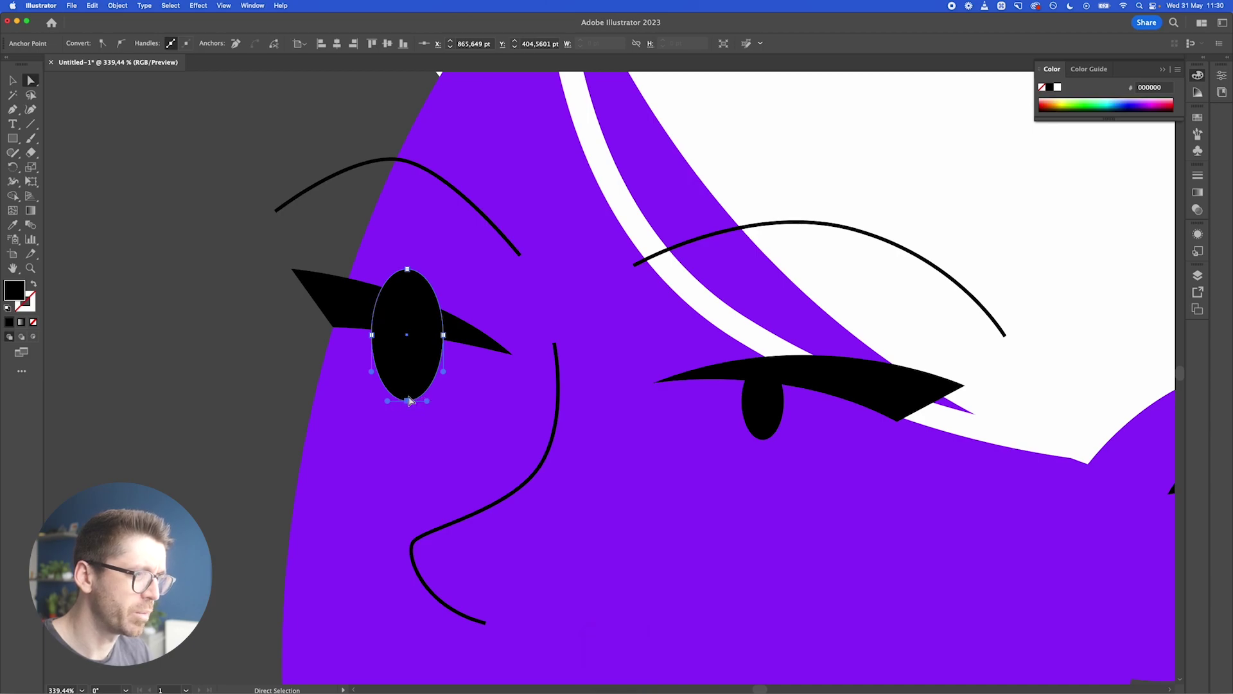
drag(409, 405, 411, 388)
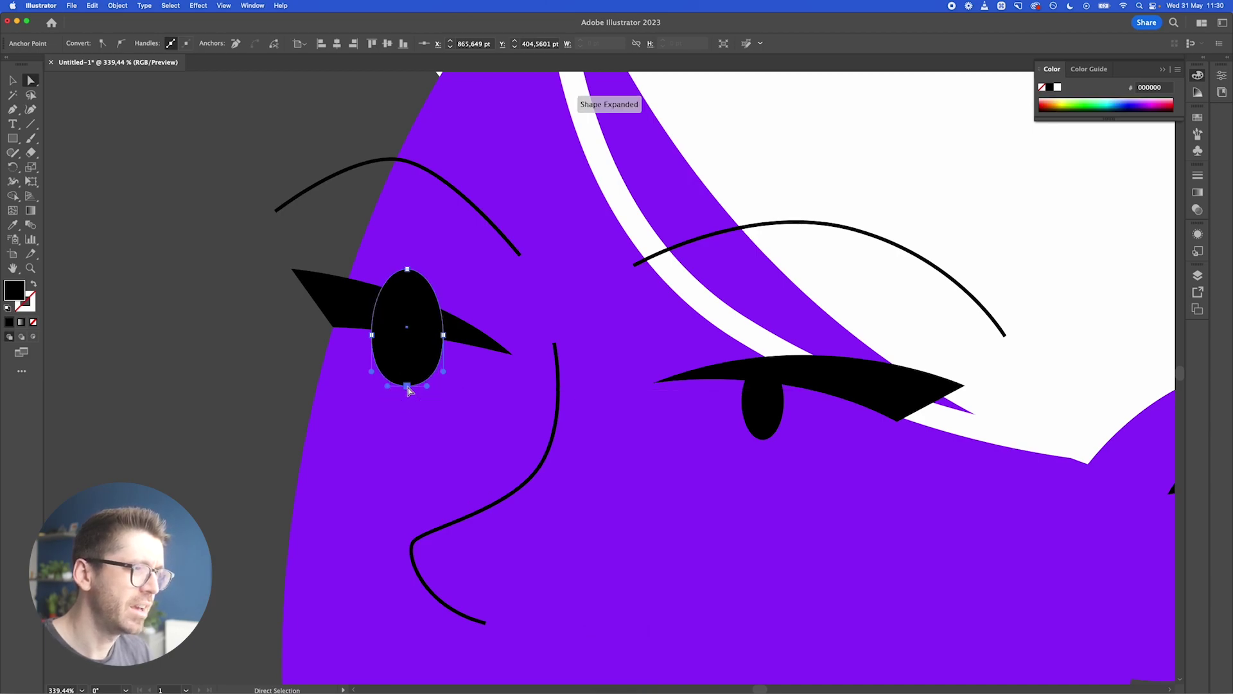
key(v)
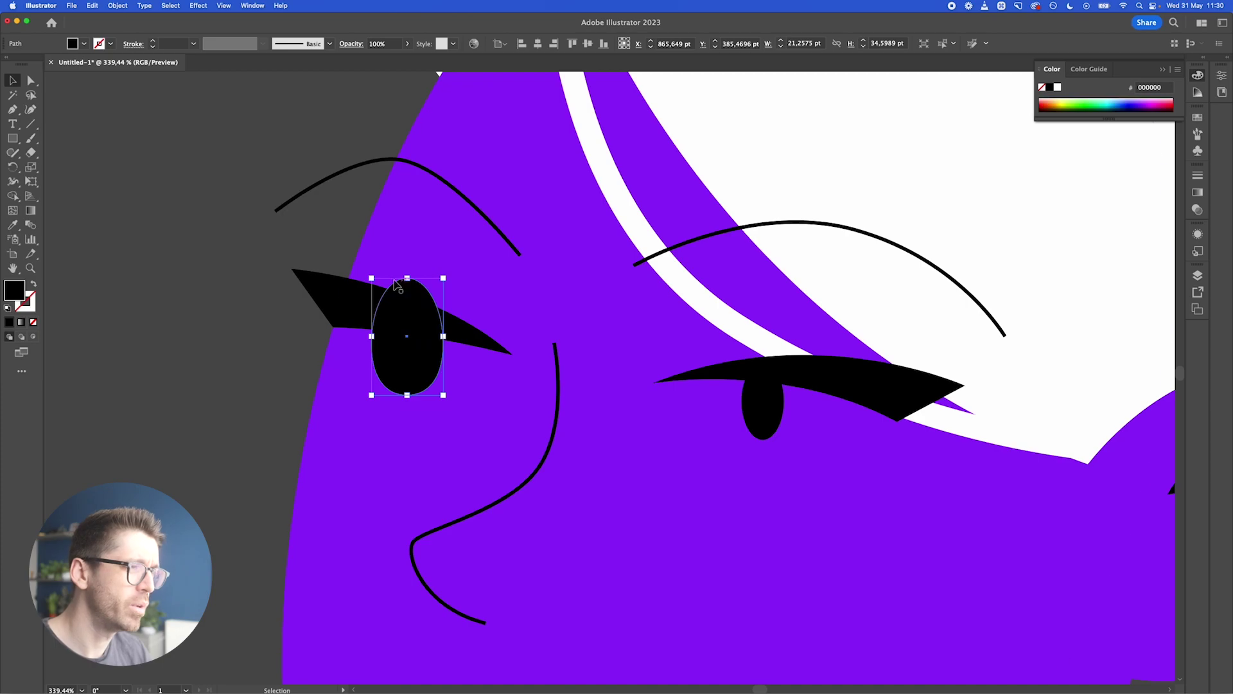
- Remove the part of the left-hand iris that sticks out above the eyelid with the Shape Builder
shift+click(347, 299)
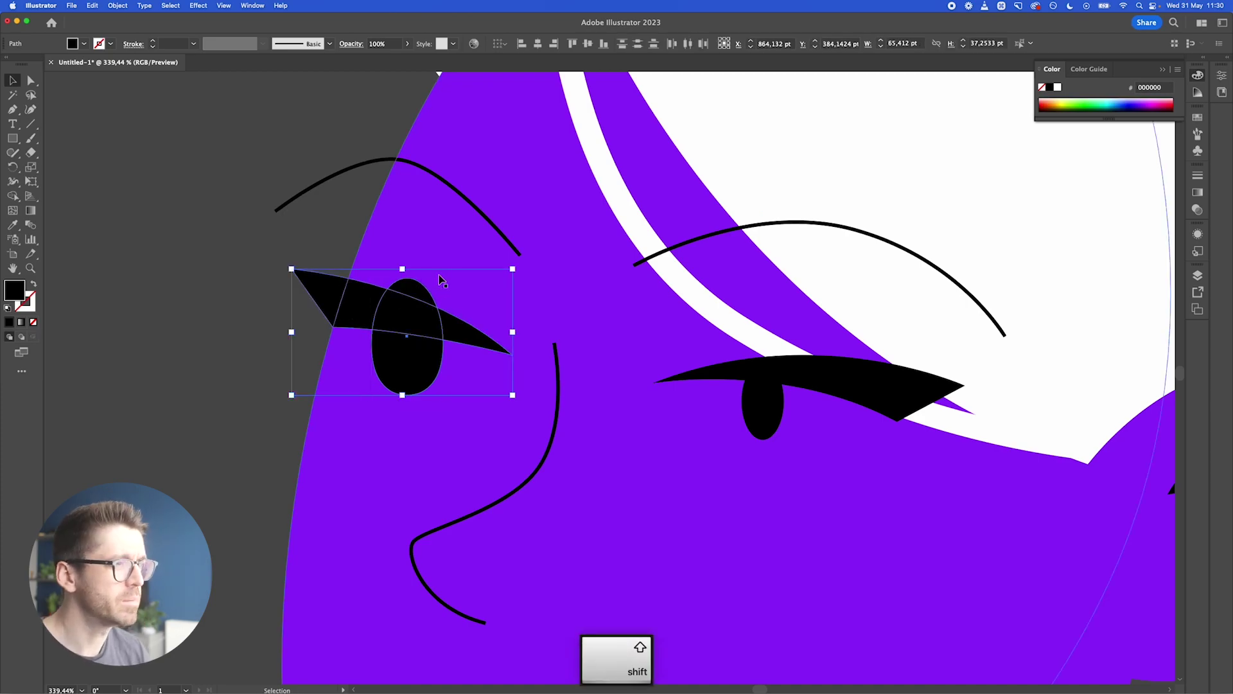
key(shift+m)
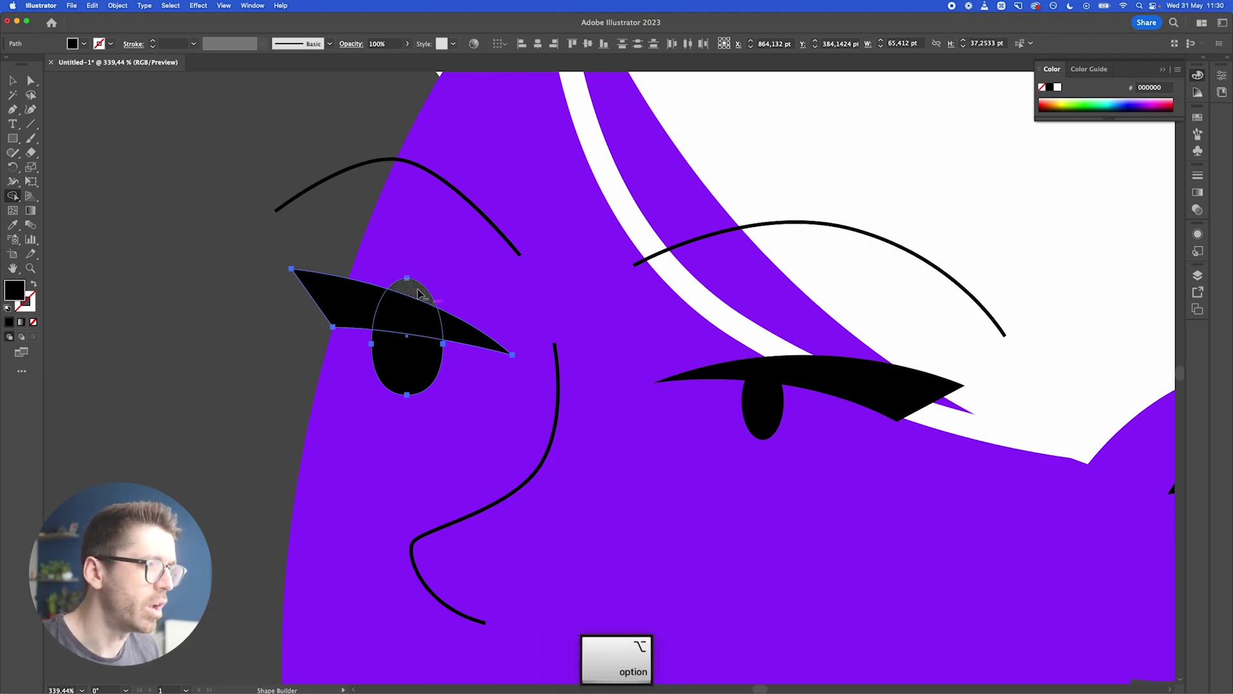
key(v)
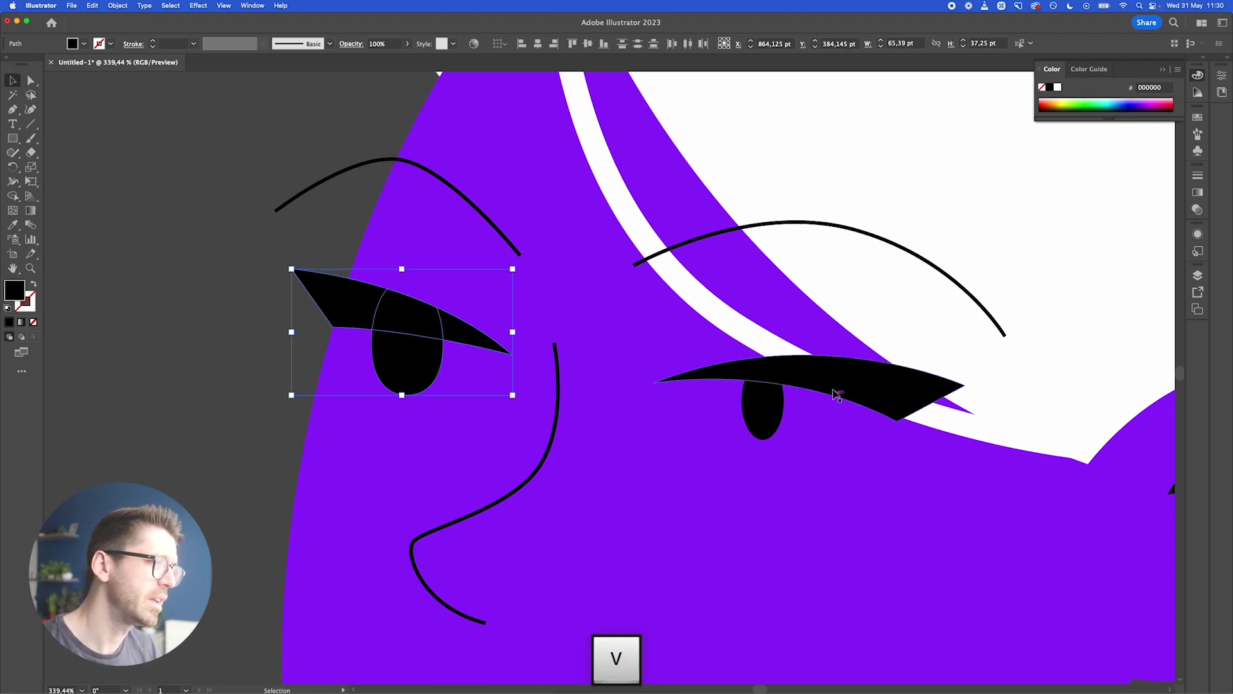
- Delete the right-hand eye's small iris and replace it with a copy of the reshaped left-hand iris under the eyelid
click(779, 428)
key(BackSpace)
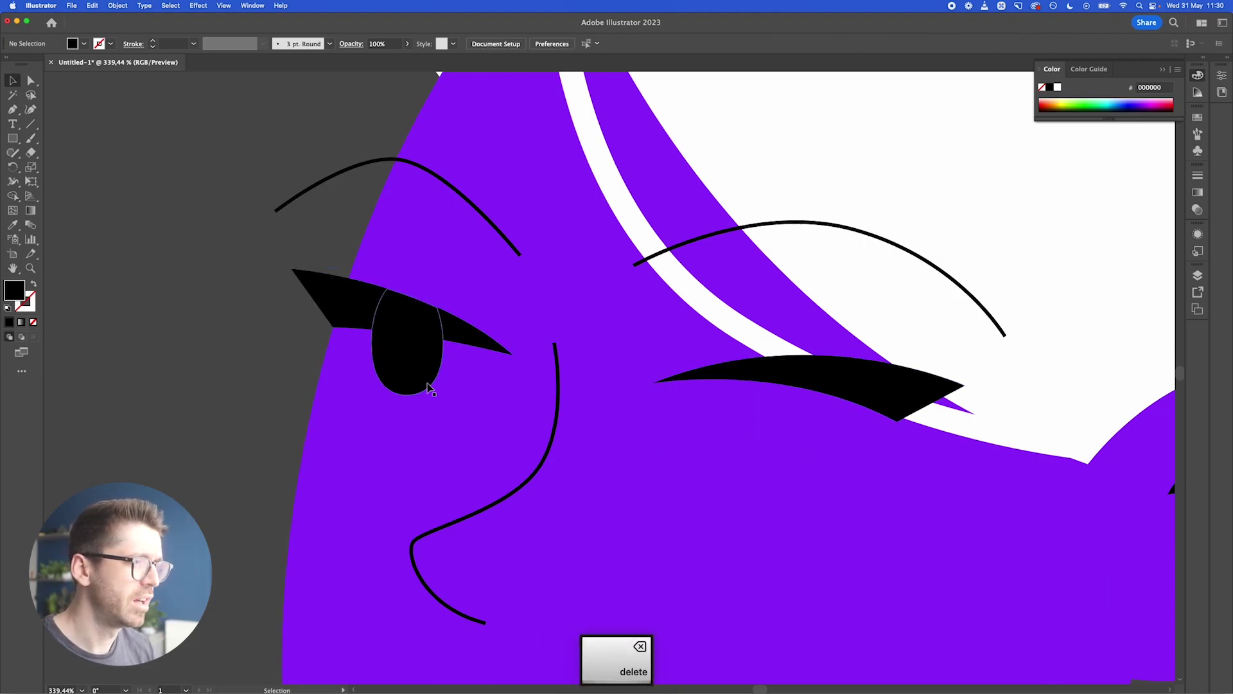
drag(413, 370, 823, 432)
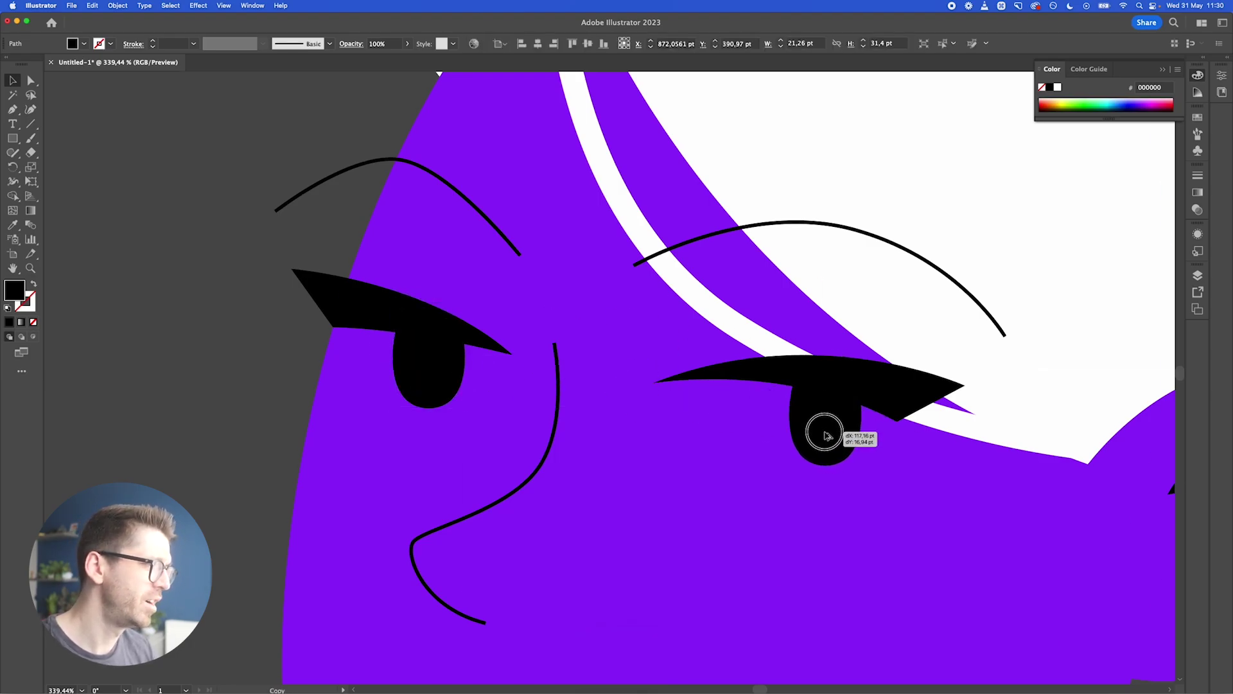
- Set the stroke weight of both eyebrows and the nose line to 7 pt
click(688, 211)
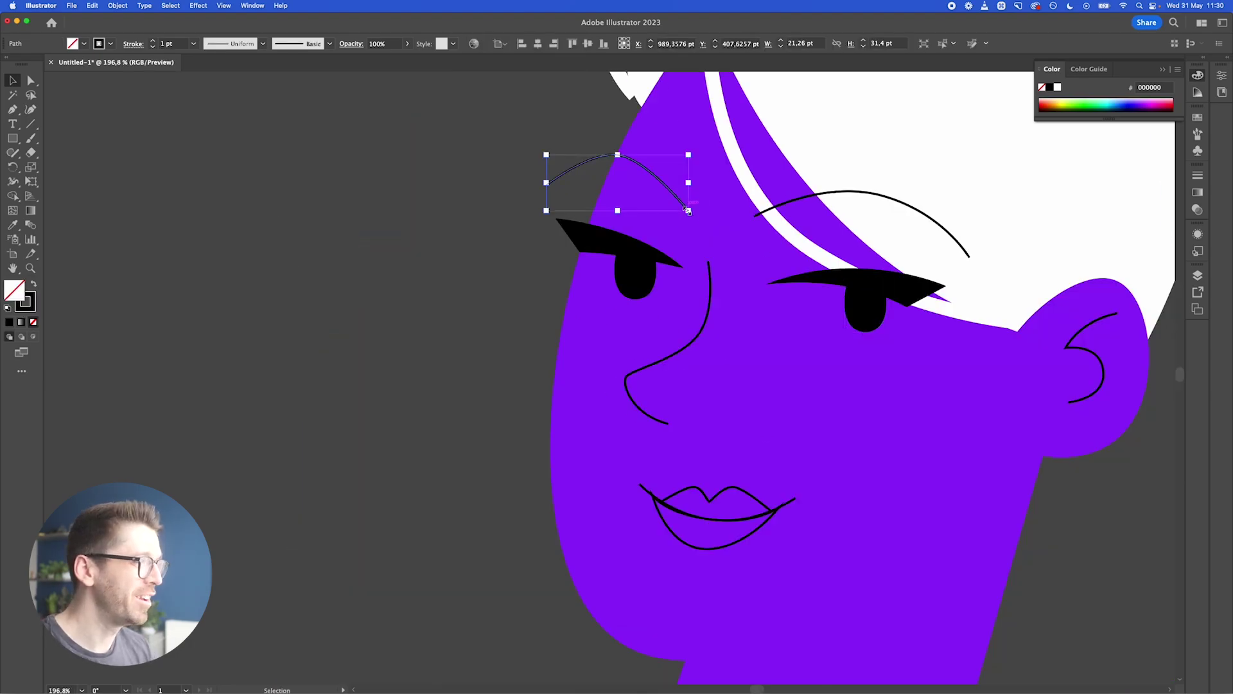
shift+click(710, 283)
shift+click(790, 204)
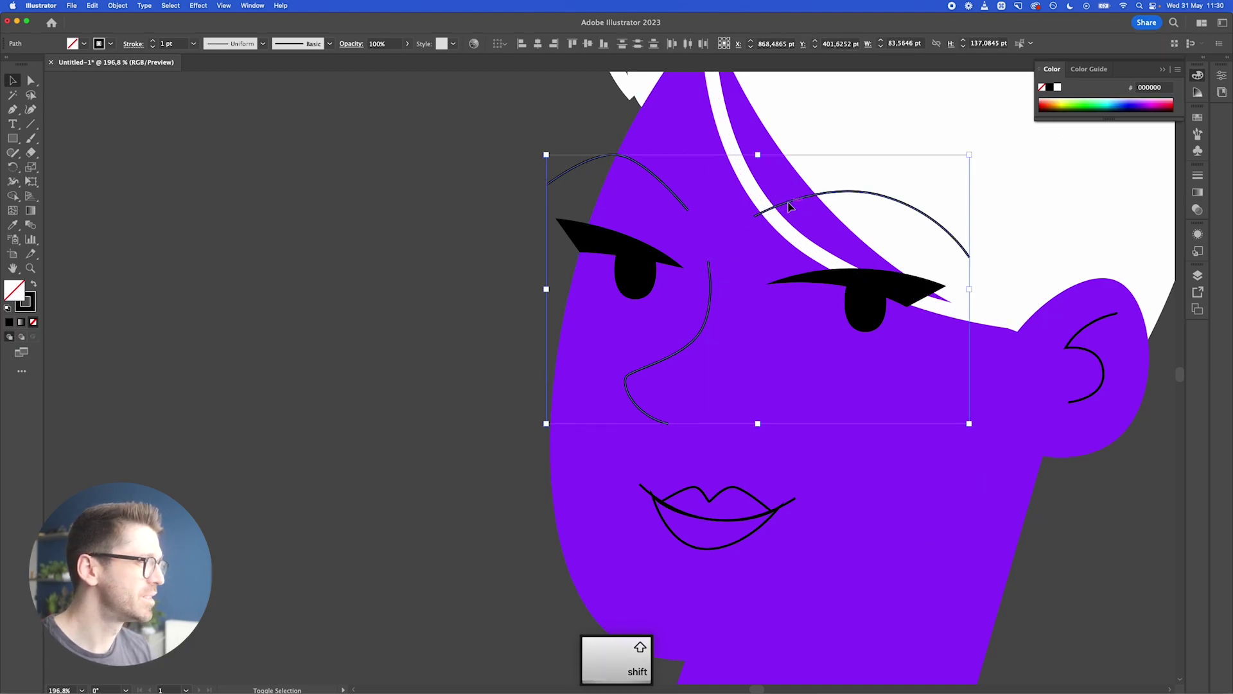
click(1199, 174)
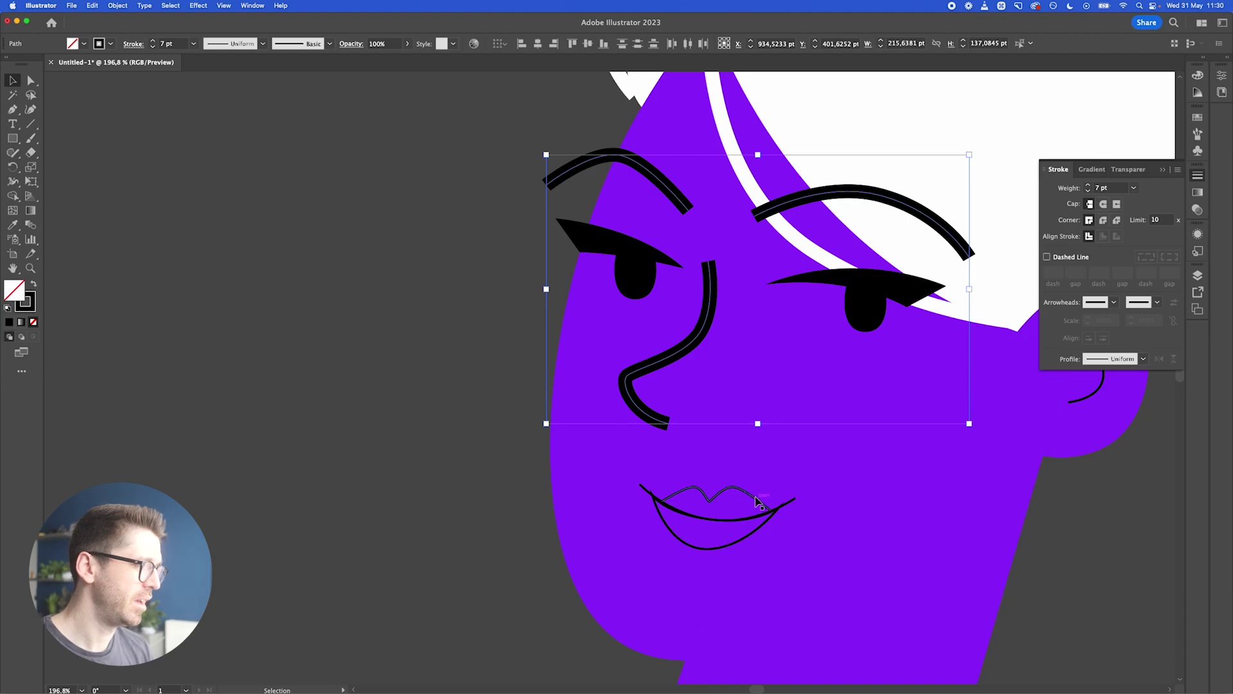
- Set the stroke weight of the upper lip outline and the mouth line to 7 pt
click(760, 500)
key(shift)
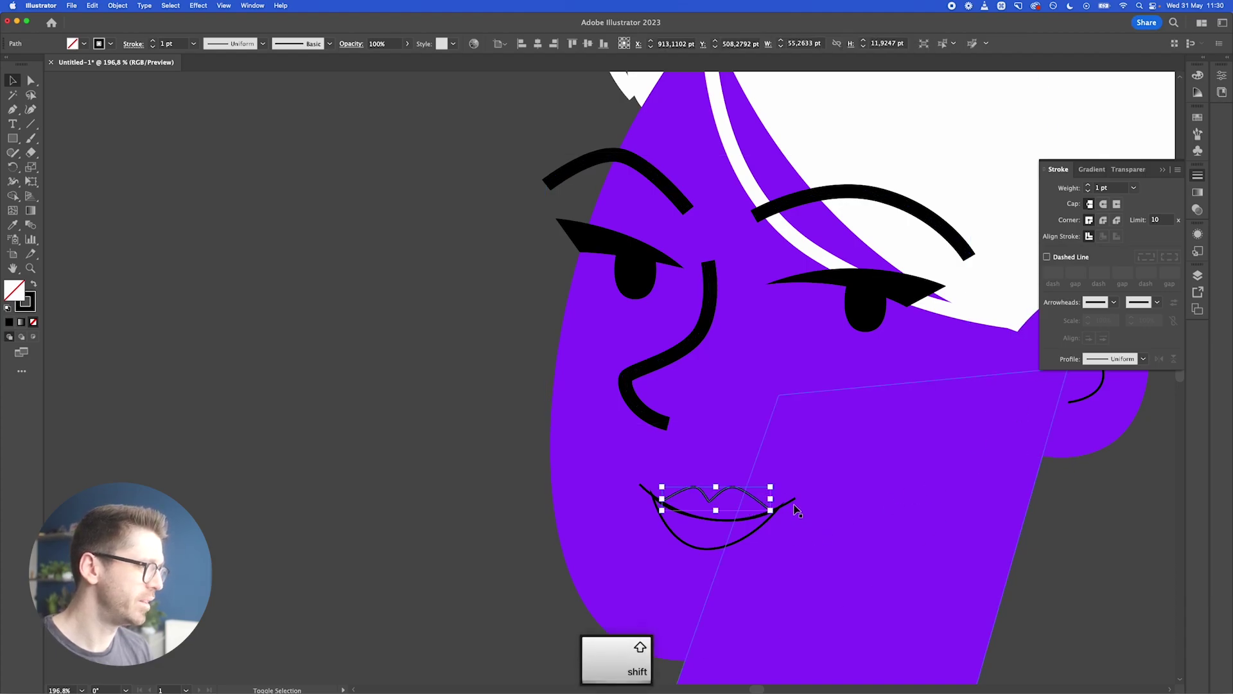
shift+click(794, 508)
click(1087, 185)
click(1087, 185)
click(1087, 185)
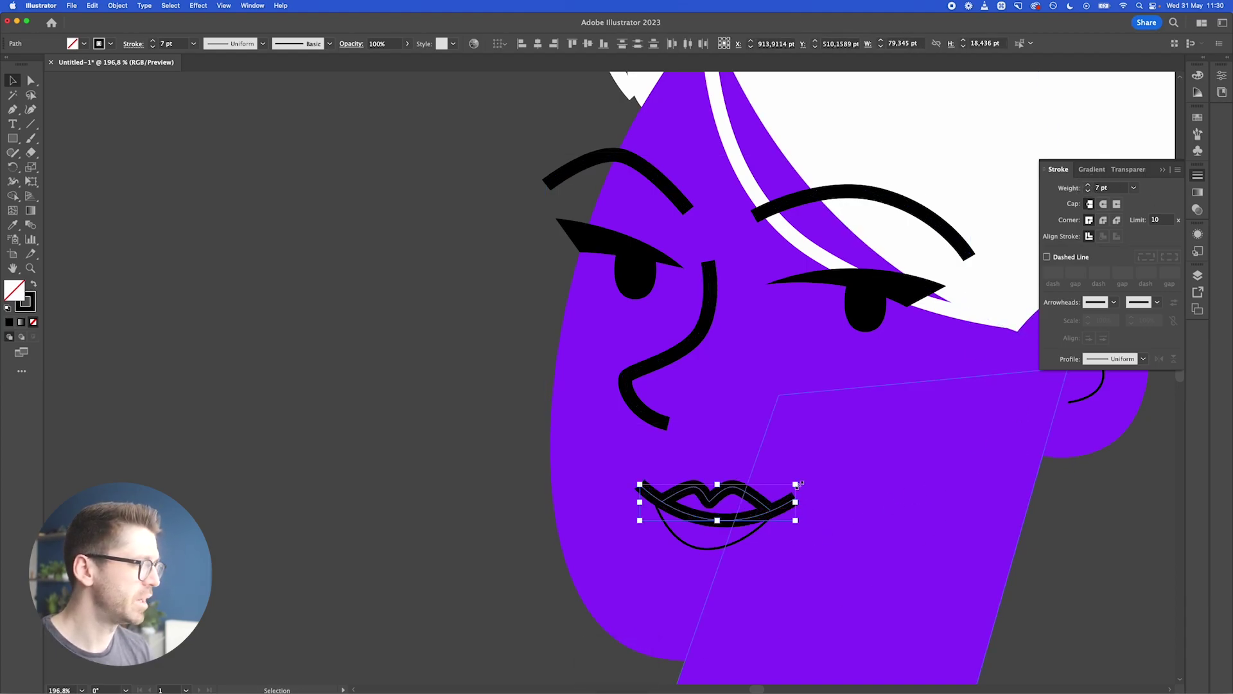
- Fill the lower lip with the iris's solid black and no stroke
click(738, 536)
key(i)
click(641, 268)
key(v)
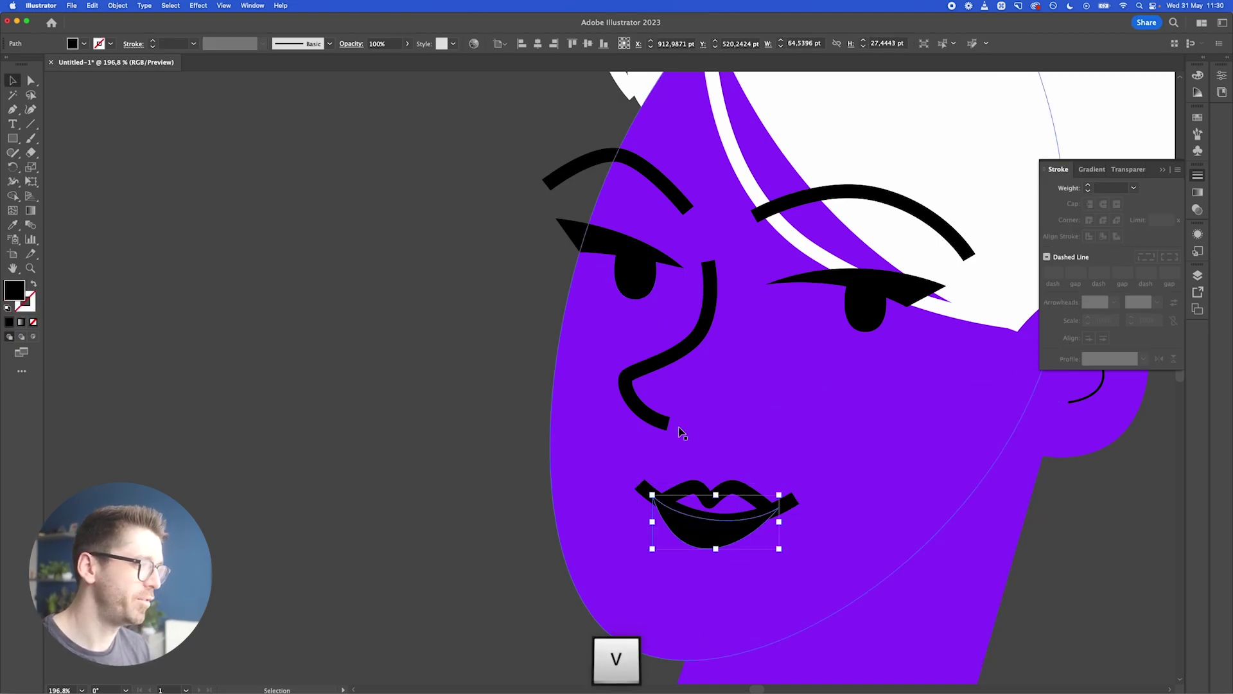
- Copy the eyebrow's black 7 pt stroke onto the inner ear line
scroll(563, 491, down, 5)
click(474, 515)
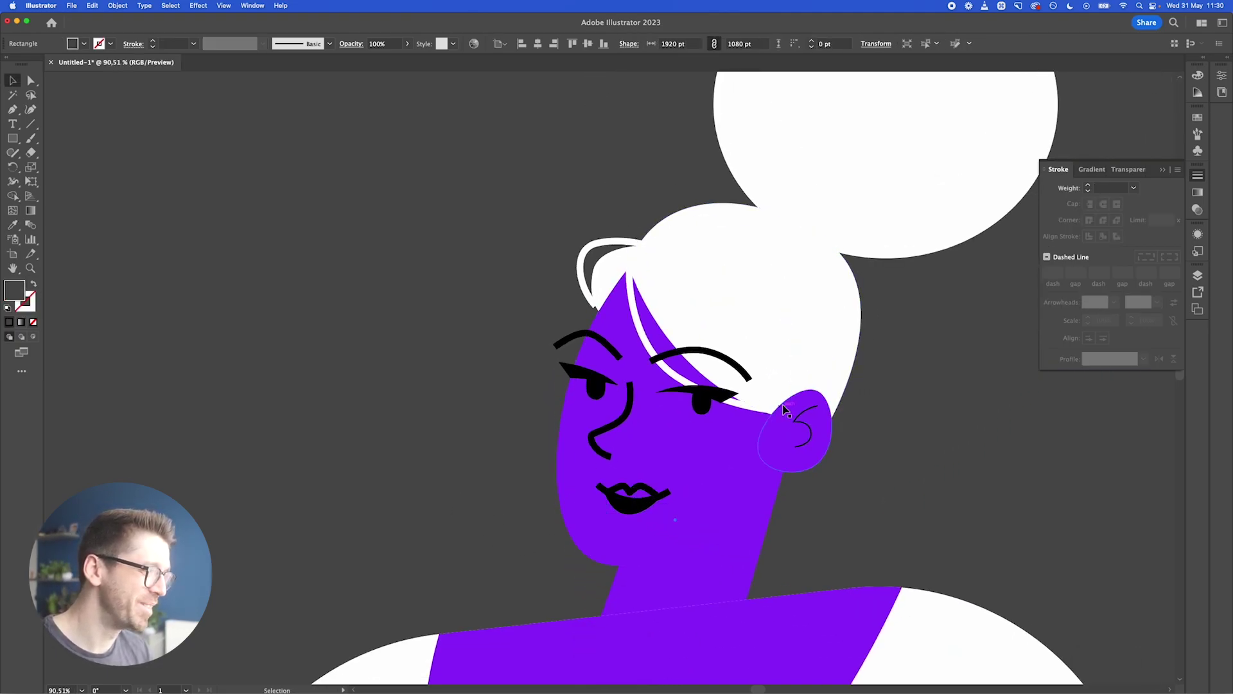
click(802, 421)
key(i)
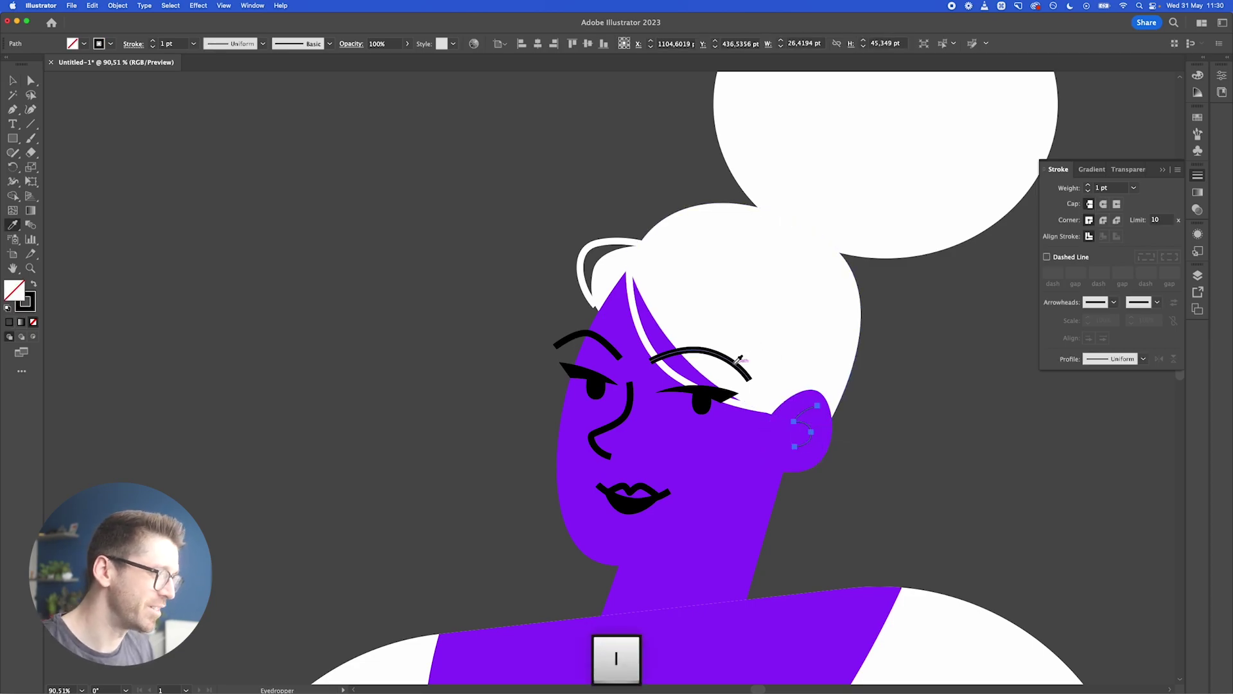
key(v)
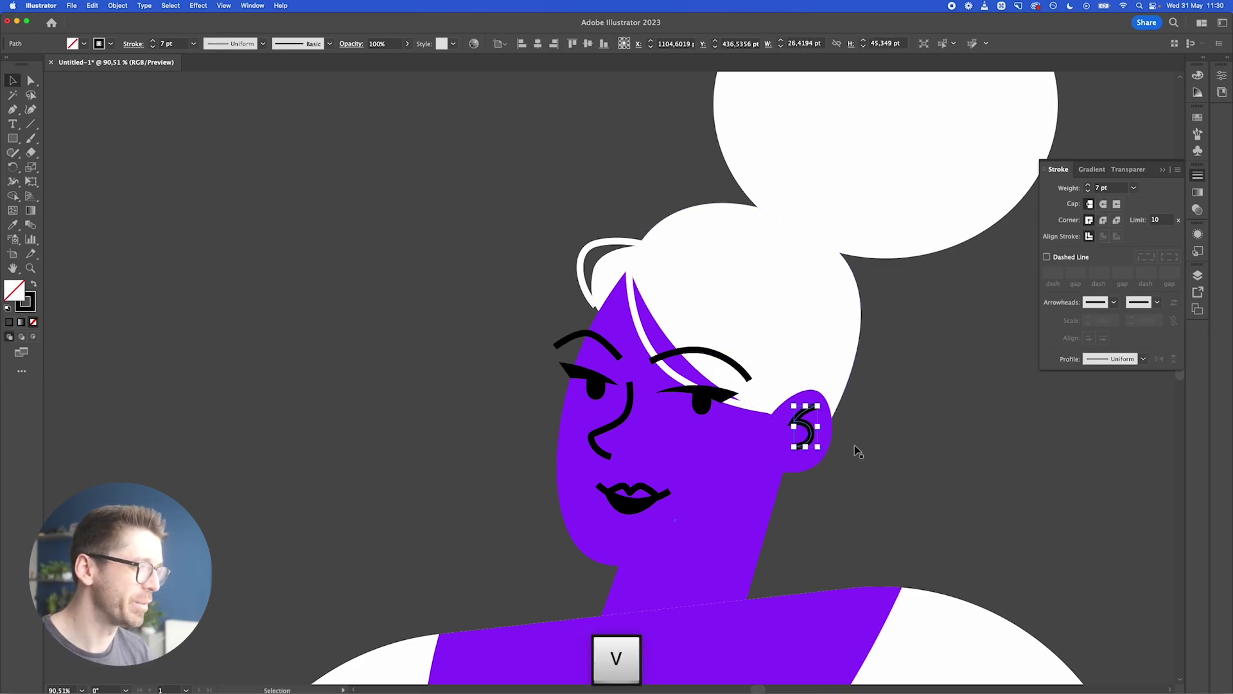
- Draw a curved black 7 pt jawline from the face's front edge under the chin and up across the neck towards the ear
scroll(852, 445, down, 5)
scroll(851, 446, down, 3)
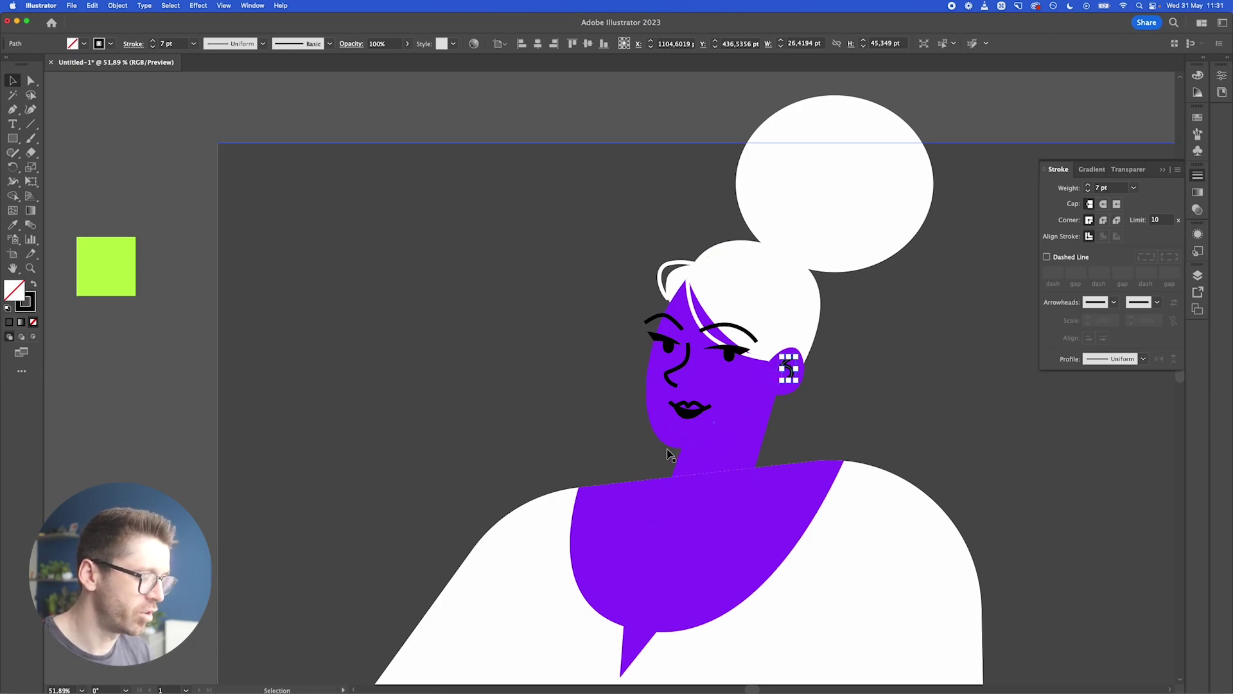
scroll(670, 454, up, 5)
key(p)
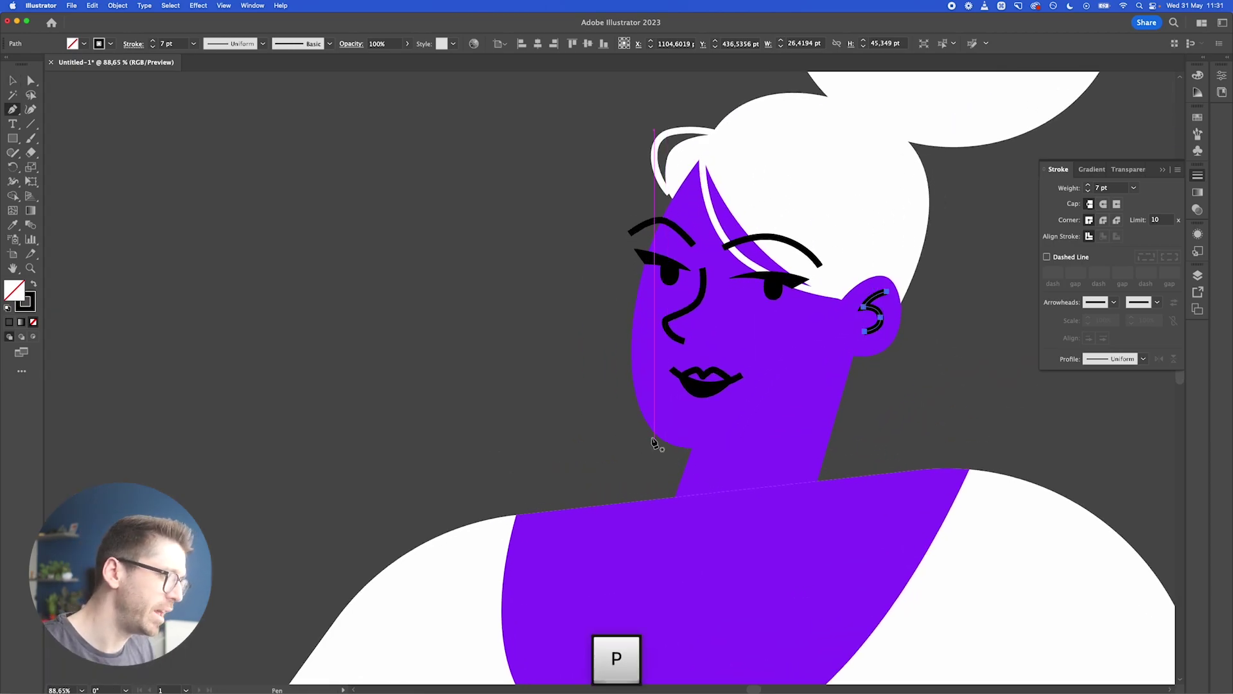
drag(643, 416, 695, 448)
click(807, 398)
key(v)
scroll(915, 328, down, 5)
click(854, 385)
- Draw a solid black shadow on the neck under the chin, curving up to the jawline, using the lower lip's fill
scroll(855, 385, up, 5)
click(745, 301)
key(p)
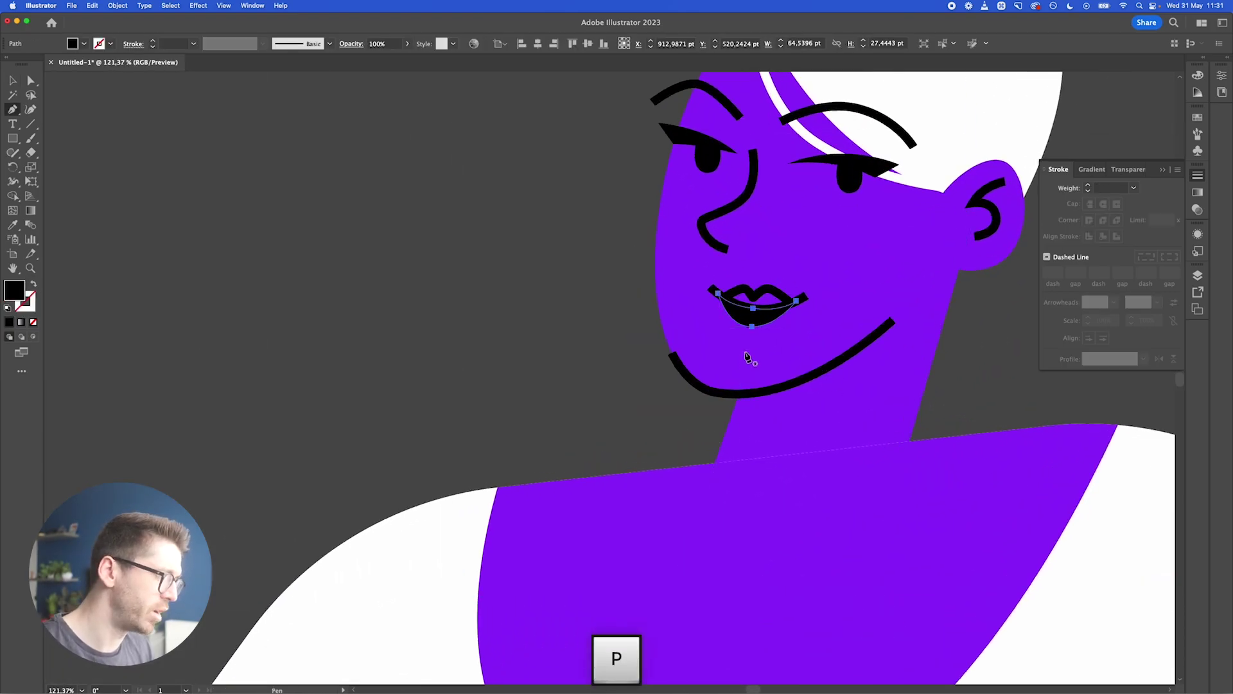
click(740, 395)
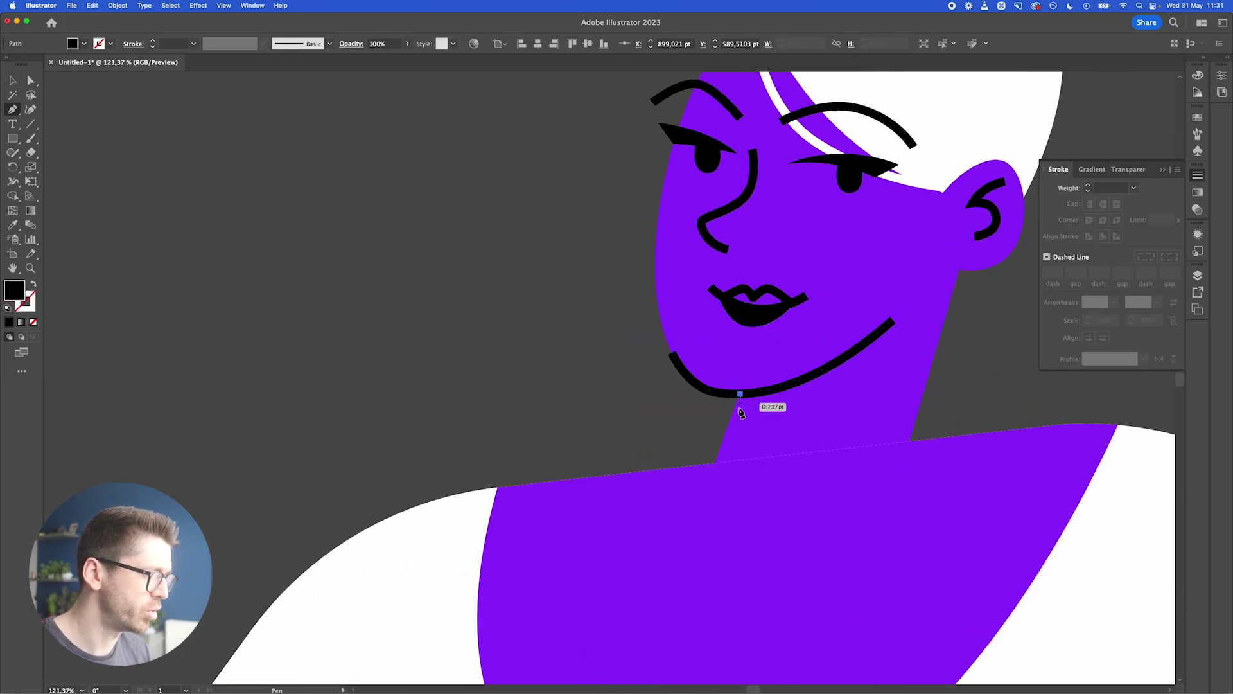
click(718, 453)
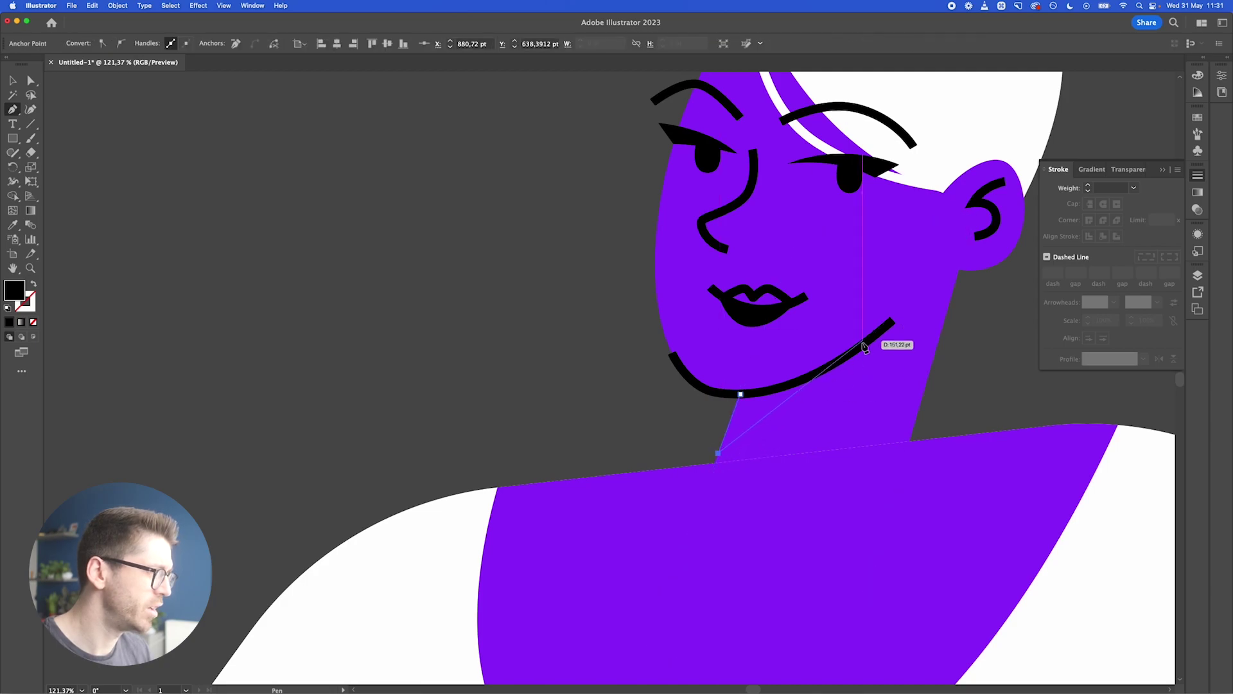
drag(866, 339, 920, 227)
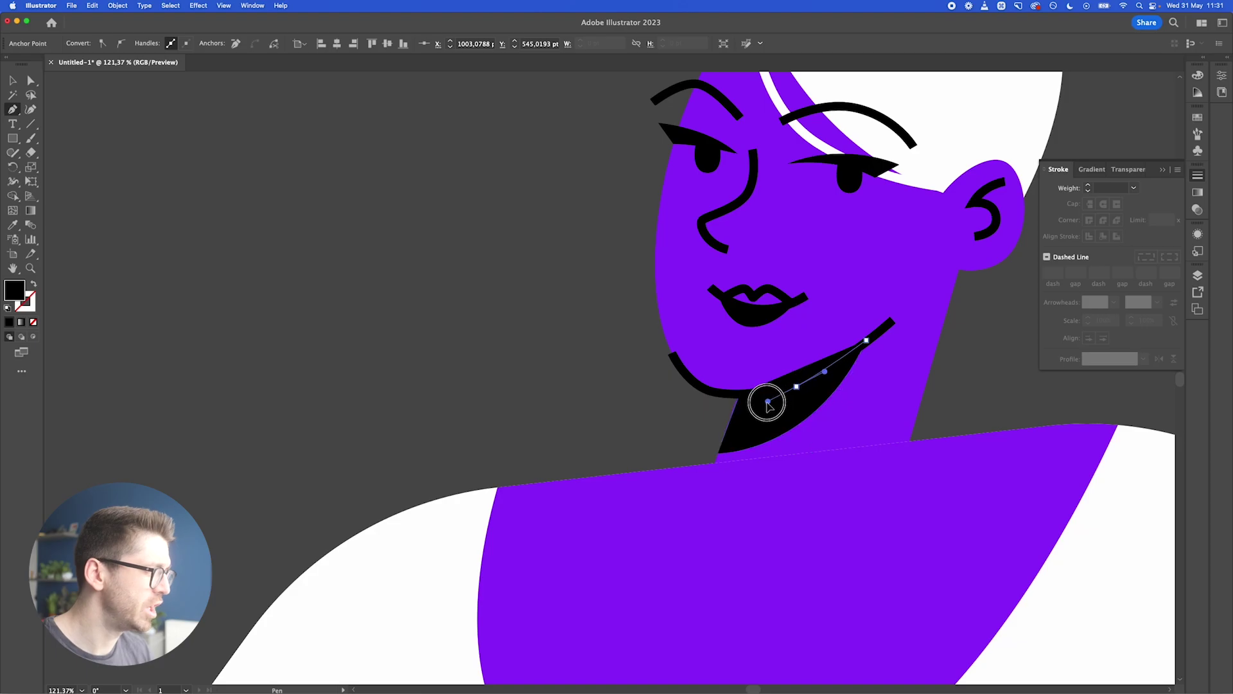
- Adjust the neck shadow's upper anchors so its edge tucks under the jawline stroke without a purple gap
scroll(742, 398, up, 10)
key(a)
drag(741, 396, 725, 392)
drag(854, 470, 859, 432)
scroll(859, 432, down, 5)
scroll(858, 439, right, 3)
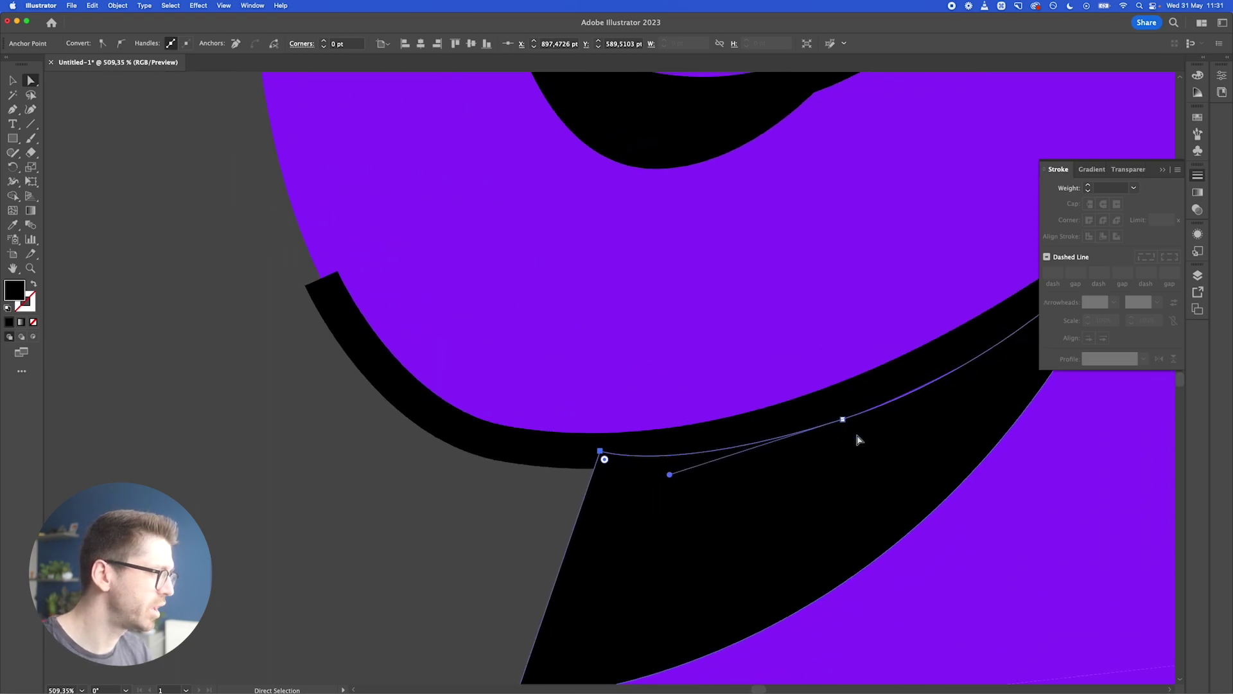
scroll(959, 378, up, 5)
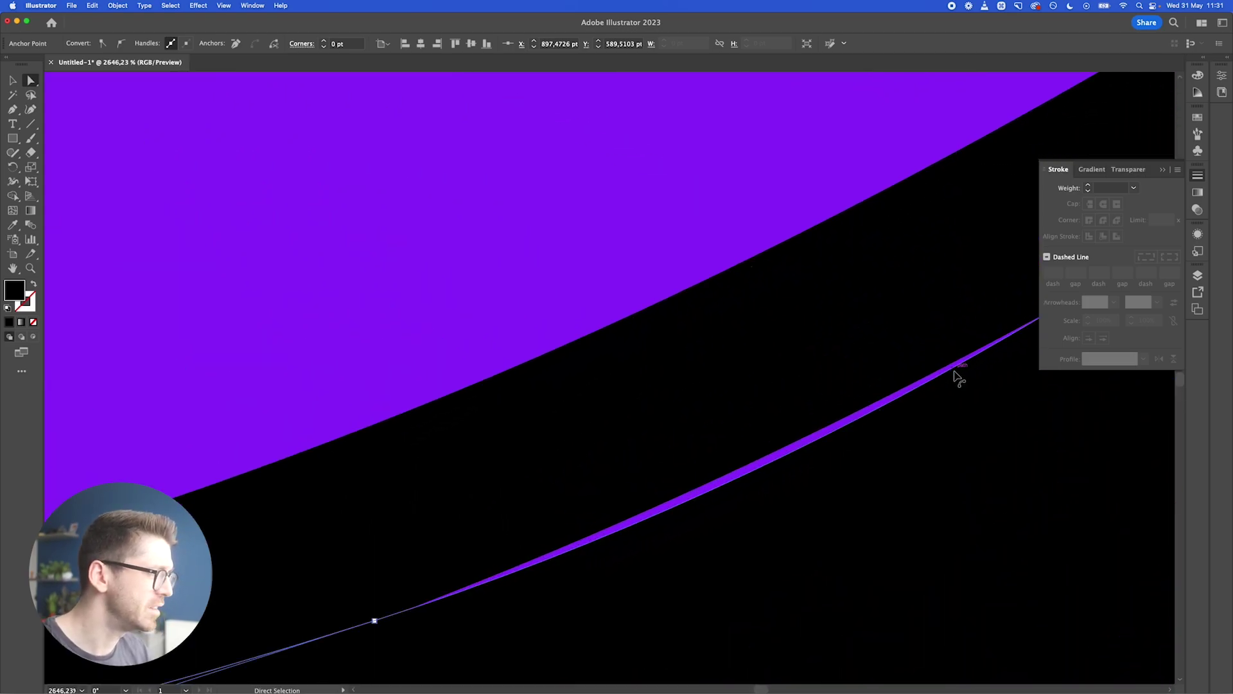
scroll(958, 377, down, 3)
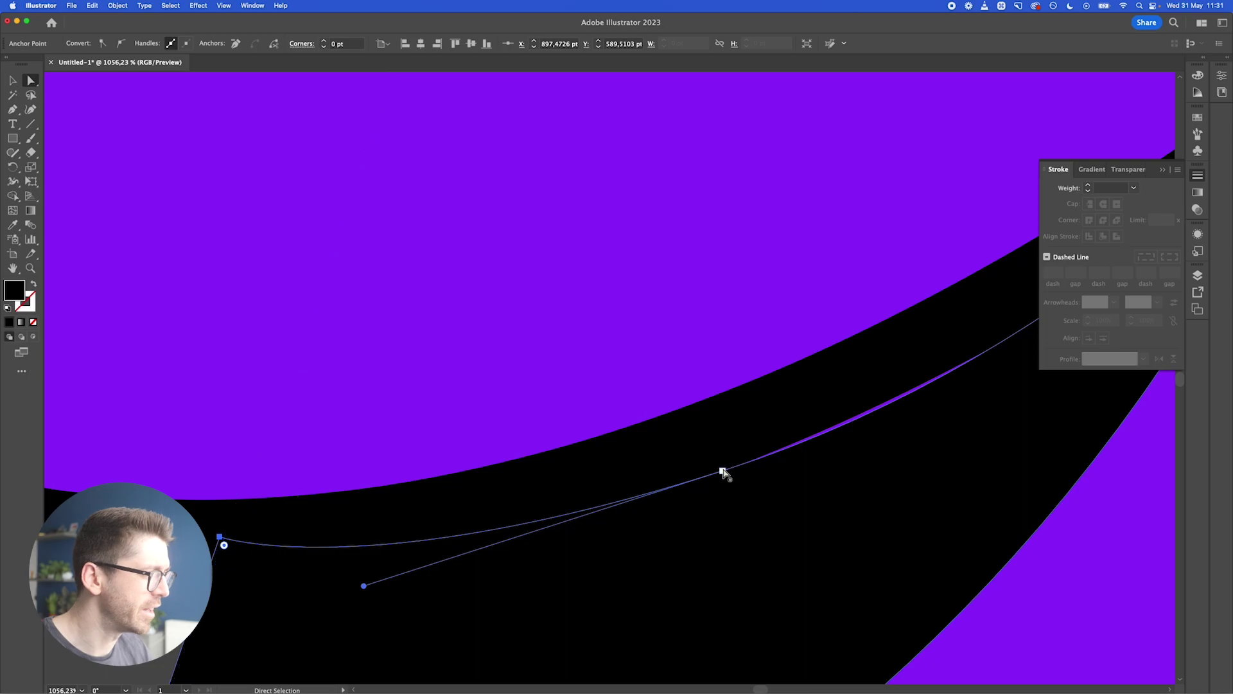
drag(723, 472, 711, 449)
scroll(710, 450, down, 2)
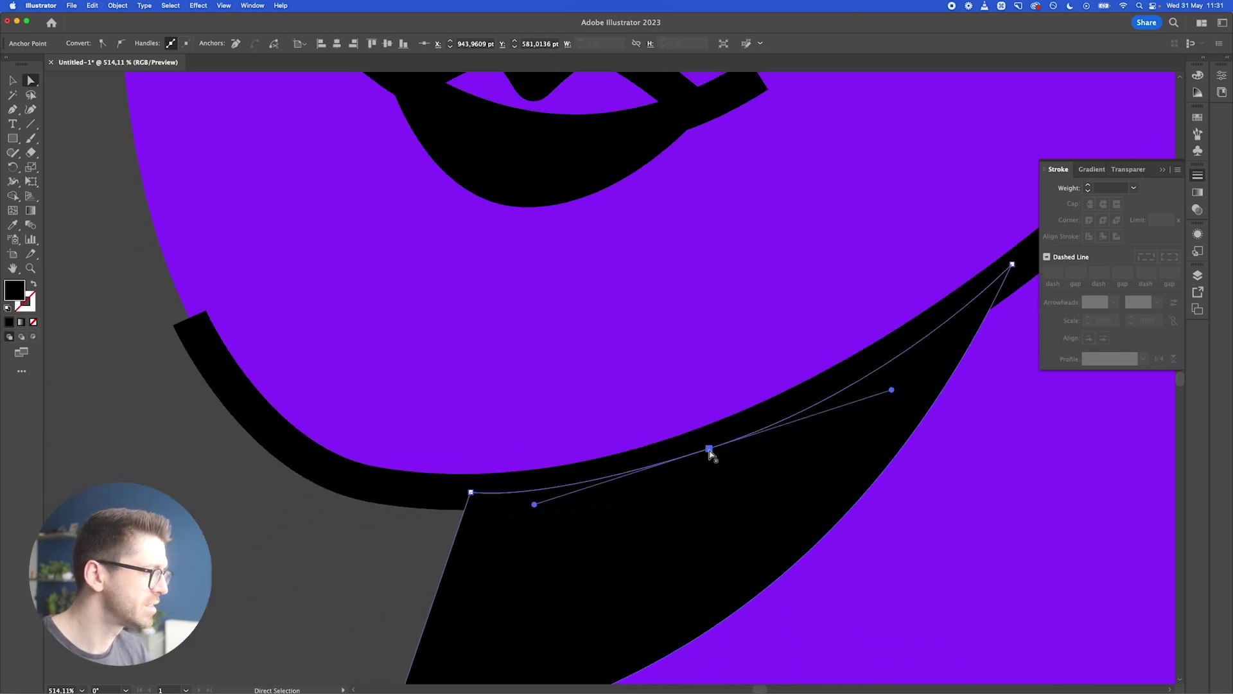
scroll(711, 451, down, 10)
key(v)
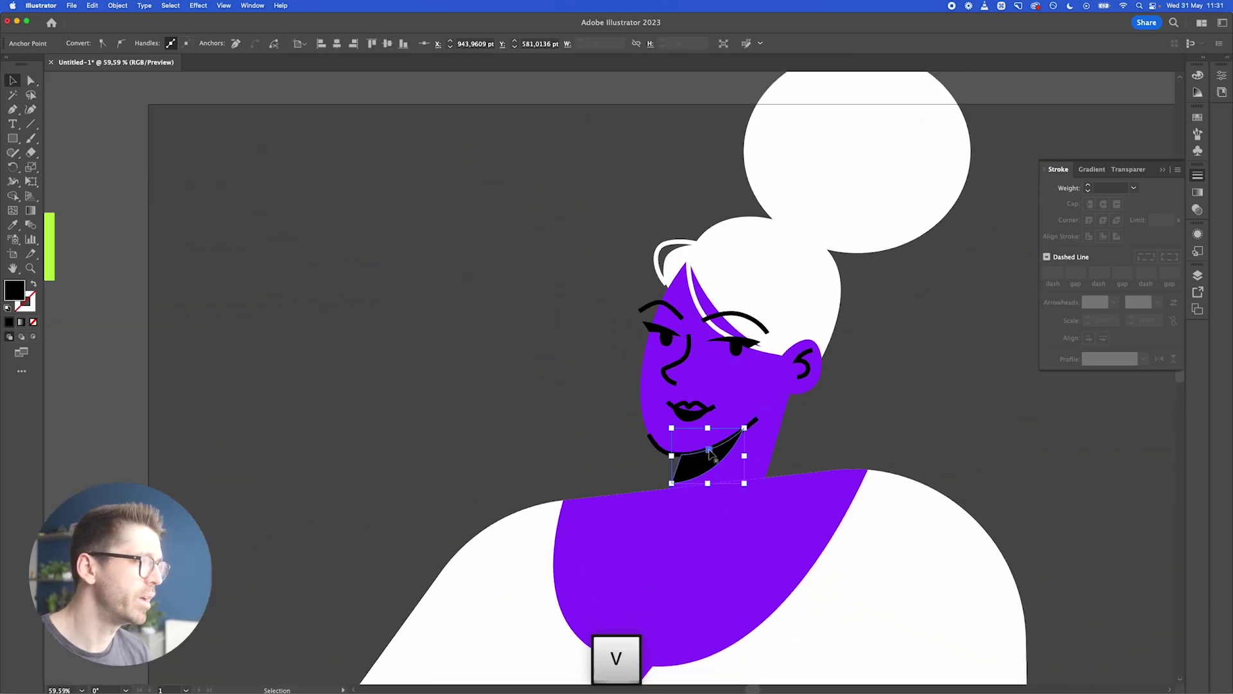
- Move the inner ear line slightly down and towards the face within the ear, and deselect it
scroll(805, 369, up, 6)
drag(816, 364, 792, 401)
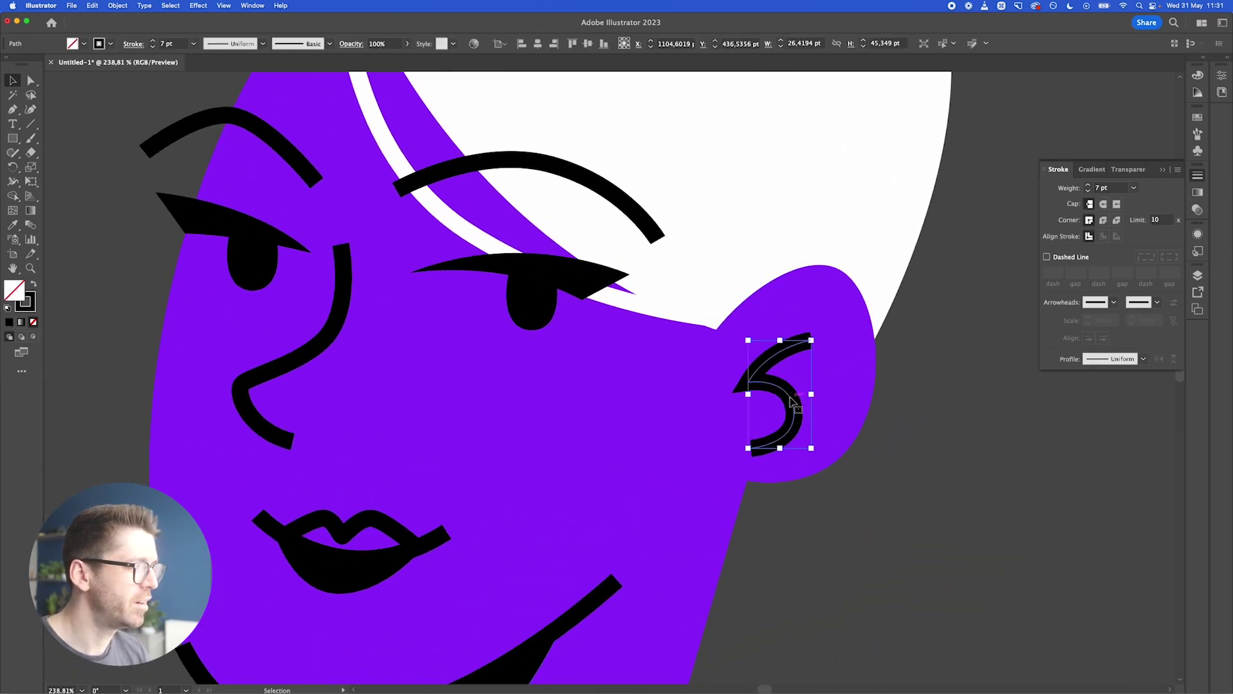
scroll(792, 403, down, 10)
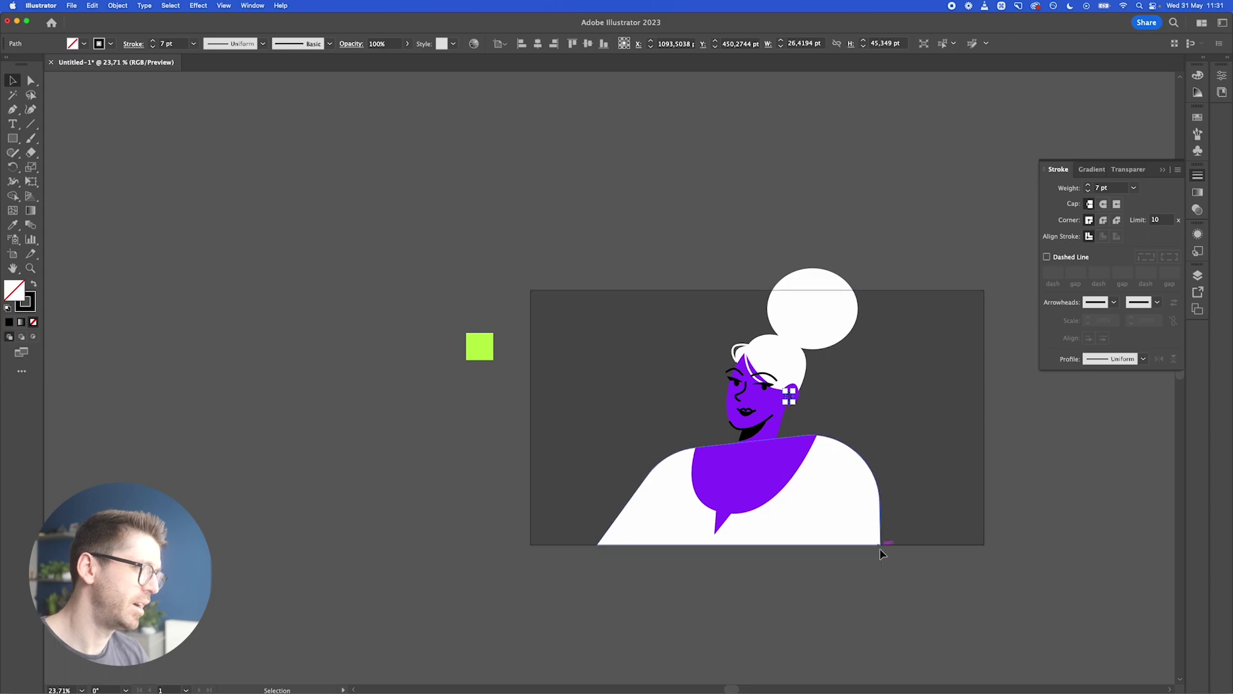
click(880, 550)
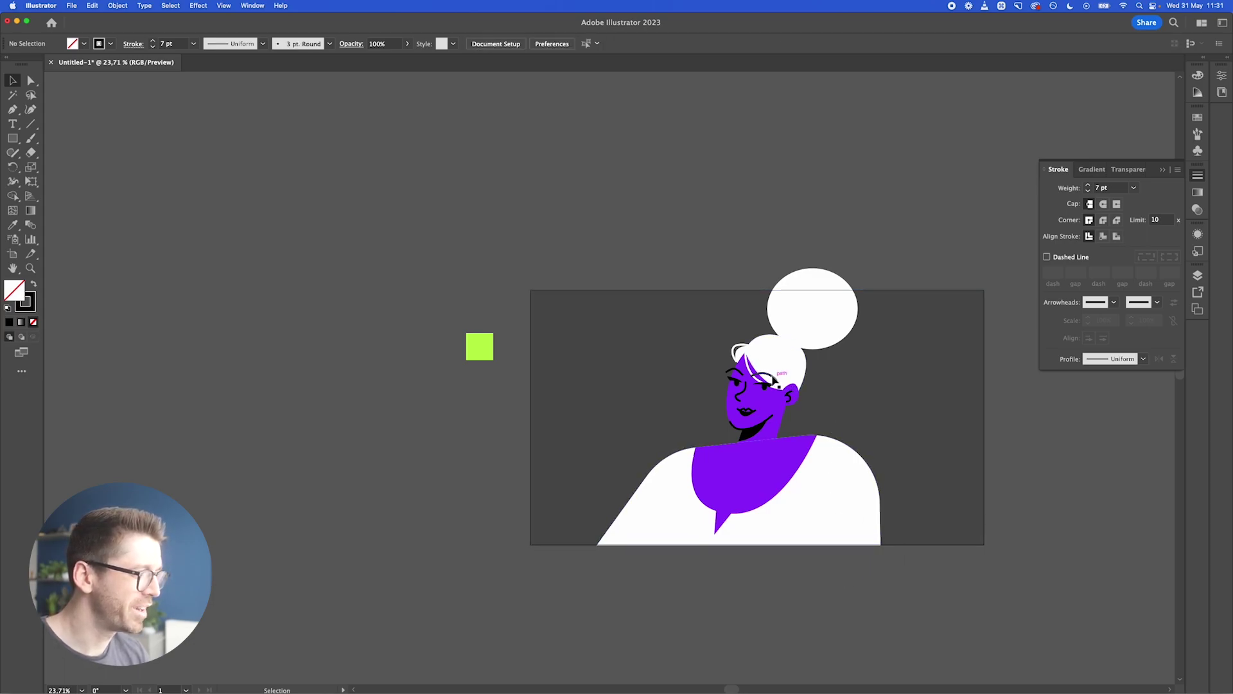
- Bring the curved white hair strand on the forehead forward, in front of the eyebrow and eye
scroll(774, 380, up, 8)
click(693, 404)
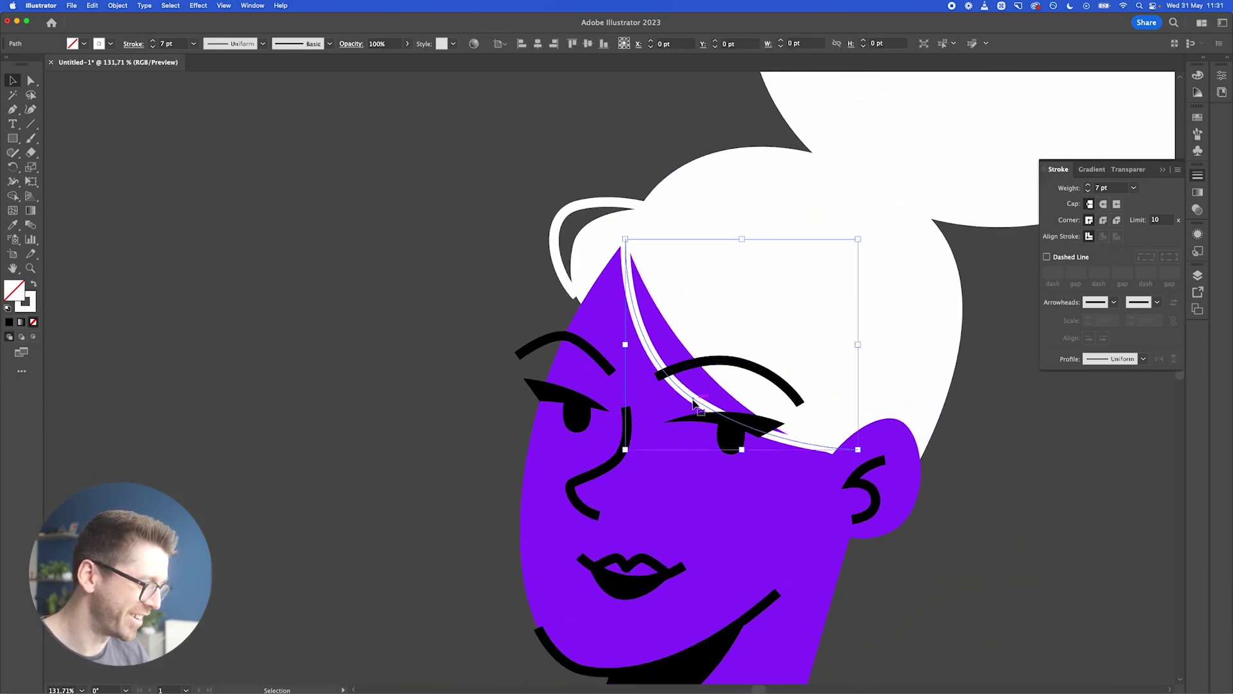
key(super+bracketright)
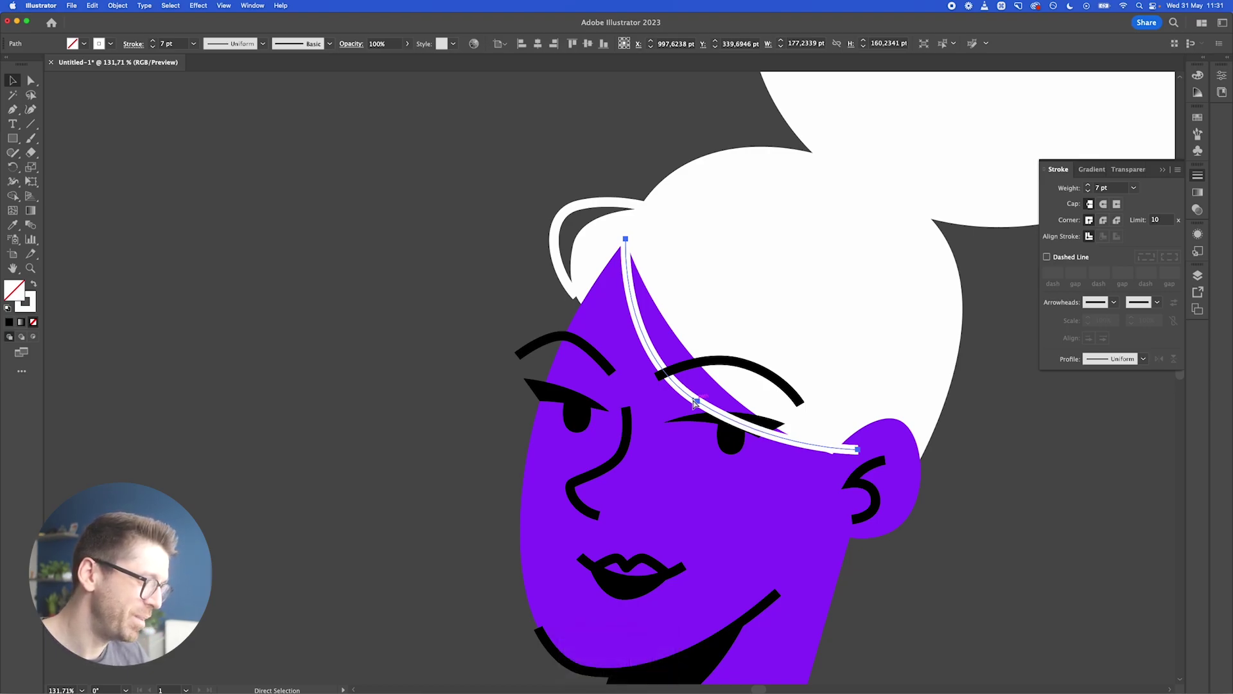
key(super+bracketright)
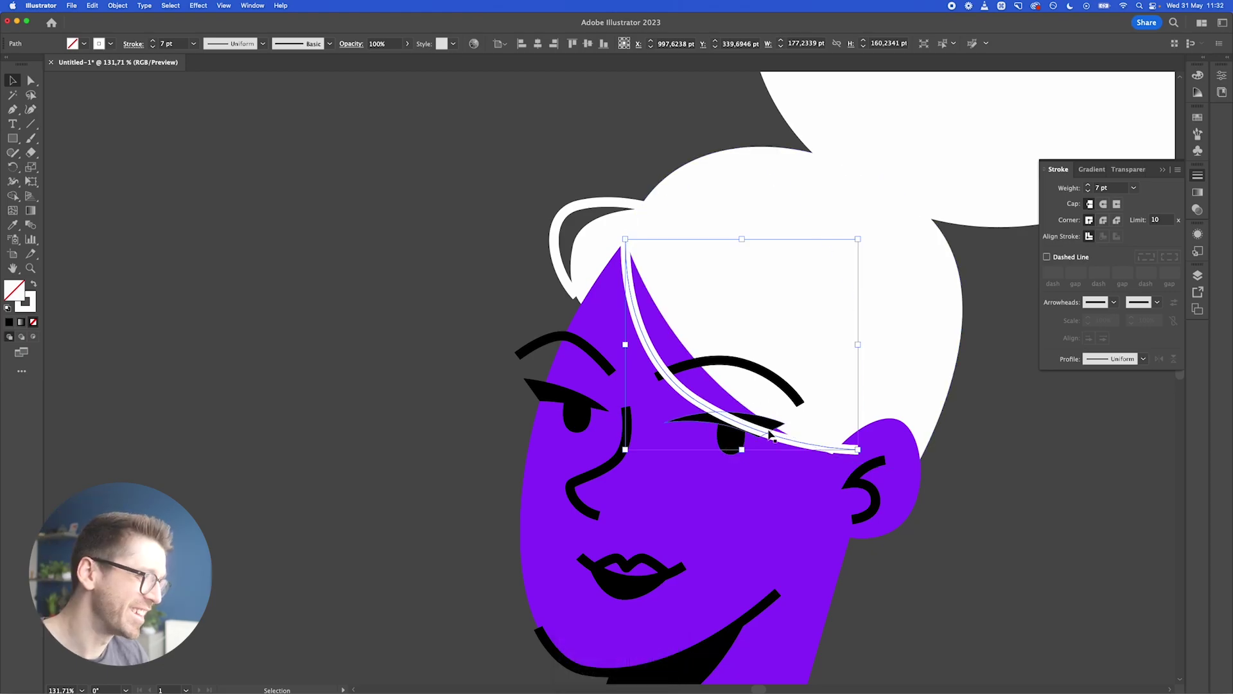
- Reshape the hair's lower edge and the white strand so both meet the ear's upper edge, smoothing the strand's middle curve
key(a)
click(655, 261)
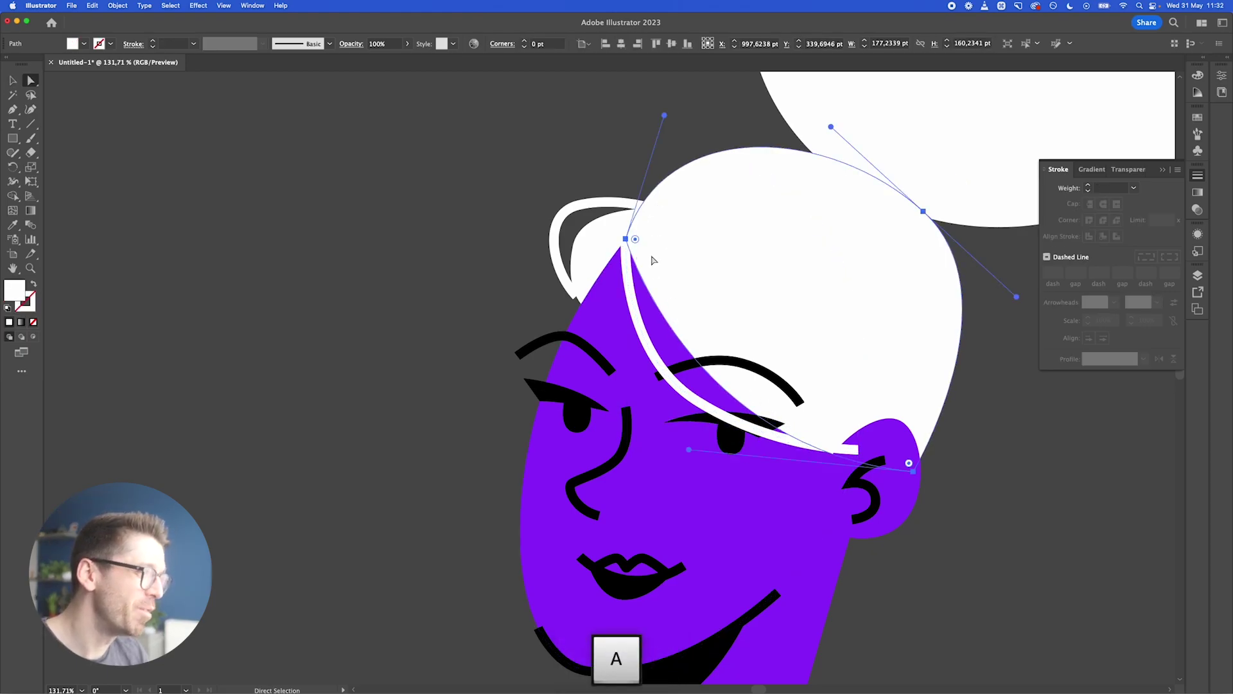
click(626, 239)
mouse_move(913, 471)
mouse_down()
mouse_move(919, 452)
mouse_move(867, 434)
mouse_up()
click(861, 443)
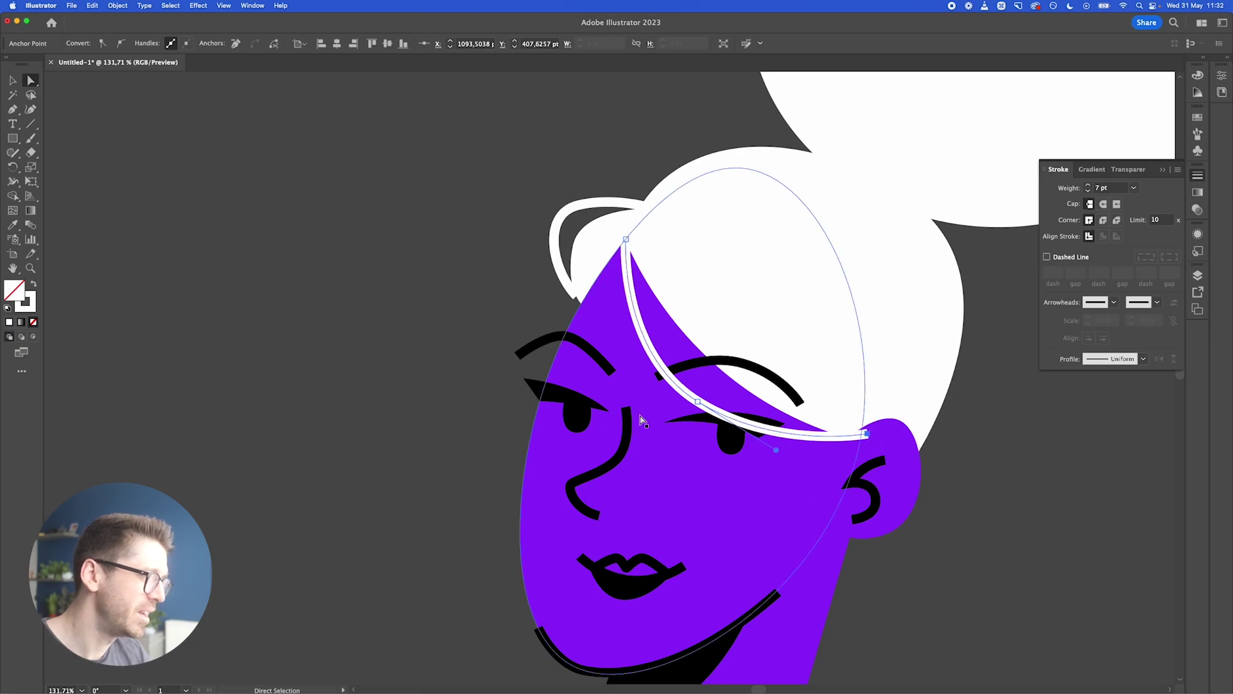
drag(702, 405, 717, 403)
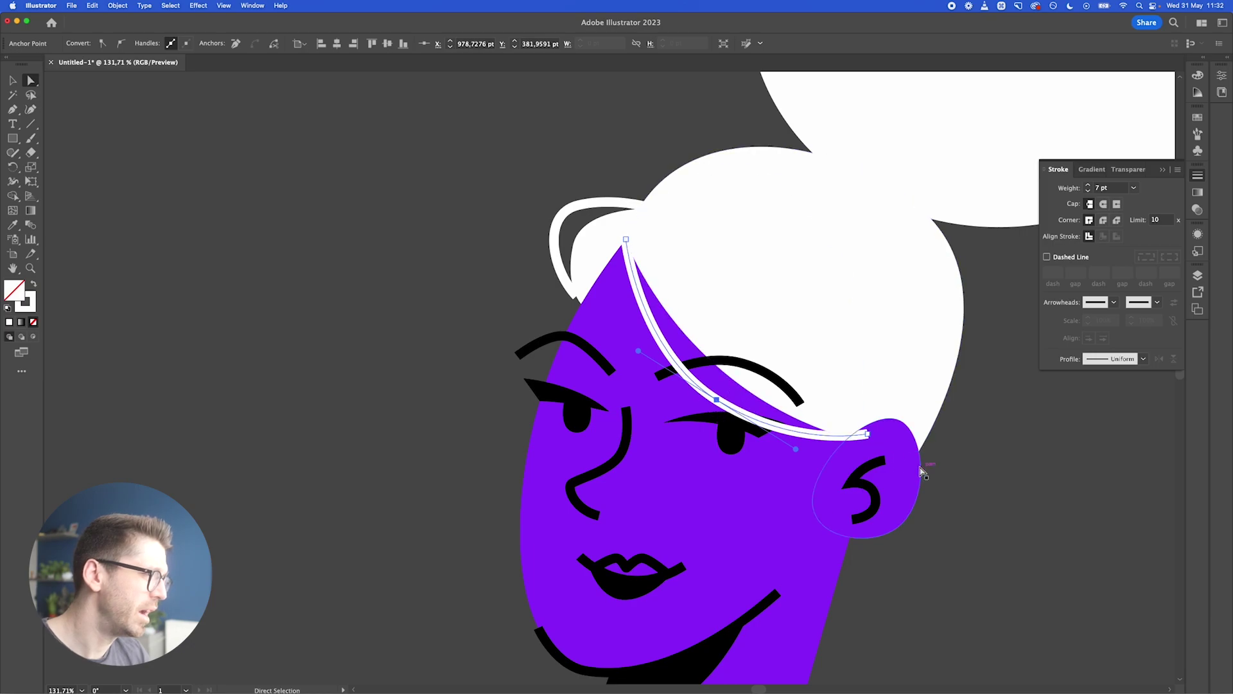
- Bring the purple ear and its inner line to the front of the hair
key(v)
click(897, 438)
click(898, 448)
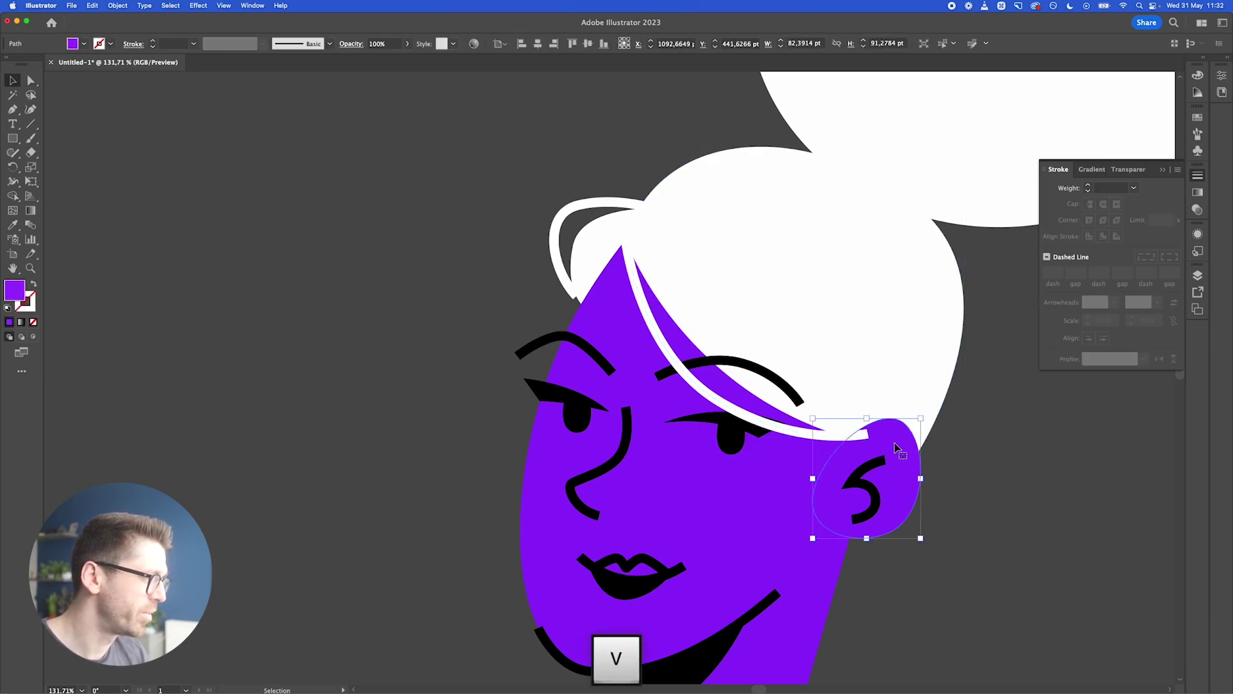
shift+click(869, 471)
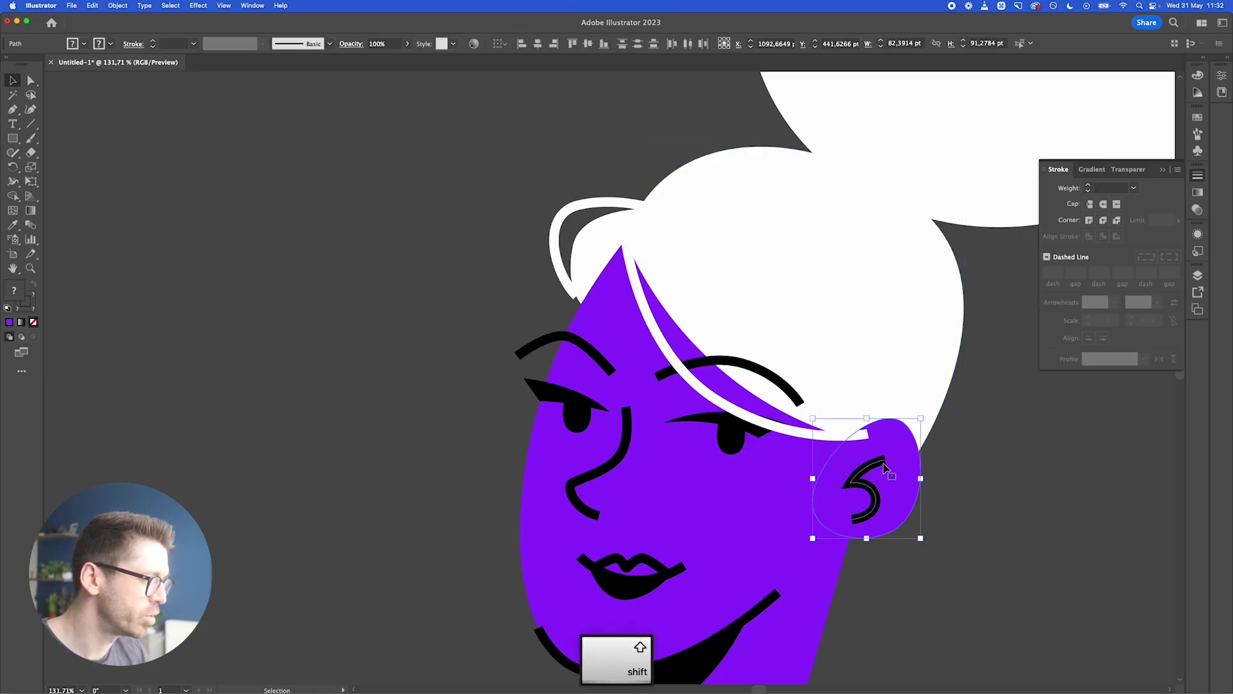
right_click(872, 475)
mouse_move(916, 643)
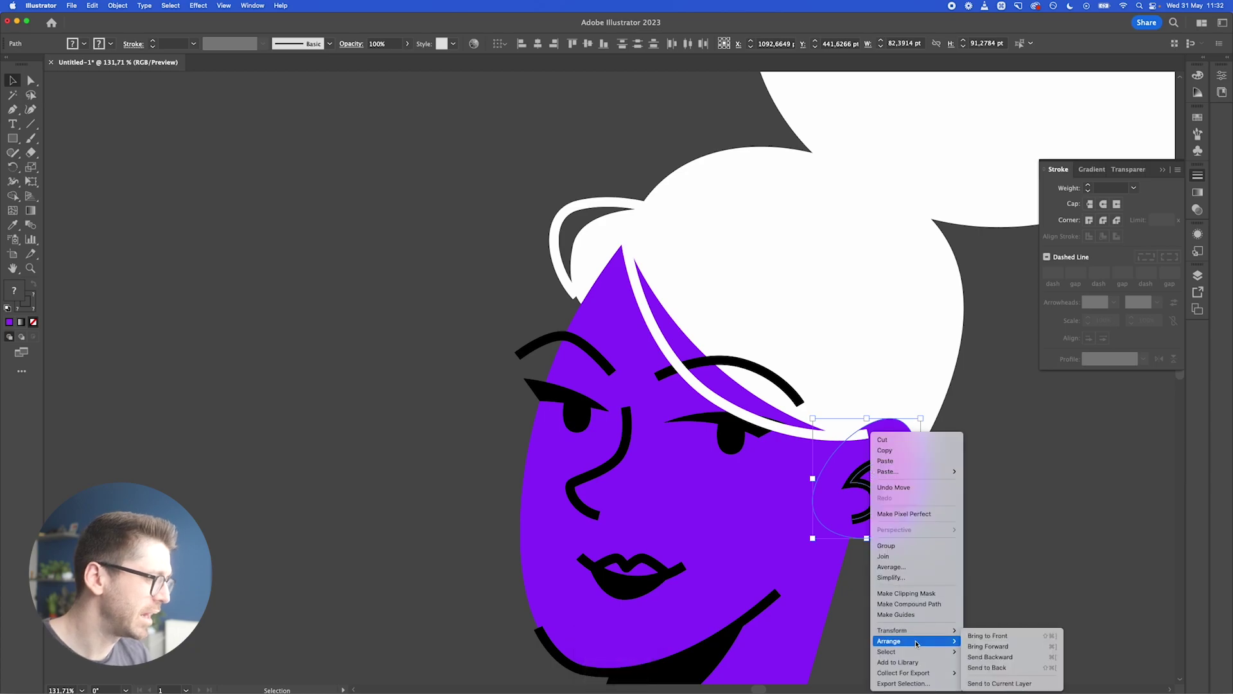
click(990, 636)
- Thicken the middle of the eyebrow nearer the ear with the Width tool so it tapers at both ends
click(730, 368)
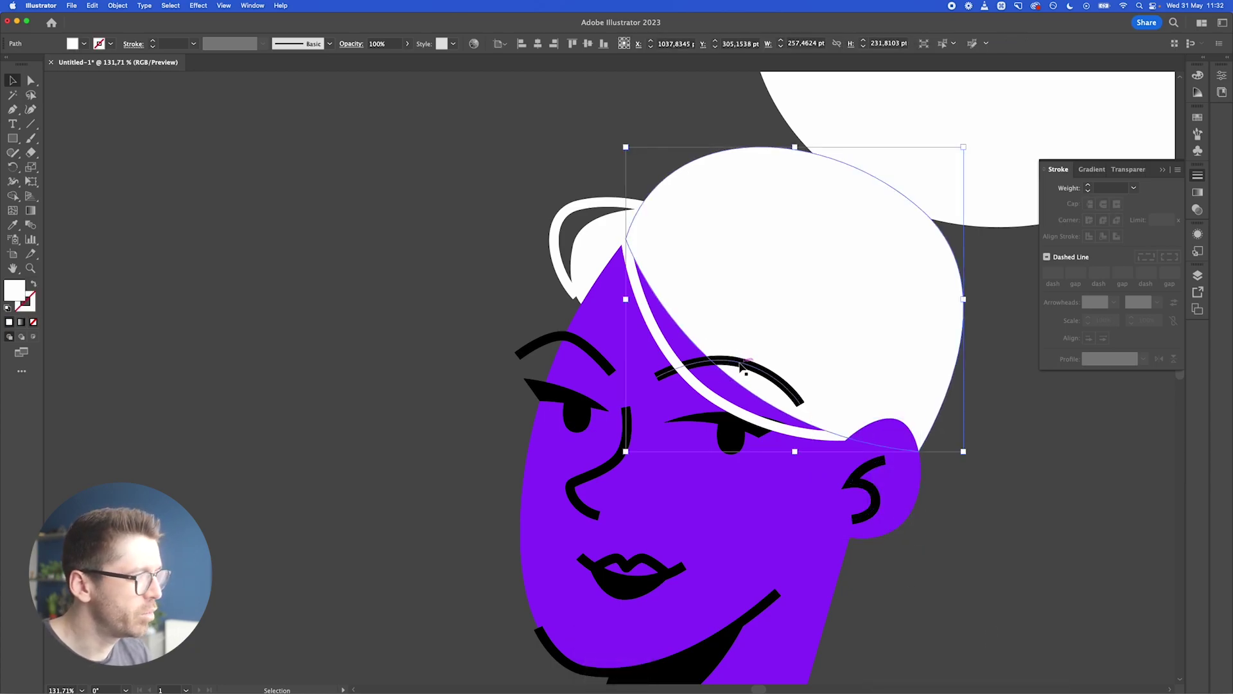
click(742, 365)
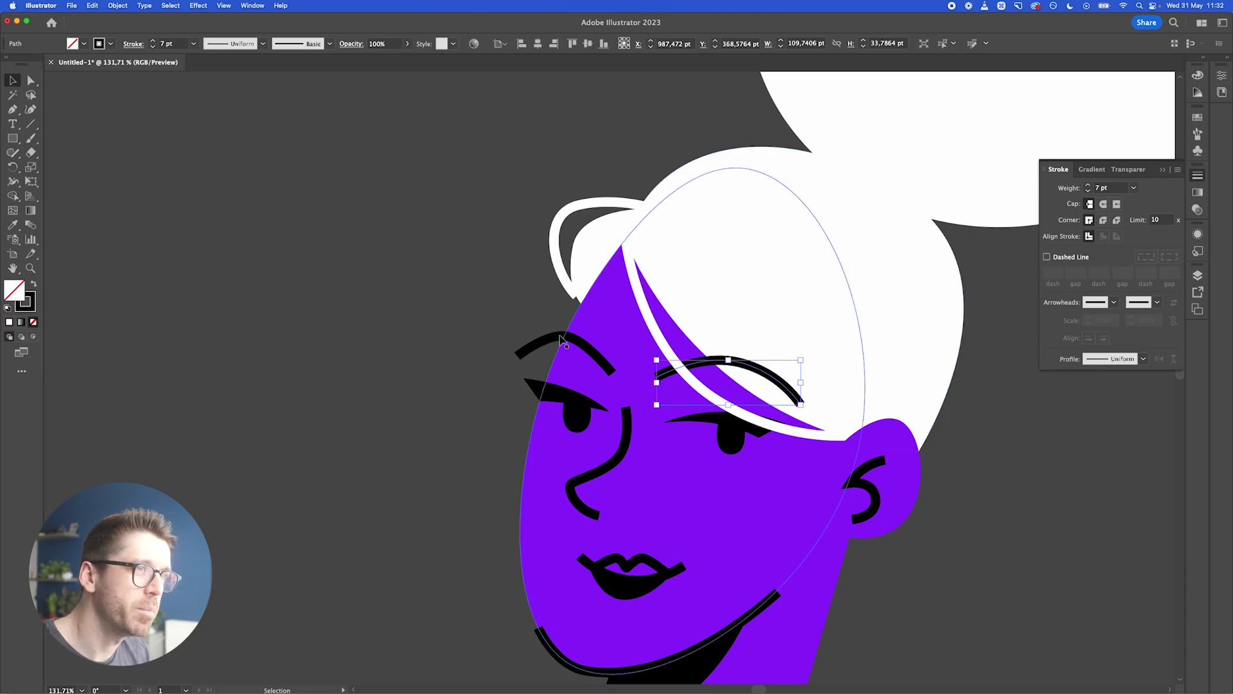
click(13, 183)
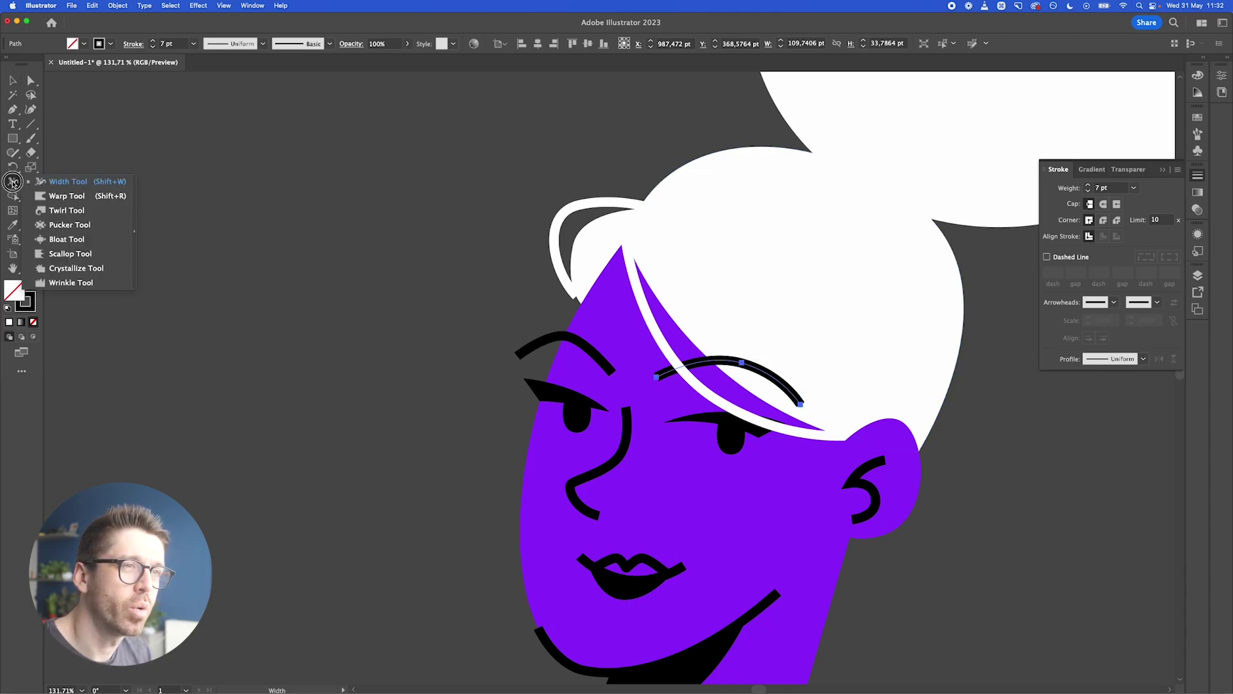
click(75, 183)
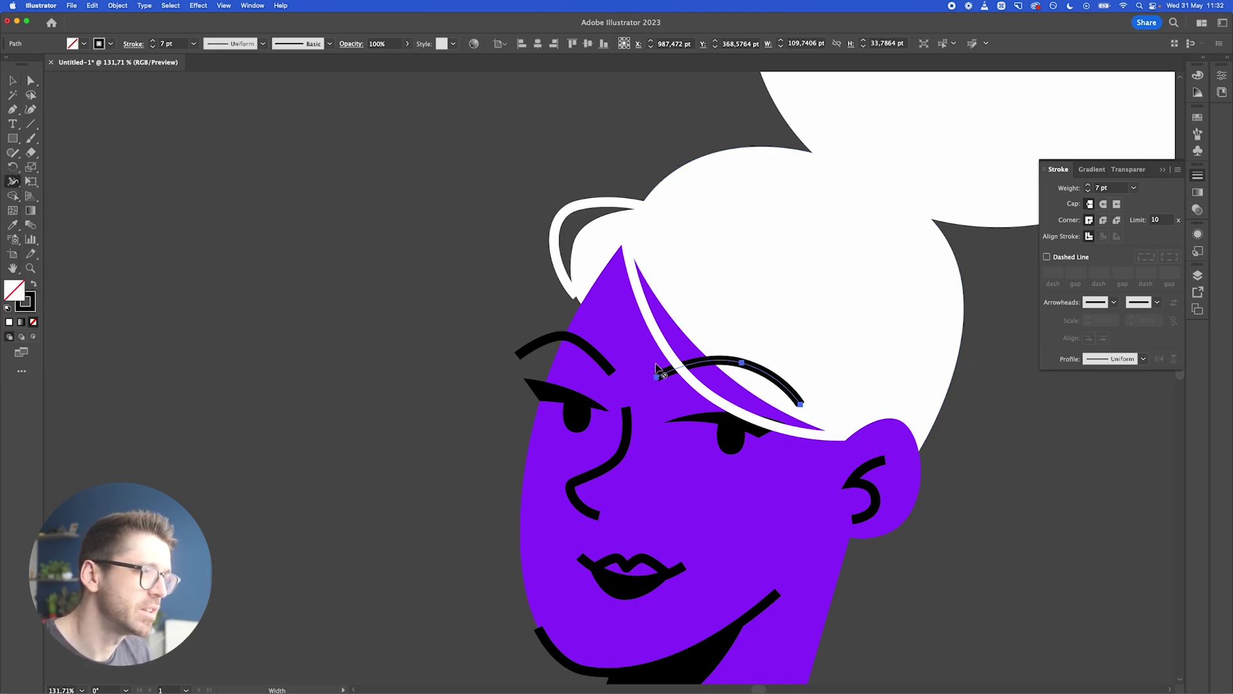
drag(742, 363, 745, 352)
- Widen the middle of the eyebrow at the face's front edge to about 18 pt with the Width tool
key(v)
click(565, 337)
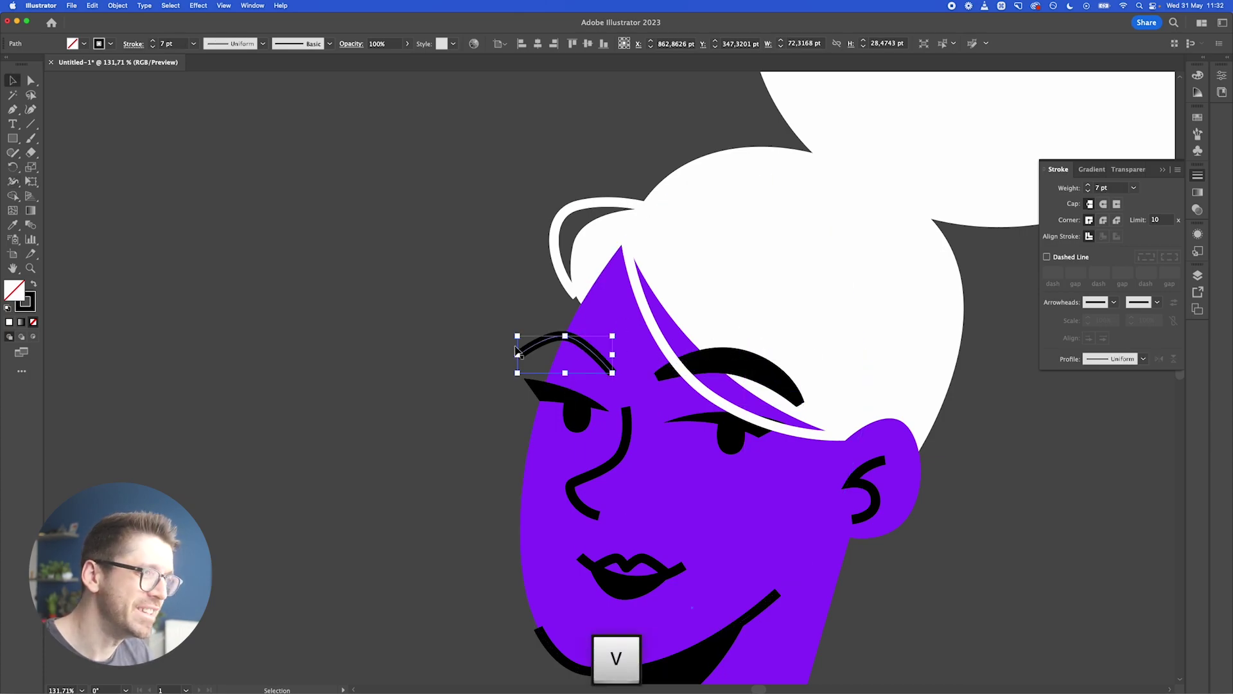
click(13, 183)
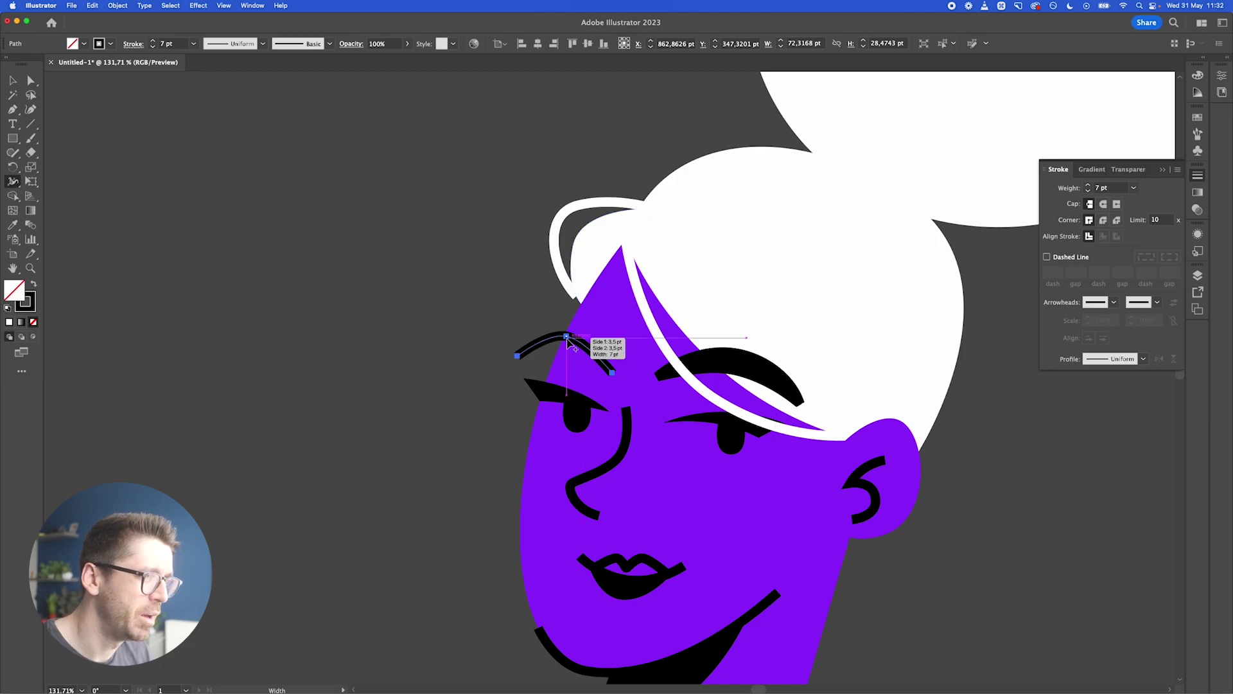
drag(566, 338, 566, 349)
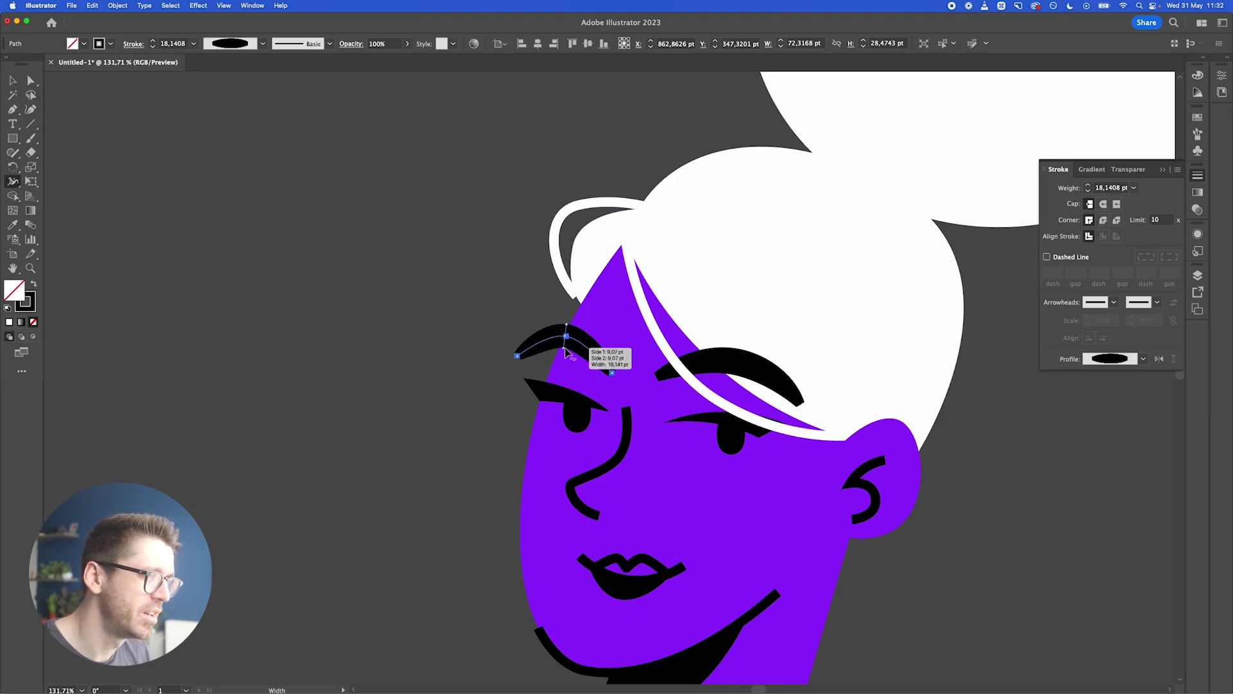
key(v)
click(377, 355)
scroll(377, 355, down, 5)
scroll(377, 355, down, 6)
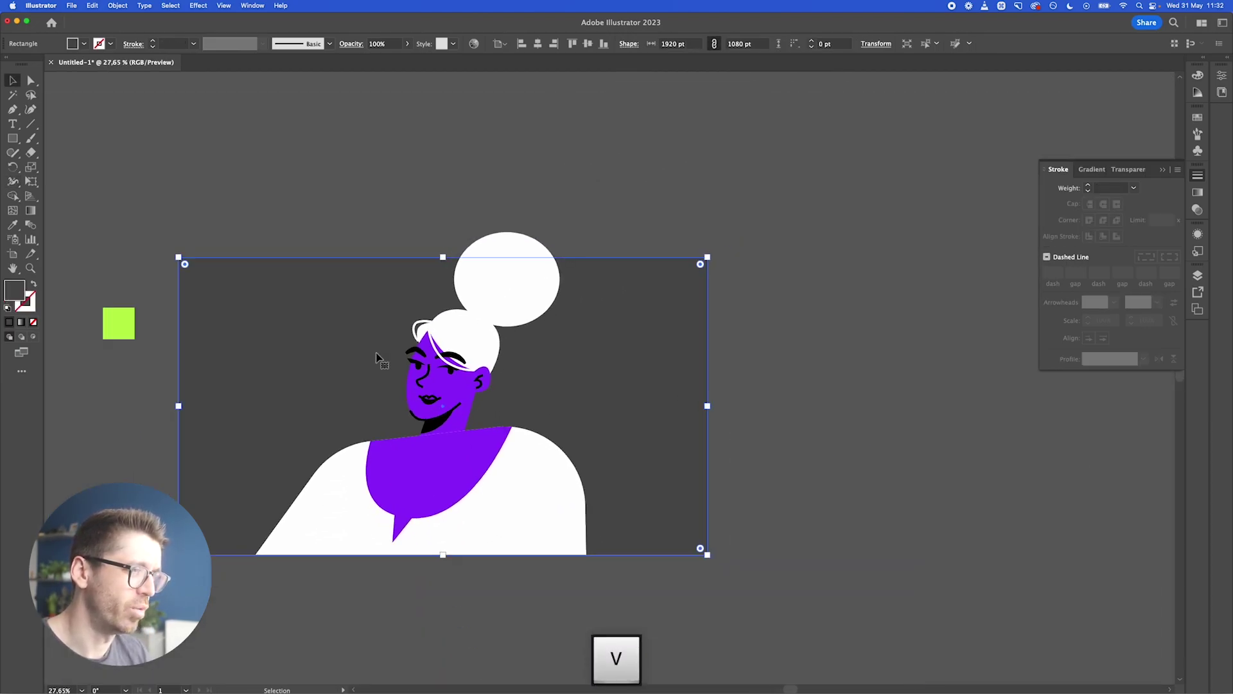
- Pull the white top's upper-edge anchor down behind the purple chest to remove the thin line across the neck
scroll(512, 424, up, 15)
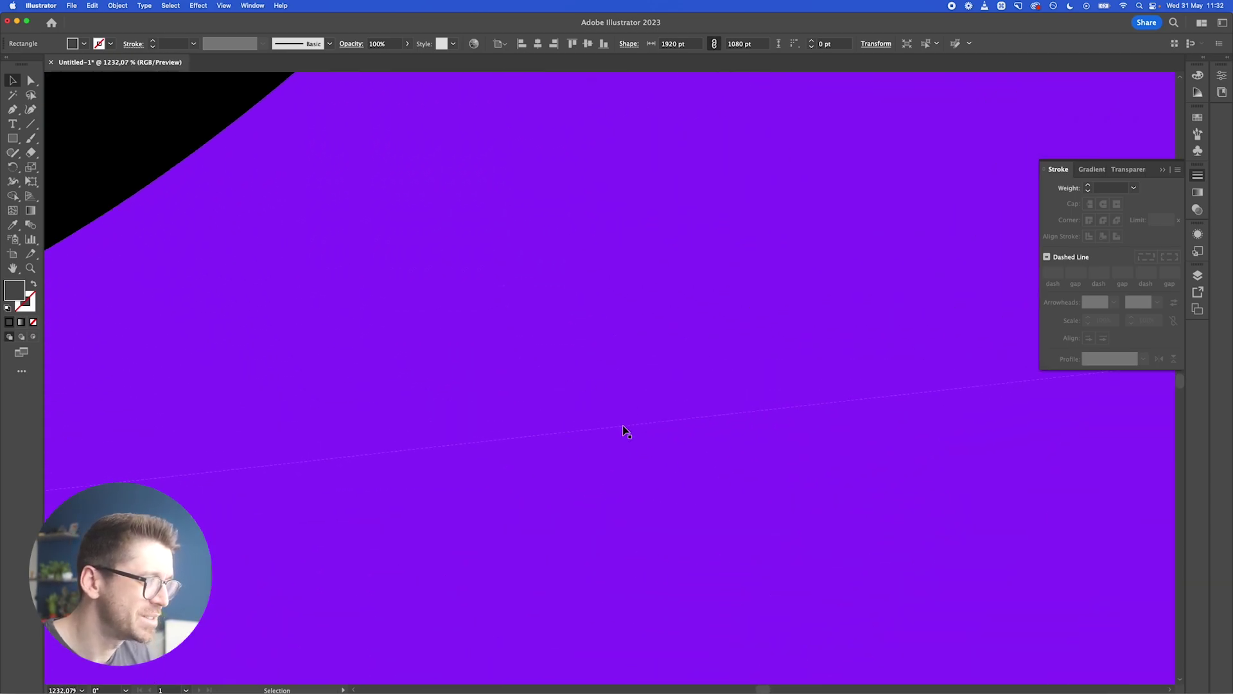
scroll(626, 440, down, 10)
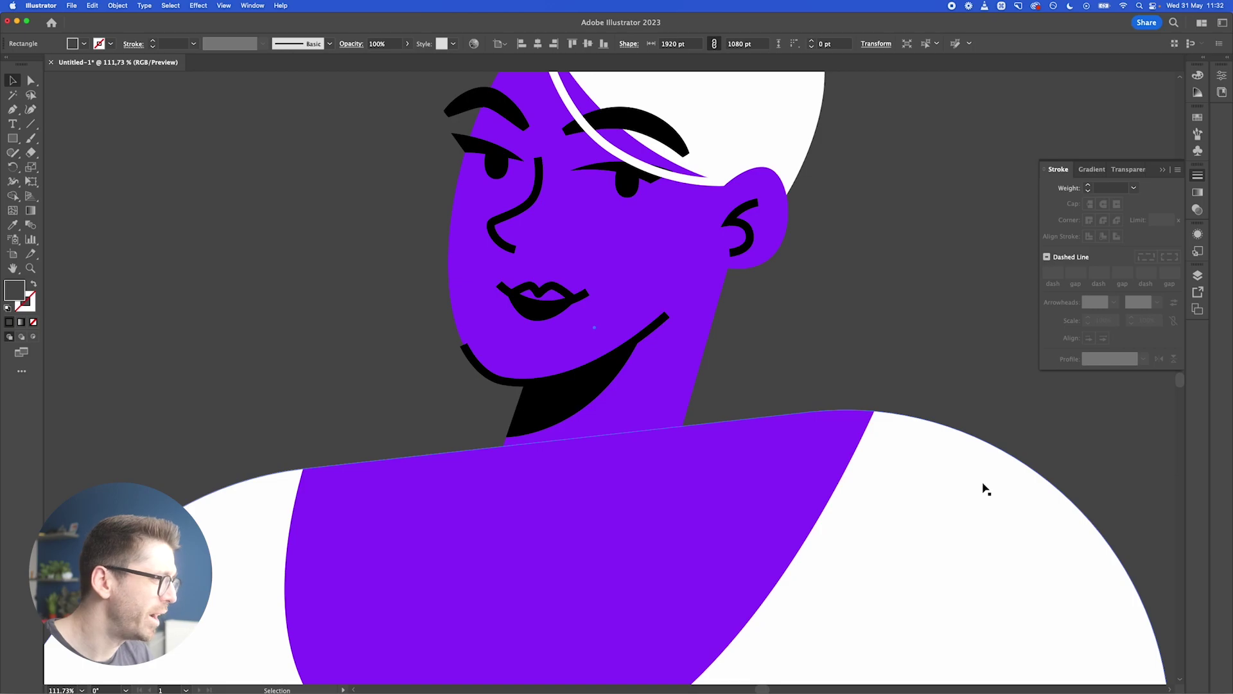
key(a)
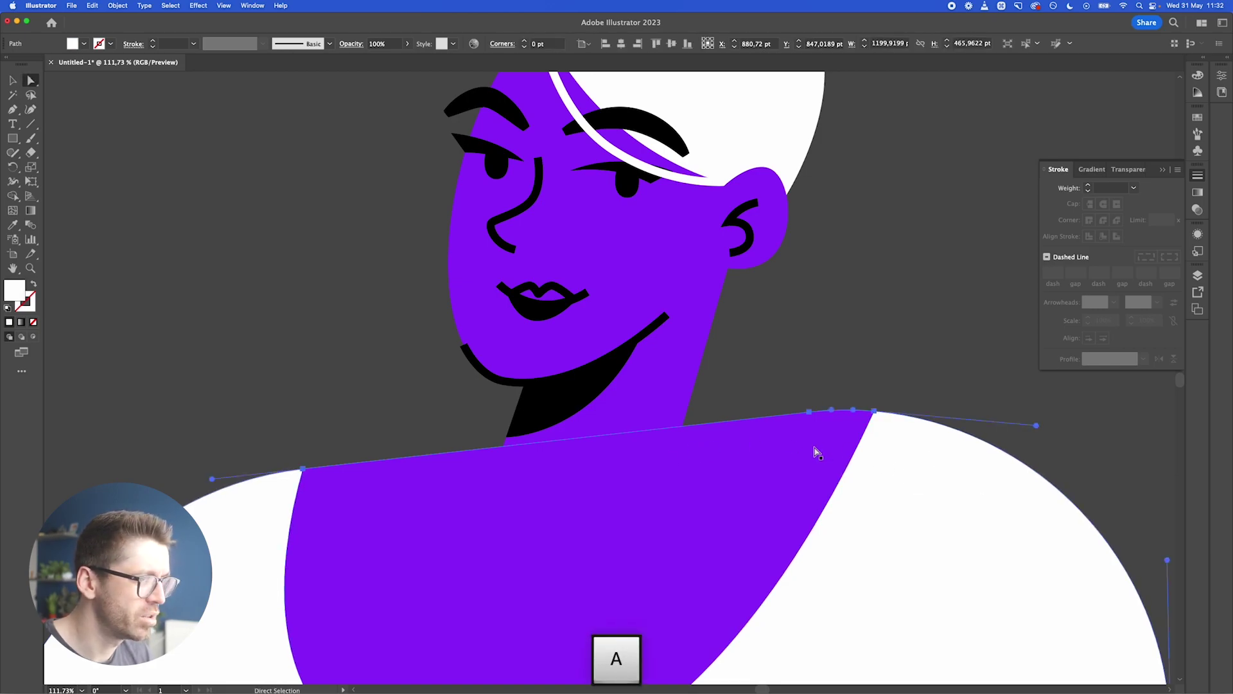
click(810, 412)
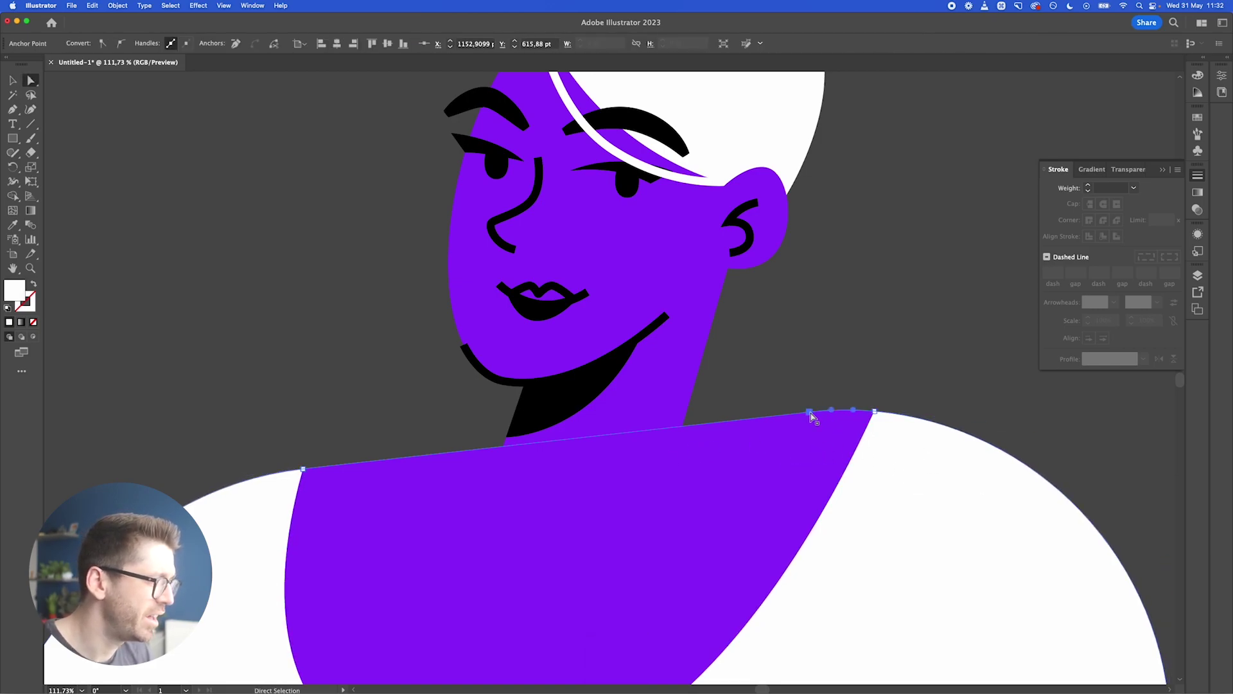
drag(810, 414, 778, 458)
key(v)
click(764, 387)
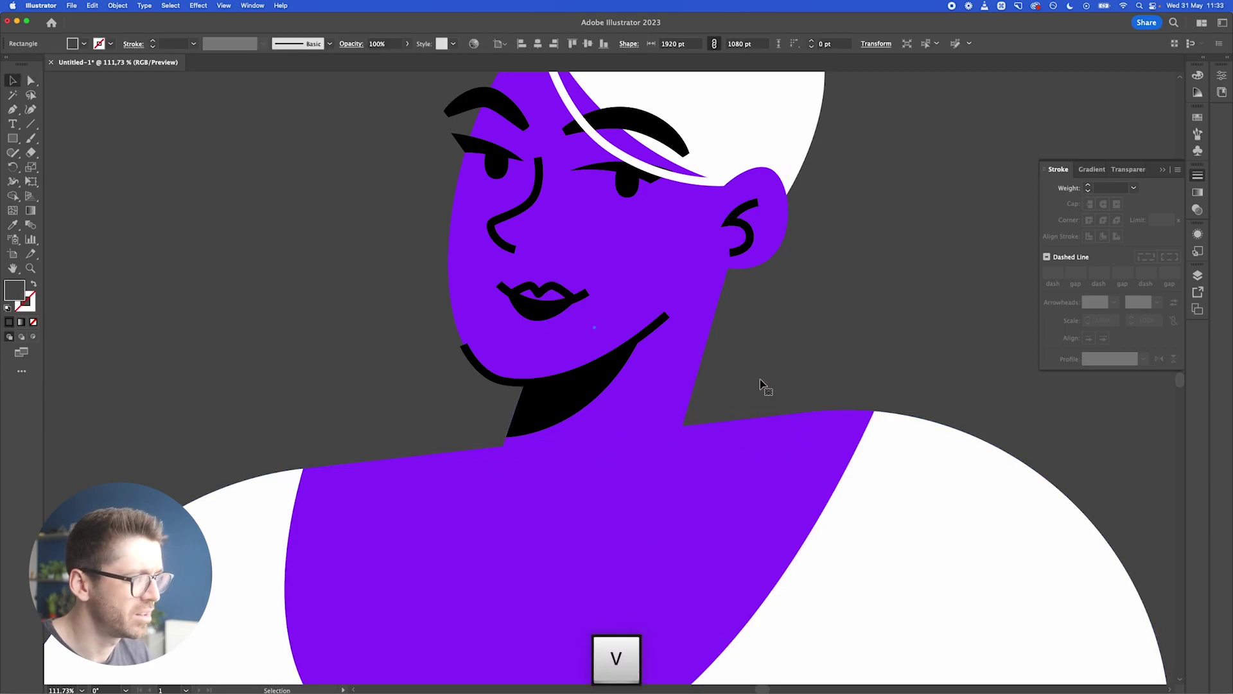
scroll(760, 384, down, 3)
scroll(760, 384, down, 2)
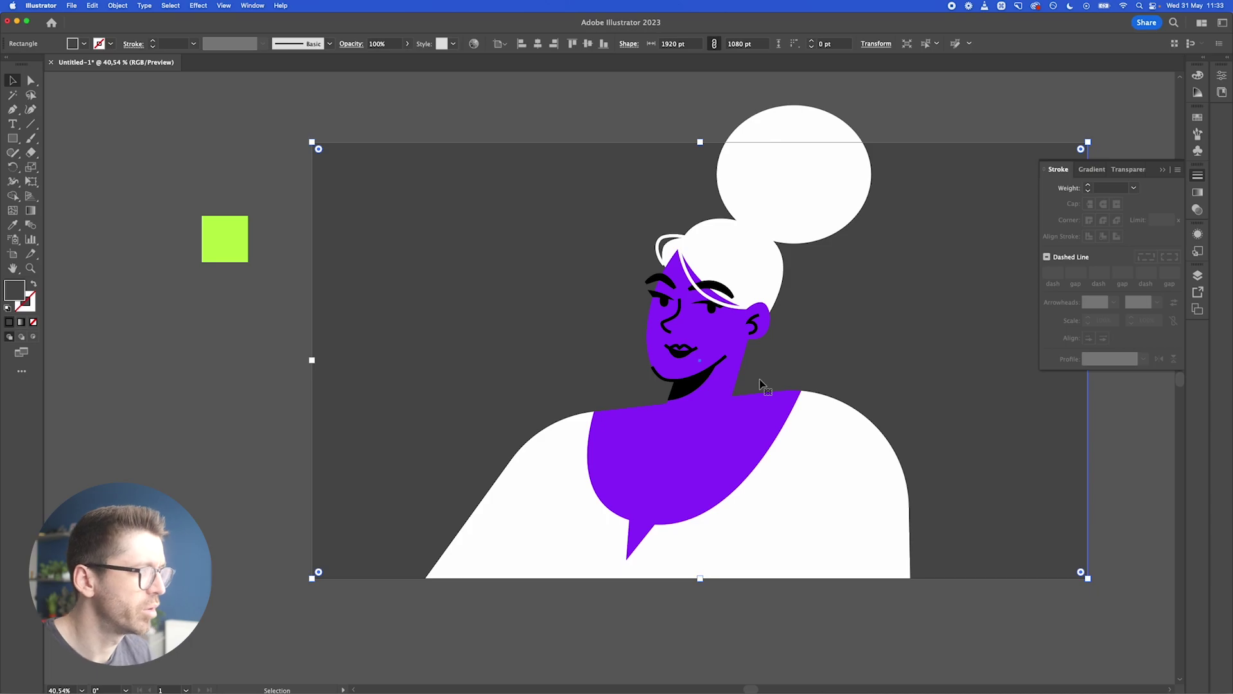
- Move the white top and the purple chest pieces down together so they extend past the artboard's lower edge and lengthen the neck
click(681, 436)
shift+click(581, 507)
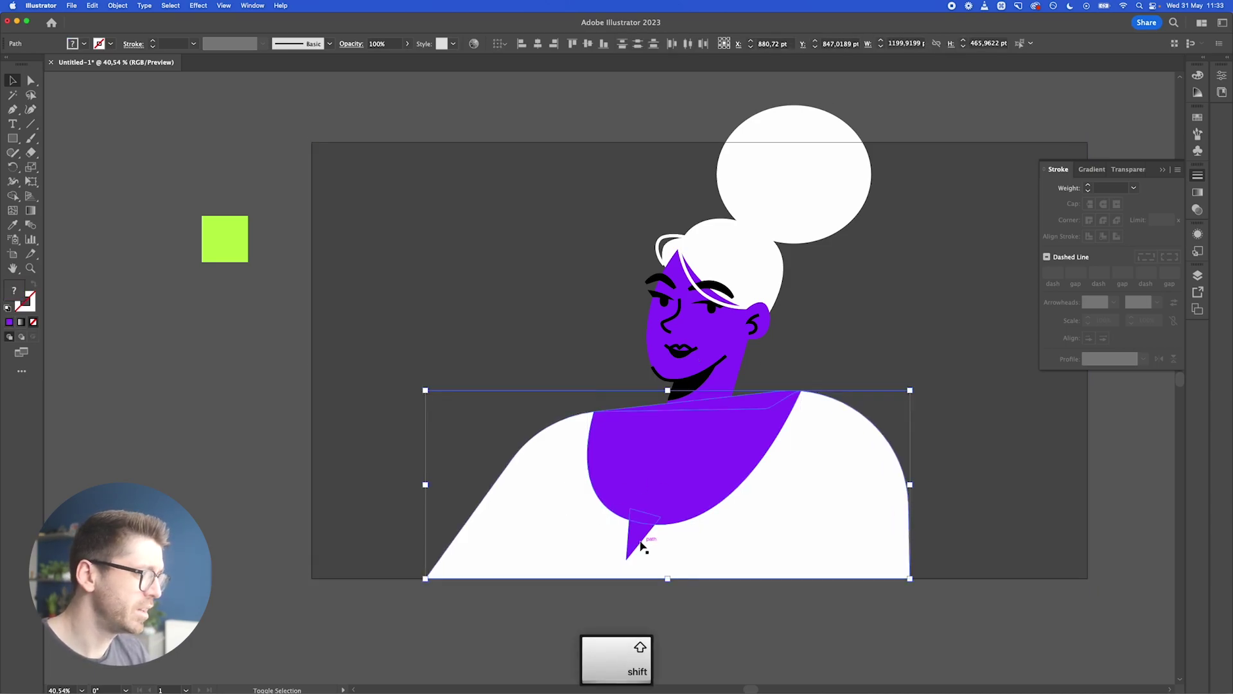
drag(783, 467, 805, 482)
click(996, 573)
scroll(994, 582, right, 5)
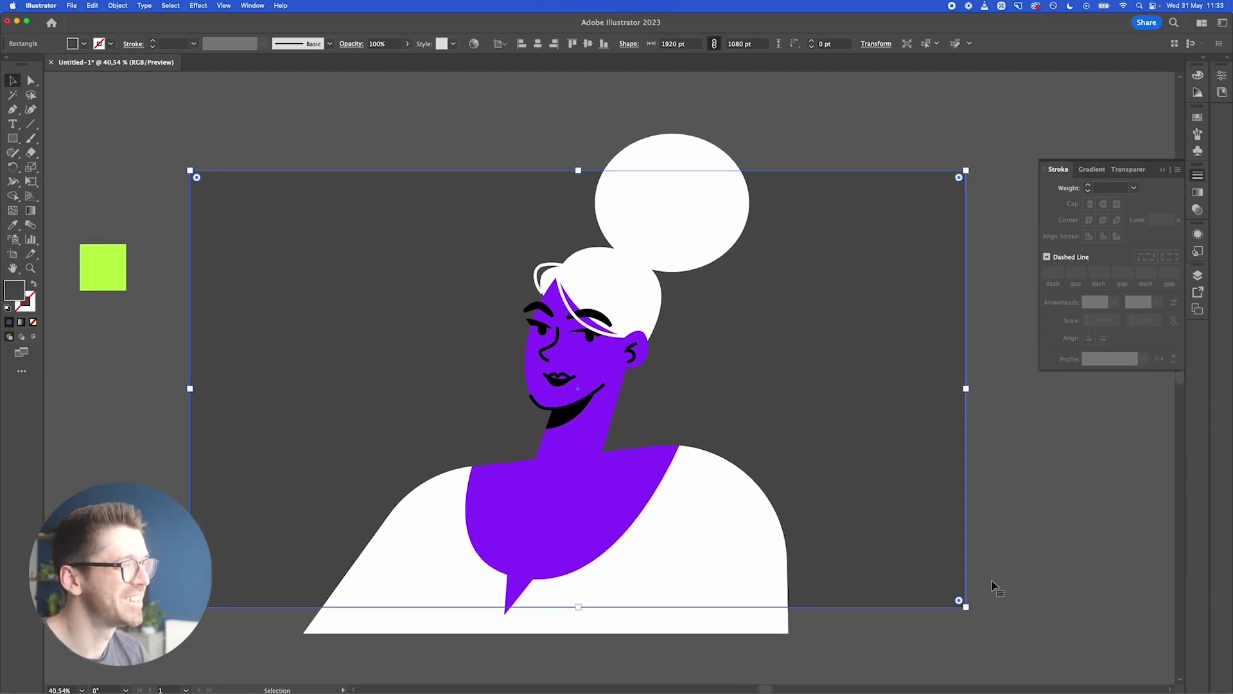
- Move the purple ear and its inner line slightly outward and up against the side of the head
scroll(992, 580, down, 2)
scroll(684, 384, up, 5)
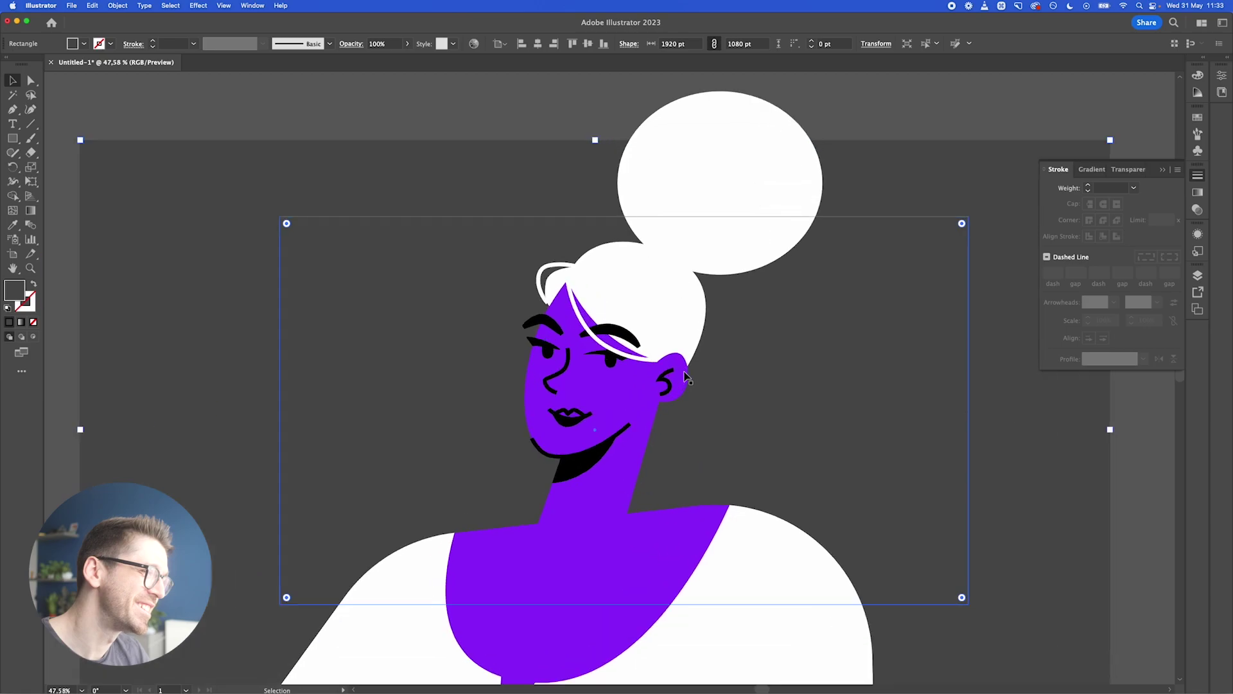
click(673, 363)
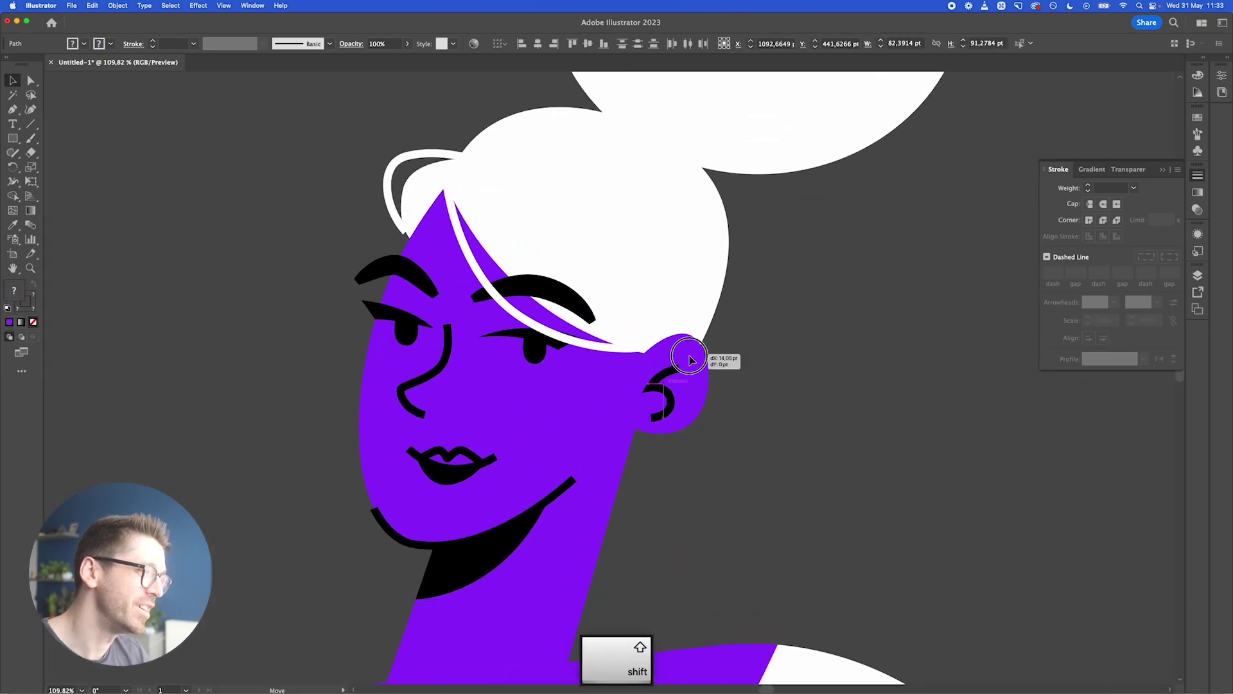
drag(710, 344, 688, 357)
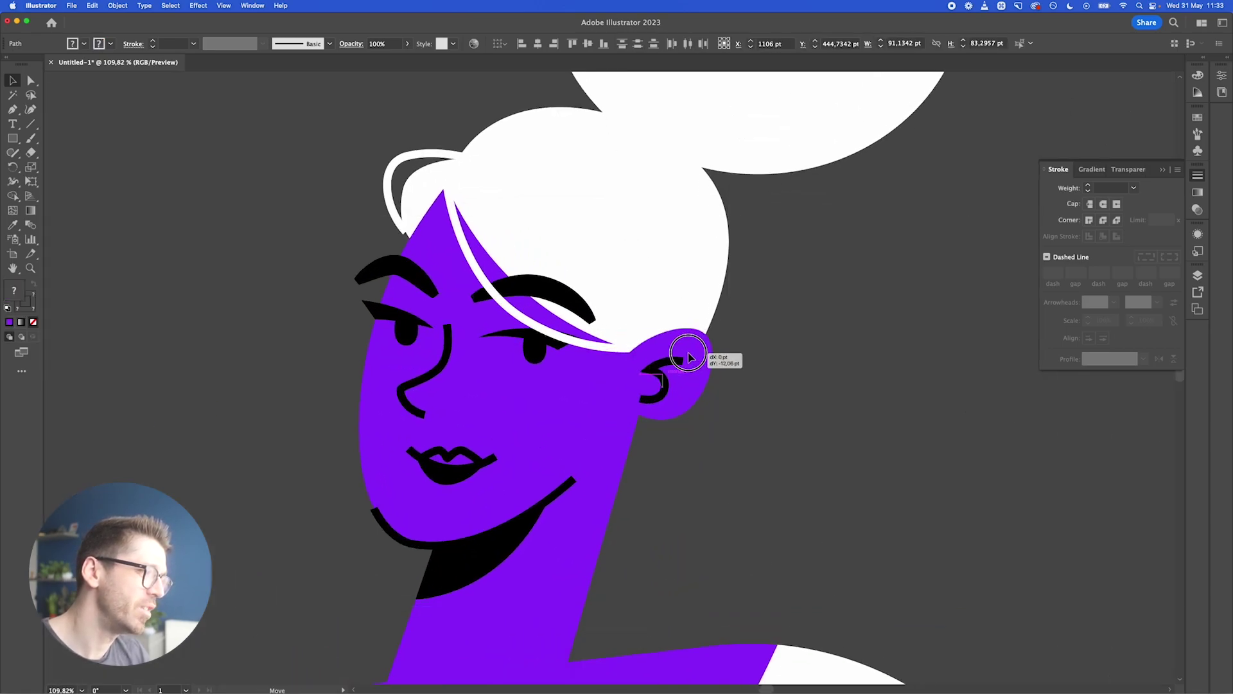
scroll(688, 359, down, 5)
click(756, 164)
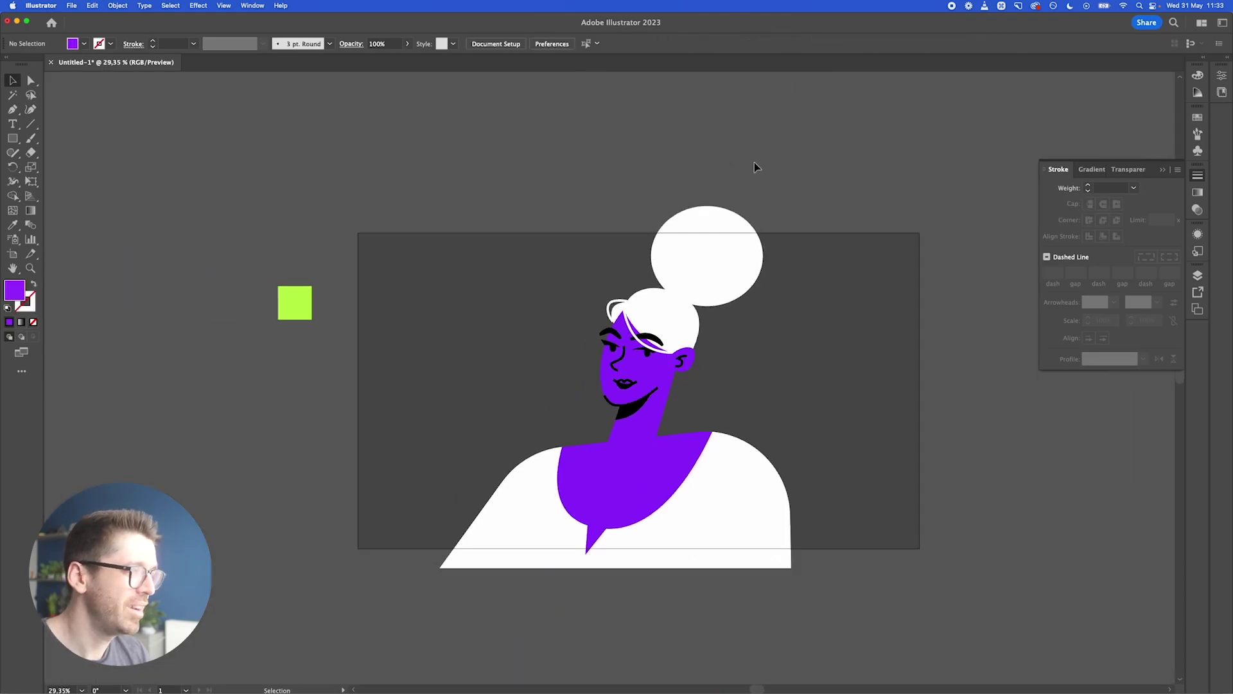
- Draw an ellipse about 107 by 38 pt on the cheek nearer the ear, using the green swatch square's fill
click(295, 304)
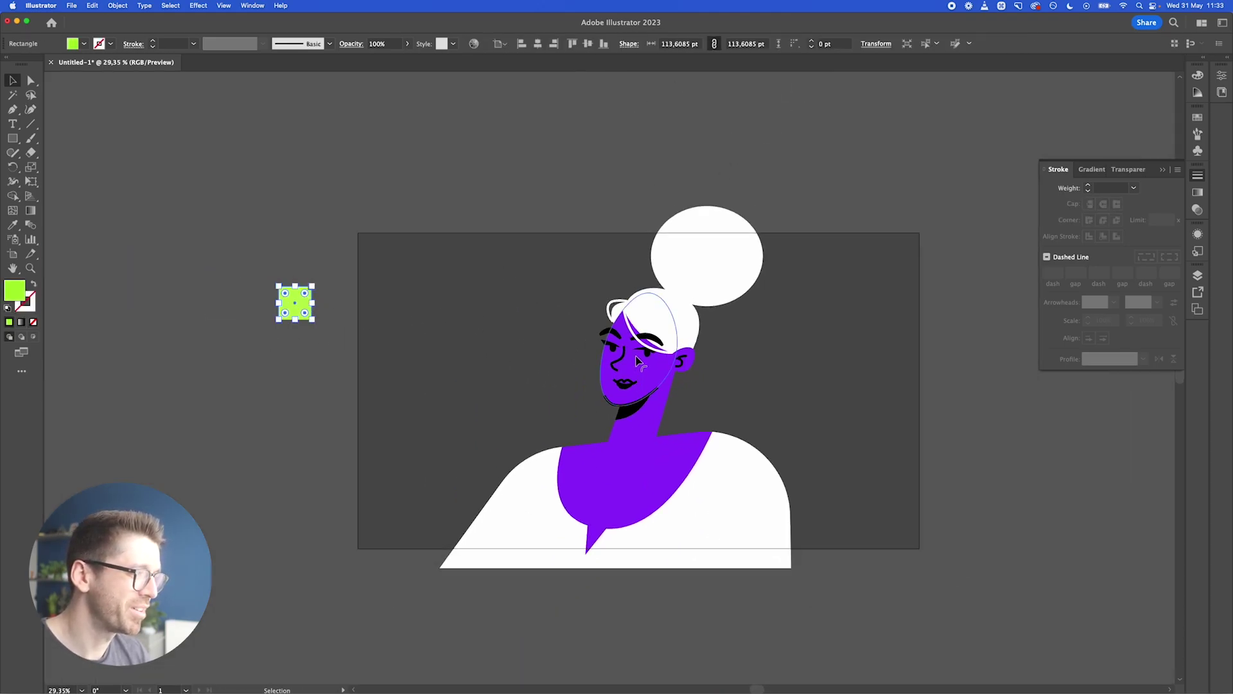
scroll(636, 357, up, 7)
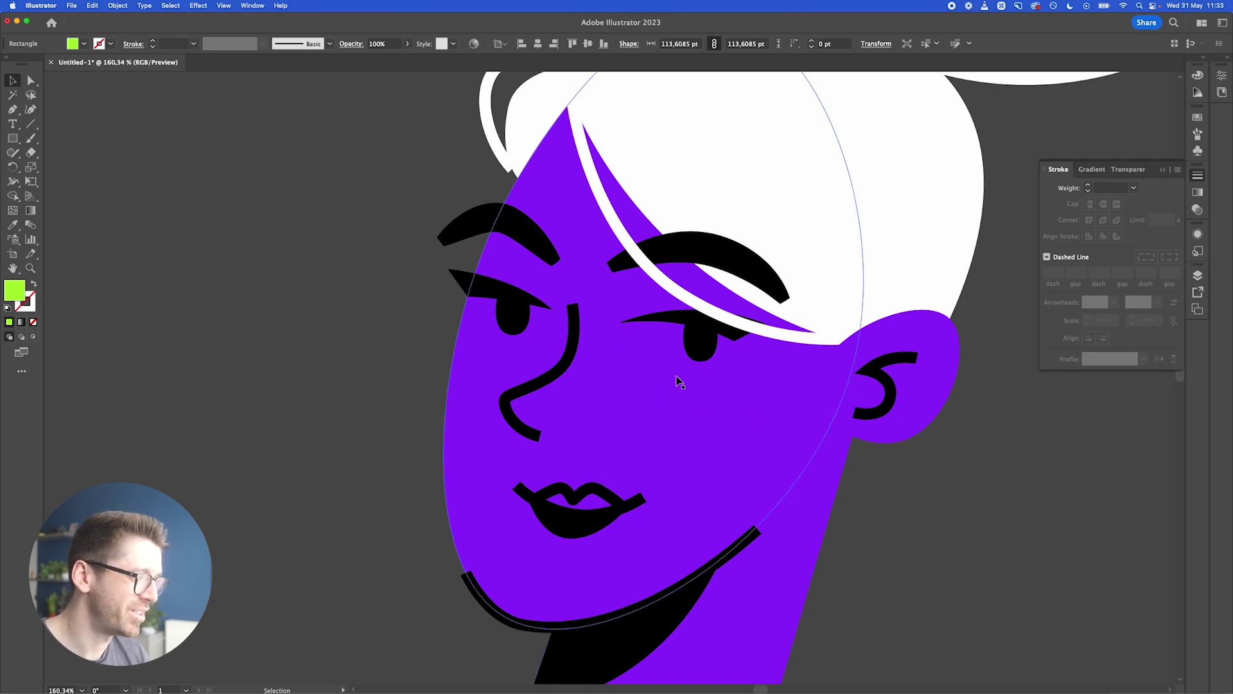
drag(13, 142, 54, 165)
drag(632, 383, 803, 444)
key(v)
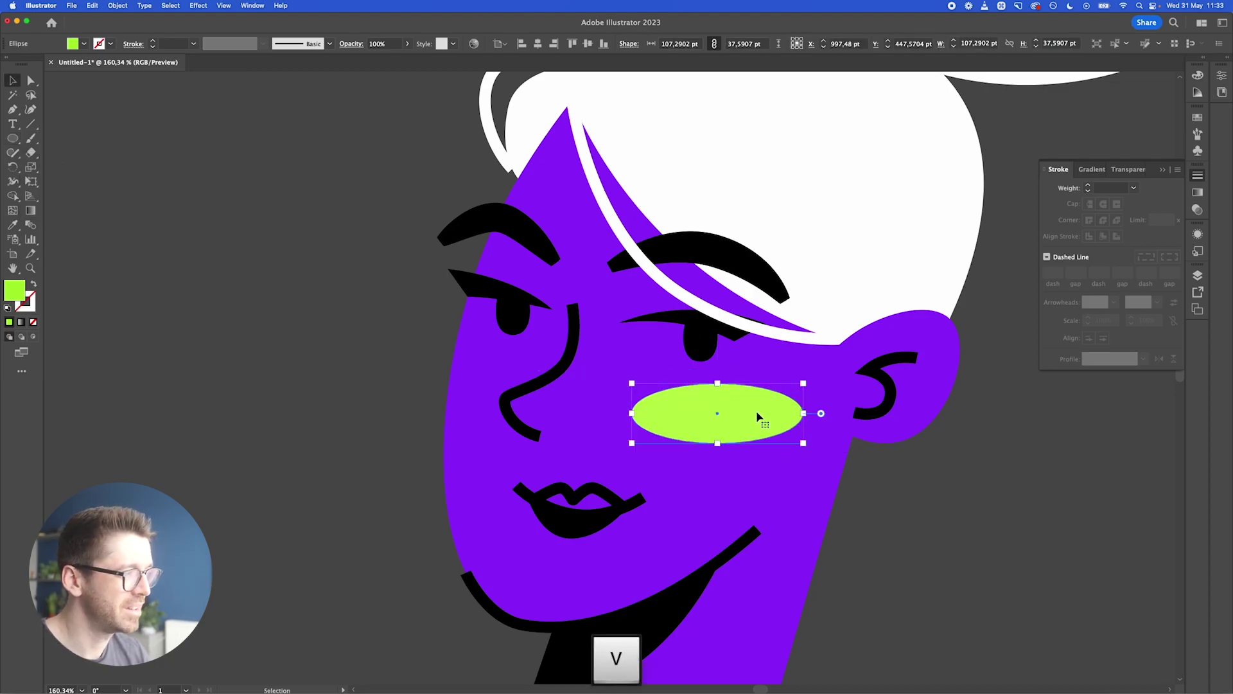
- Tilt the green cheek ellipse slightly up toward the ear and reshape its anchors to give it a fuller, blunter outer end
drag(809, 380, 814, 376)
drag(752, 426, 765, 449)
key(a)
key(v)
click(411, 401)
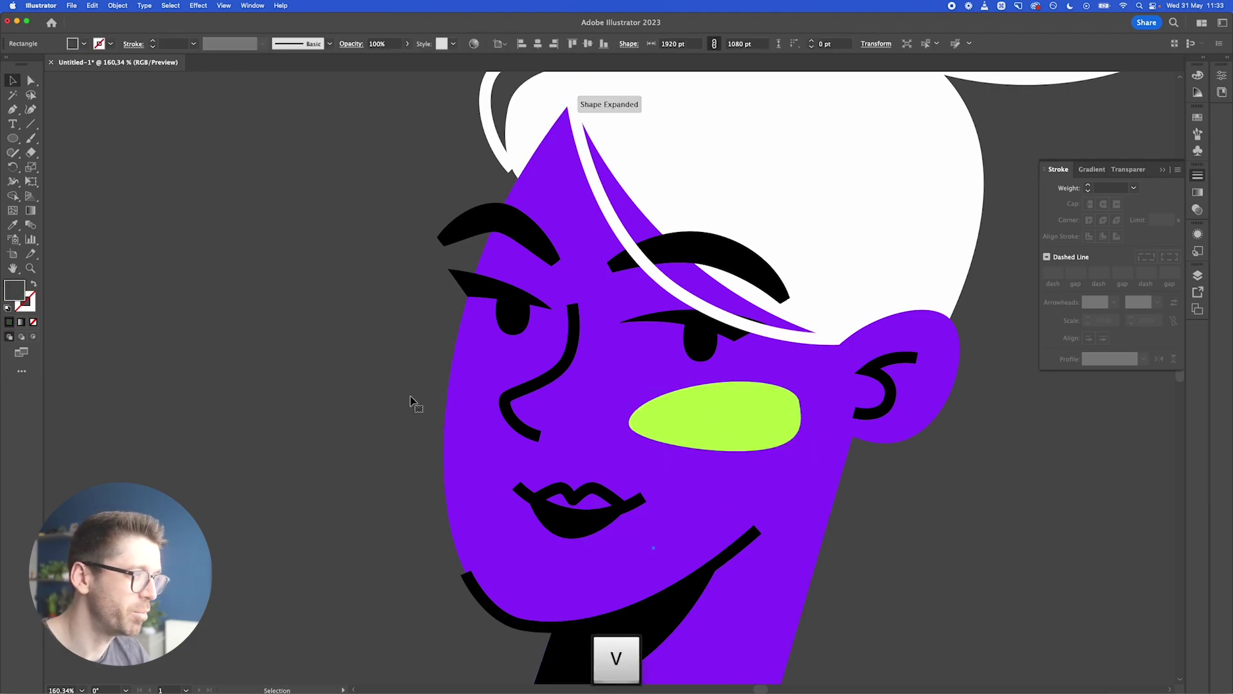
- Duplicate the green cheek patch, reflect the copy across the vertical axis and place it over the face's far edge
click(707, 390)
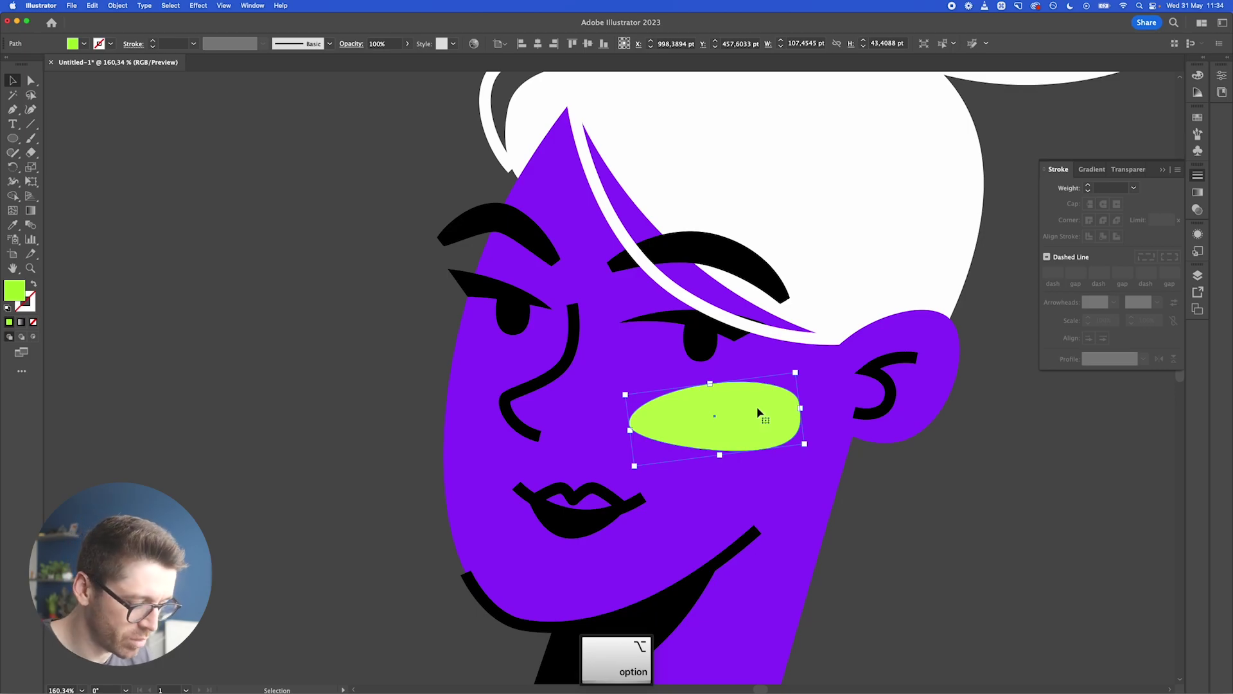
drag(758, 413, 514, 373)
right_click(488, 382)
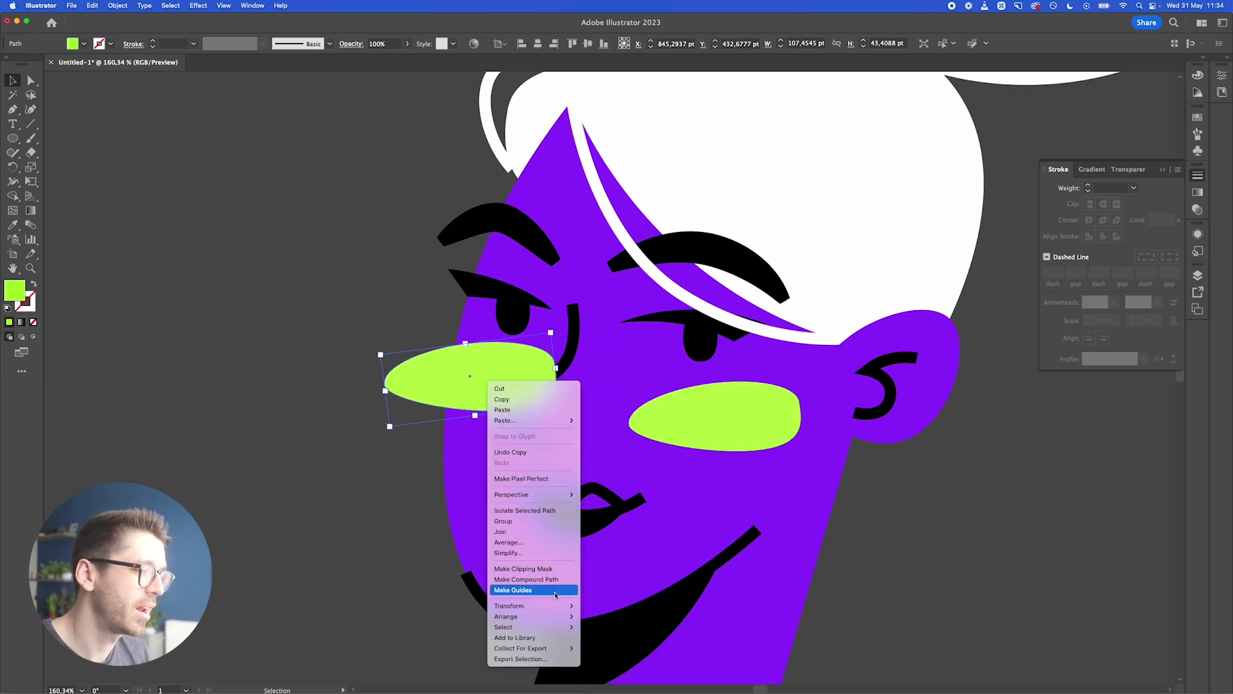
mouse_move(533, 606)
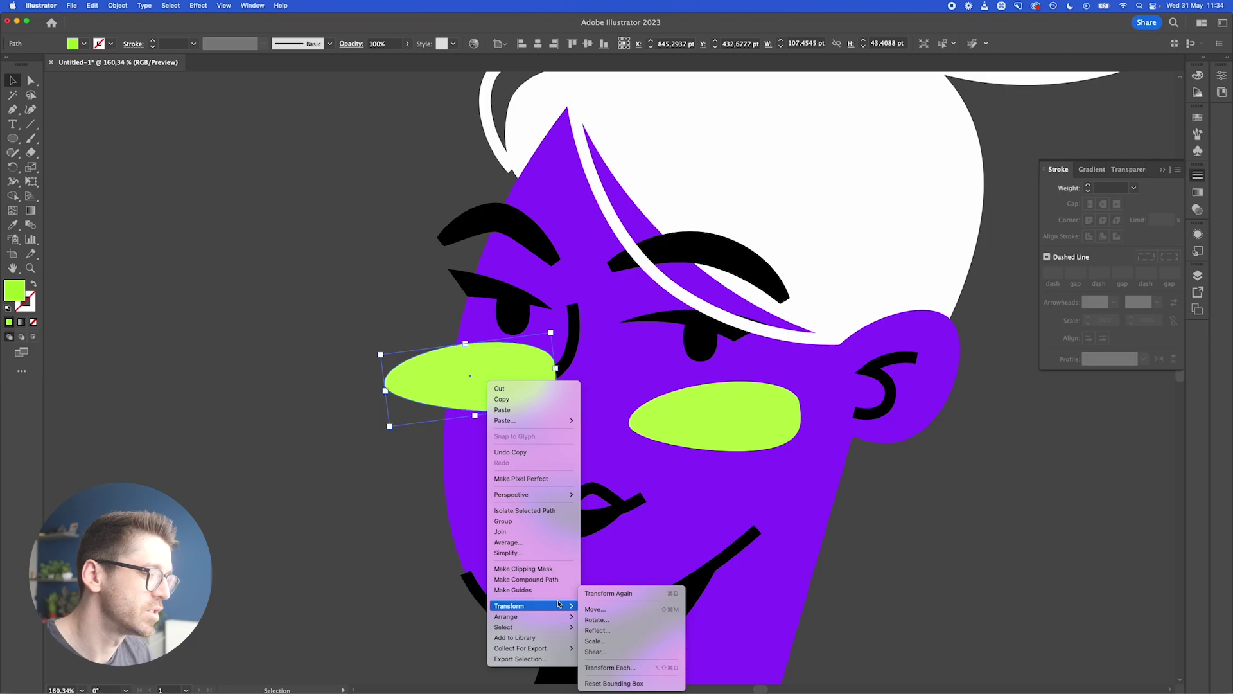
click(610, 630)
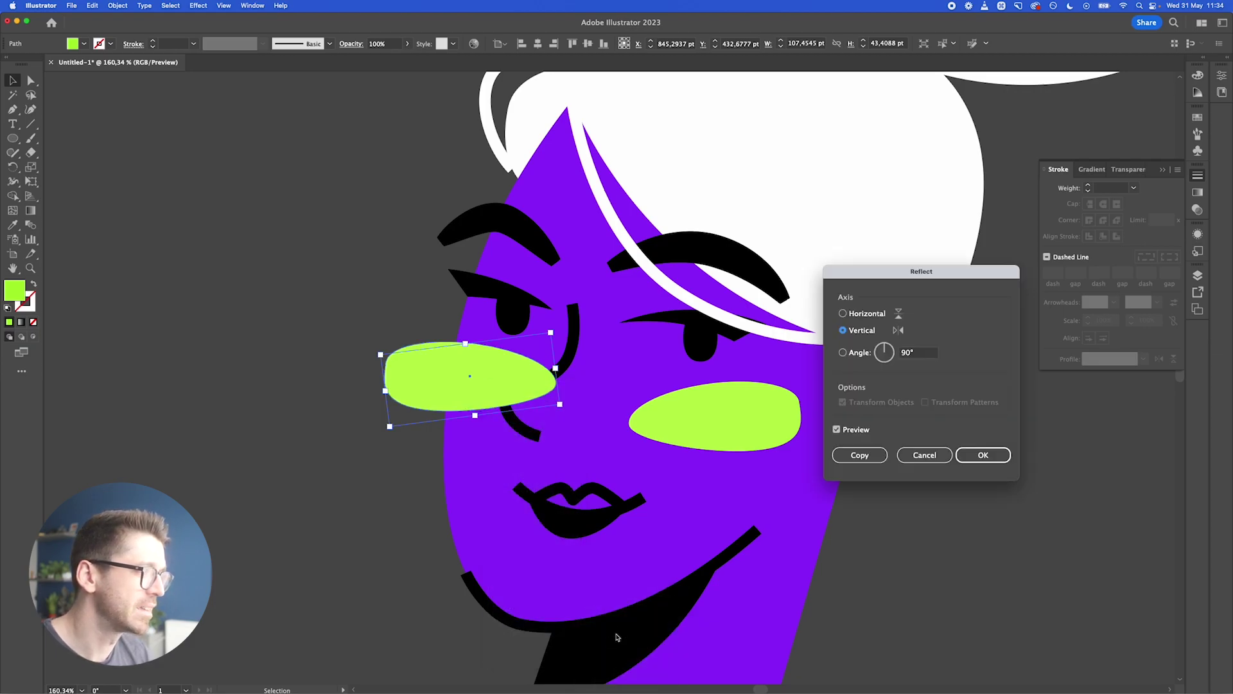
click(979, 451)
drag(457, 389, 396, 399)
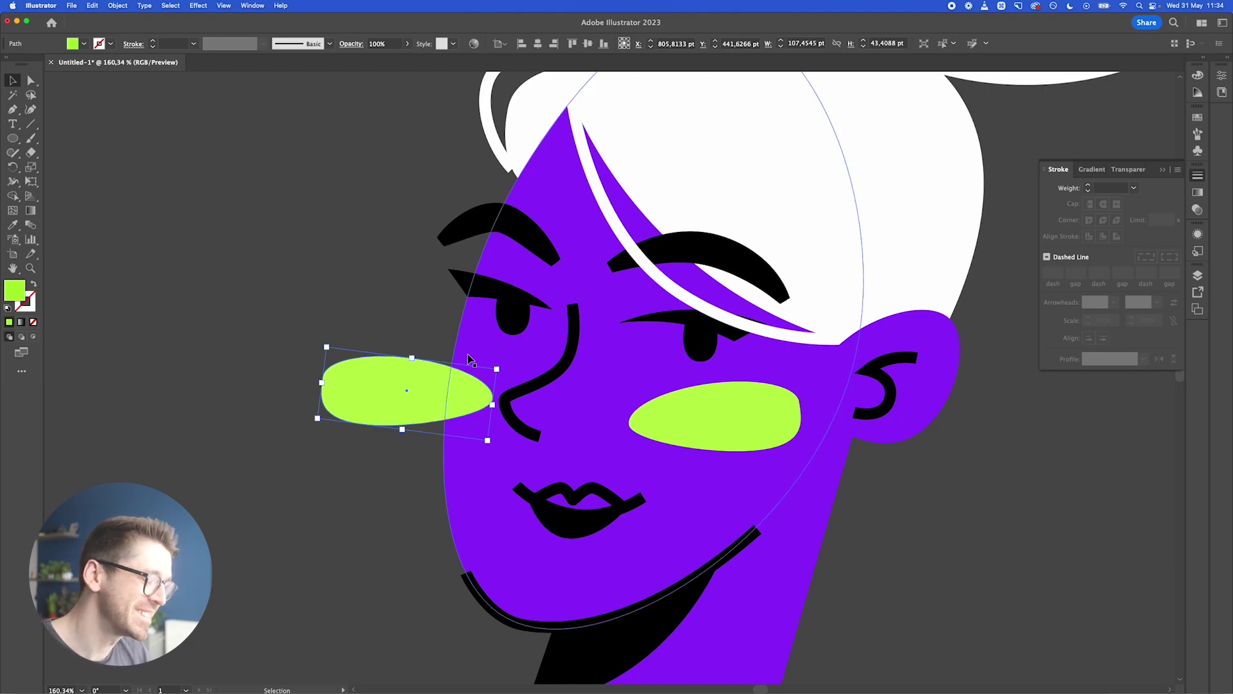
- Trim away the part of the copied cheek patch outside the face outline with the Shape Builder tool
shift+click(488, 341)
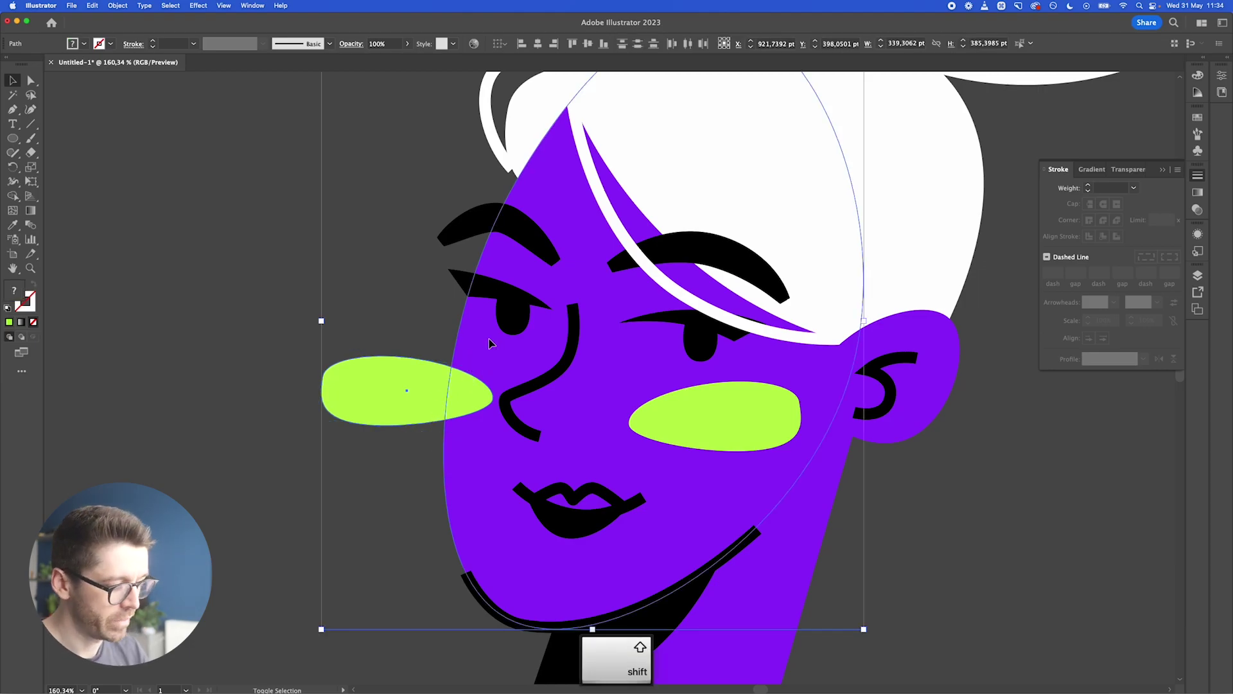
key(shift+m)
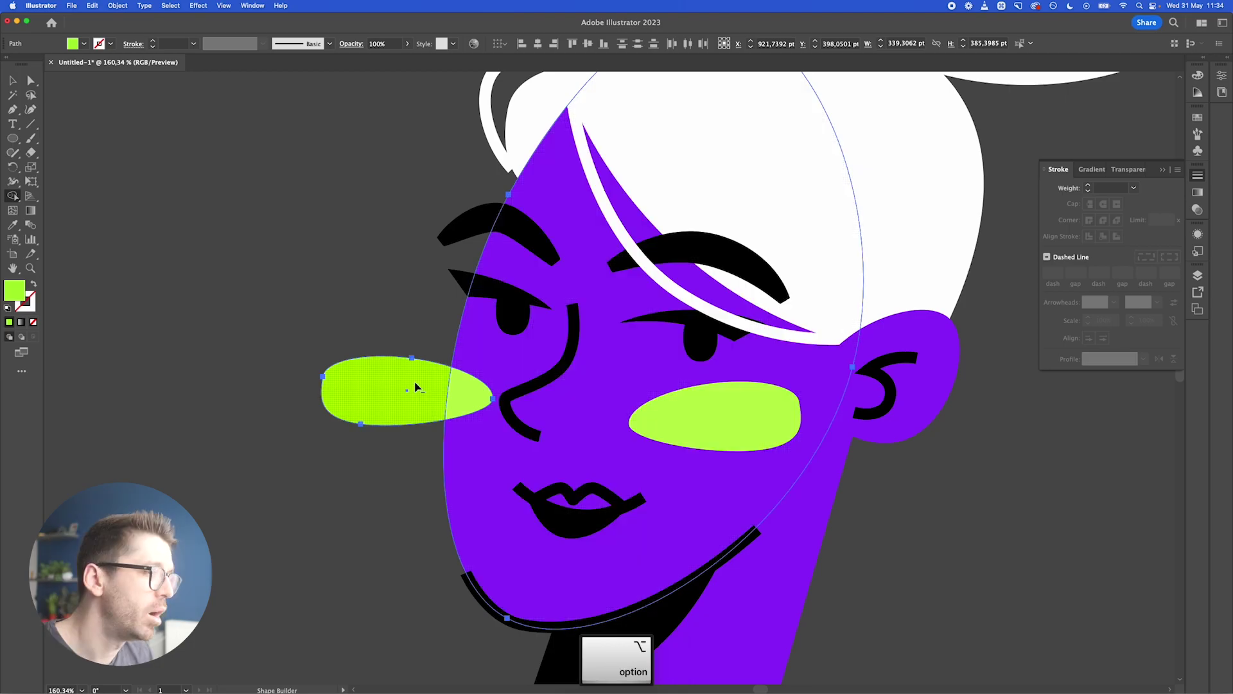
alt+click(414, 385)
key(v)
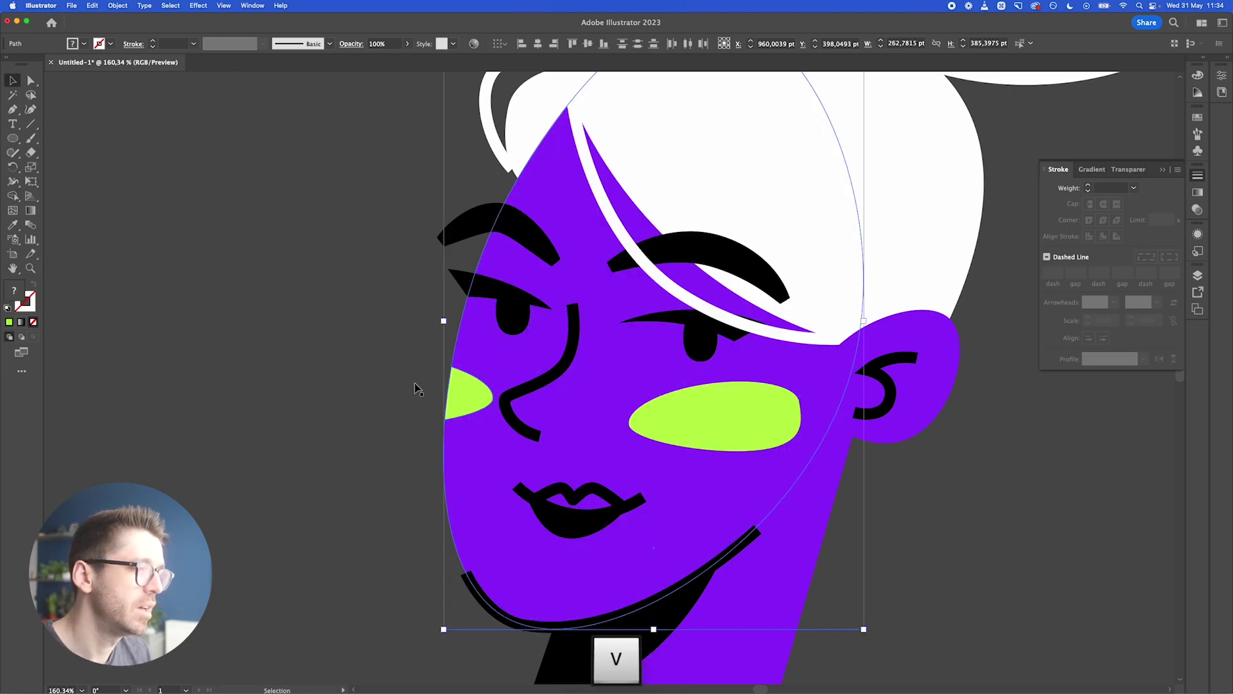
- Draw a freckle about 7 by 9 pt between the nose and the near cheek with the Pencil, filled with the cheek green
scroll(414, 384, down, 5)
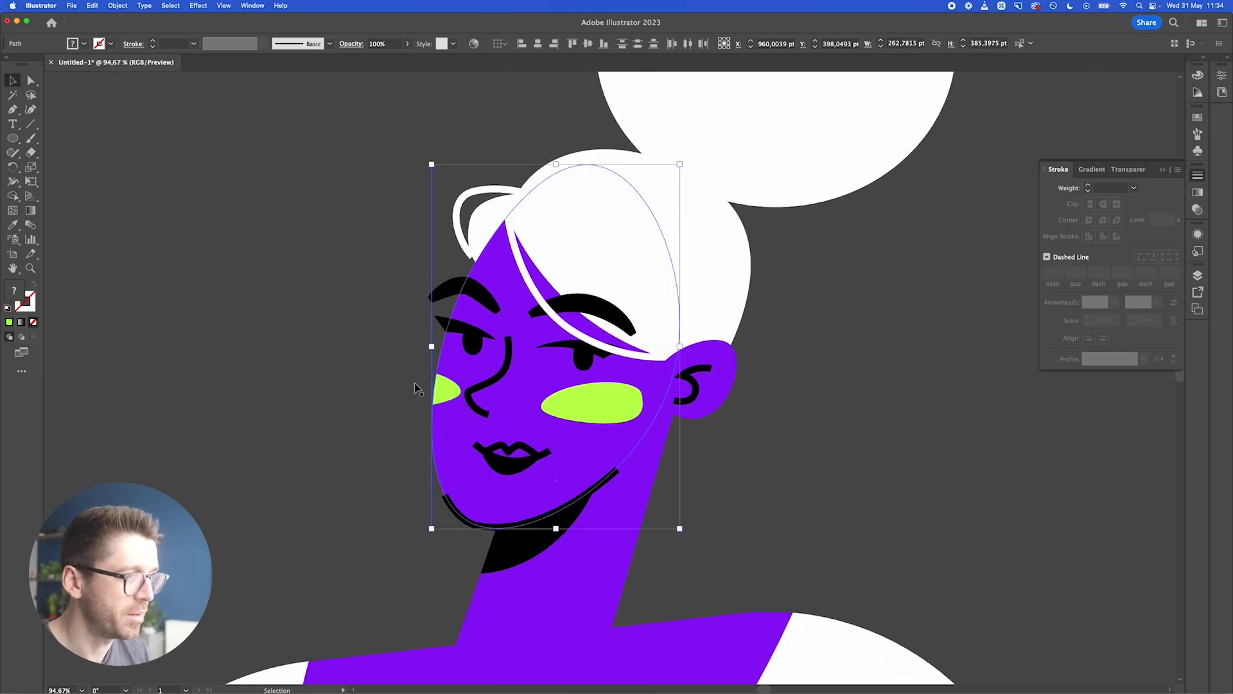
scroll(581, 350, up, 5)
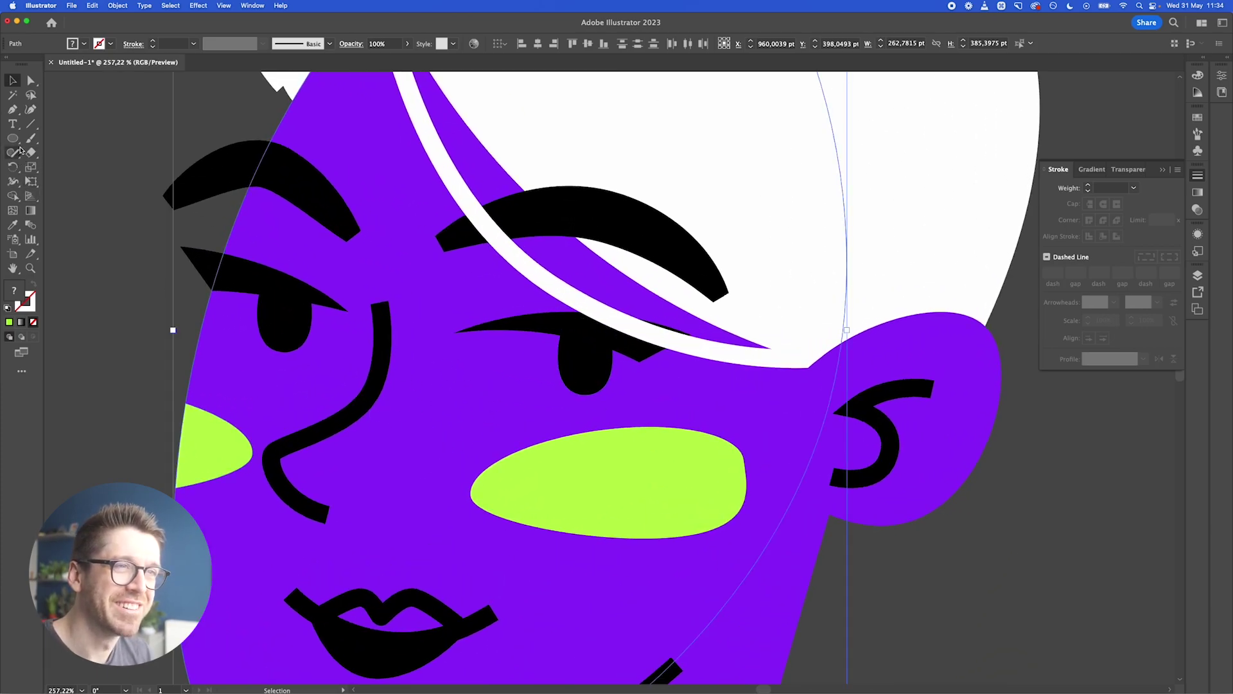
drag(11, 156, 61, 164)
mouse_move(460, 411)
mouse_down()
mouse_move(453, 429)
mouse_move(448, 409)
mouse_move(449, 431)
mouse_up()
key(i)
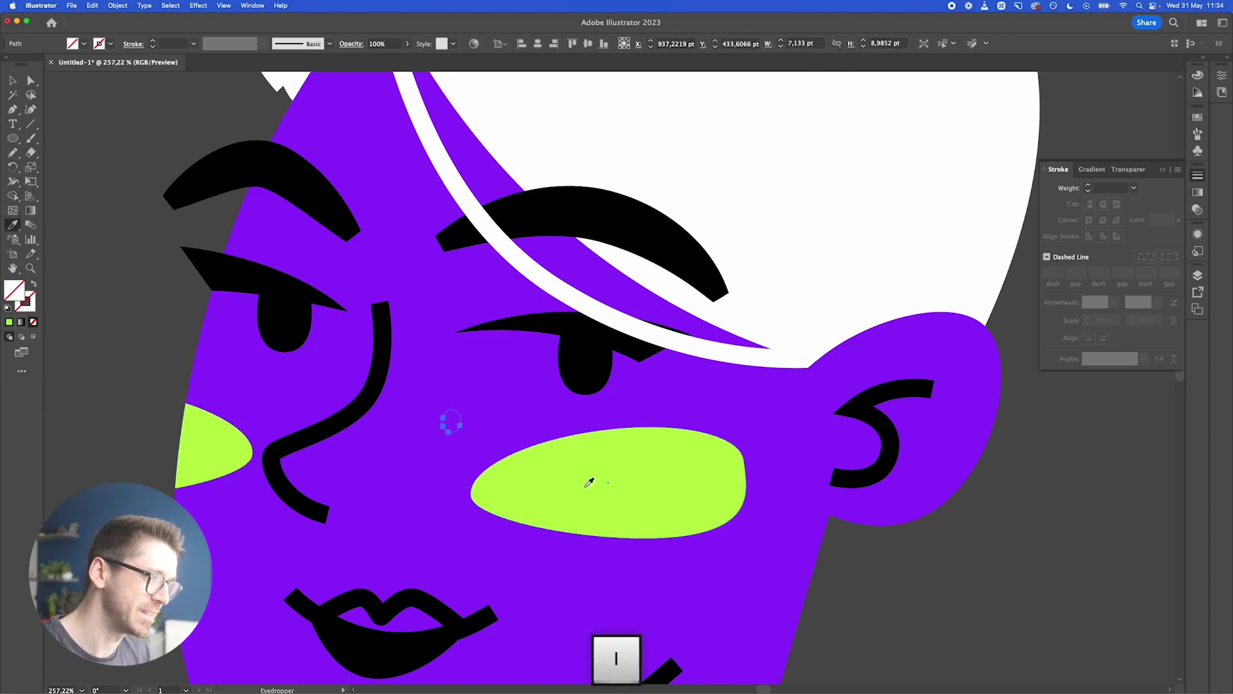
click(587, 478)
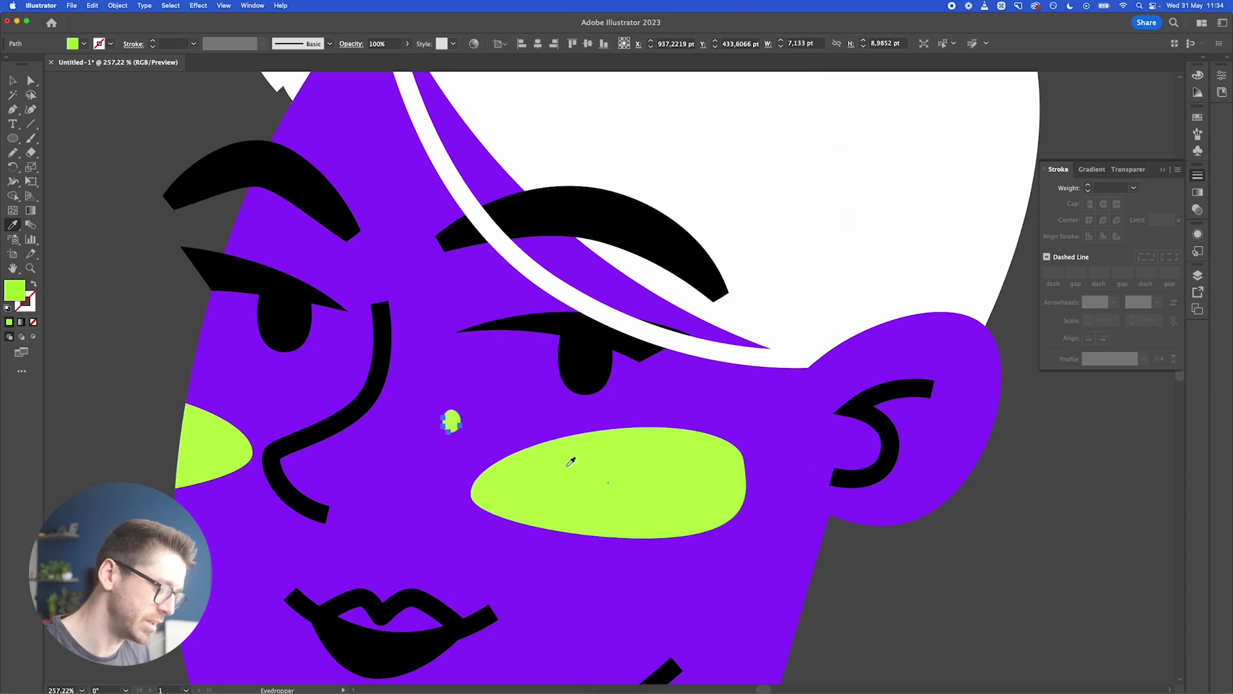
- Draw more small freckle outlines with the Pencil tool around the first one and below the far eye
key(b)
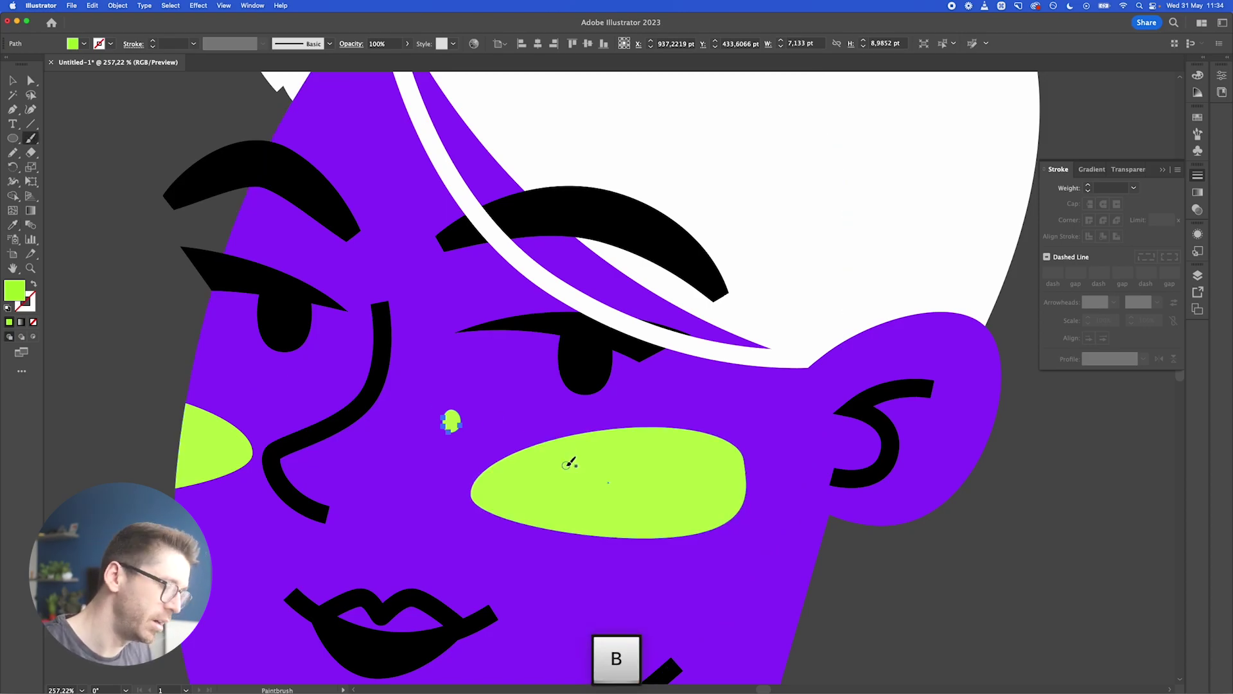
key(n)
mouse_move(393, 446)
mouse_down()
mouse_move(402, 454)
mouse_move(408, 435)
mouse_move(396, 442)
mouse_up()
mouse_move(441, 358)
mouse_down()
mouse_move(440, 371)
mouse_move(435, 357)
mouse_move(496, 405)
mouse_move(483, 399)
mouse_up()
mouse_move(478, 445)
mouse_down()
mouse_move(491, 449)
mouse_move(473, 434)
mouse_move(476, 450)
mouse_up()
mouse_move(321, 374)
mouse_down()
mouse_move(296, 387)
mouse_move(324, 377)
mouse_up()
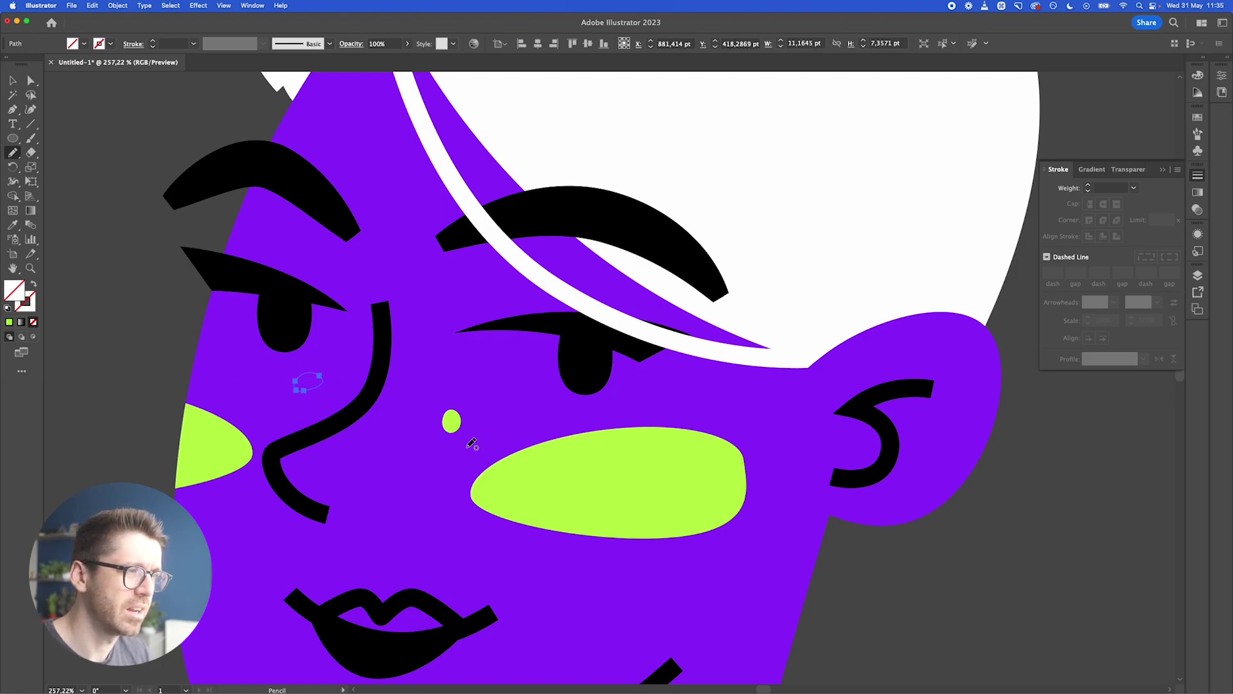
- Fill the new freckle outlines with the green sampled from the near cheek patch
key(v)
click(512, 409)
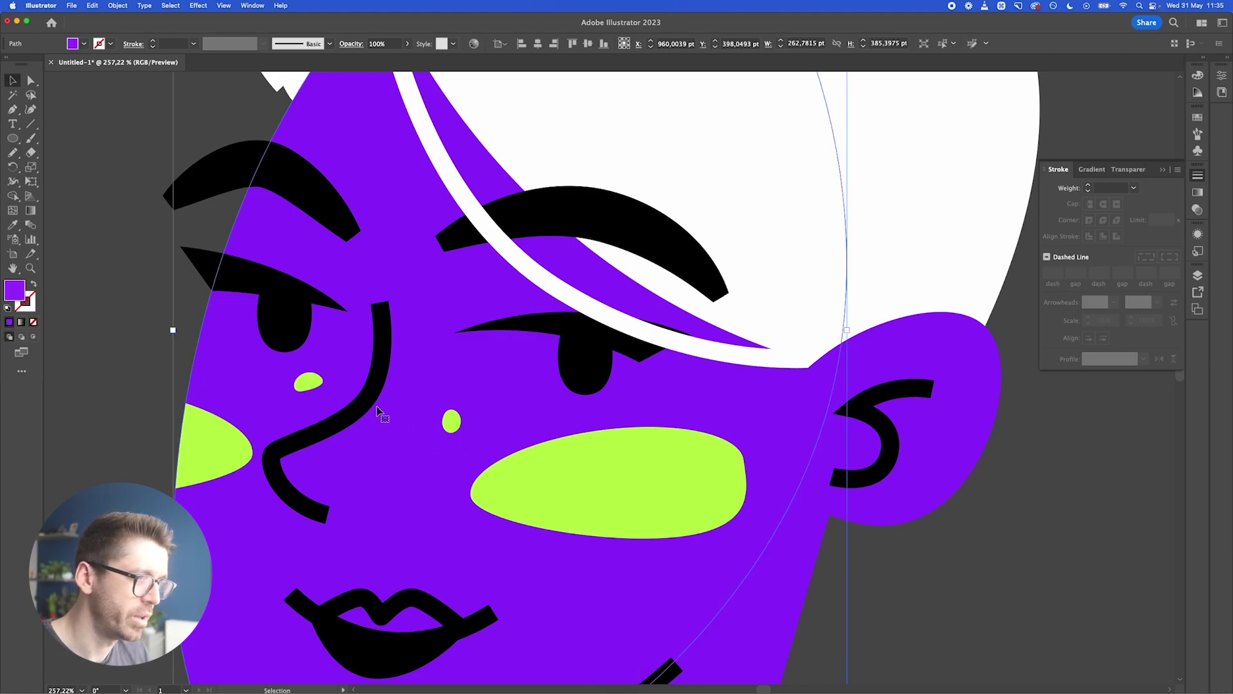
click(488, 405)
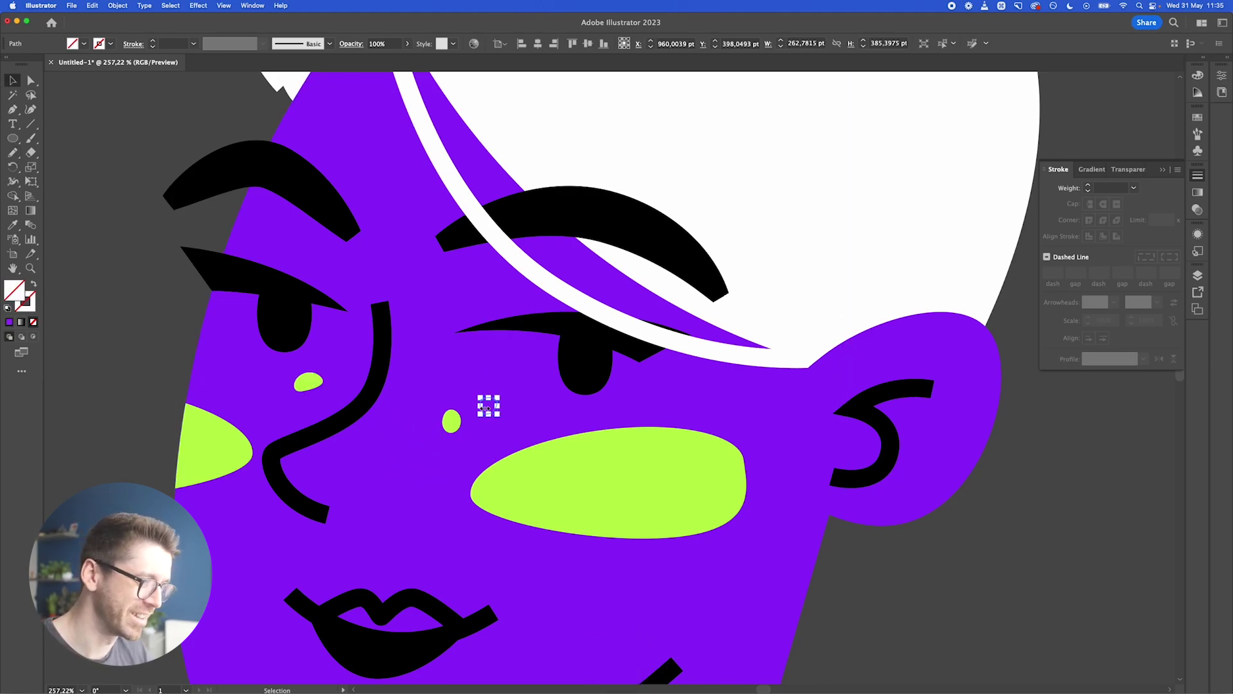
key(i)
click(583, 472)
key(v)
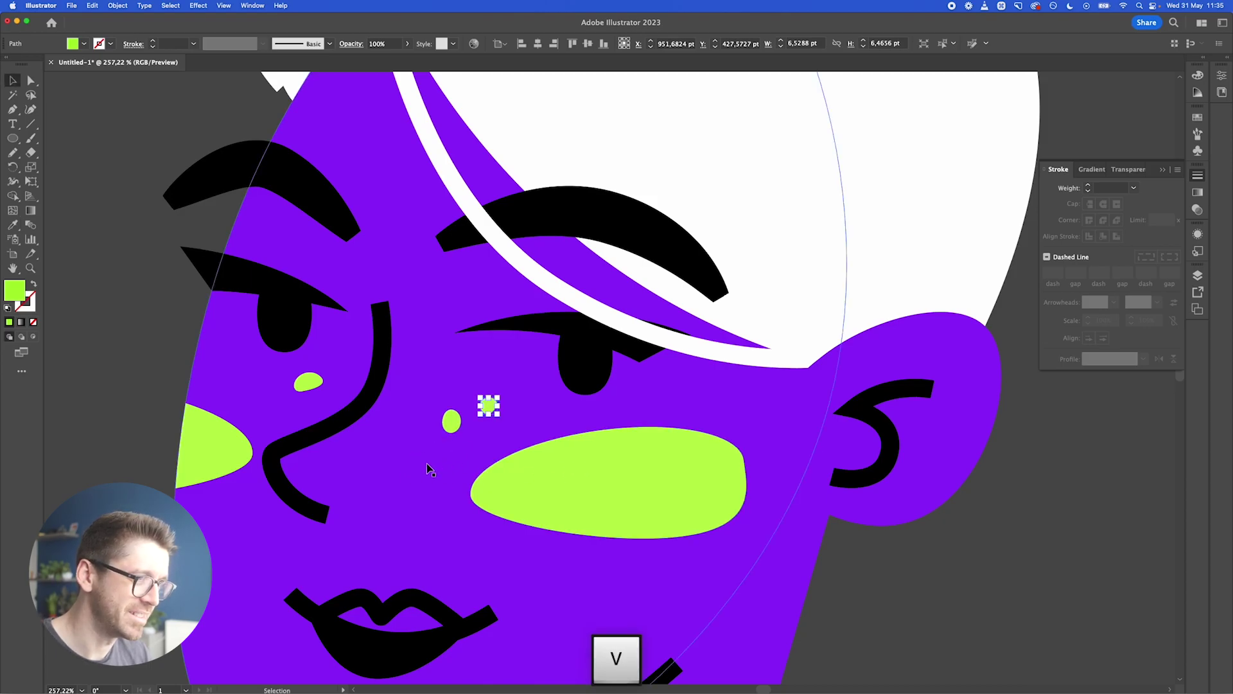
click(411, 450)
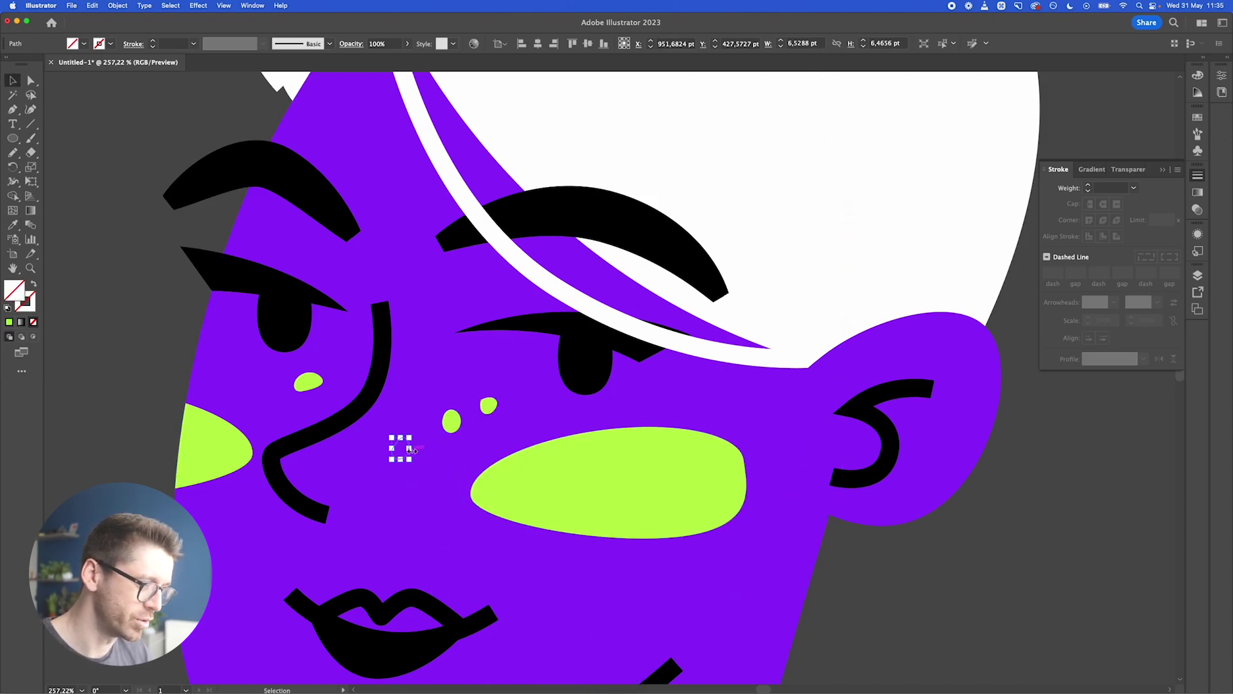
key(i)
click(583, 490)
key(v)
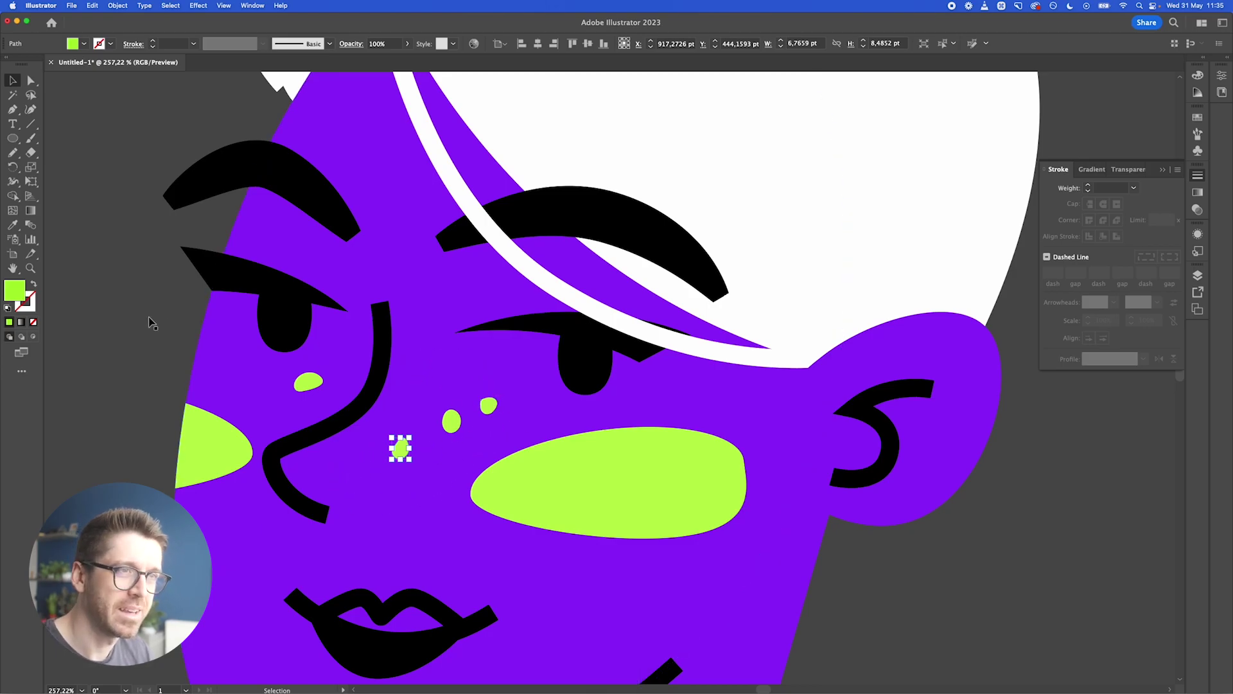
- Draw a freckle about 9 by 7 pt above the others beside the nose bridge and fill it with the cheek green
click(13, 153)
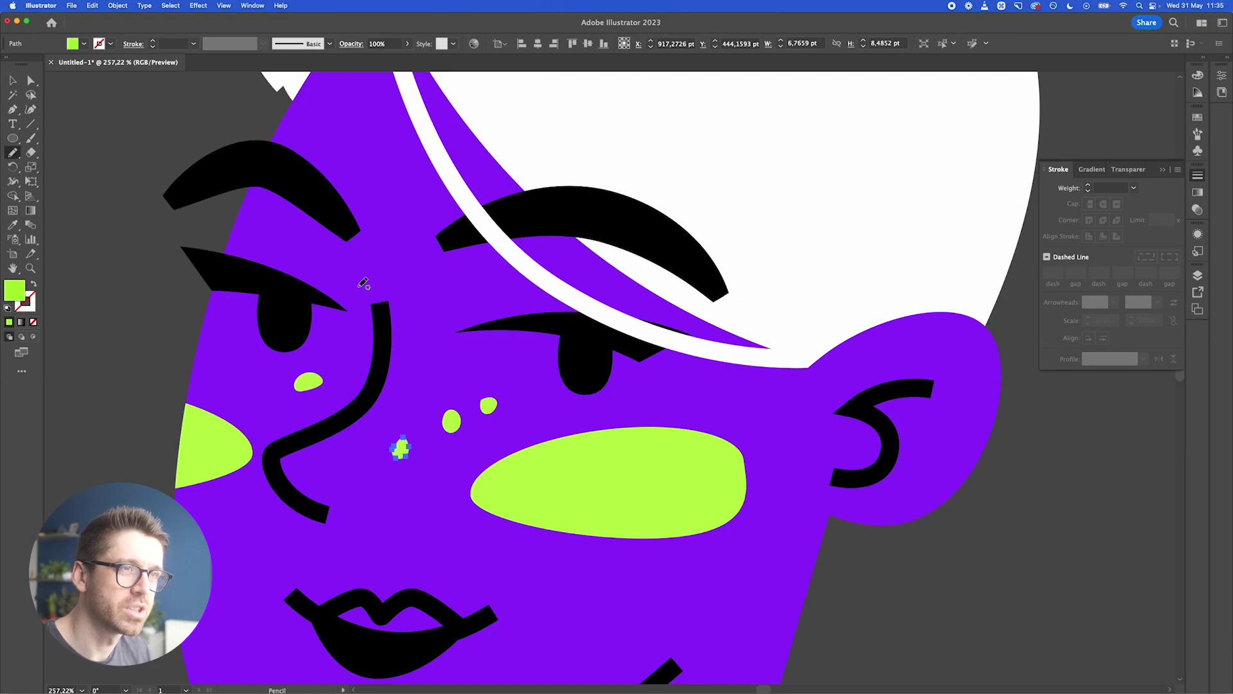
mouse_move(446, 385)
mouse_down()
mouse_move(420, 392)
mouse_move(419, 380)
mouse_move(448, 385)
mouse_up()
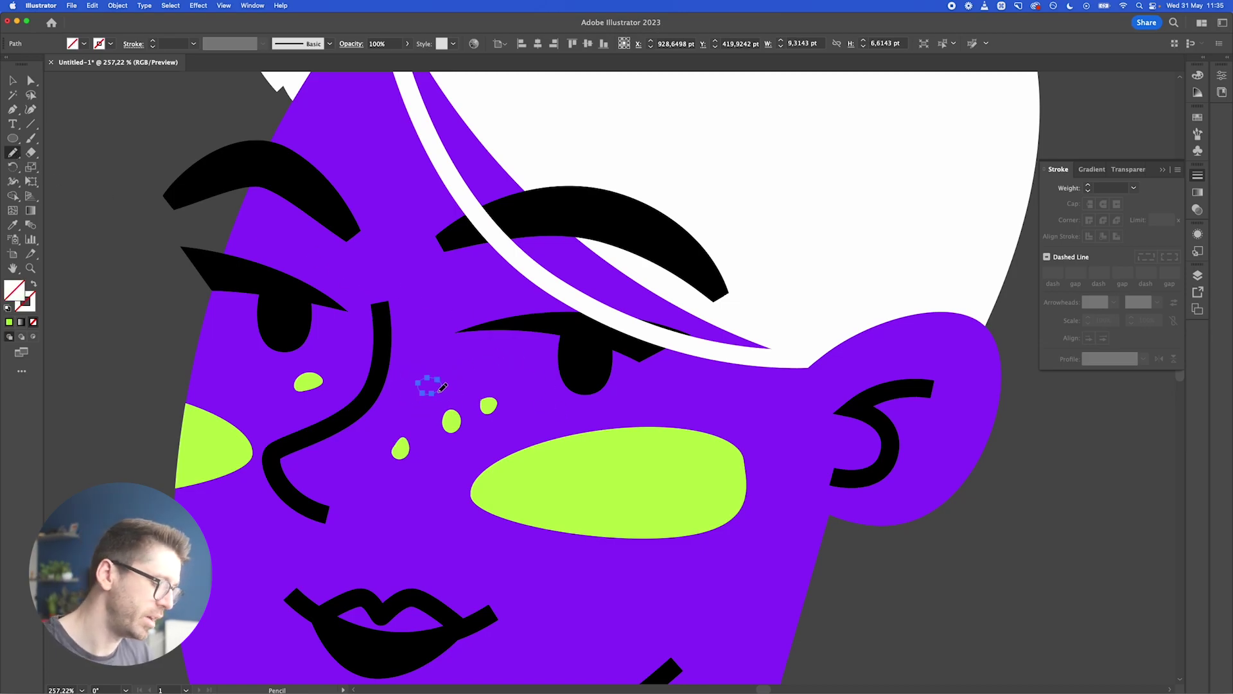
key(i)
click(565, 501)
key(v)
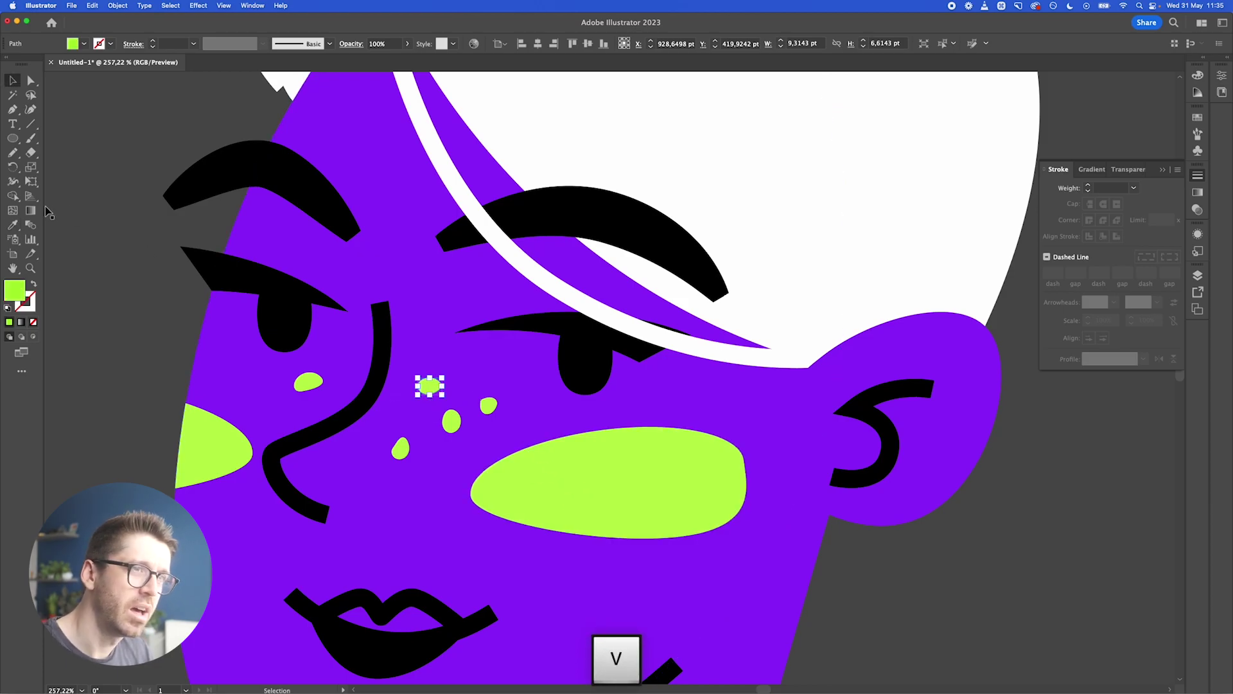
- Draw a freckle about 7 by 5 pt by the near cheek patch's pointed end and fill it with the cheek green
click(14, 153)
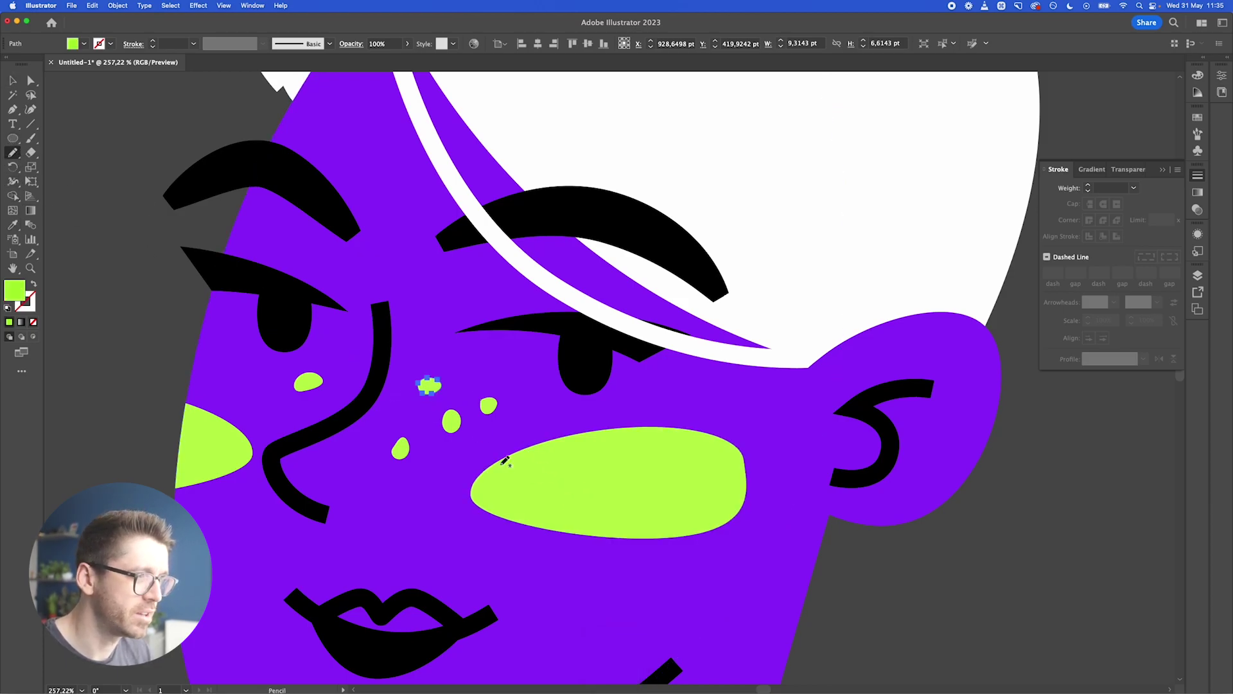
drag(457, 454, 460, 454)
key(i)
click(557, 468)
- Draw a freckle about 8 by 4 pt above the far cheek patch's tip and fill it with the cheek green
key(n)
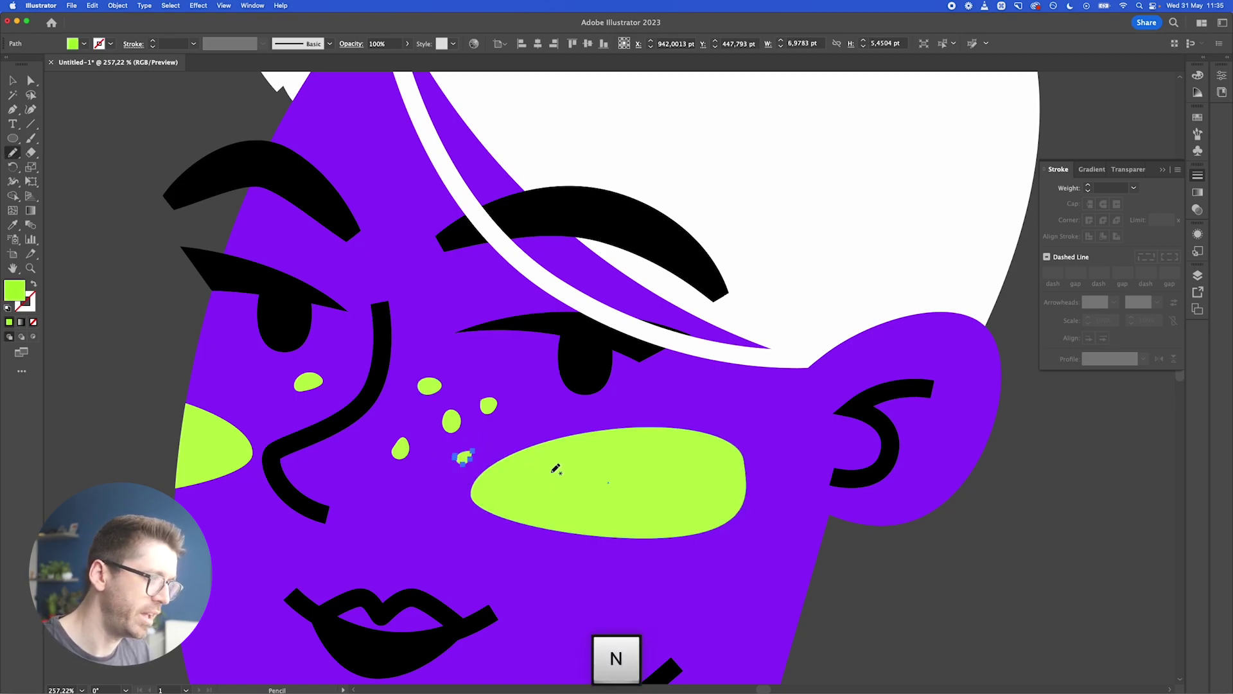
mouse_move(285, 409)
mouse_down()
mouse_move(270, 418)
mouse_move(264, 407)
mouse_move(286, 411)
mouse_up()
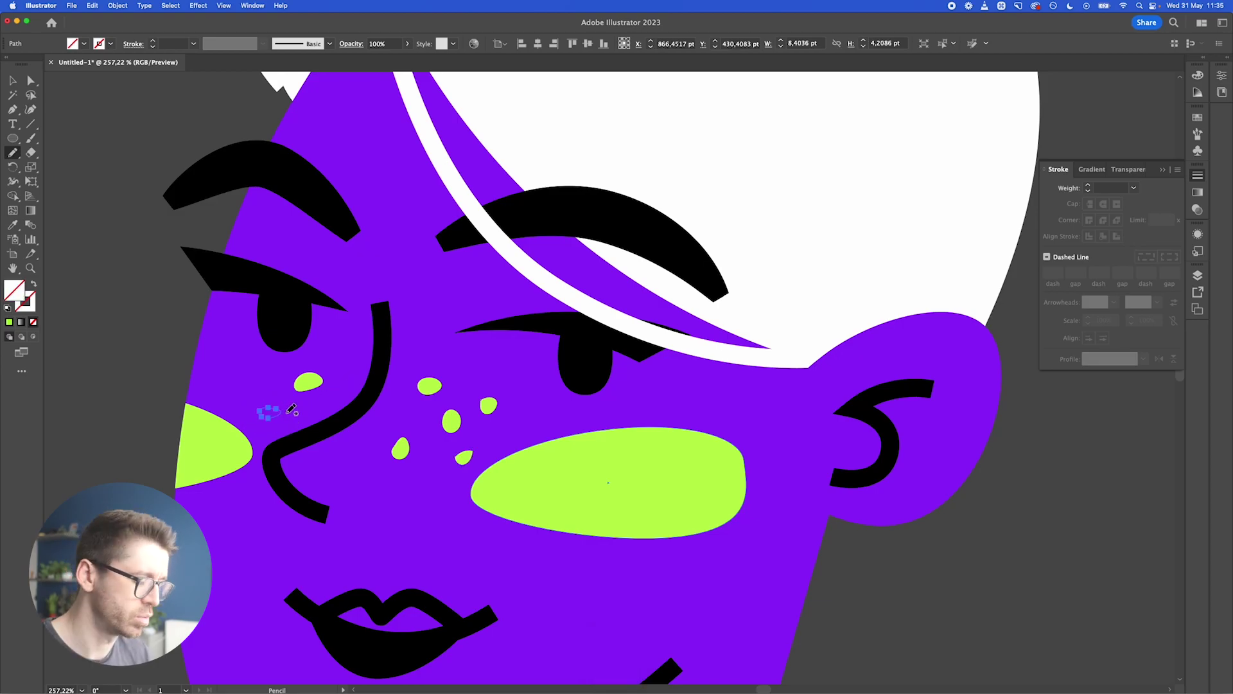
key(i)
click(309, 383)
key(v)
- Draw a freckle about 10 by 6 pt directly below the far eye and fill it with the cheek green
key(n)
mouse_move(273, 379)
mouse_down()
mouse_move(245, 383)
mouse_move(271, 379)
mouse_up()
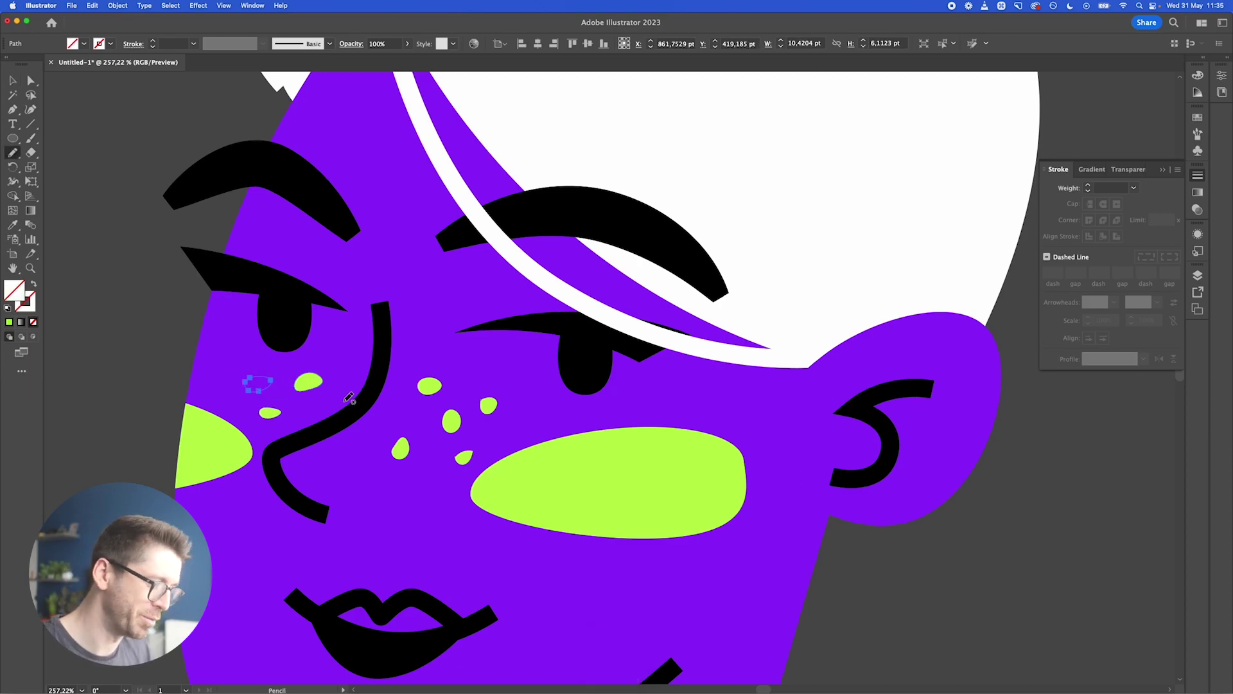
key(i)
click(308, 382)
key(n)
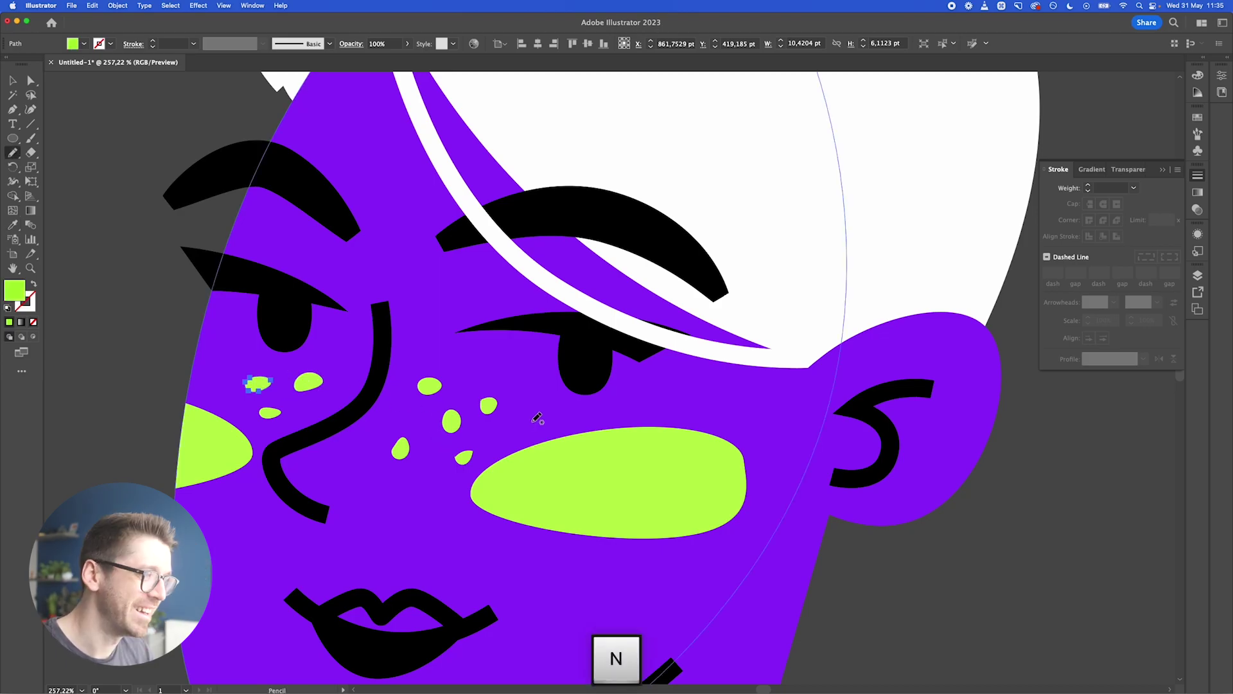
- Draw a freckle about 9 by 6 pt between the near eye and cheek patch, and fill it with the cheek green
drag(533, 423, 532, 419)
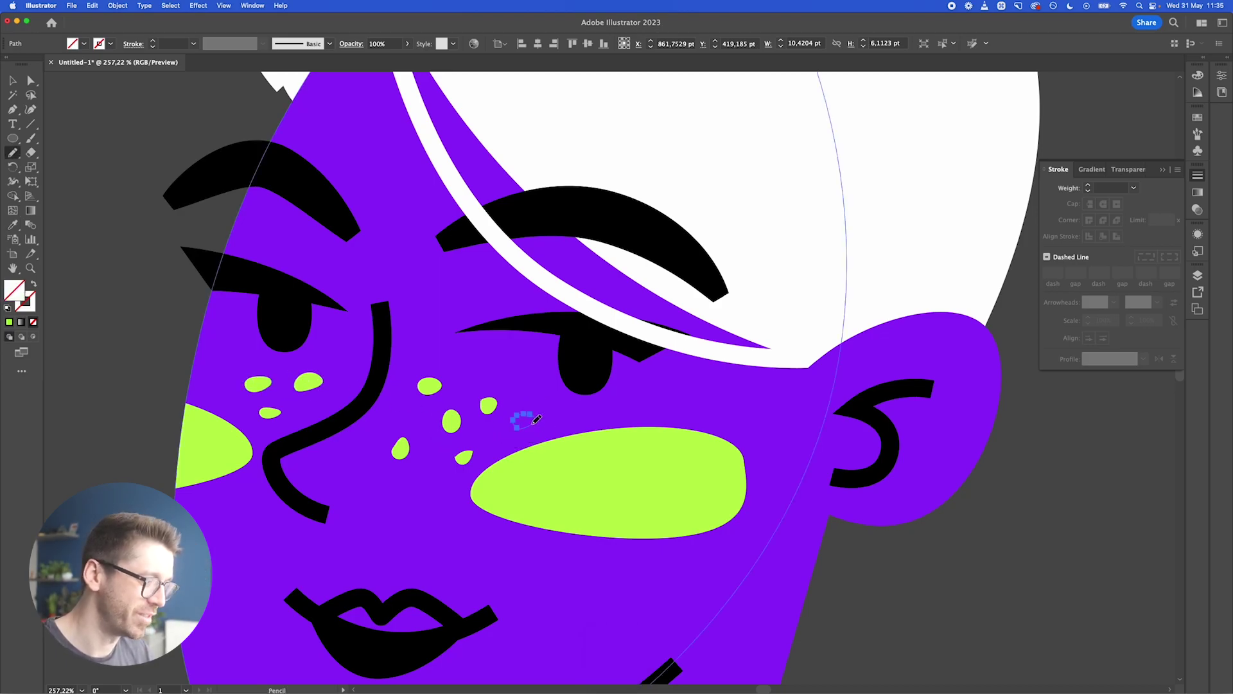
key(i)
click(604, 479)
key(v)
scroll(505, 437, down, 10)
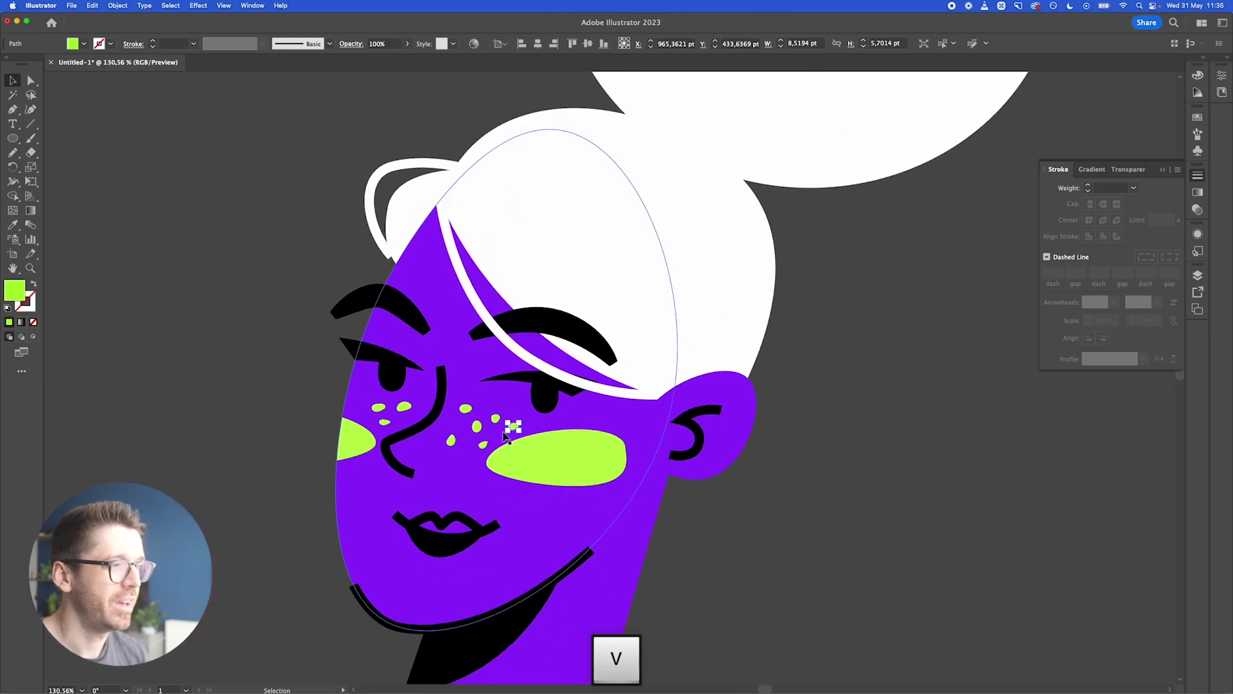
scroll(505, 438, down, 3)
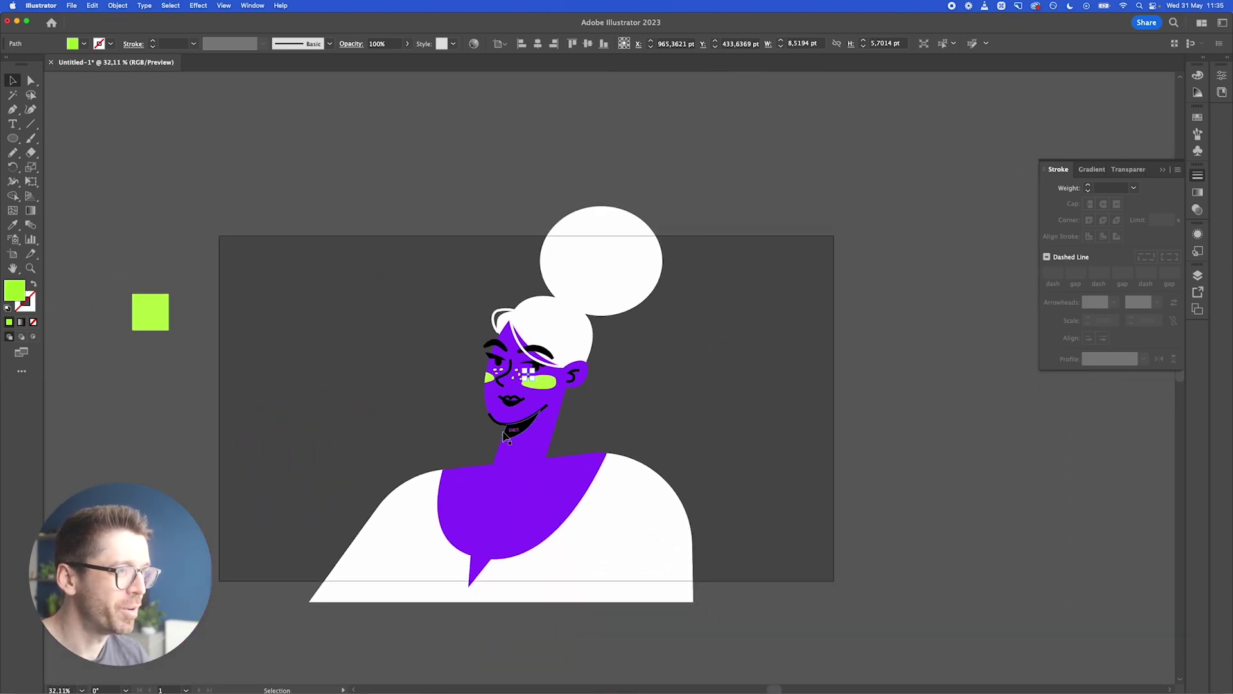
click(878, 443)
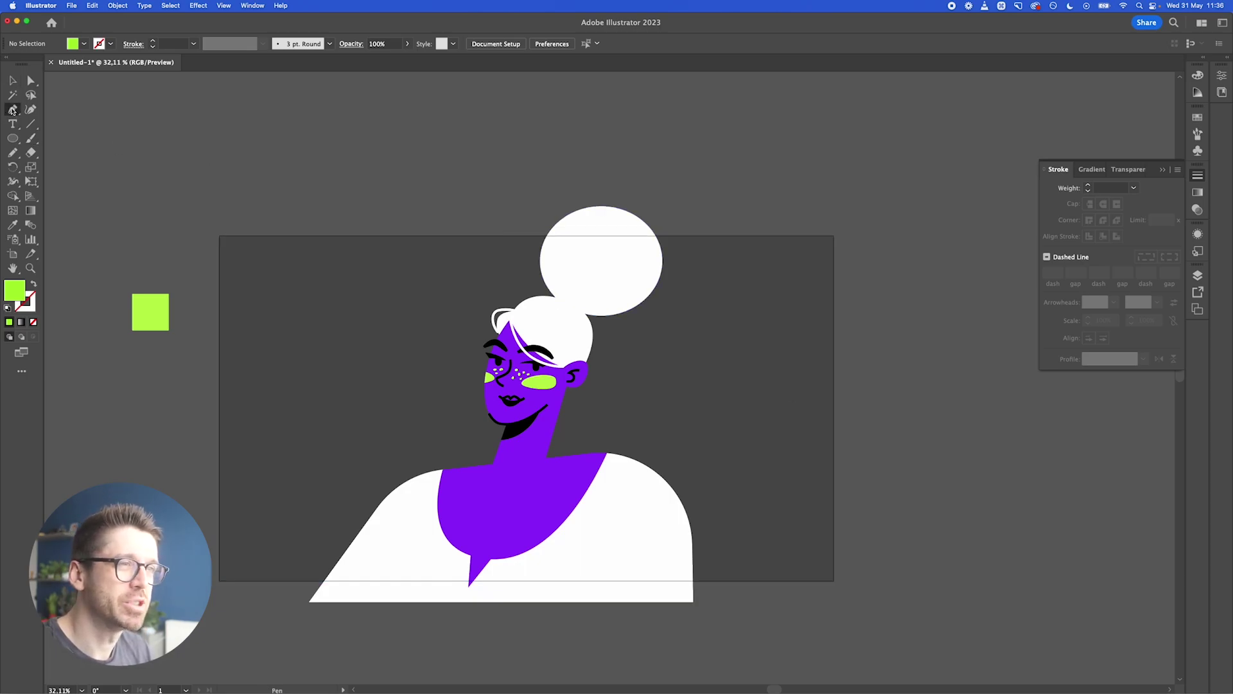
key(v)
click(276, 267)
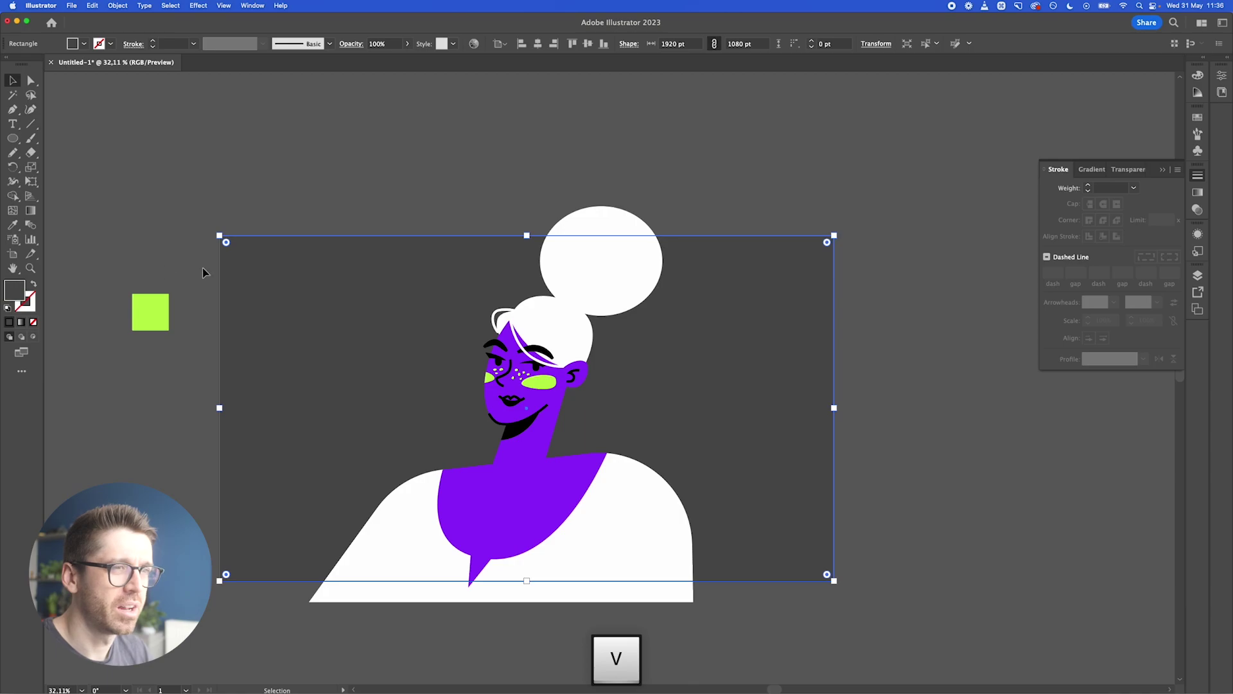
double_click(16, 289)
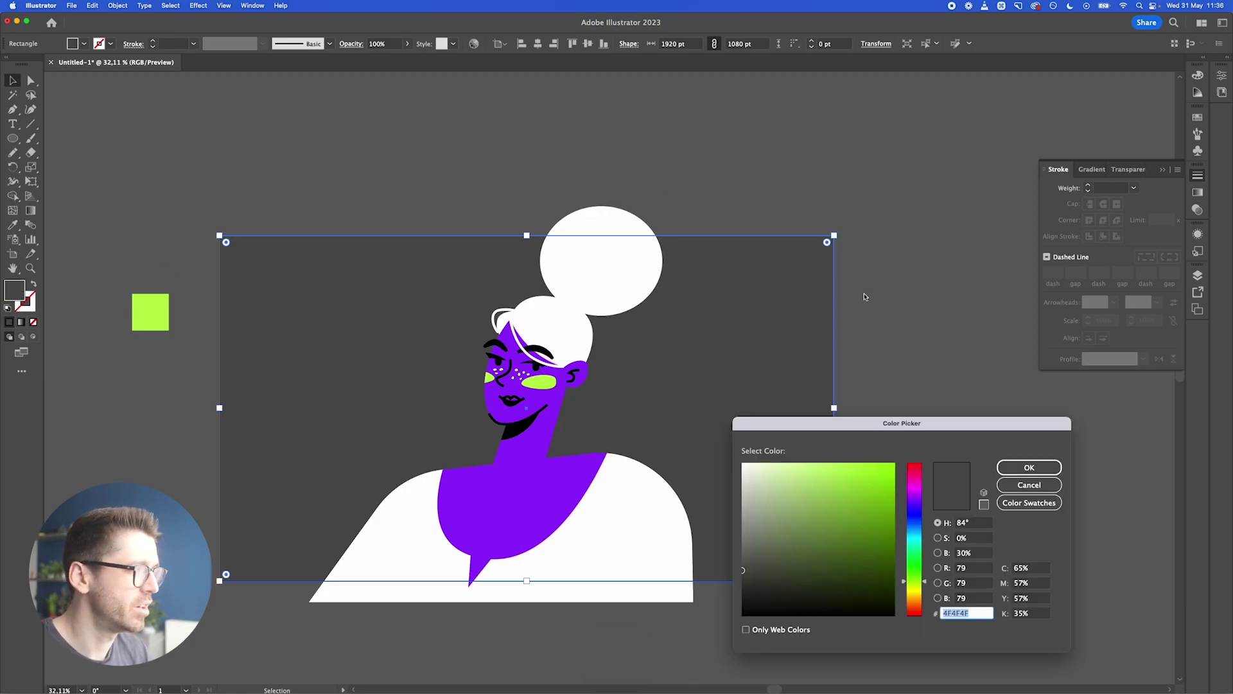
click(1045, 485)
- Draw a slanted four-sided panel with the Pen tool across the artboard's upper-left area, beside the head
click(13, 111)
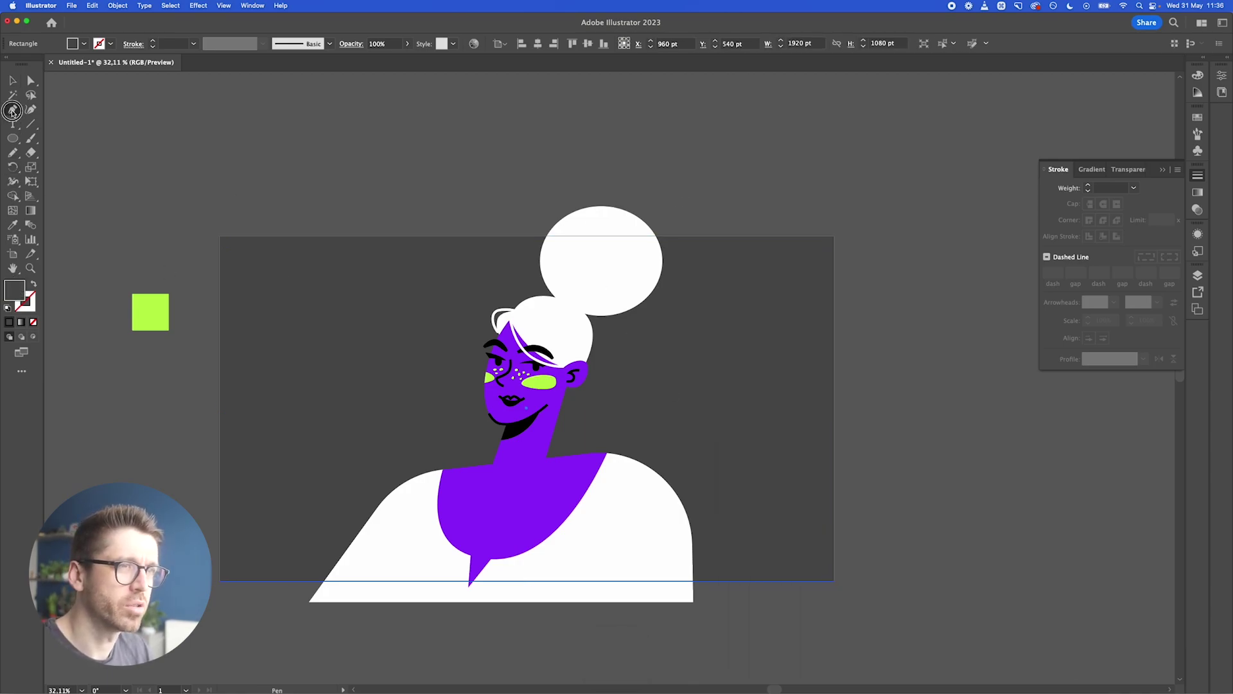
click(296, 206)
click(201, 432)
click(395, 432)
click(455, 196)
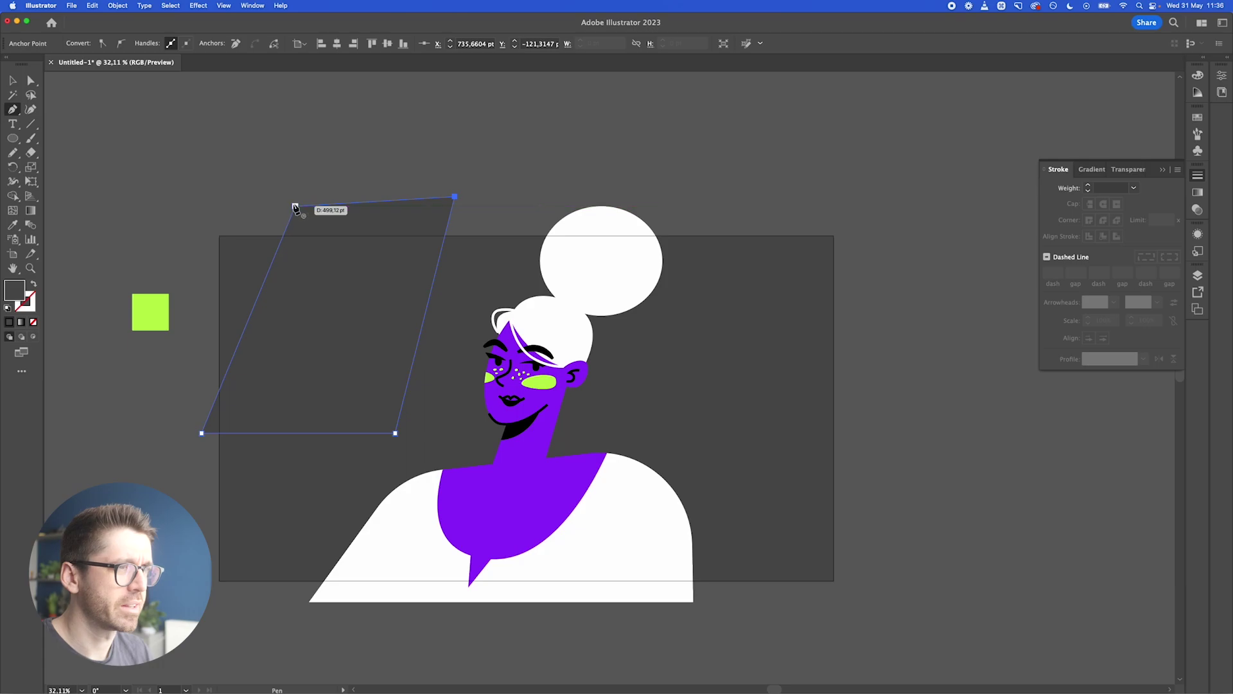
click(296, 207)
- Fill the new panel with a grey slightly lighter than the background rectangle
key(v)
double_click(17, 293)
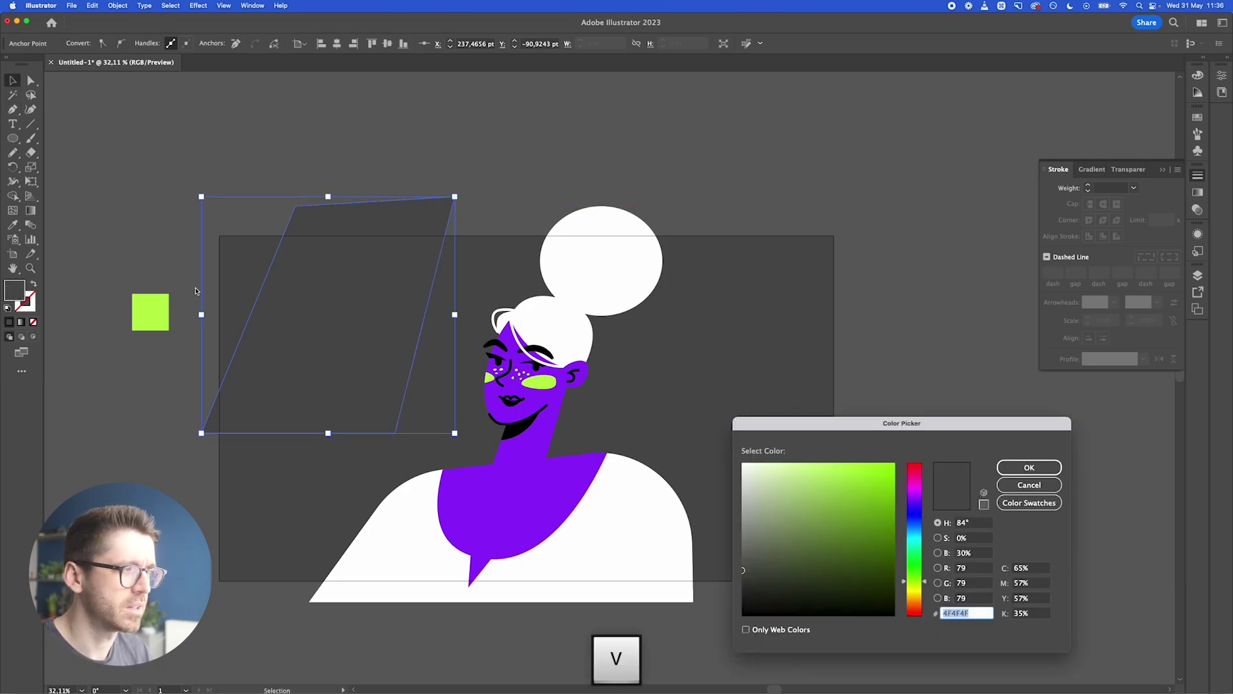
mouse_move(749, 579)
mouse_down()
mouse_move(730, 596)
mouse_move(724, 553)
mouse_up()
click(1029, 467)
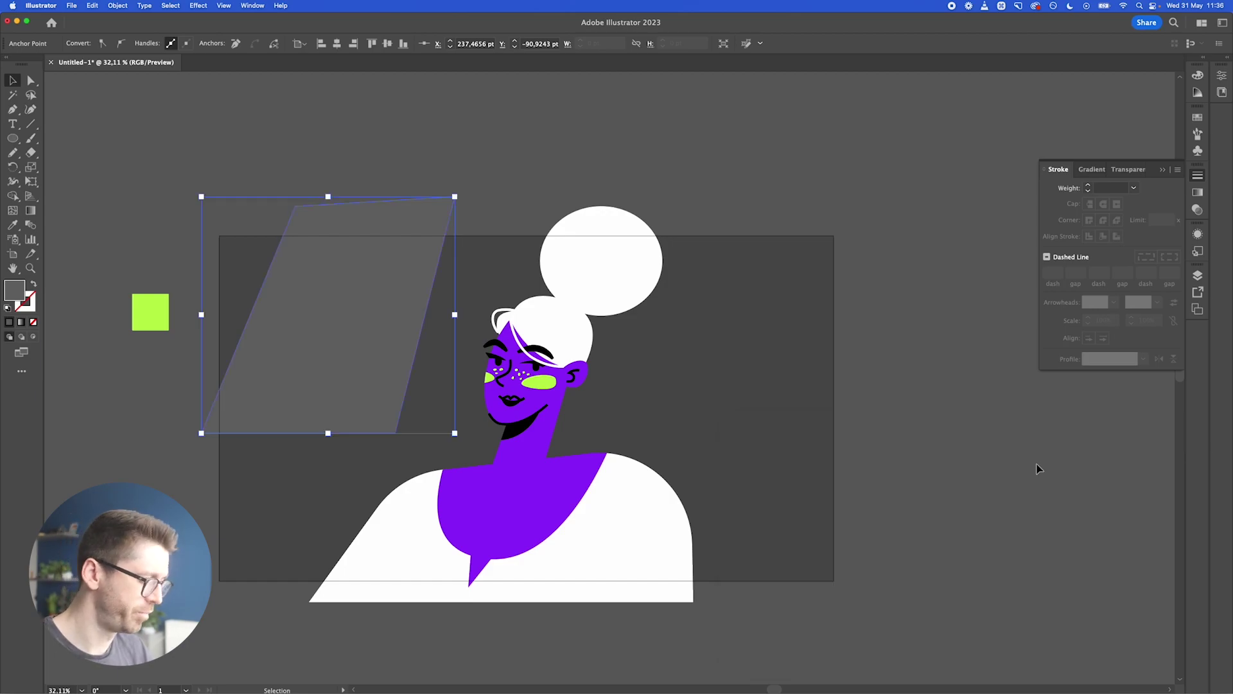
- Draw a second four-sided grey panel below the first one, overlapping the character's shoulder and the artboard's lower edge
key(p)
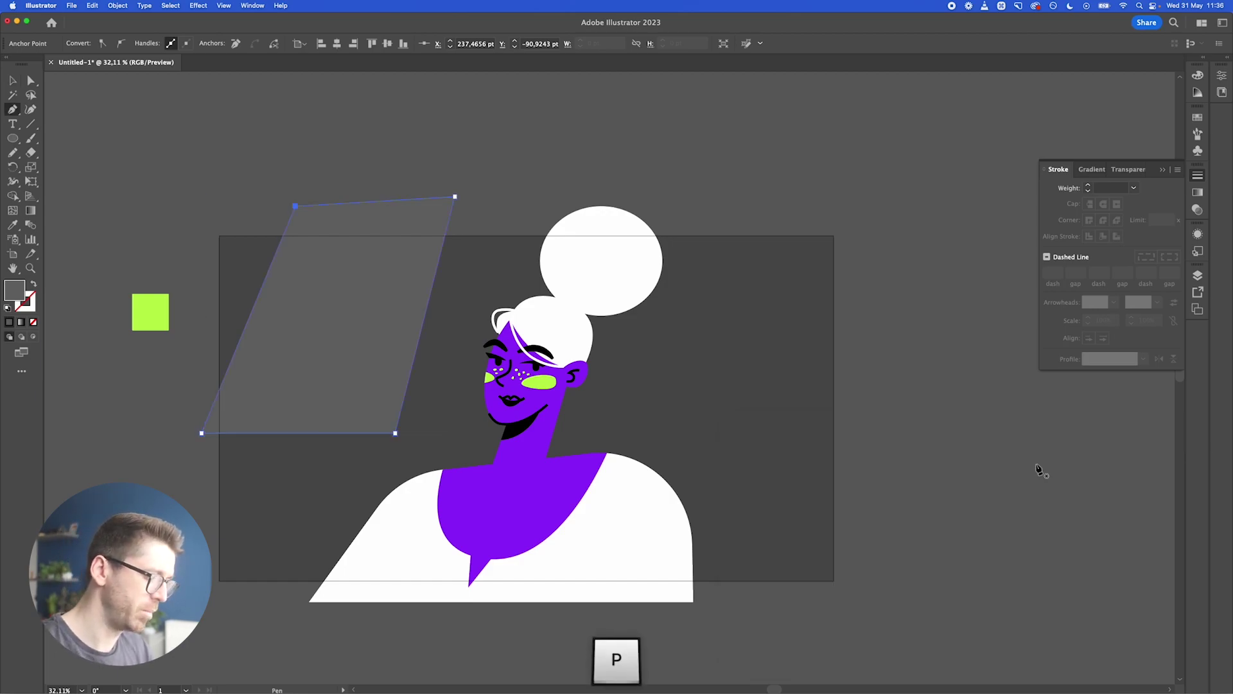
click(257, 610)
click(242, 456)
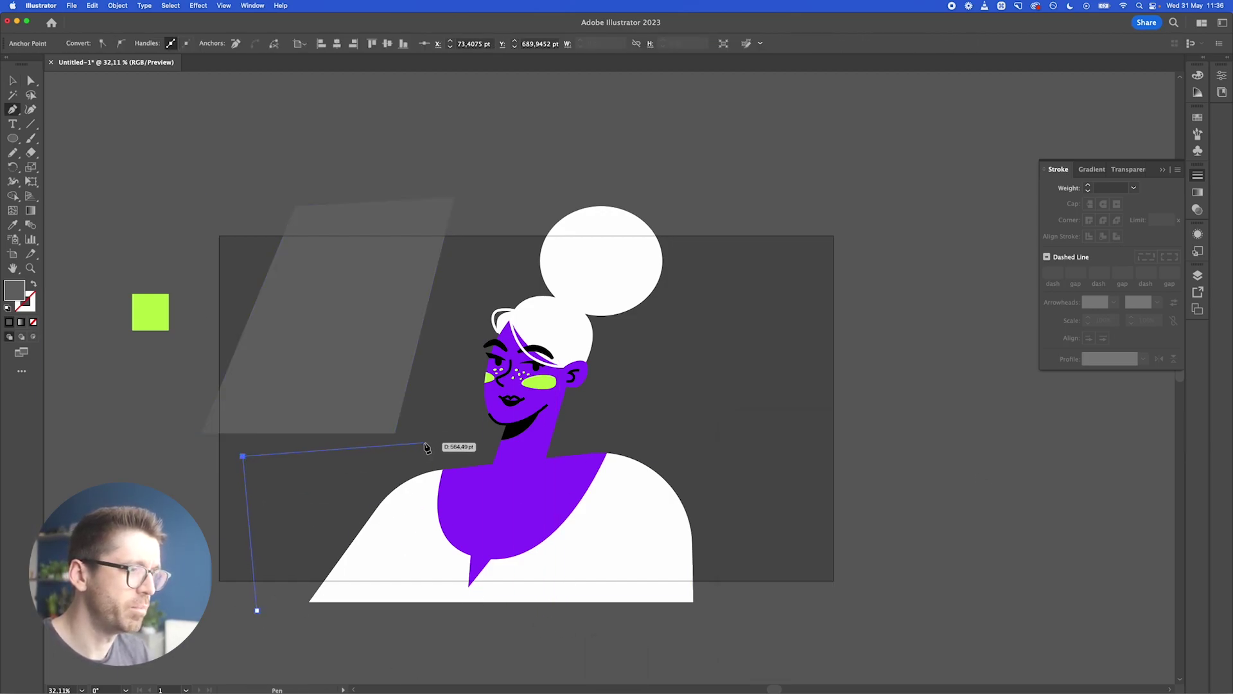
click(429, 443)
click(463, 638)
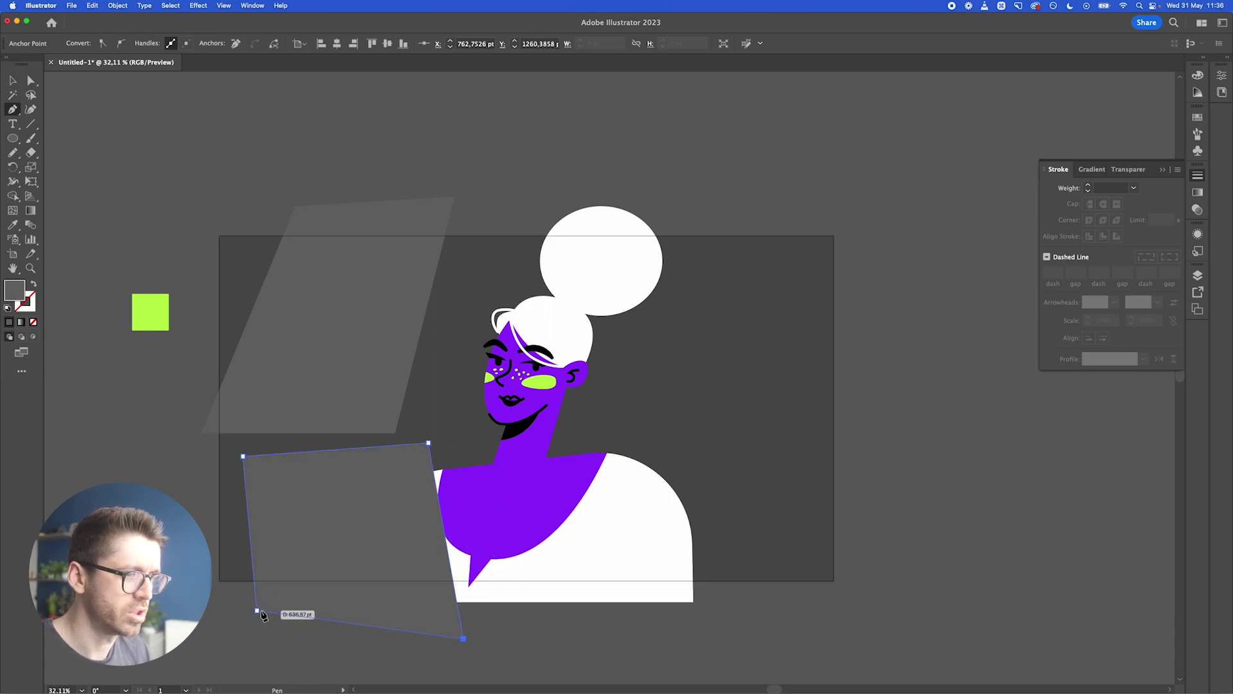
click(257, 611)
key(v)
- Draw a large slanted four-sided grey panel over the character's head, leaving a gap beside the first panel
key(p)
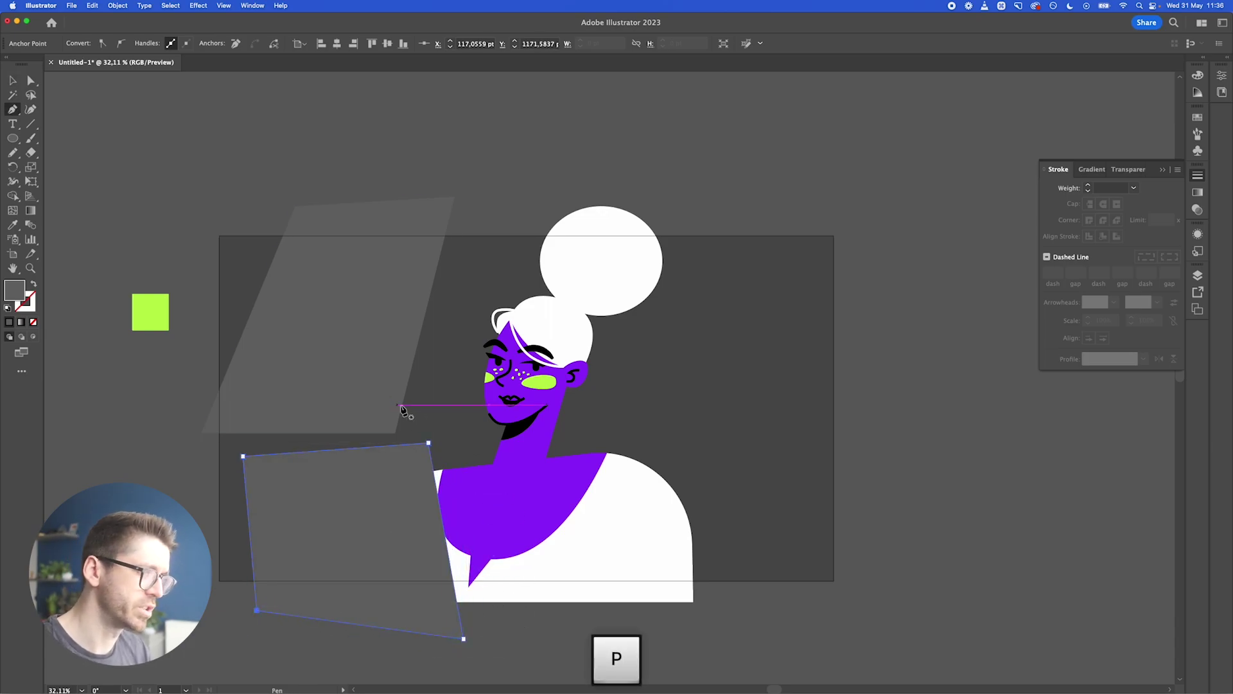
click(427, 424)
click(485, 190)
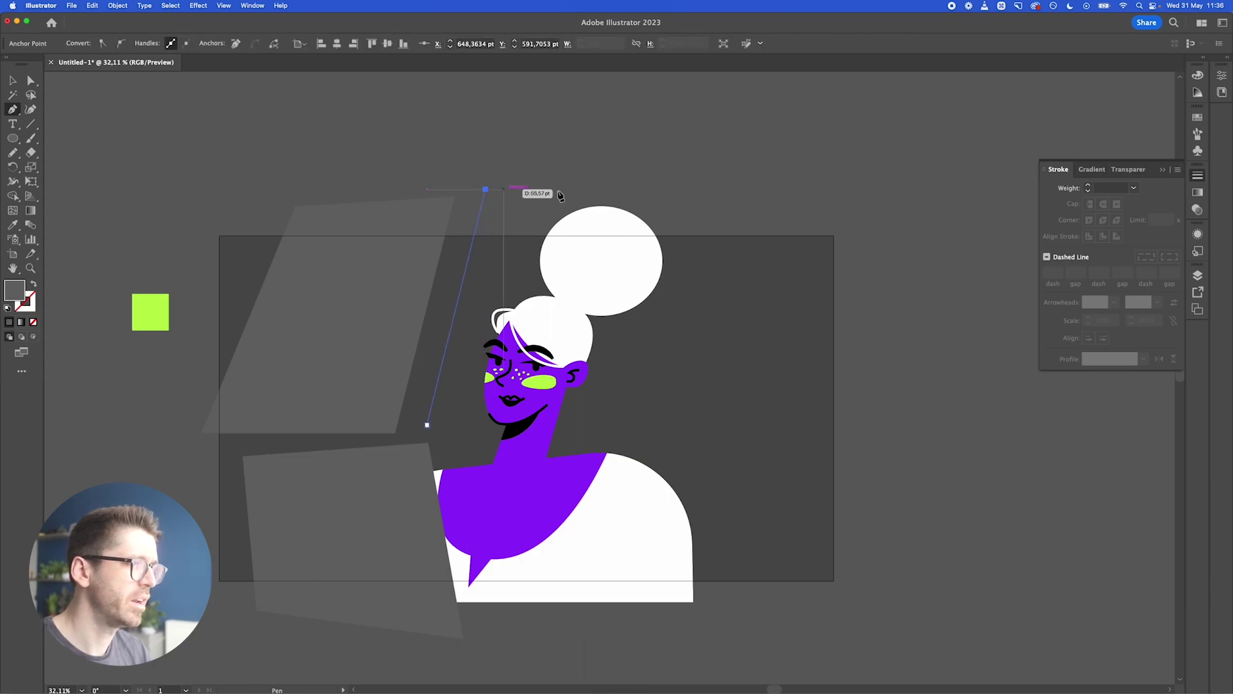
click(683, 216)
click(607, 439)
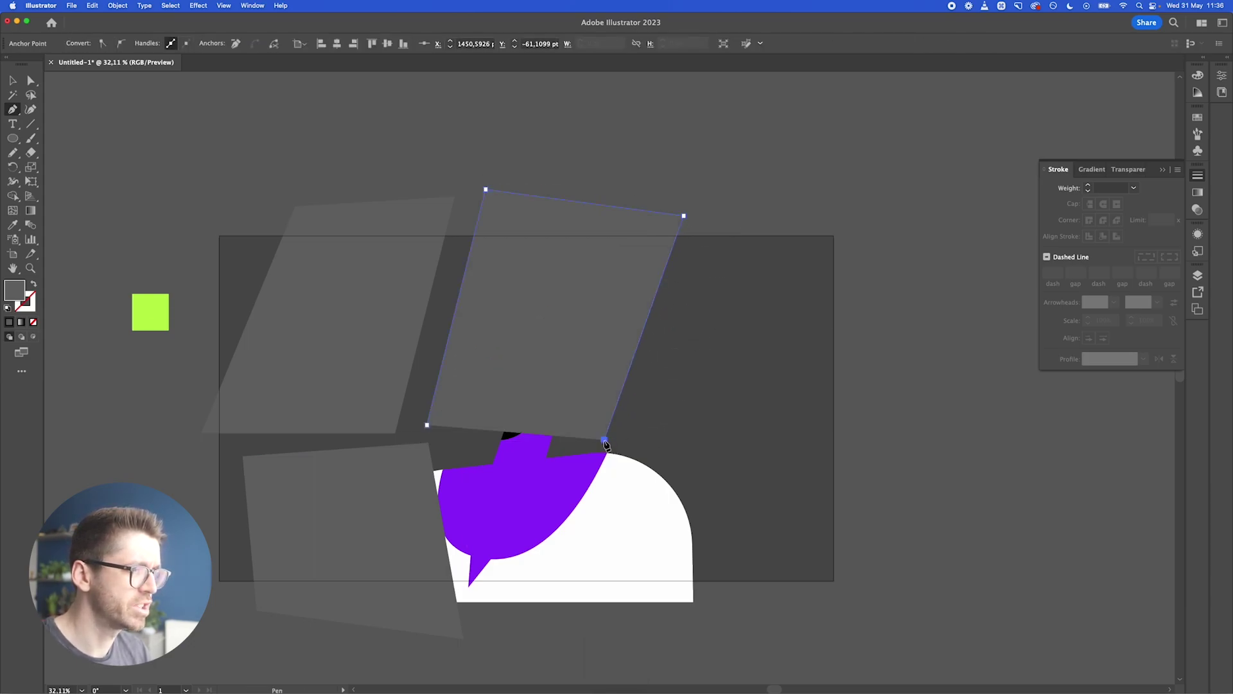
- Draw a four-sided grey panel over the character's near shoulder, widening towards the artboard's lower edge
click(625, 429)
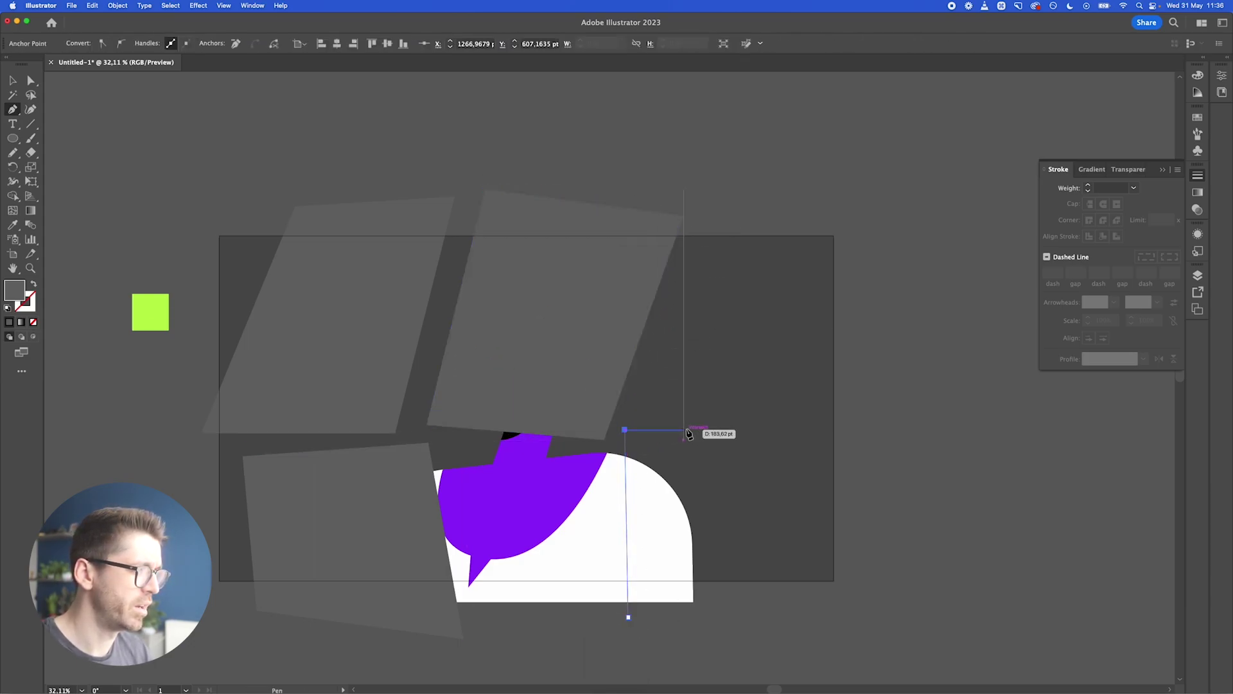
click(728, 429)
click(781, 608)
click(628, 616)
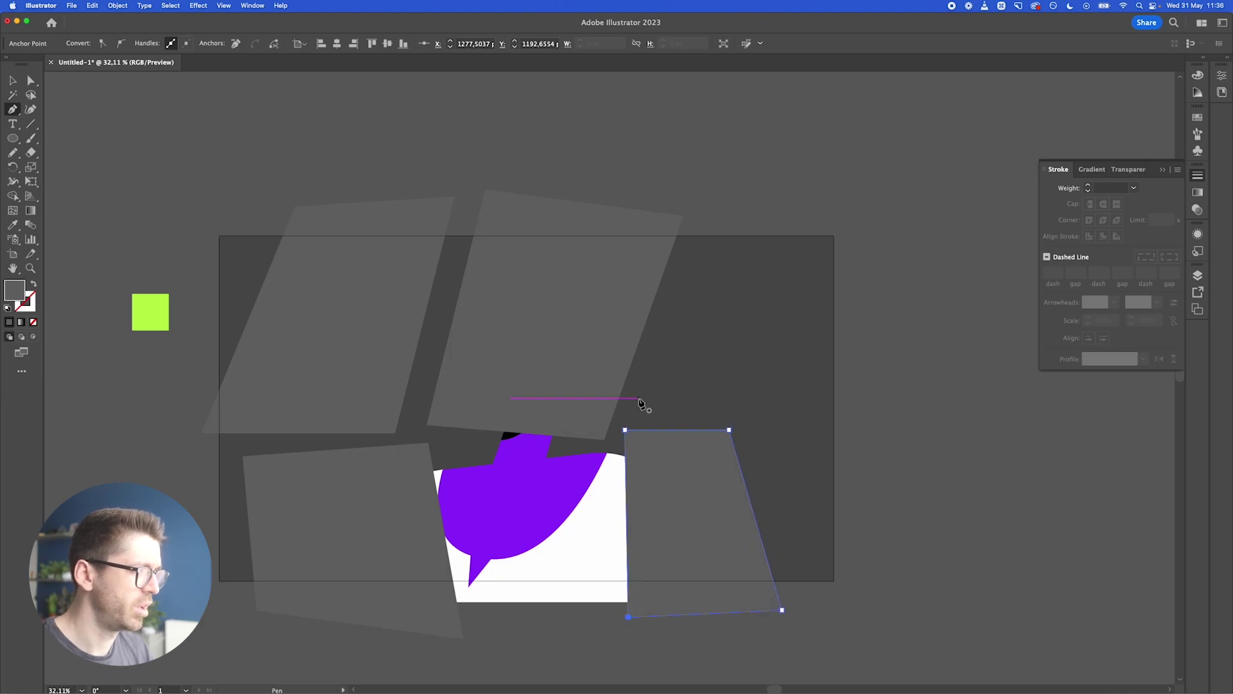
- Draw a narrow slanted grey panel between the large head panel and the artboard's right-hand side
click(646, 410)
click(725, 419)
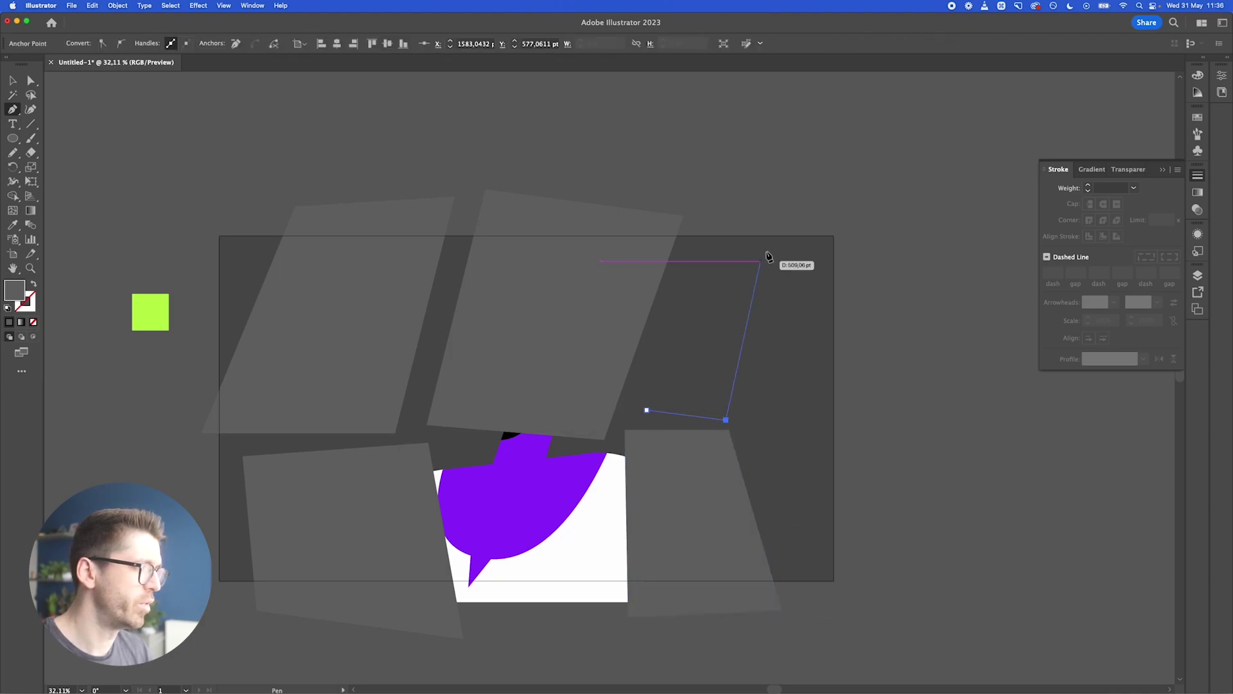
click(796, 216)
click(716, 214)
click(646, 409)
- Draw a tall angular grey panel along the artboard's right edge, with its inner corner pointing towards the character
click(825, 599)
click(756, 424)
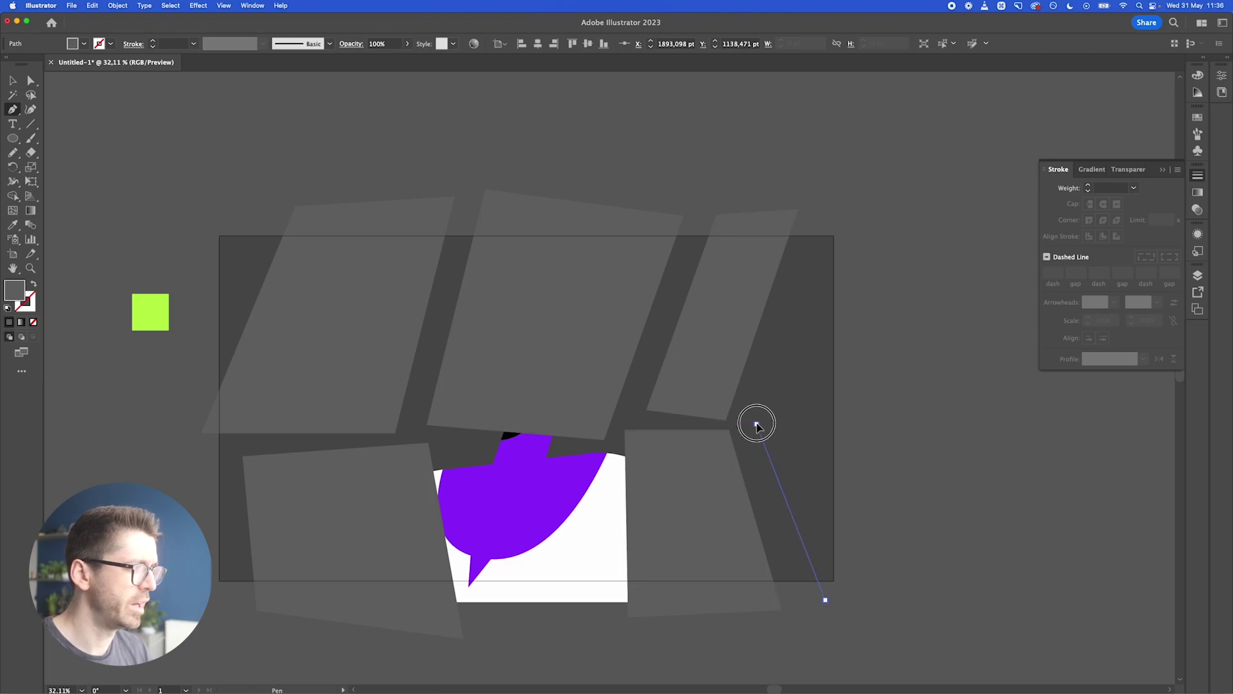
click(823, 213)
click(871, 226)
click(857, 608)
click(825, 599)
- Select all the grey panels together with the background rectangle and send them to the back, behind the character
key(v)
key(shift)
shift+click(687, 385)
shift+click(373, 369)
shift+click(274, 507)
shift+click(234, 504)
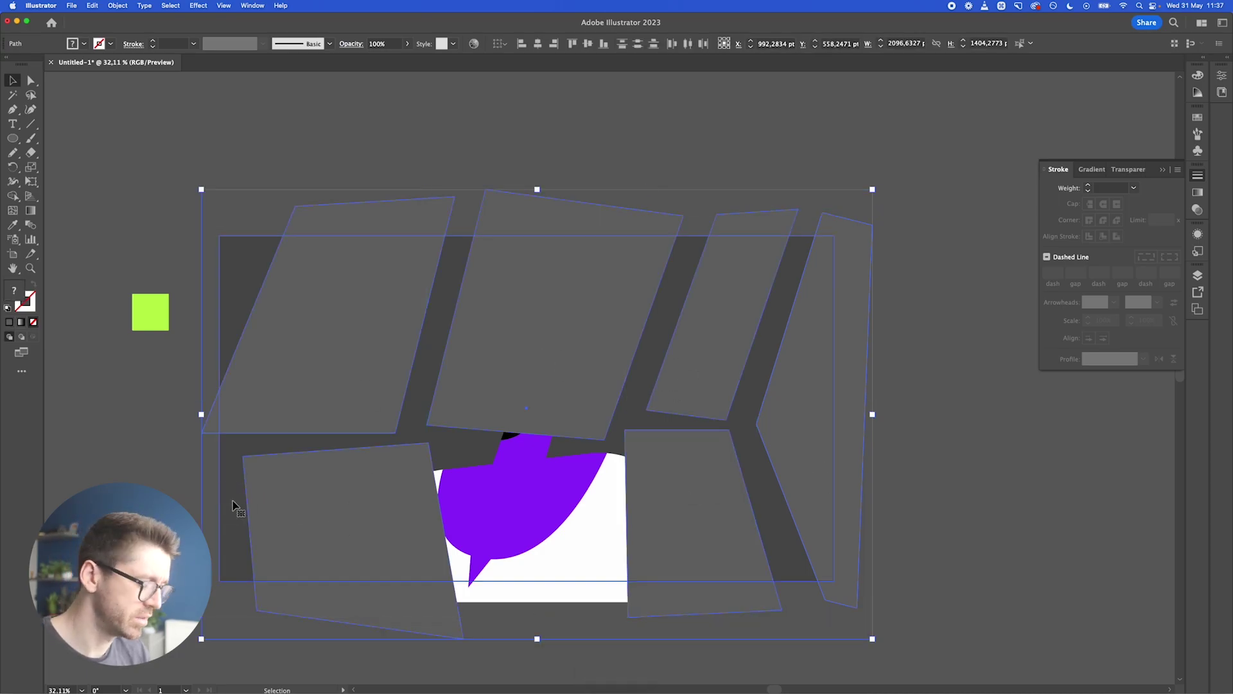
right_click(233, 504)
mouse_move(292, 641)
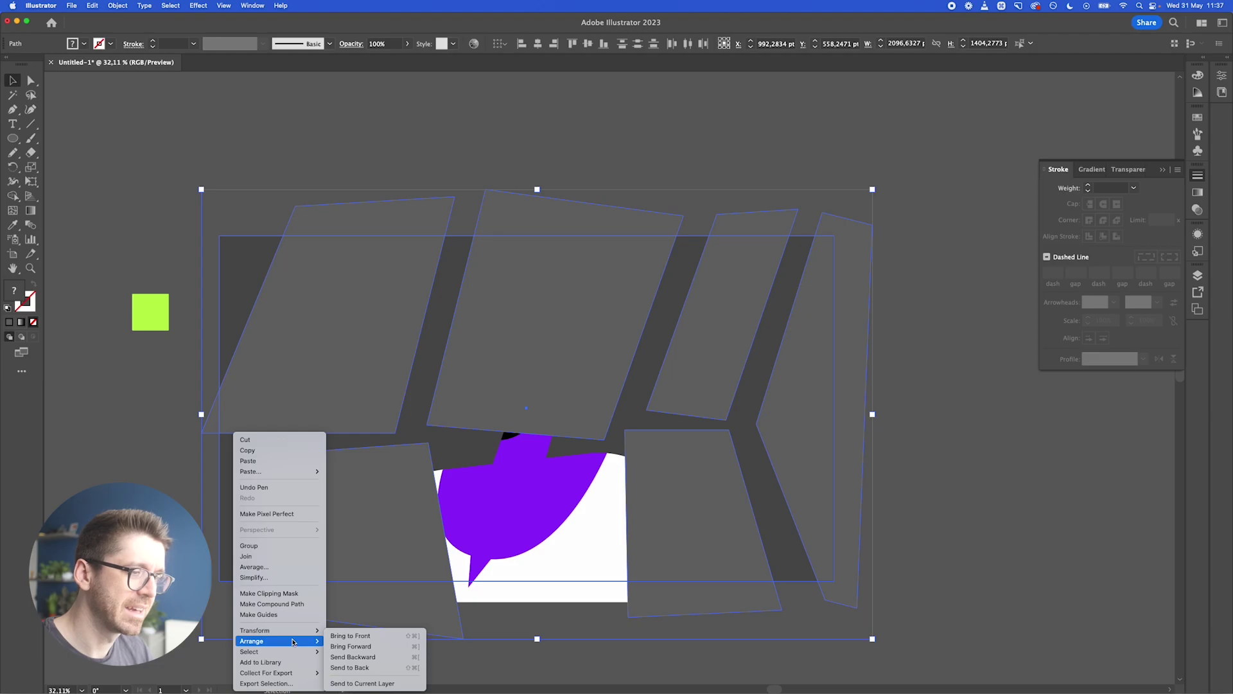
click(392, 669)
- Fill the background rectangle with black (000000)
click(766, 357)
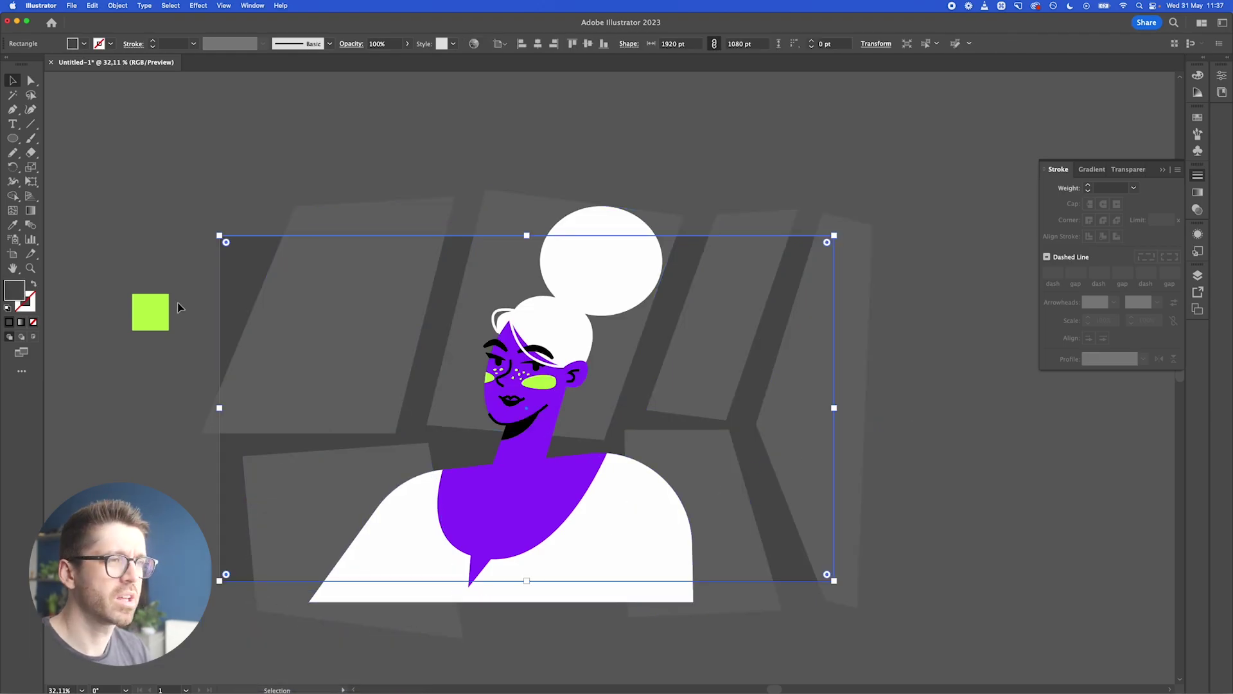
double_click(13, 297)
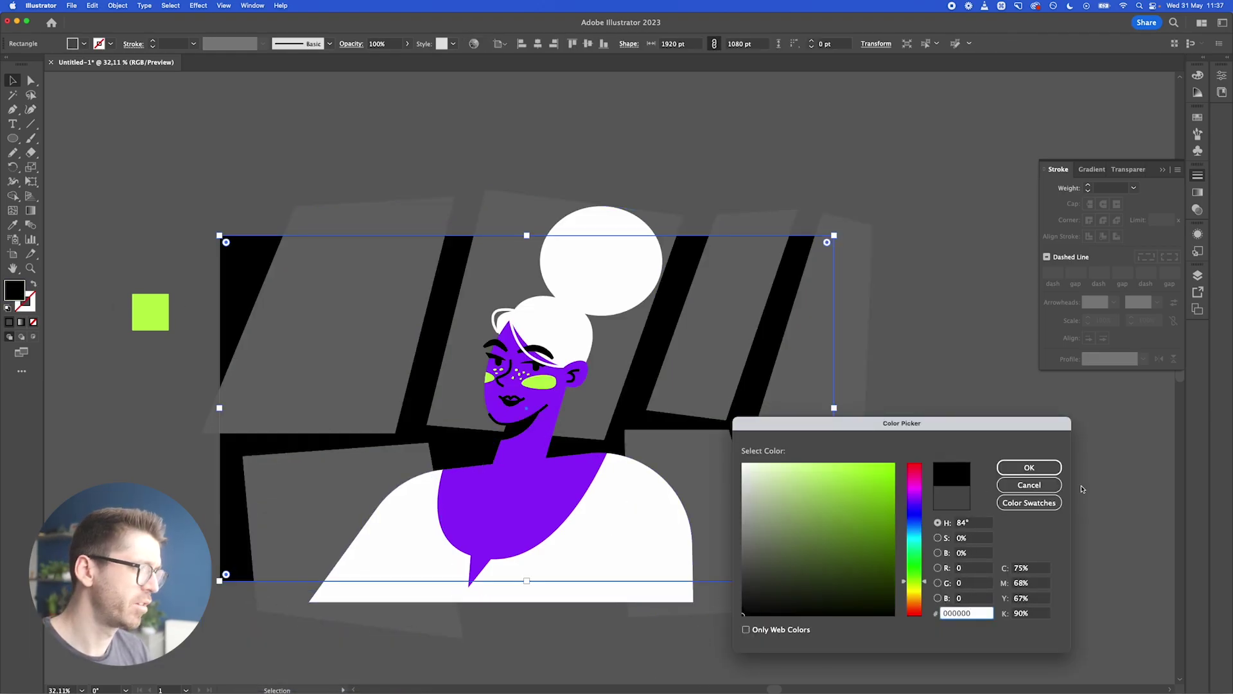
click(1028, 468)
- Select all the background panels and fill them with the dark grey 3A3A3A
click(784, 426)
shift+click(690, 395)
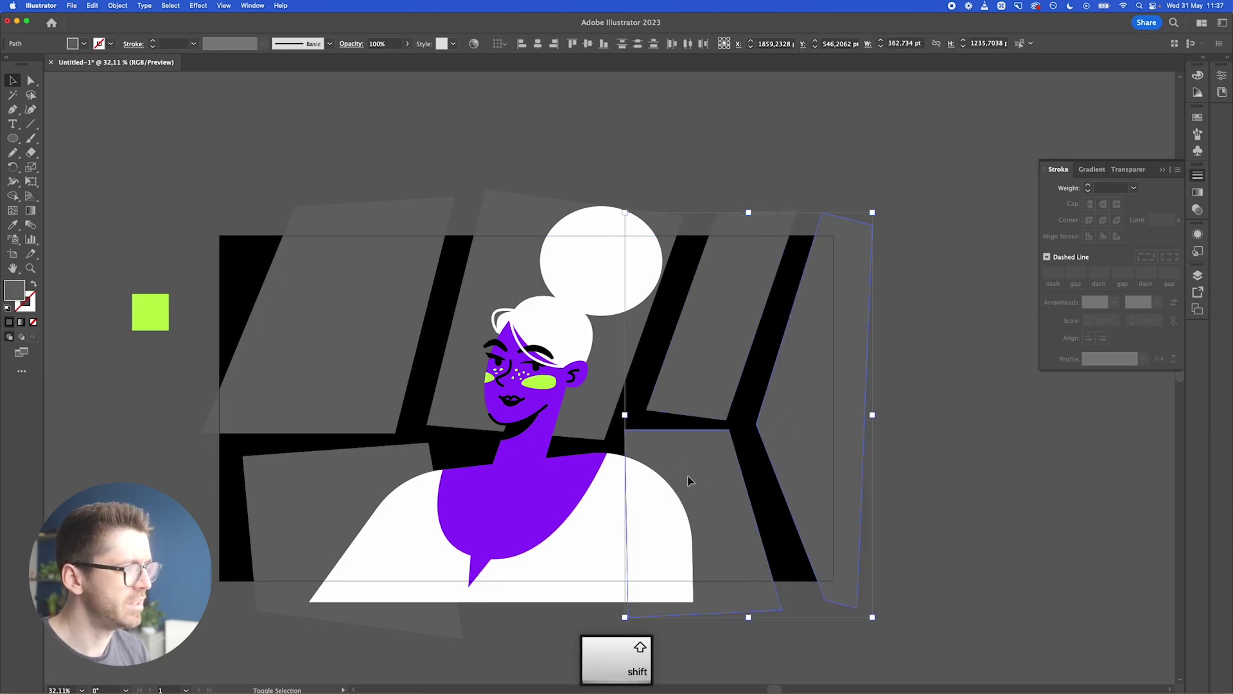
shift+click(594, 409)
shift+click(404, 468)
shift+click(375, 377)
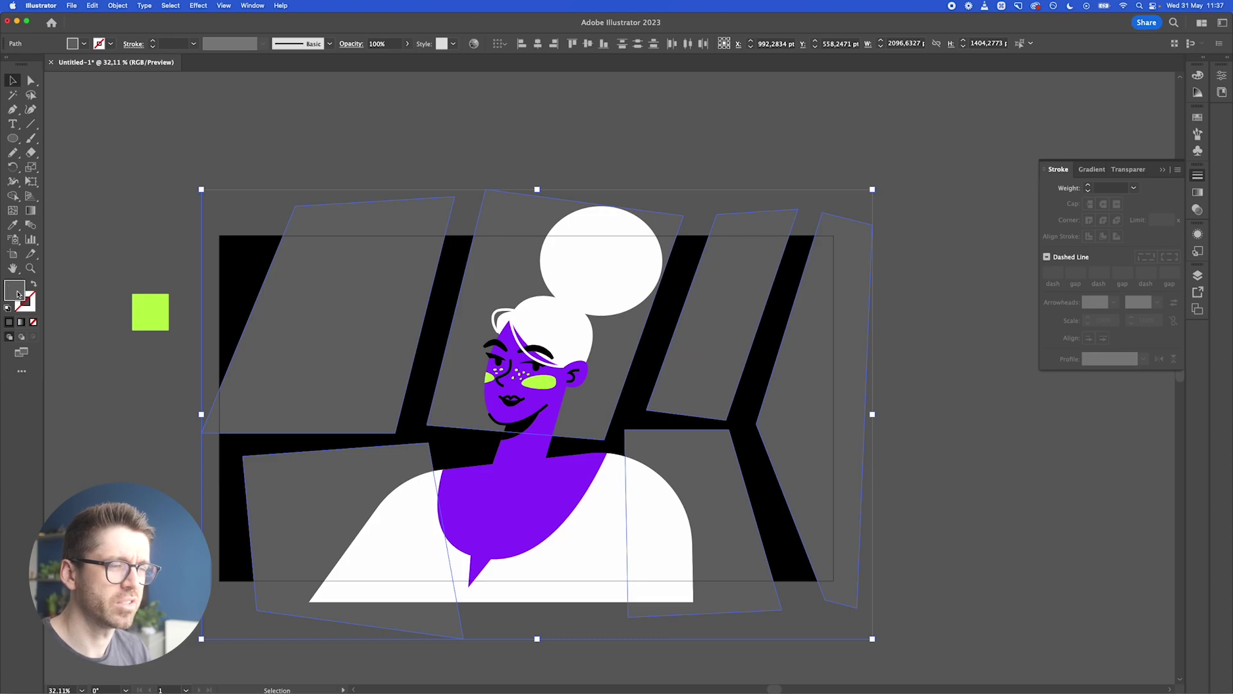
double_click(17, 292)
drag(755, 537, 718, 582)
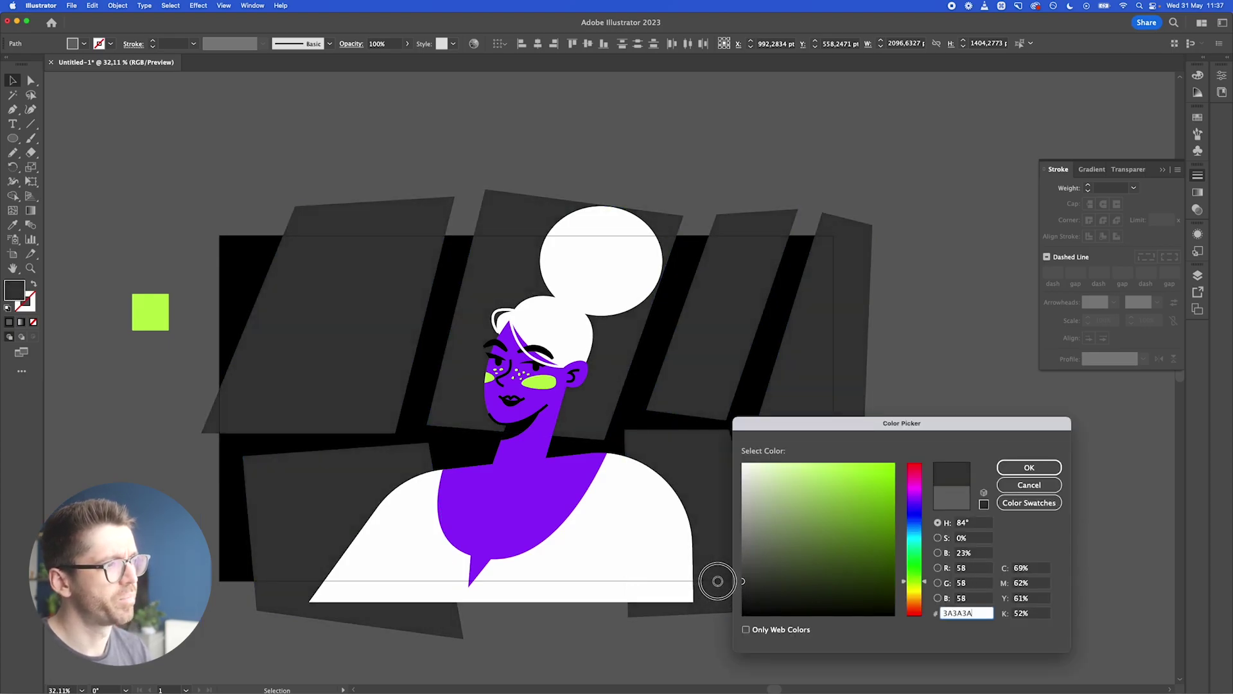
click(1029, 467)
click(970, 439)
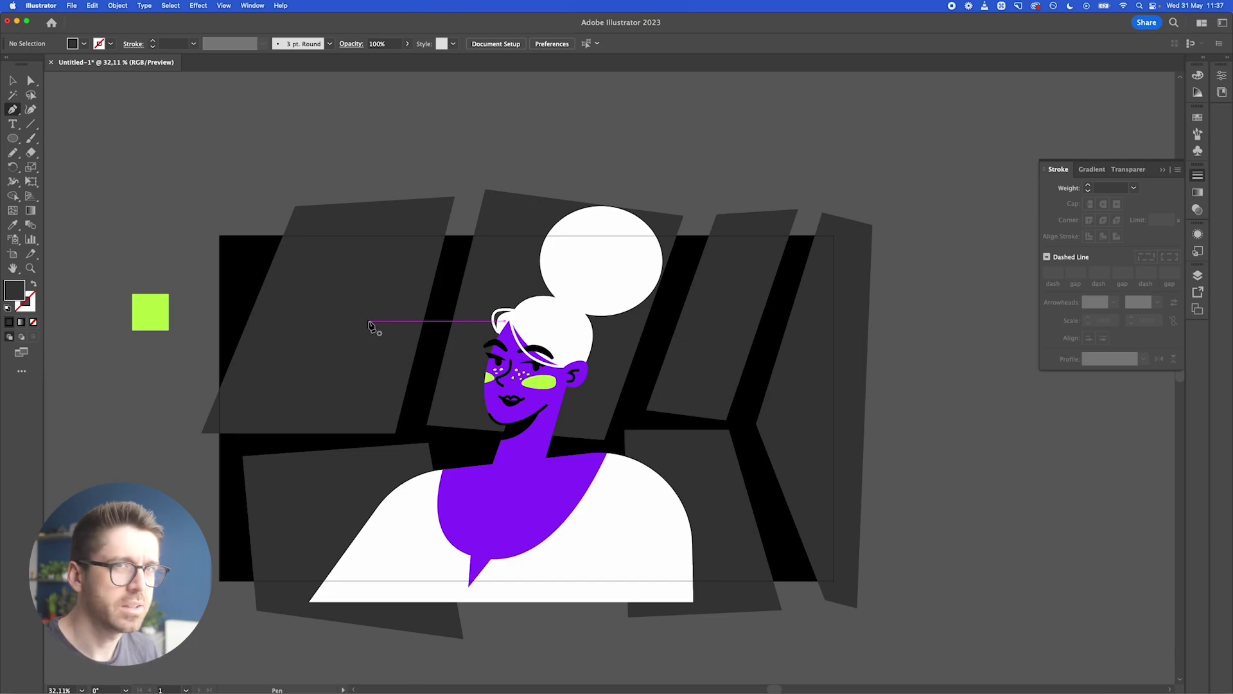
- Draw a short four-sided bar with the Pen tool across the artboard's left edge, over the upper-left panel
click(209, 272)
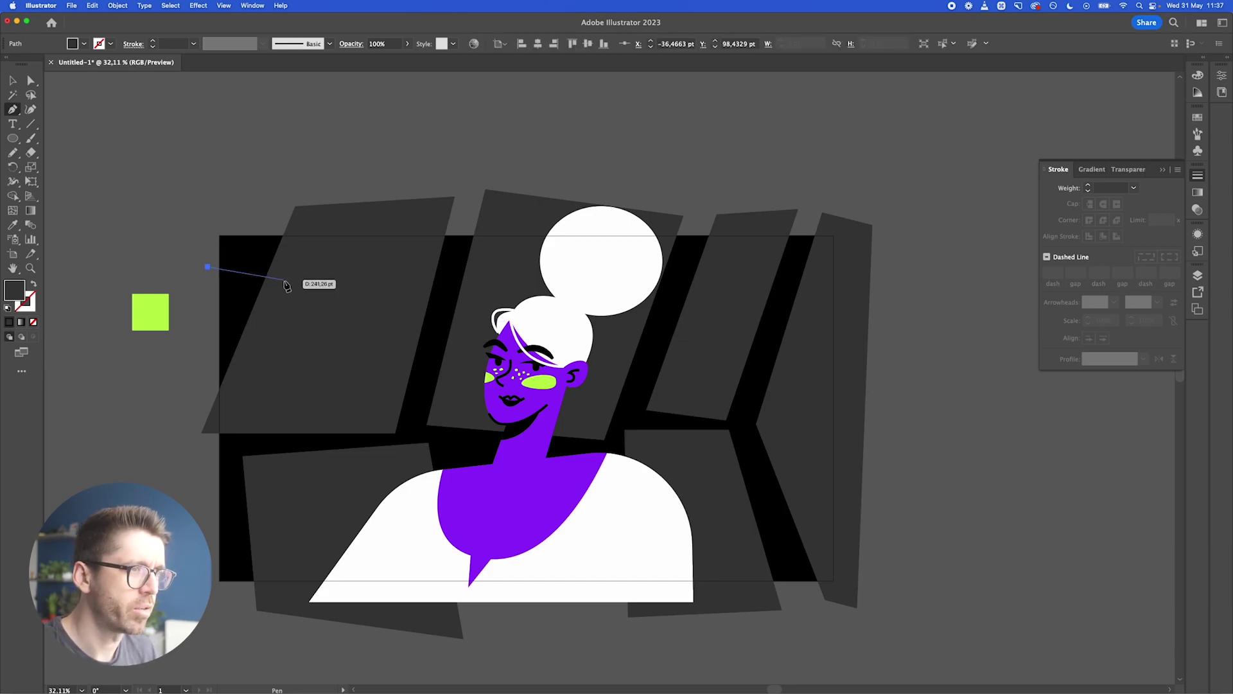
click(275, 319)
click(201, 294)
click(209, 269)
- Draw a second short bar, slanting upwards, near the right edge of the upper-left panel
click(371, 297)
click(435, 253)
click(454, 264)
click(388, 311)
click(371, 297)
- Fill both short bars with the white sampled from the hair bun
key(v)
shift+click(255, 302)
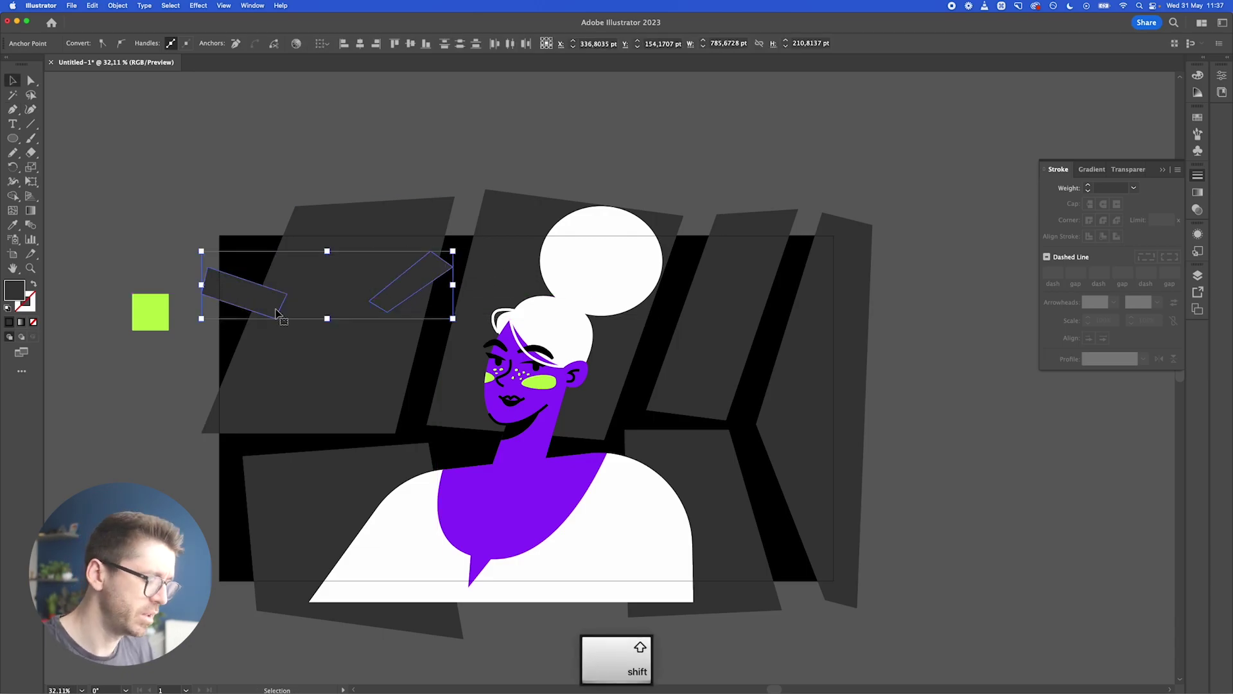
key(i)
click(601, 261)
key(v)
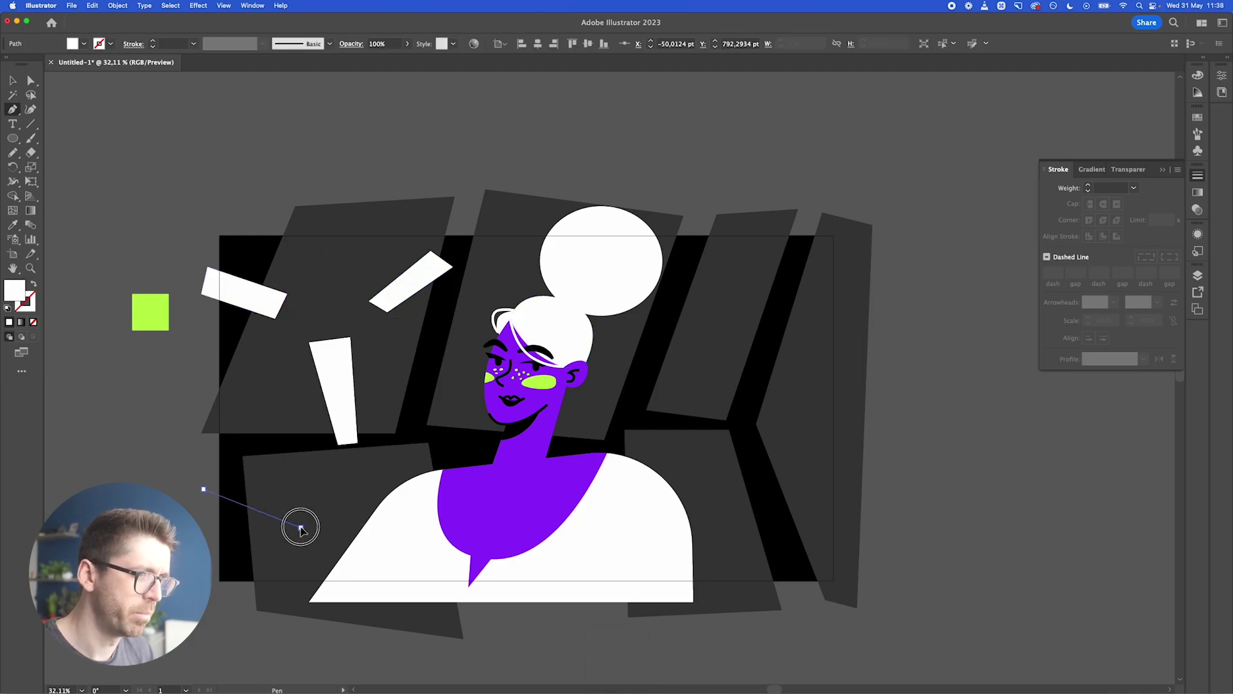
- Draw a slanting four-sided white bar with the Pen tool across the artboard's left edge, over the lower-left panel
click(301, 528)
click(199, 512)
click(203, 489)
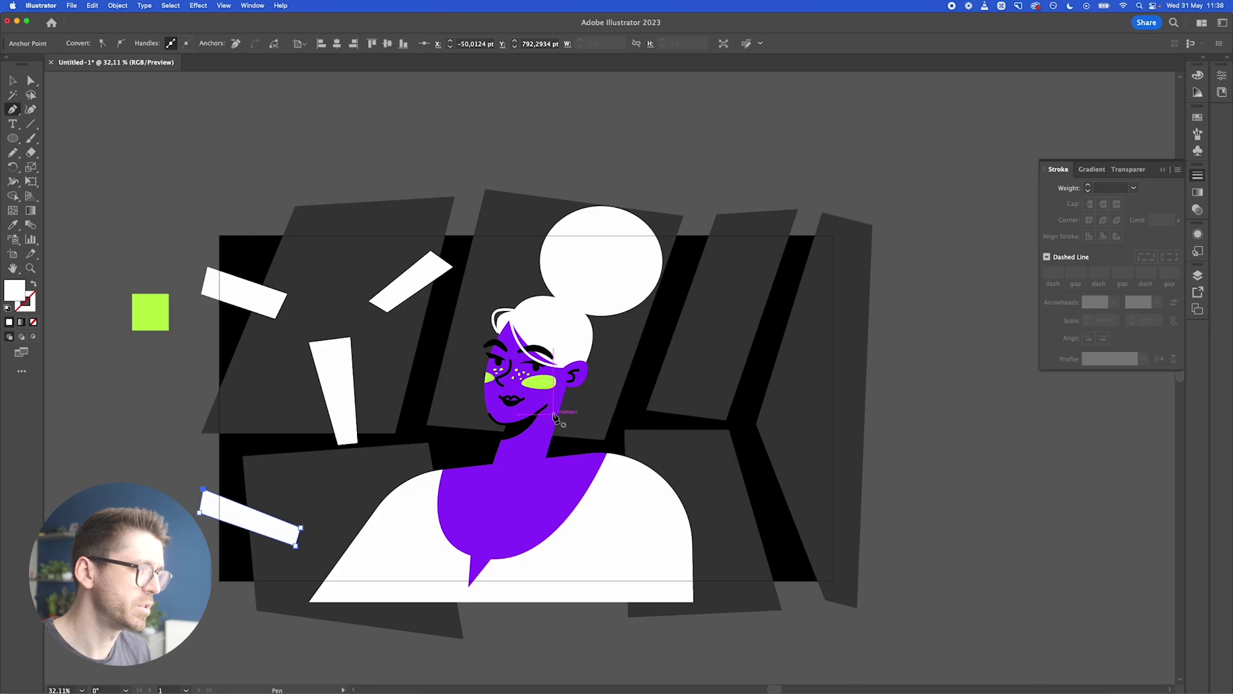
- Draw a four-sided white bar slanting upwards across the left edge of the narrow upper panel beside the hair bun
click(653, 338)
click(723, 319)
click(727, 340)
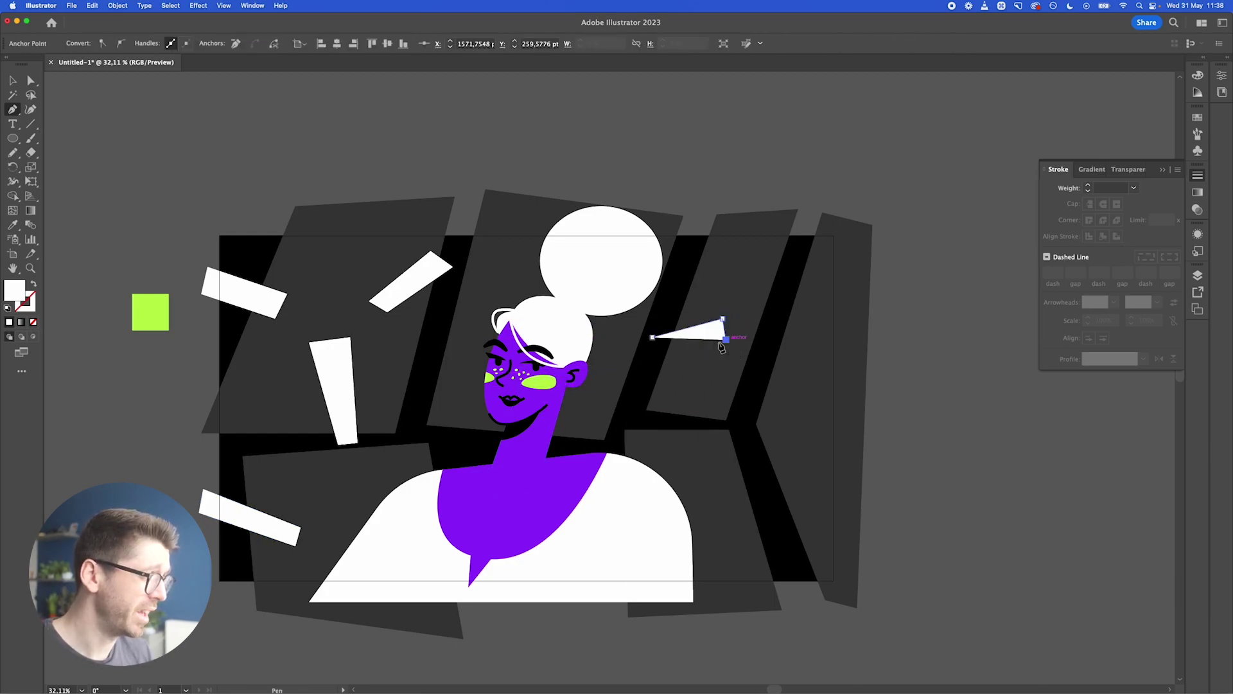
click(646, 360)
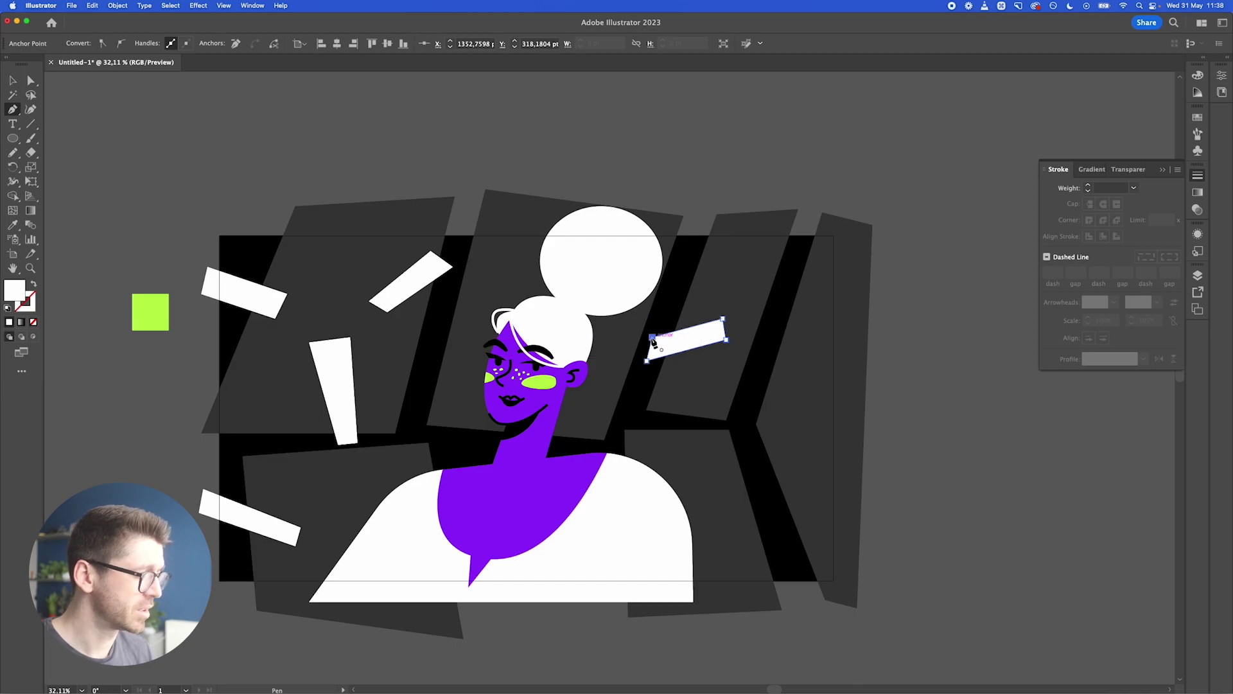
click(652, 338)
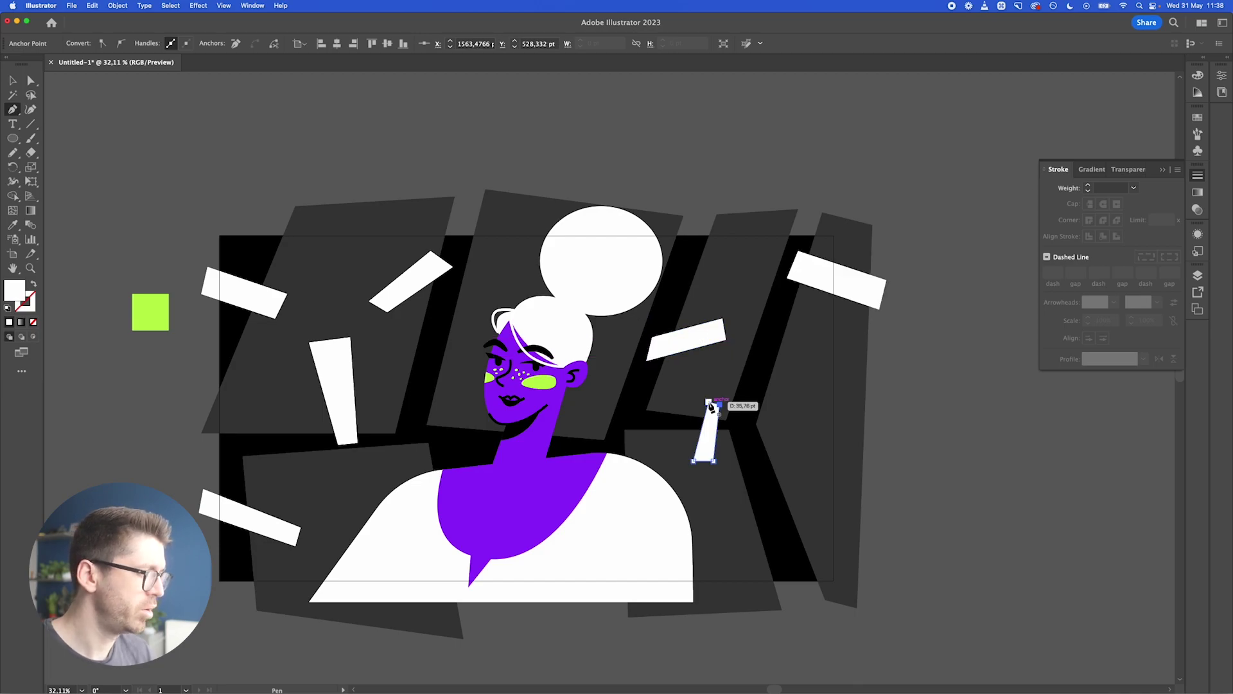
- Draw a long four-sided white bar across the artboard's right edge near the bottom, and deselect it
click(737, 537)
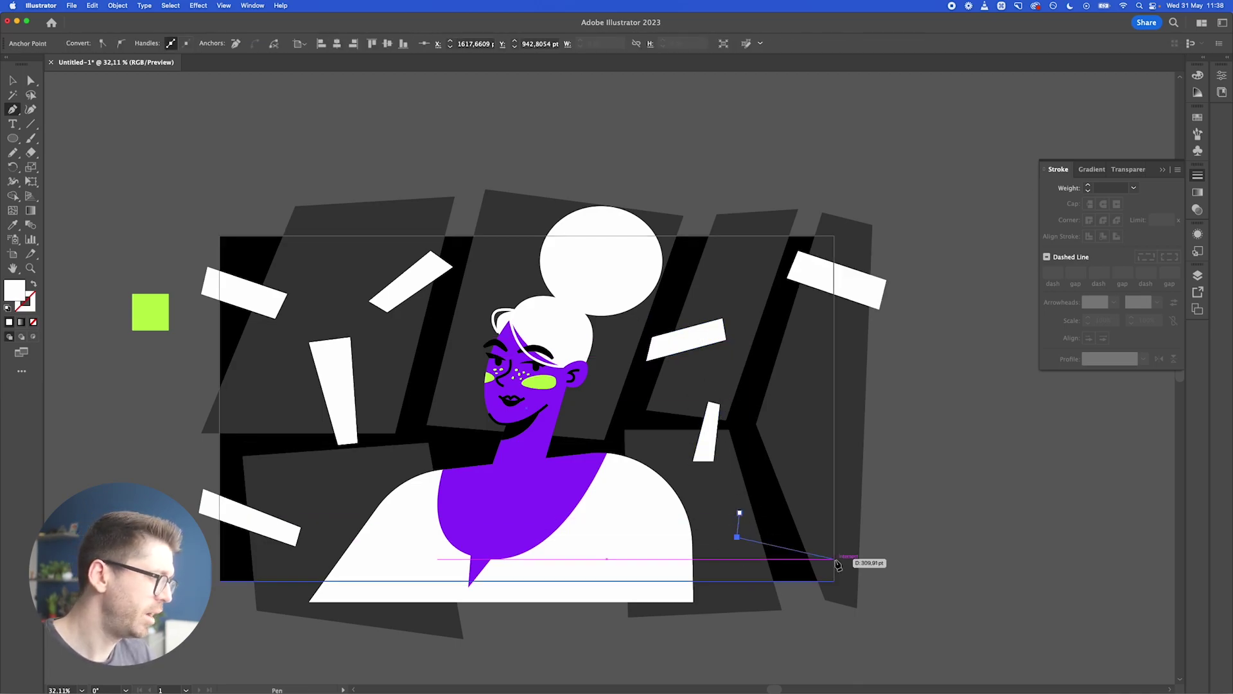
click(851, 566)
click(851, 547)
key(v)
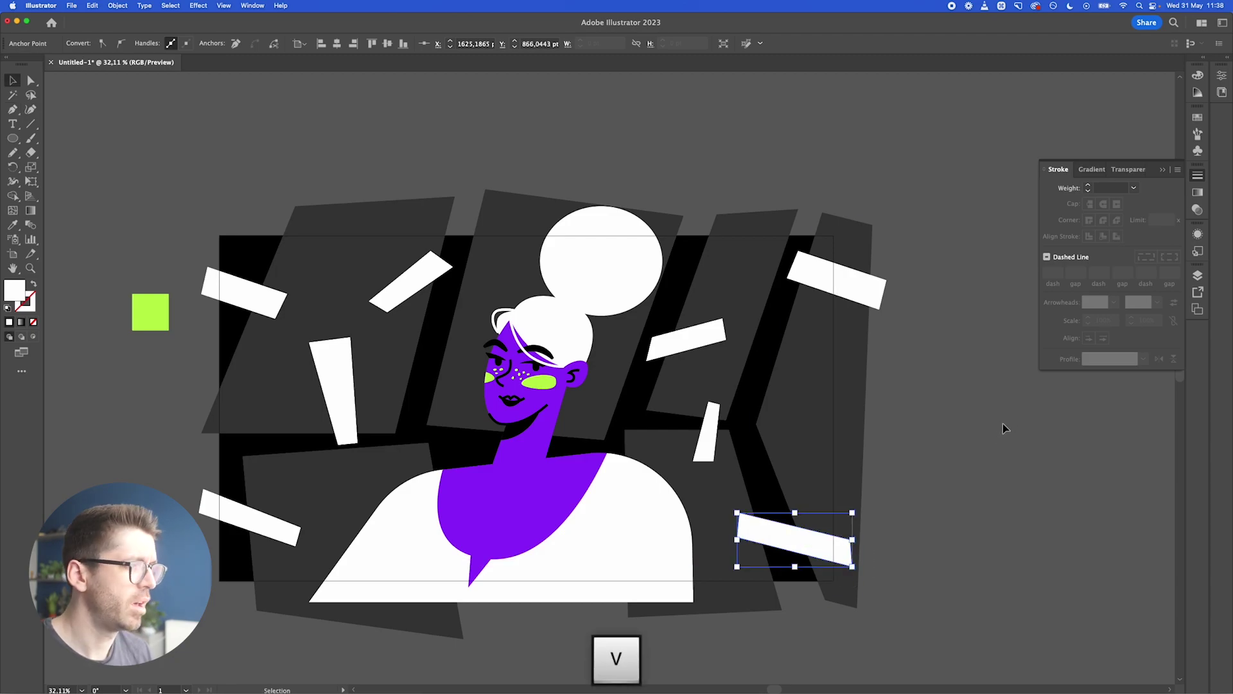
click(1002, 423)
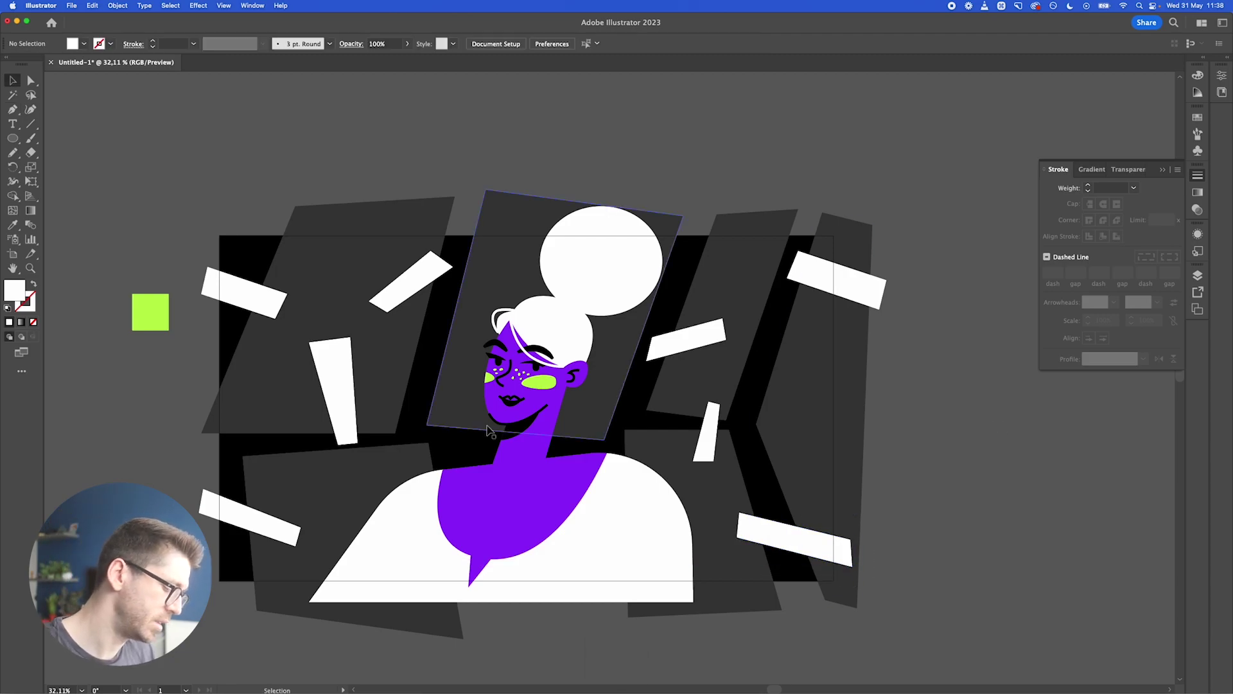
- Draw a small white oval of about 108 by 79 pt with the Curvature tool near the top of the upper-left panel
click(32, 109)
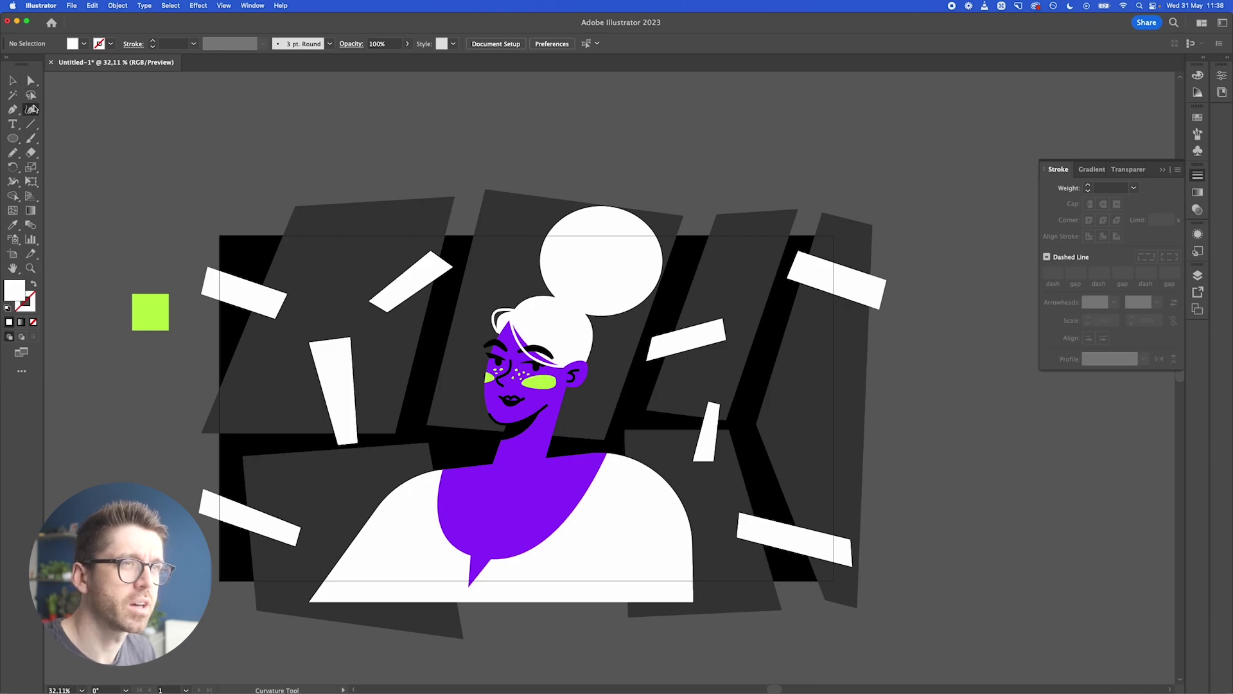
click(325, 246)
click(342, 260)
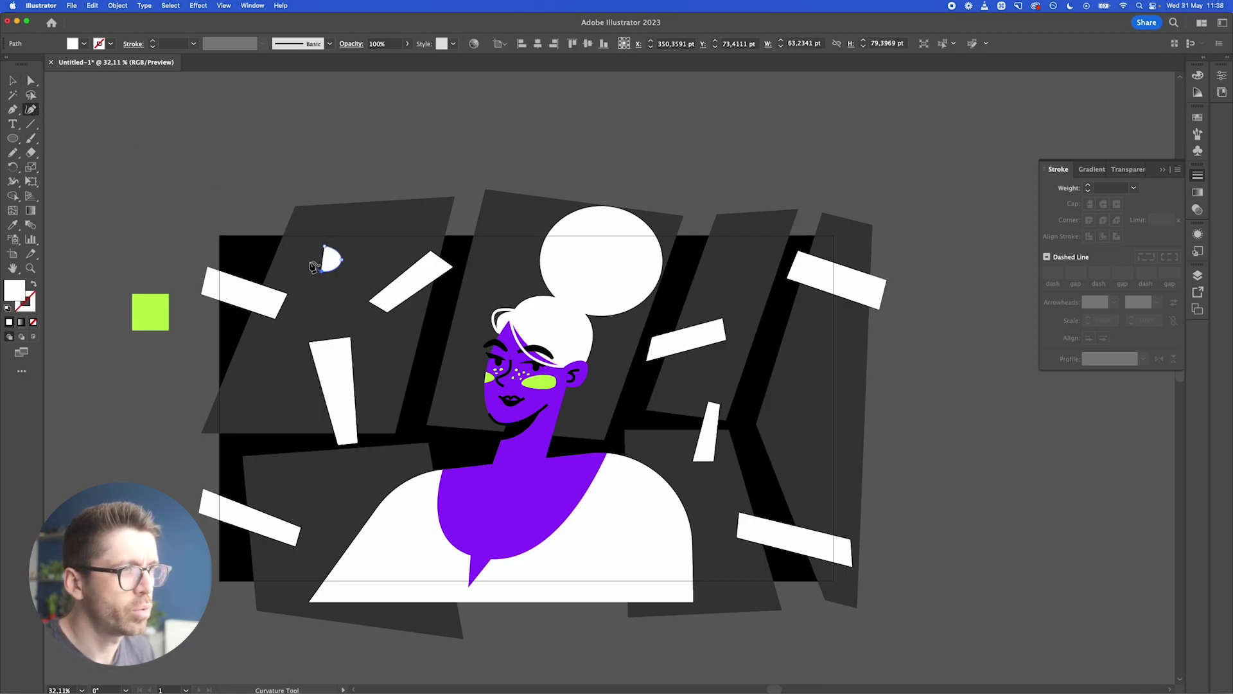
click(309, 260)
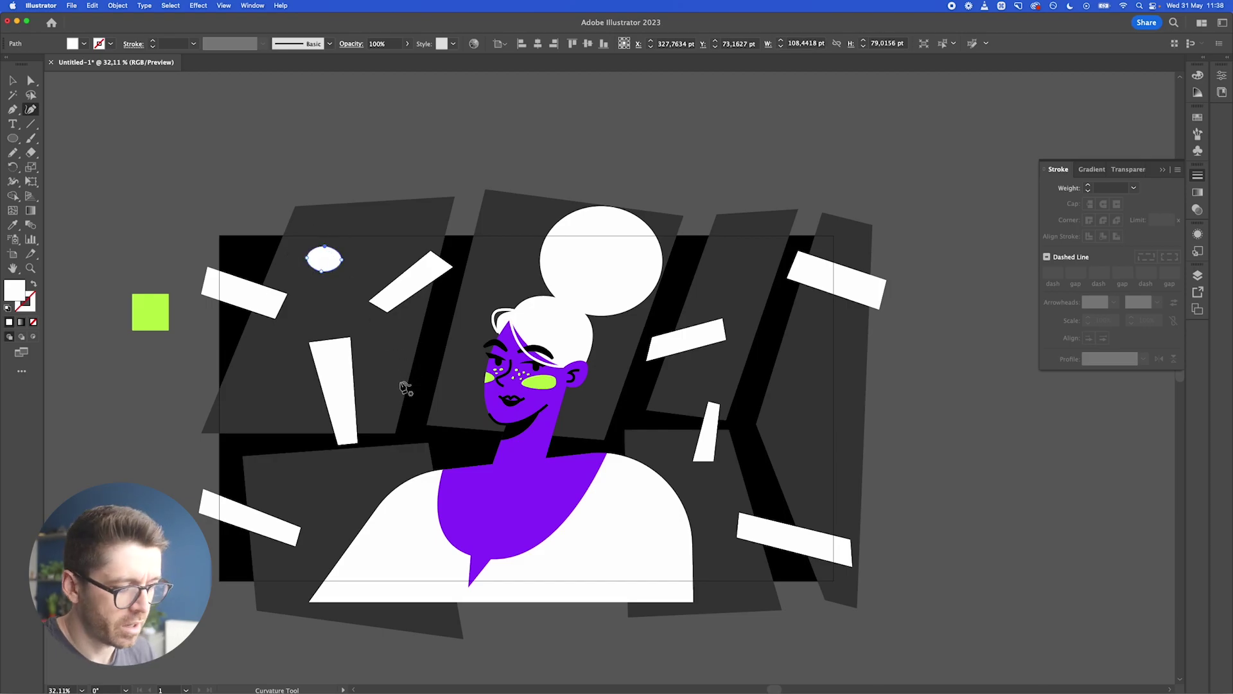
- Draw a rounded white blob of about 139 by 106 pt over the top edge of the lower-left panel
click(273, 467)
click(284, 441)
click(316, 462)
click(290, 475)
click(273, 467)
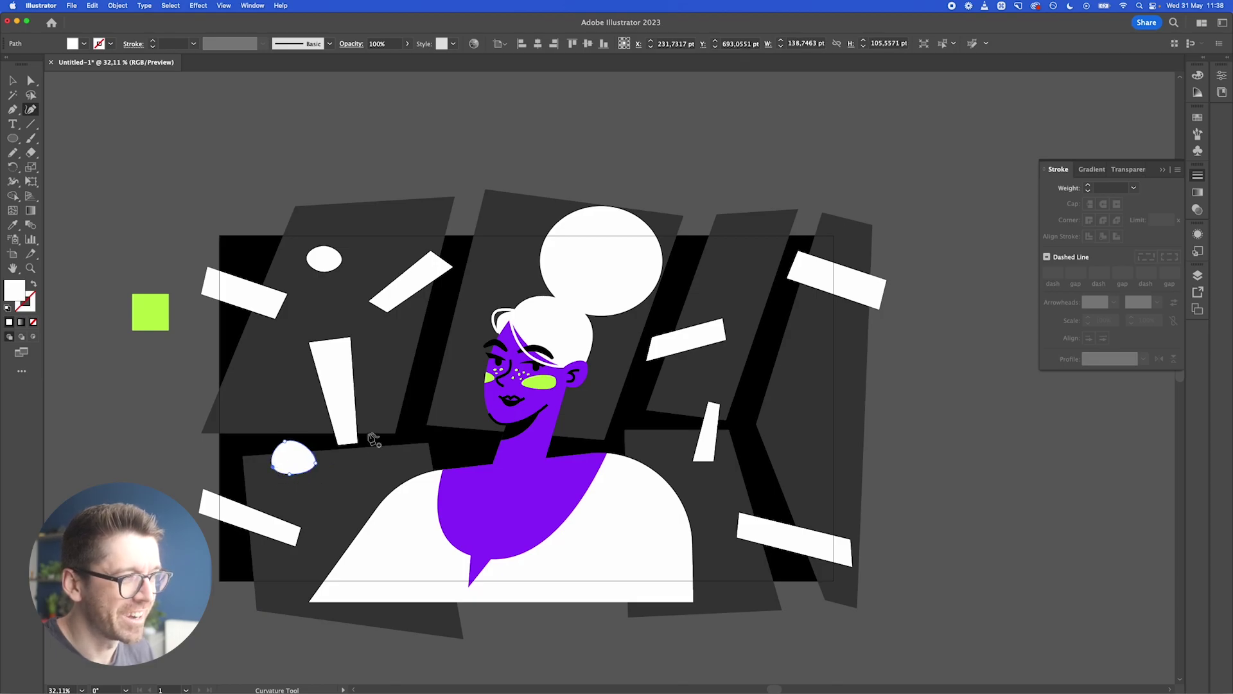
- Draw a round white blob of about 97 by 97 pt beside the chin, over the central panel's lower-left corner
click(453, 407)
click(461, 435)
click(480, 418)
click(466, 404)
click(455, 407)
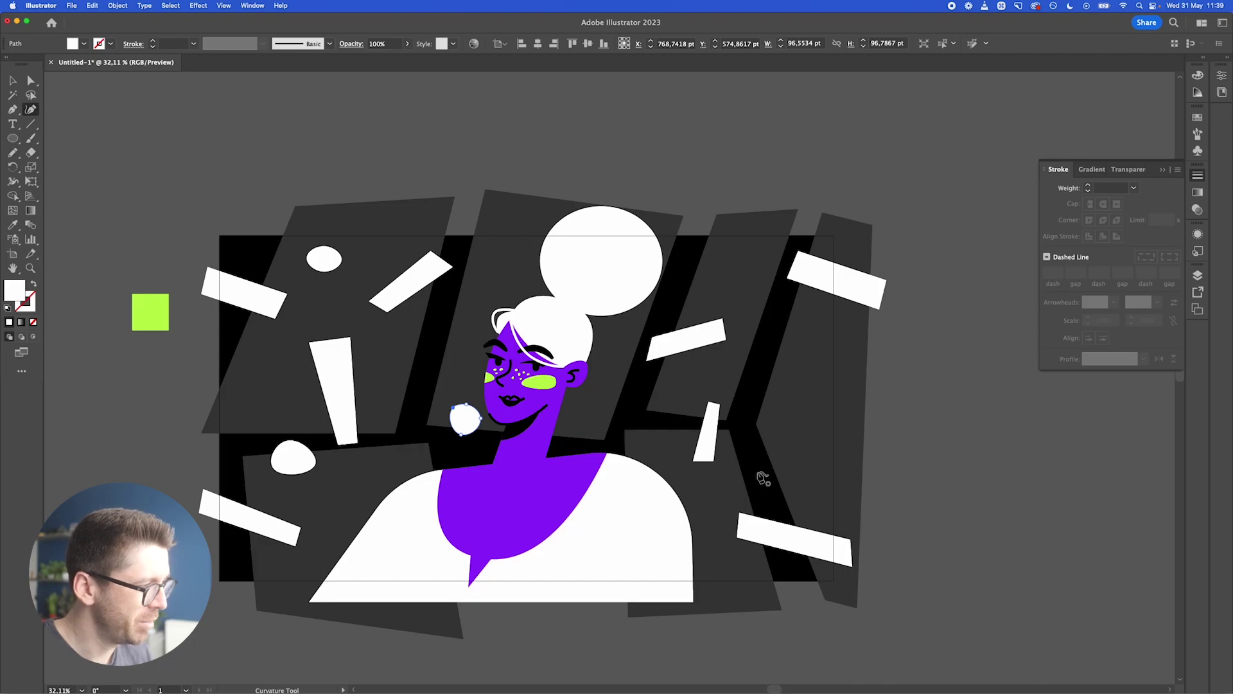
- Draw a tilted white oval of about 104 by 124 pt over the left edge of the far-right panel
click(784, 479)
click(784, 450)
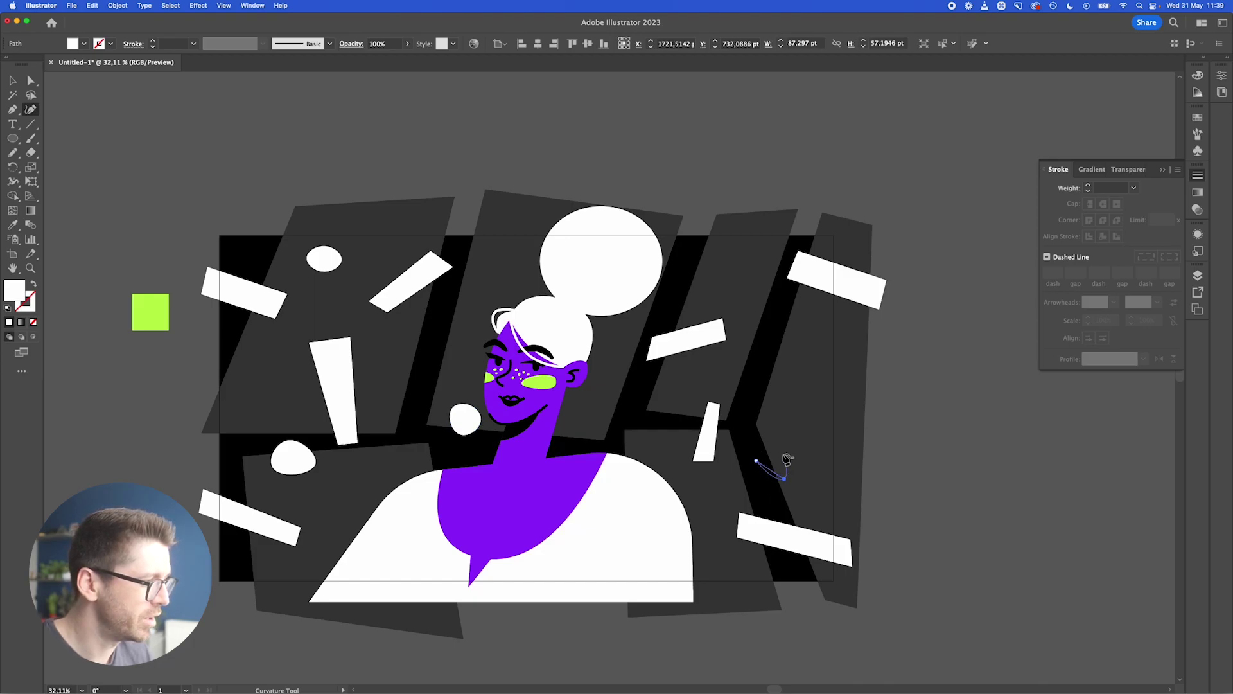
click(785, 452)
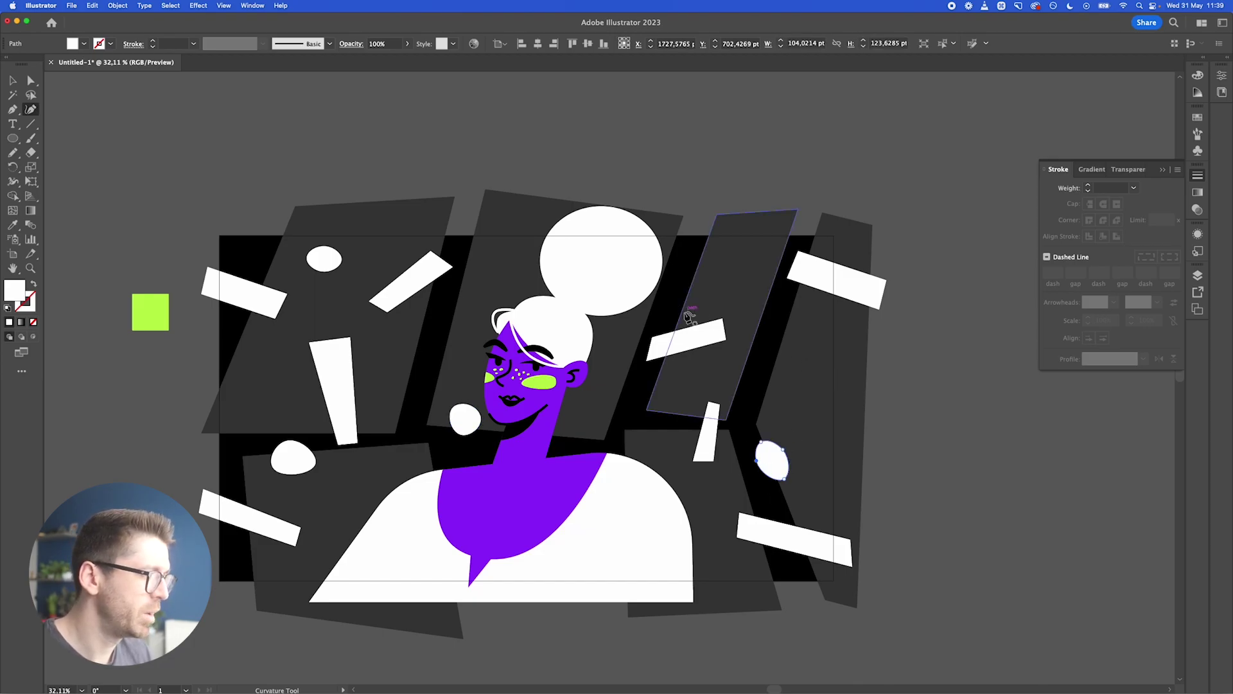
- Draw a rounded white blob over the central panel's right edge, just below and to the right of the ear
click(609, 375)
click(634, 400)
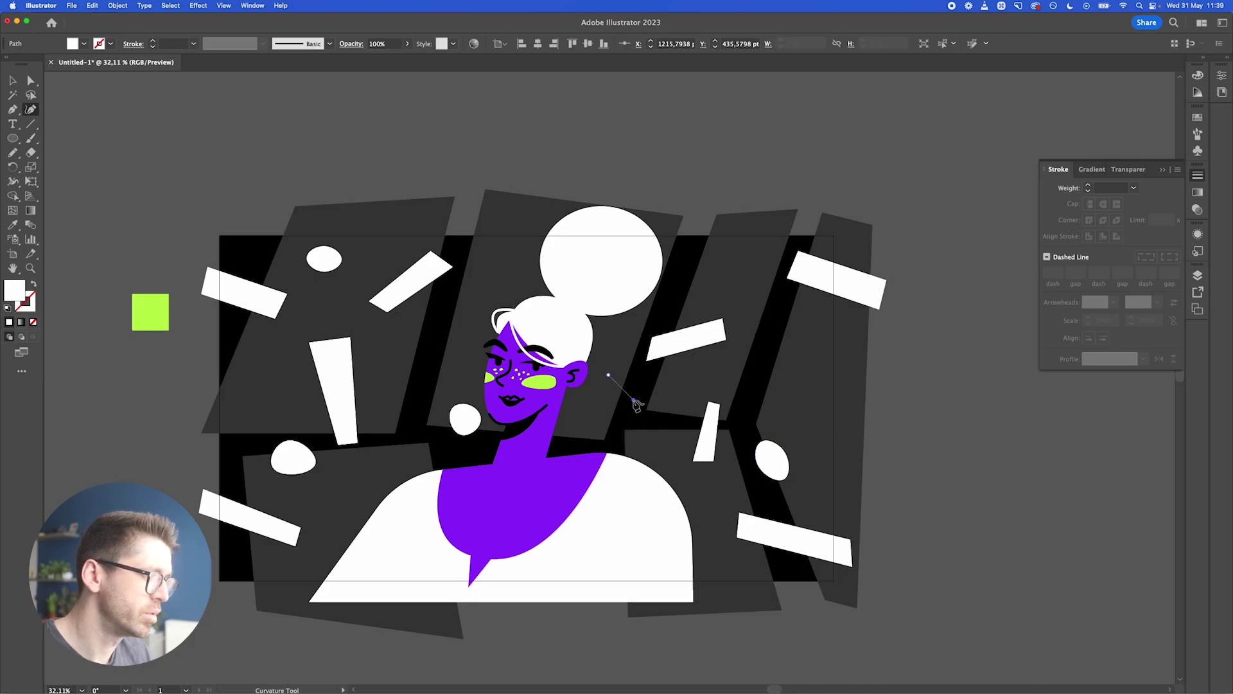
click(596, 409)
key(p)
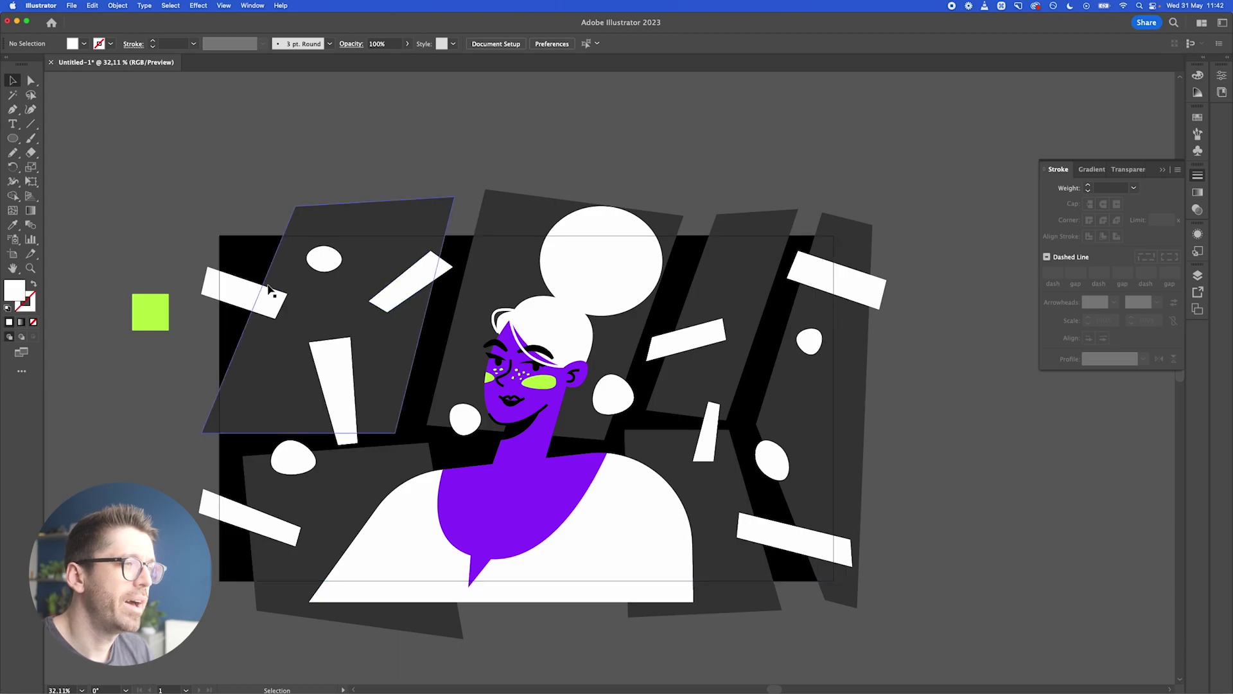
- Select all the white bars and fill them with the lime green sampled from the swatch square beside the artboard
click(263, 292)
shift+click(402, 282)
shift+click(330, 359)
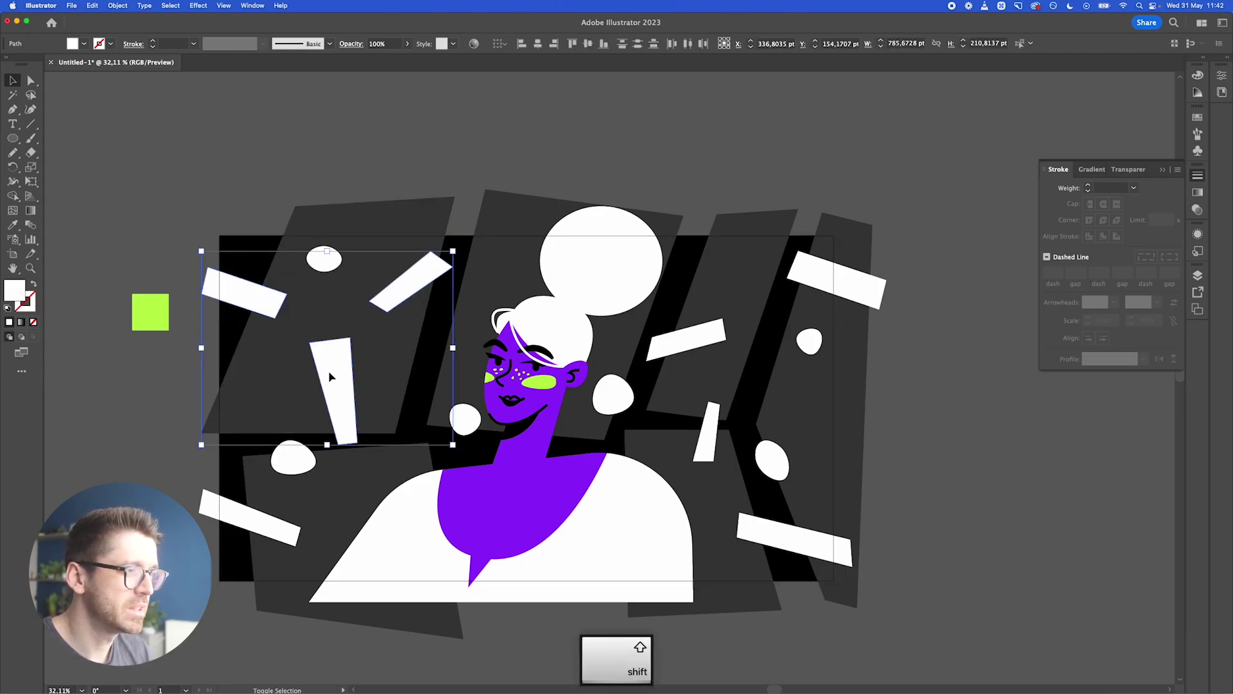
shift+click(275, 523)
shift+click(709, 417)
shift+click(779, 537)
shift+click(819, 277)
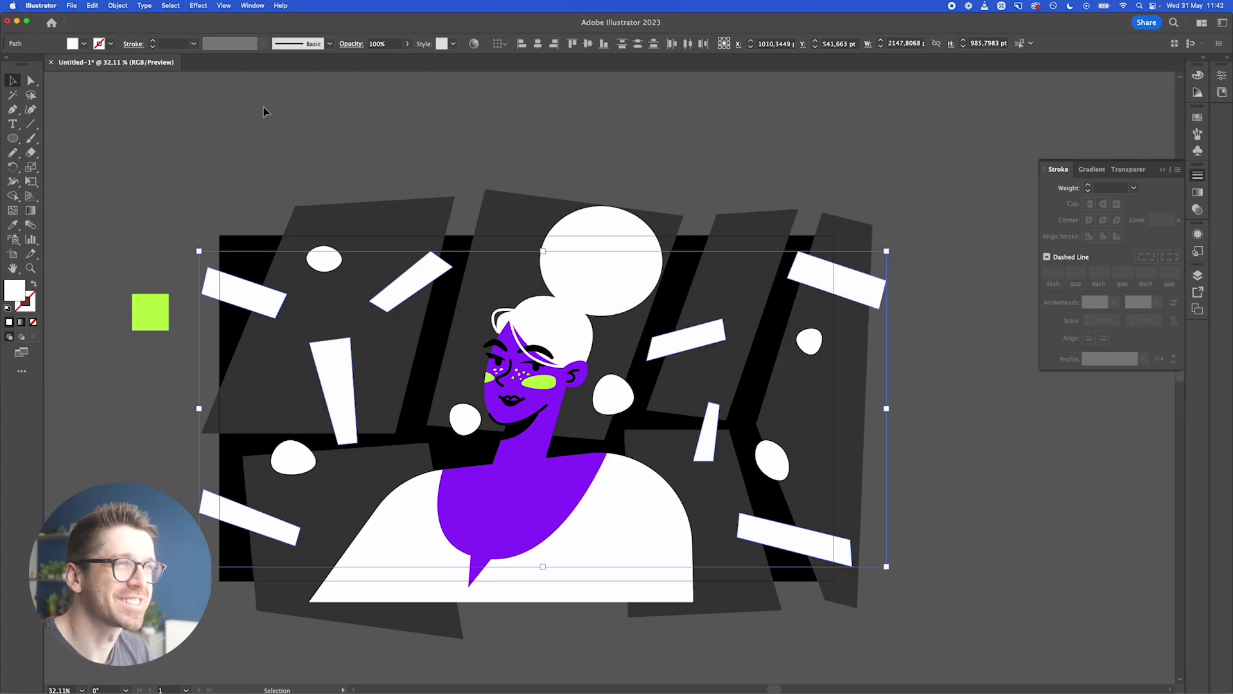
key(i)
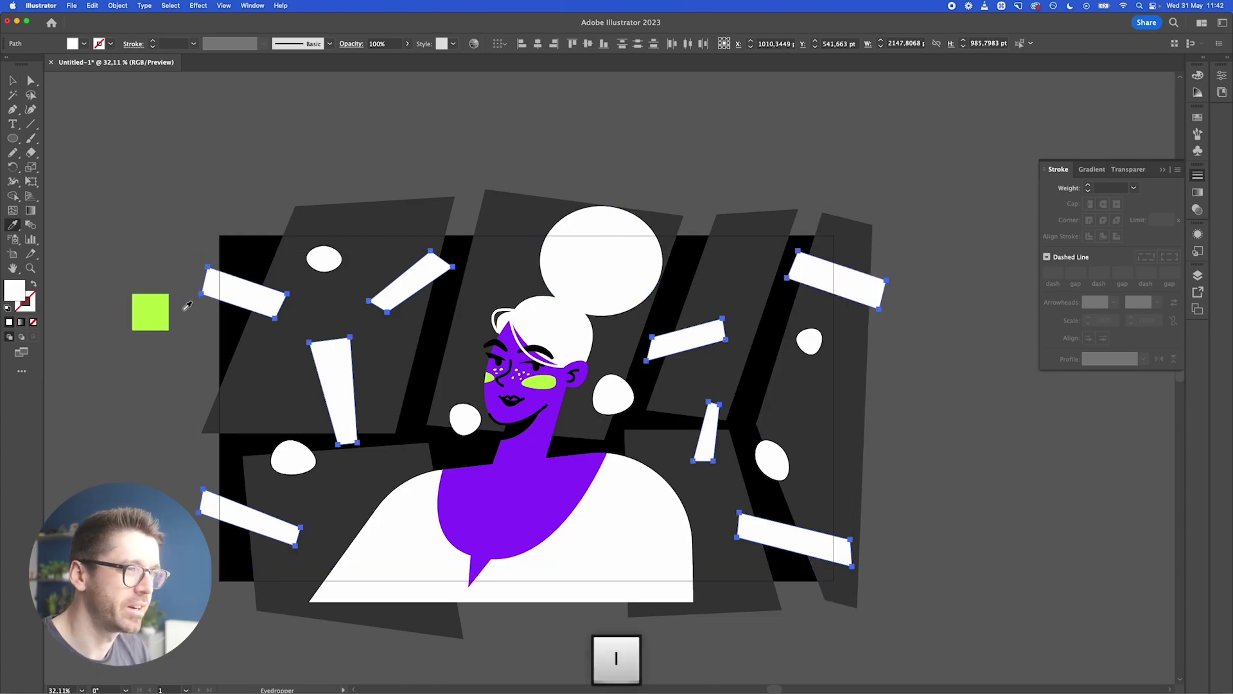
click(151, 312)
key(v)
click(157, 156)
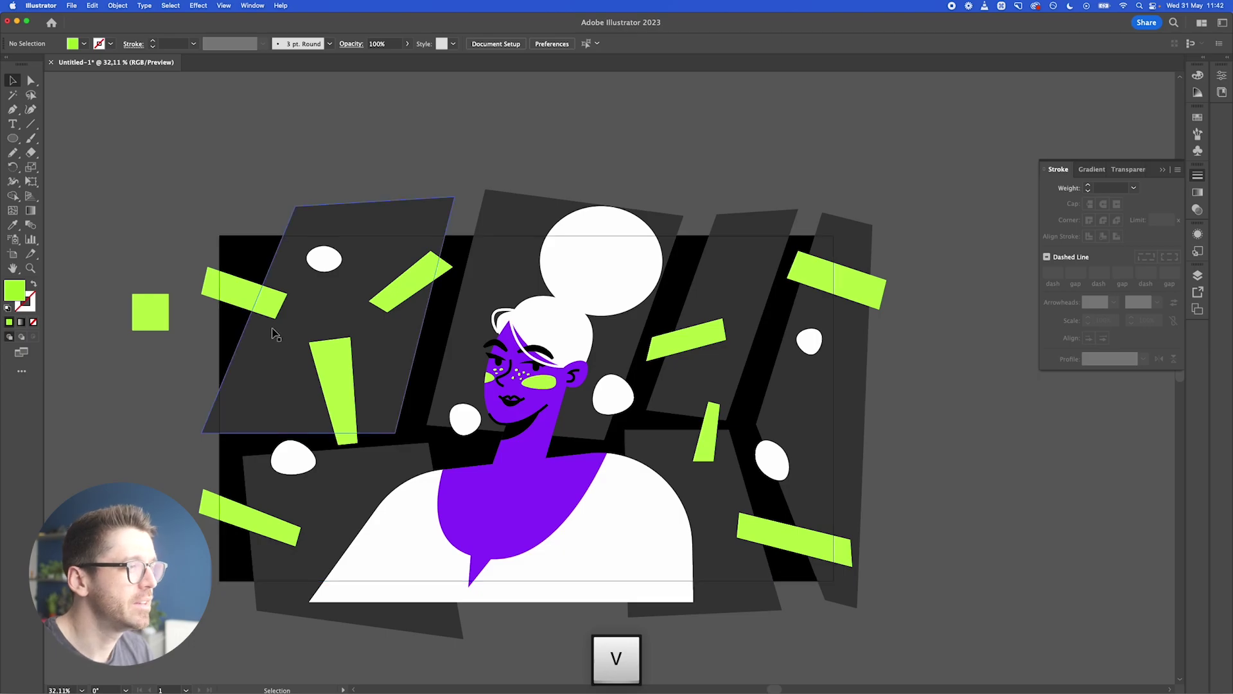
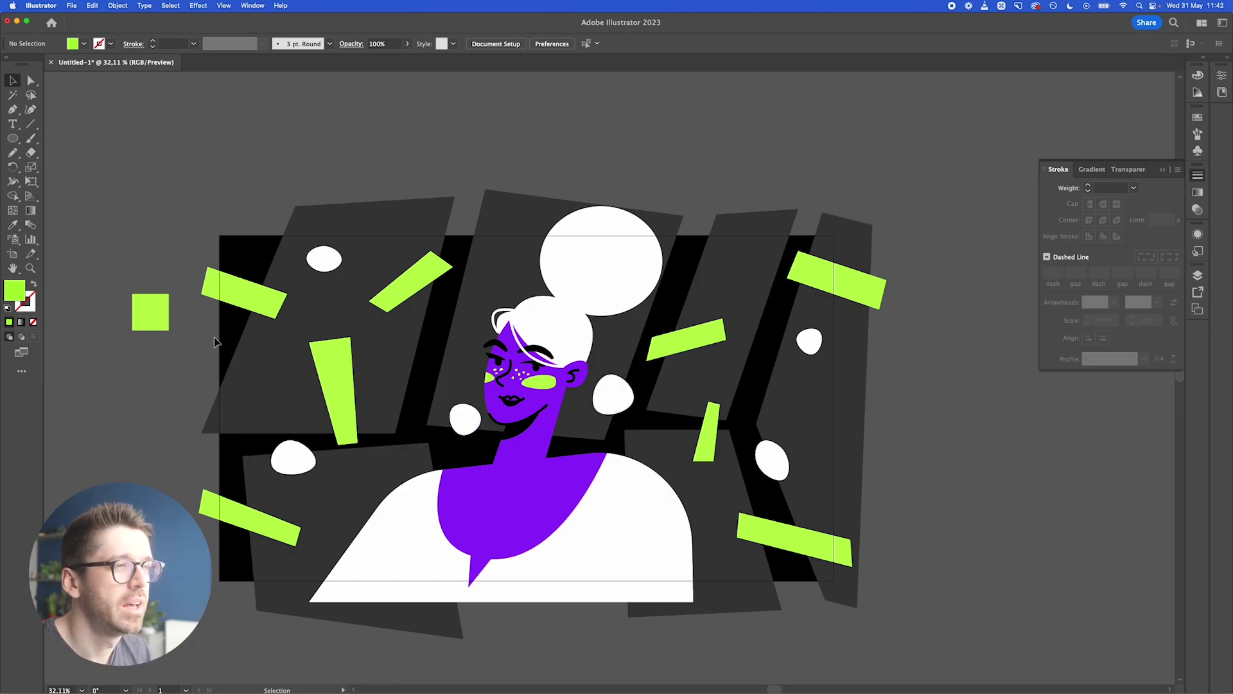
- Select all the bars, white blobs and dark background panels together and split them where they overlap with Pathfinder's Divide
click(249, 299)
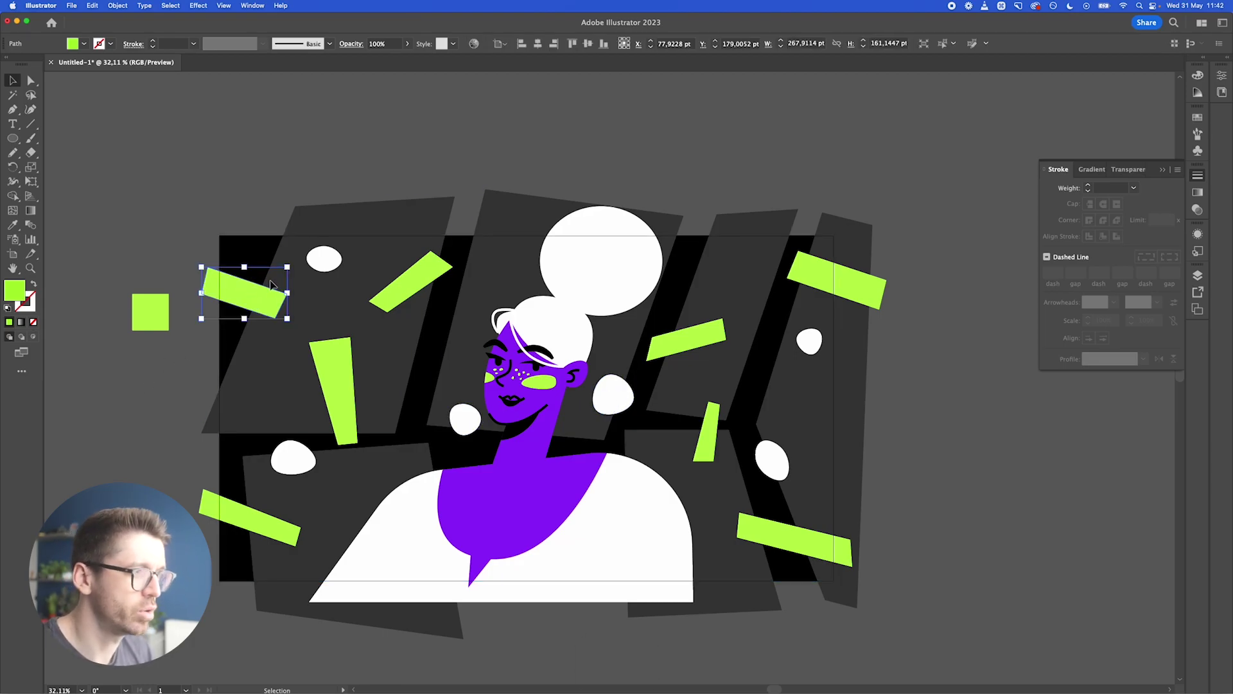
shift+click(324, 257)
shift+click(398, 292)
shift+click(332, 380)
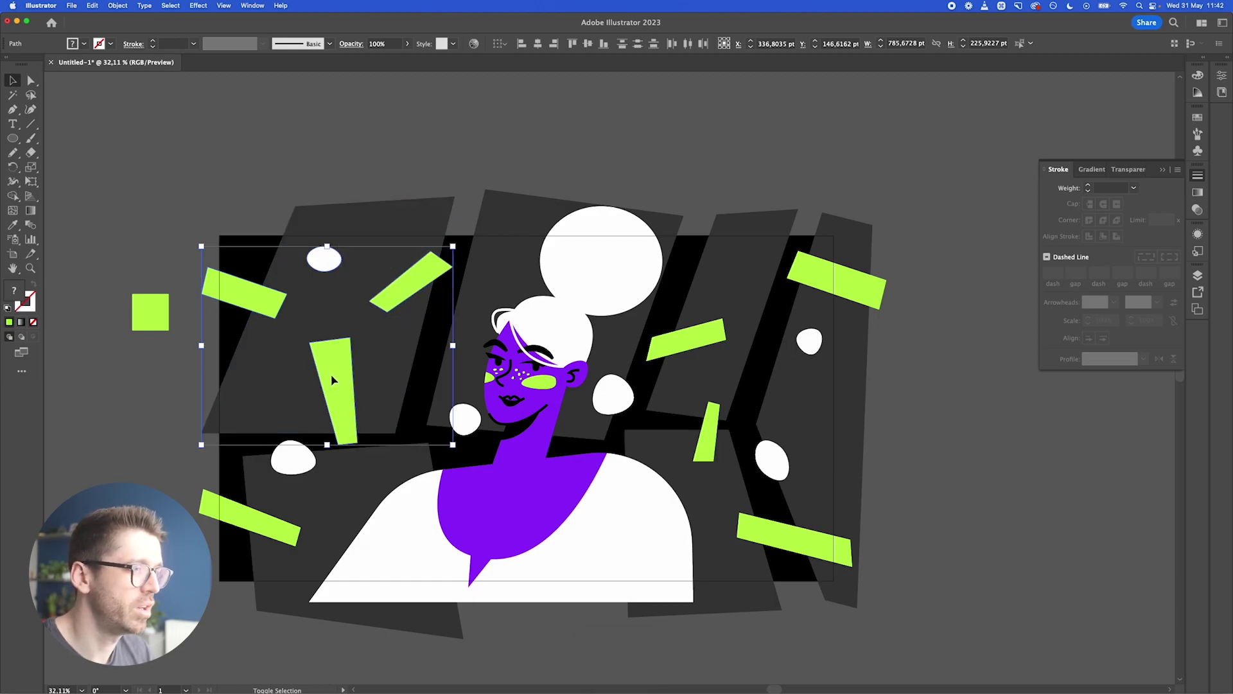
click(383, 468)
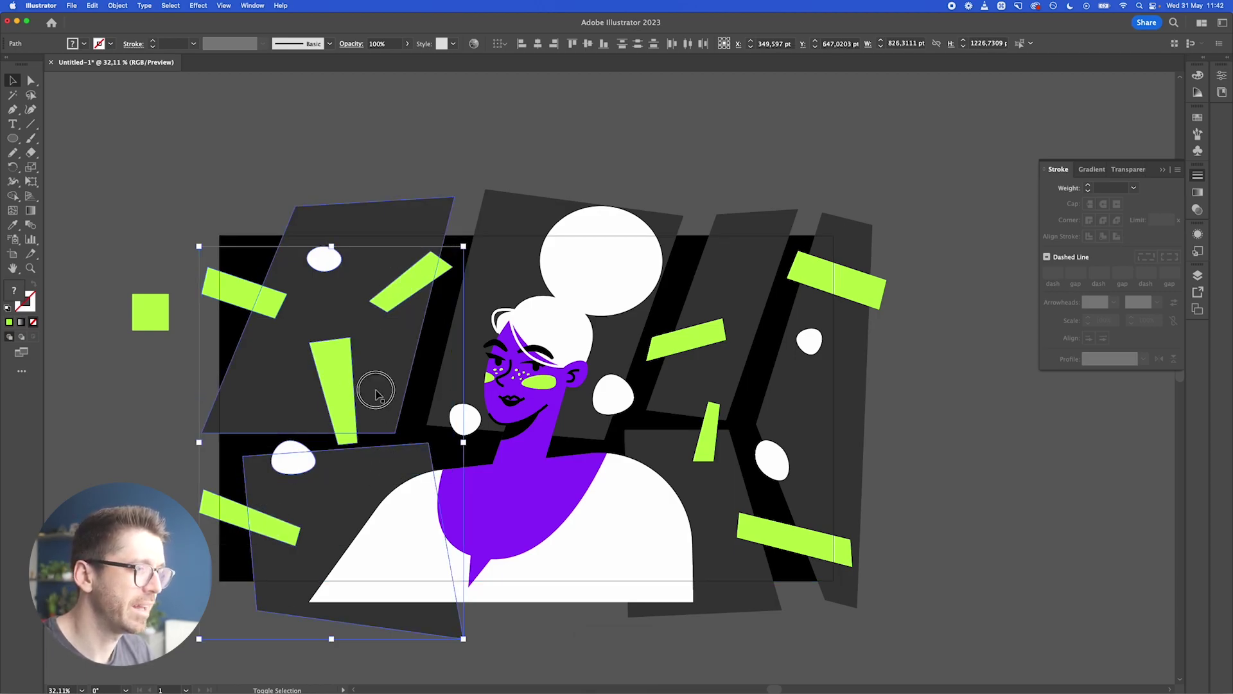
shift+click(471, 414)
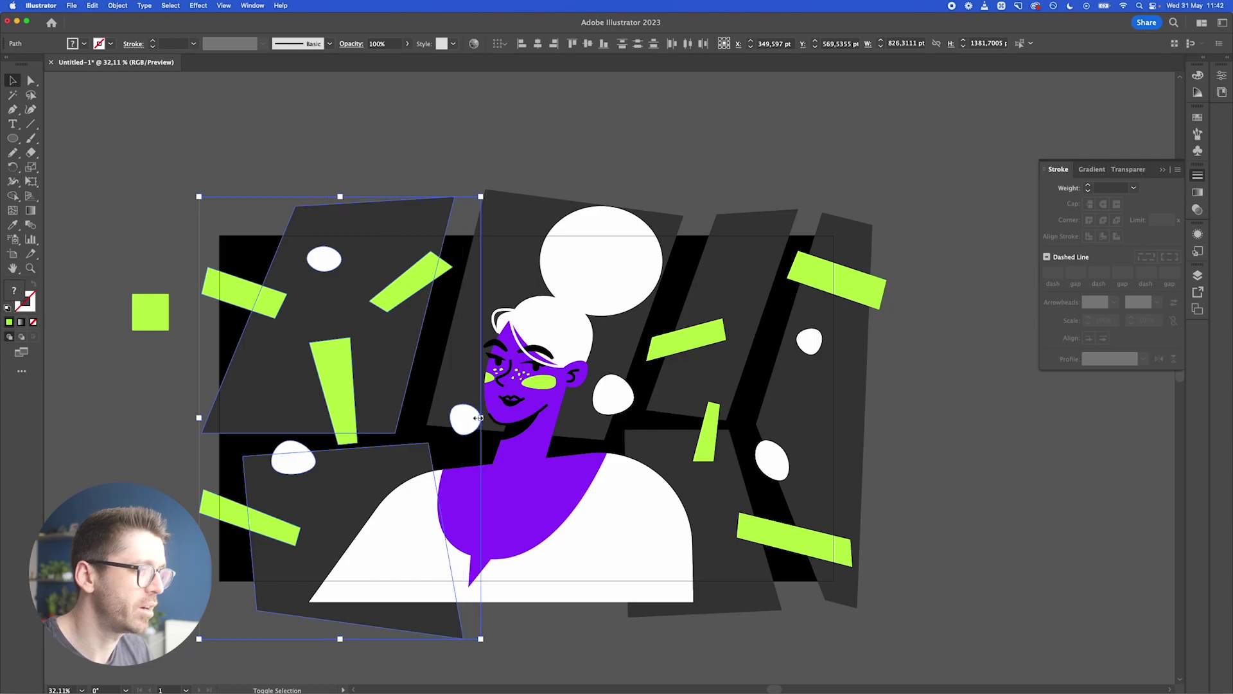
shift+click(488, 402)
shift+click(586, 422)
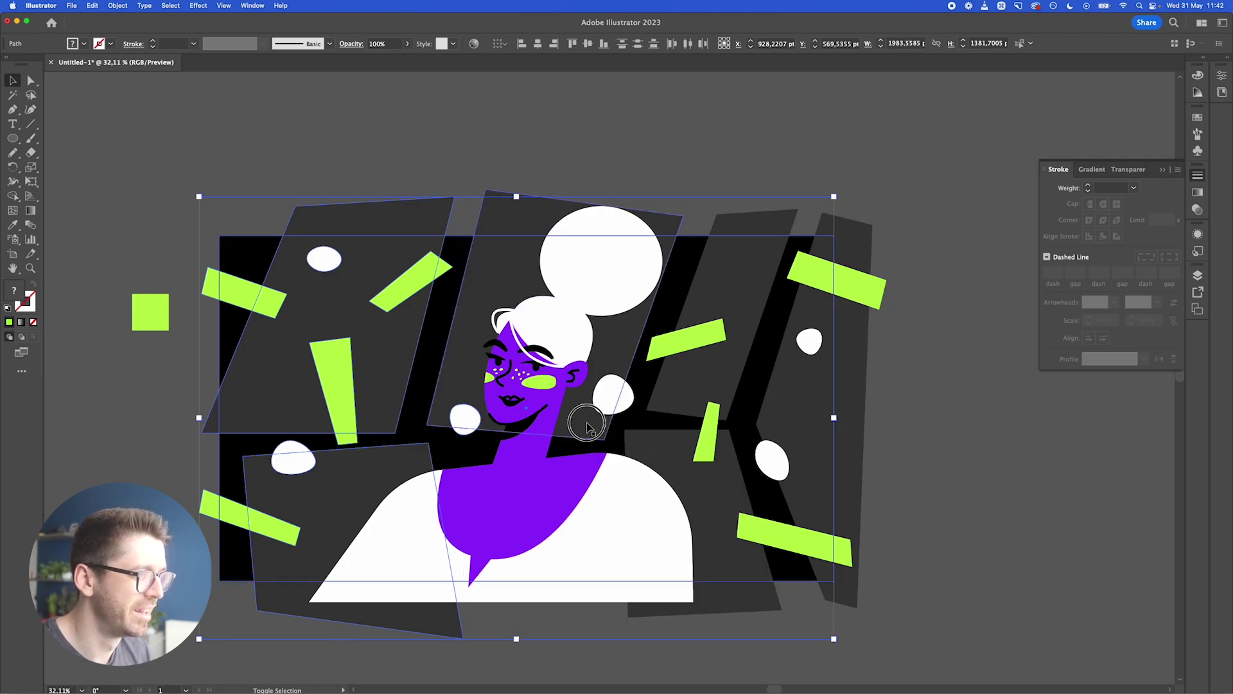
shift+click(627, 421)
shift+click(621, 402)
shift+click(668, 392)
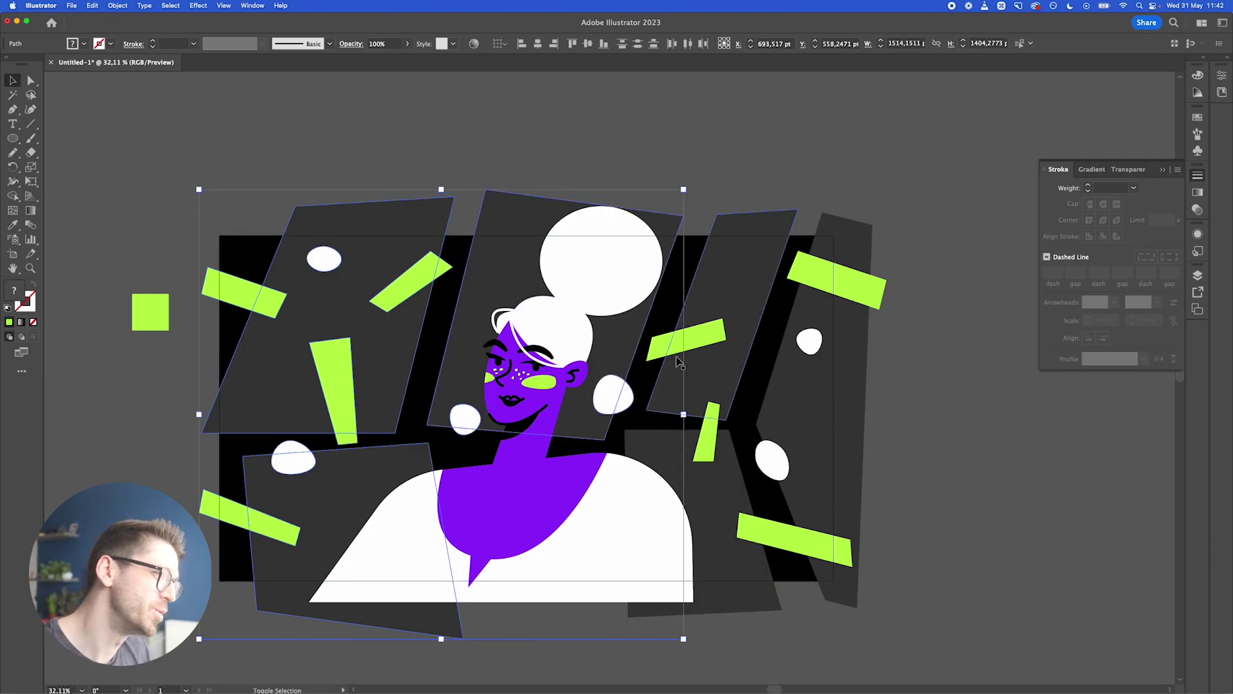
shift+click(682, 451)
shift+click(819, 456)
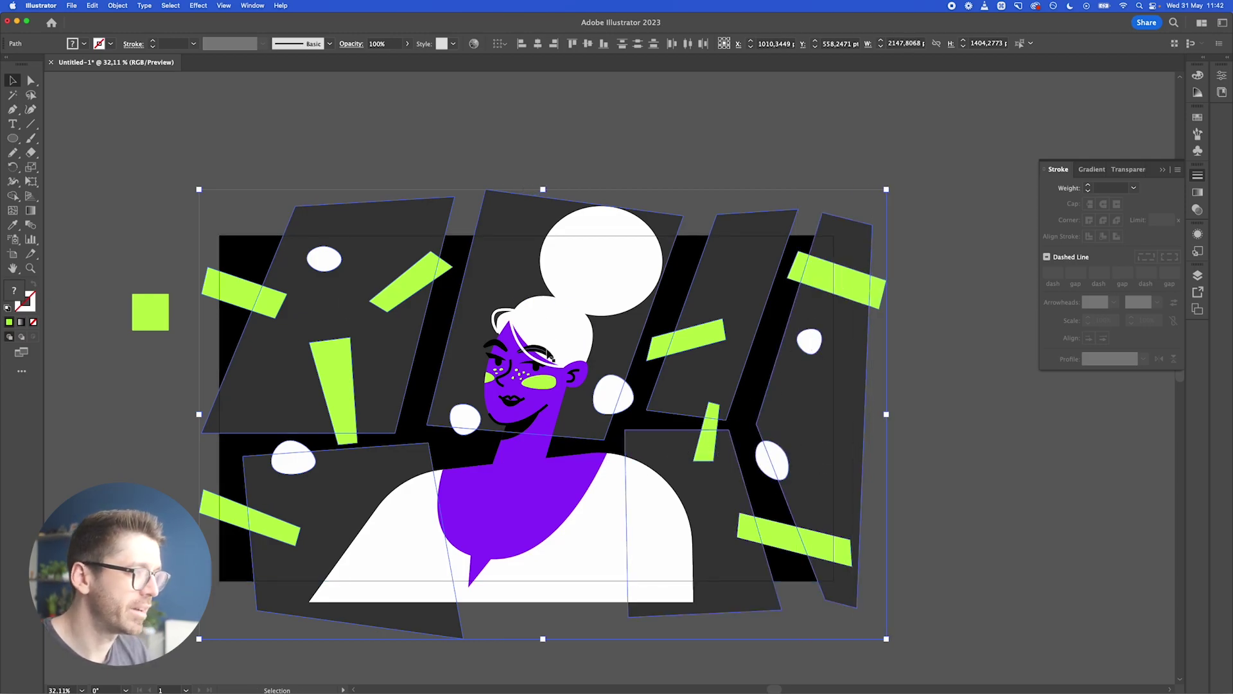
click(253, 5)
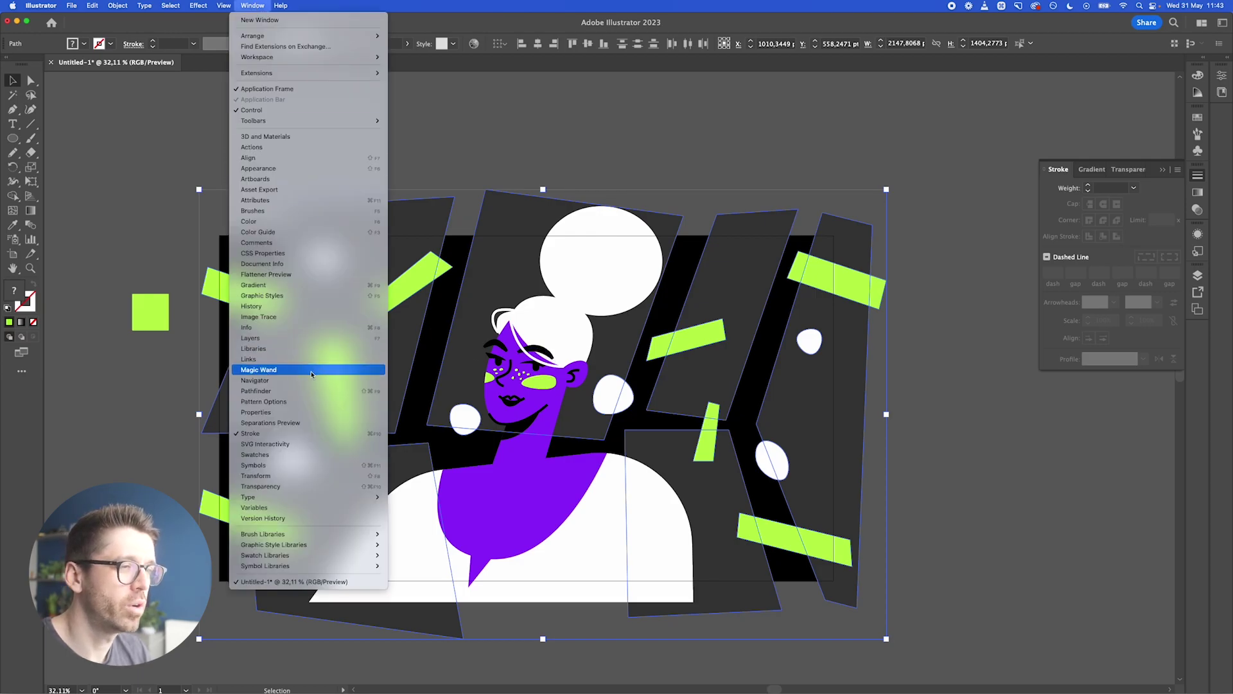
click(295, 392)
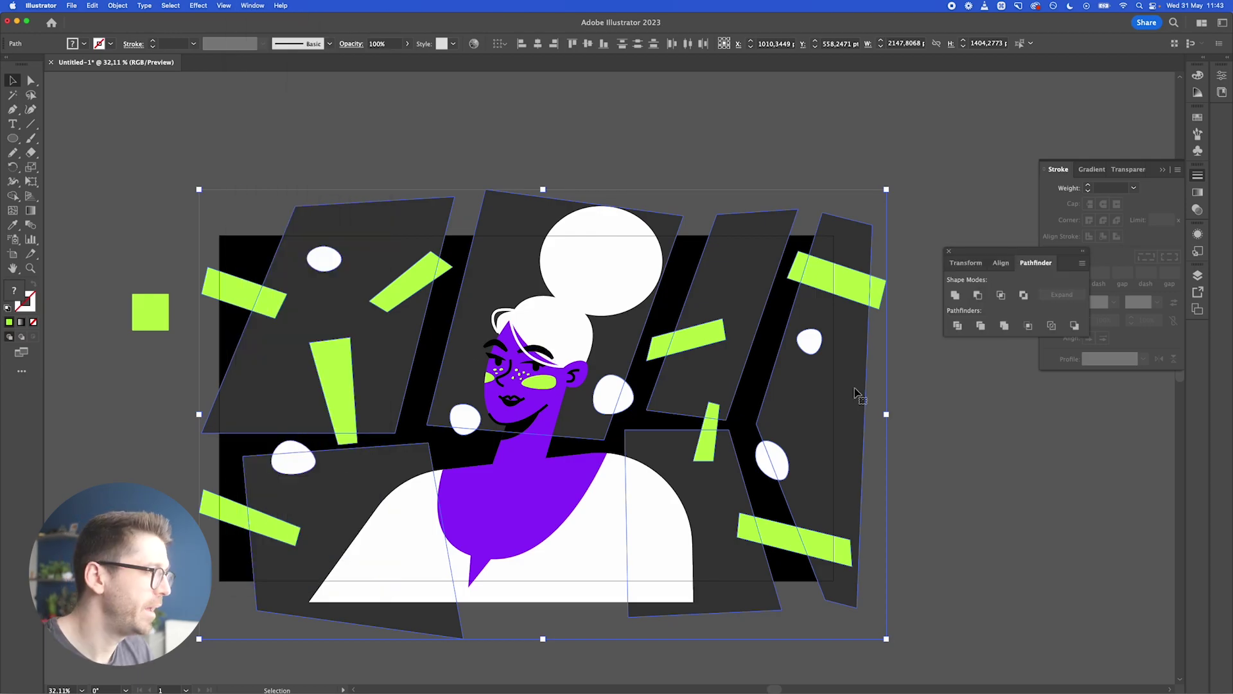
click(958, 326)
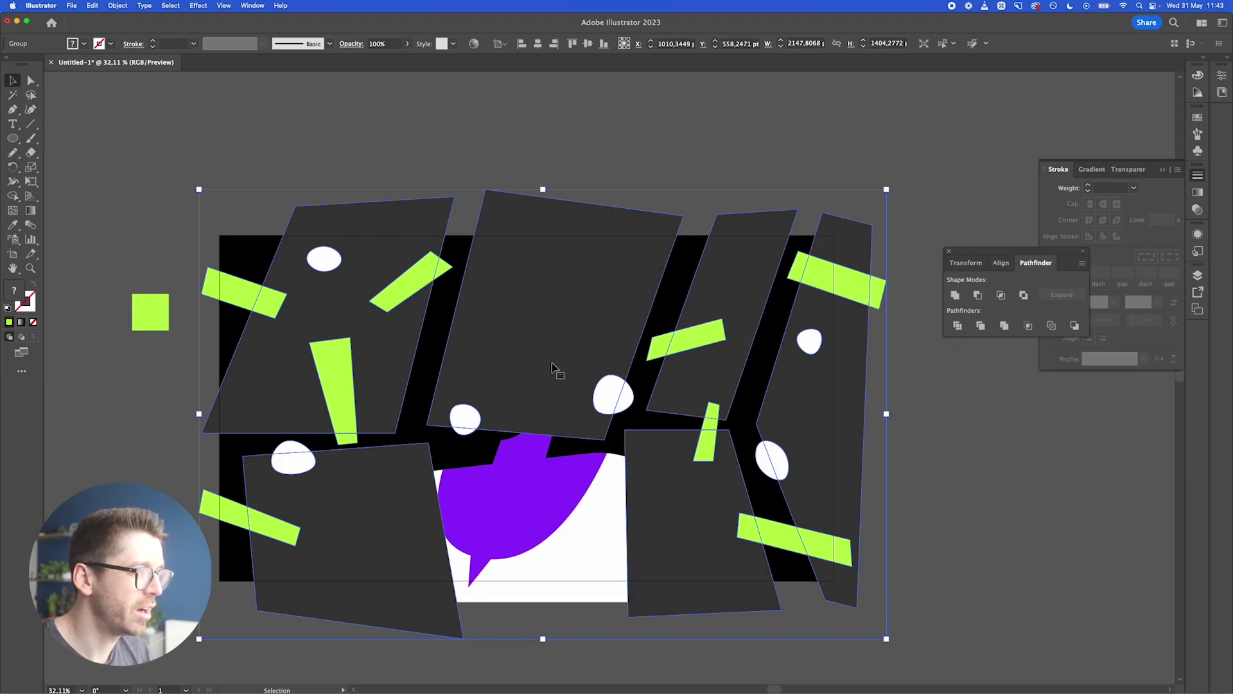
- Isolate the divided group and fill the three bar pieces outside the upper-left panel with white sampled from the oval
double_click(505, 319)
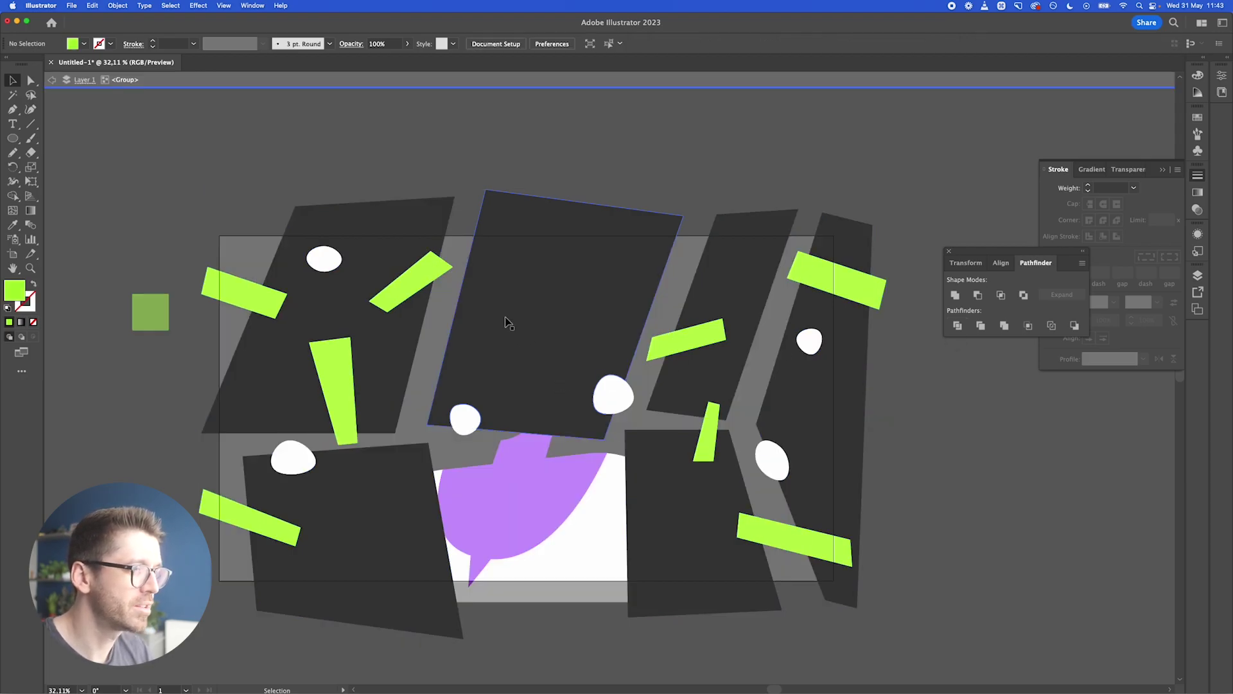
click(445, 270)
shift+click(344, 431)
shift+click(239, 295)
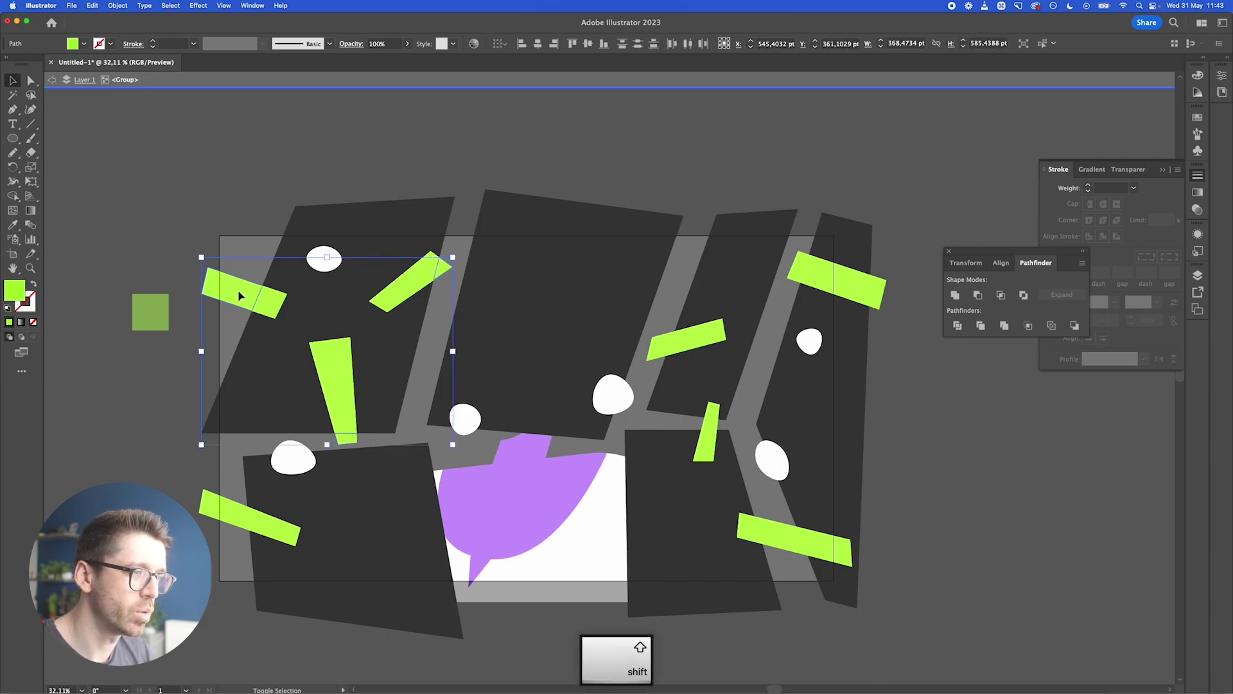
key(i)
click(326, 261)
- Fill the top piece of the blob above the lower-left panel with lime green sampled from the tapered bar
key(v)
click(291, 445)
key(i)
click(347, 395)
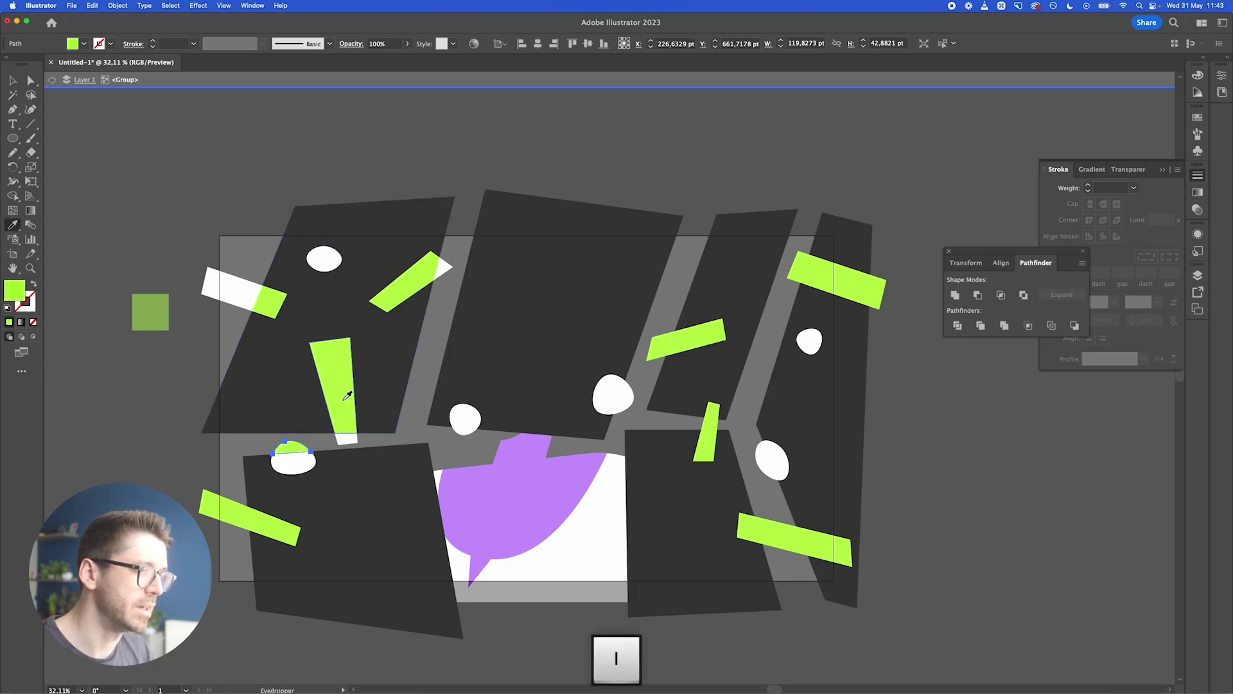
- Fill the outer piece of the lower-left bar with white sampled from the blob above it
key(v)
key(i)
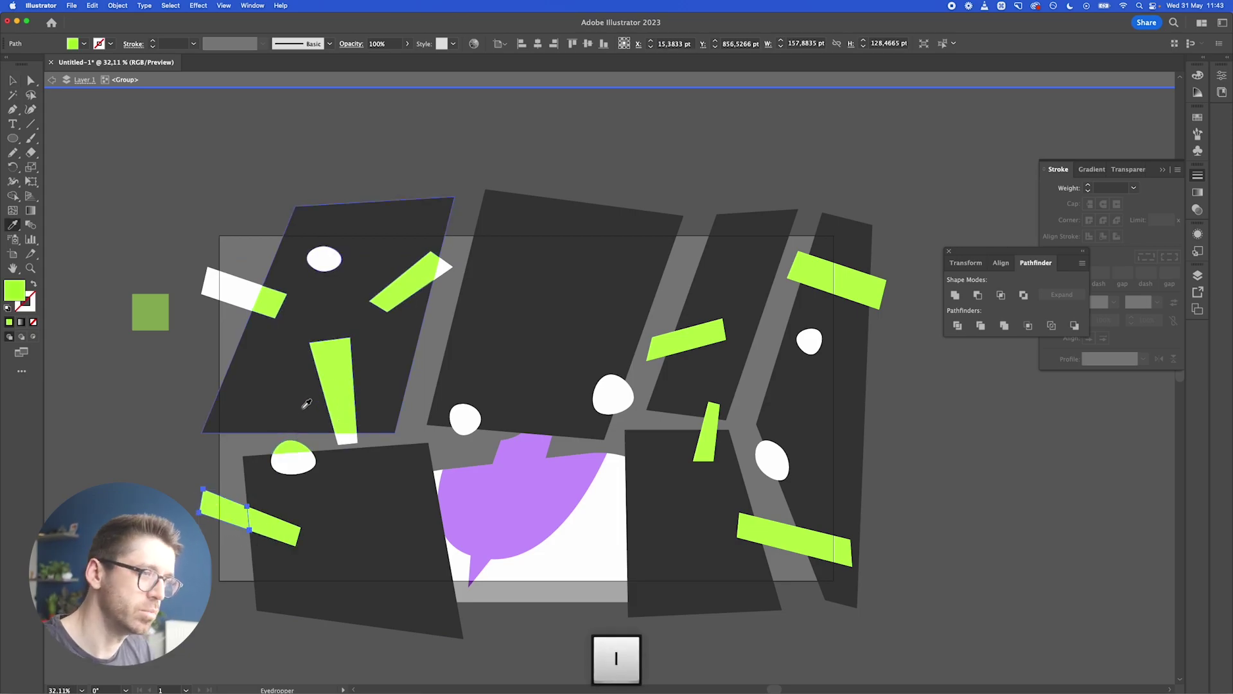
click(293, 461)
- Alternate the remaining split shapes, filling bar pieces over the gaps with sampled white and blob pieces over the gaps with sampled lime green
key(v)
click(763, 457)
key(i)
click(765, 524)
key(v)
click(779, 533)
key(i)
click(787, 456)
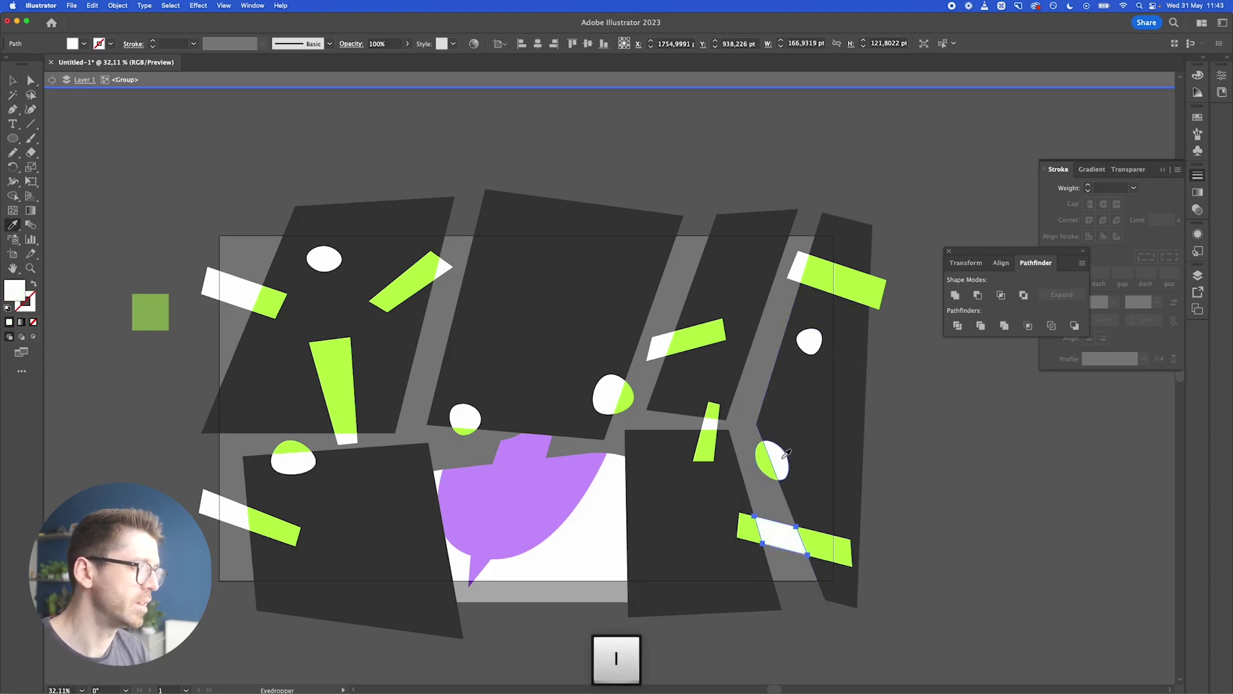
- Exit isolation, select the divided panel group together with the black background, and send both to the back behind the portrait
key(v)
double_click(957, 427)
click(805, 392)
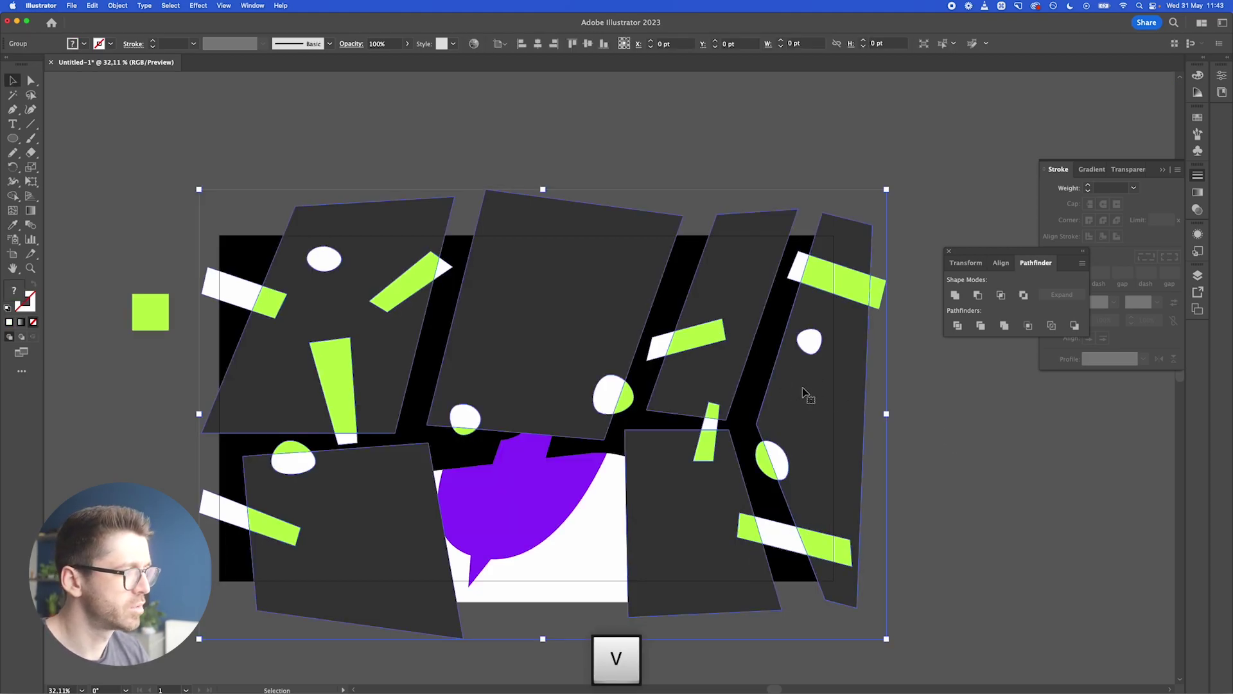
shift+click(769, 341)
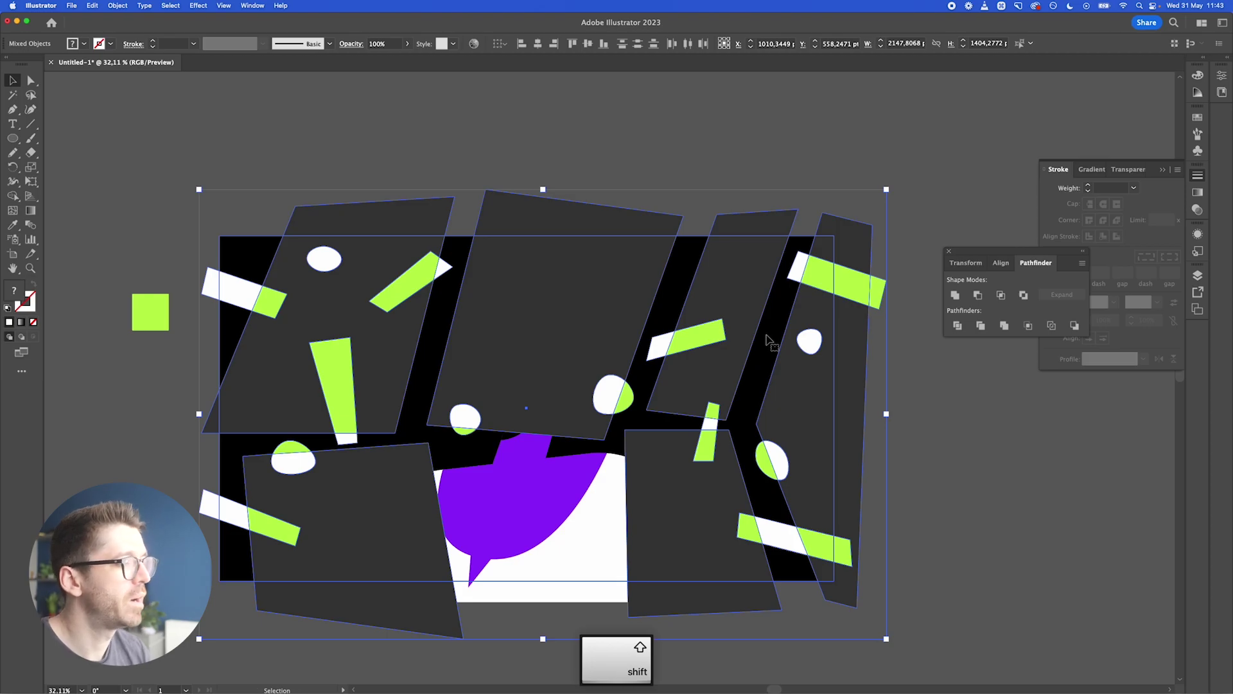
right_click(766, 339)
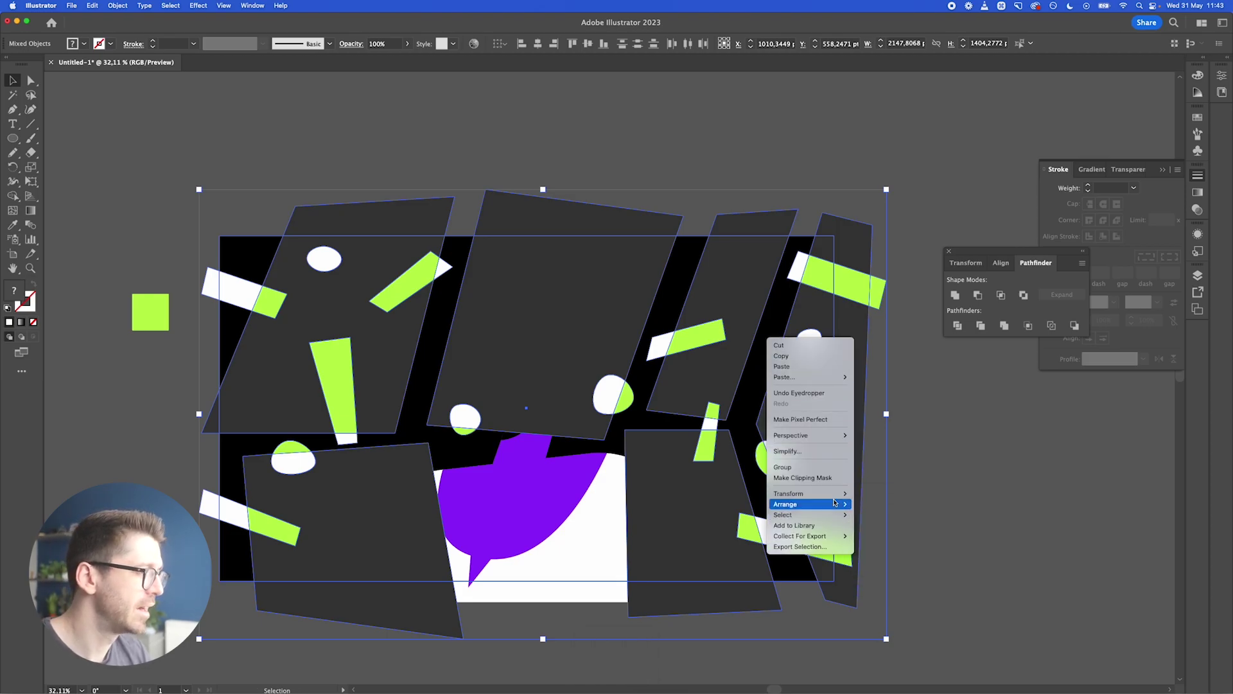
mouse_move(835, 503)
click(873, 534)
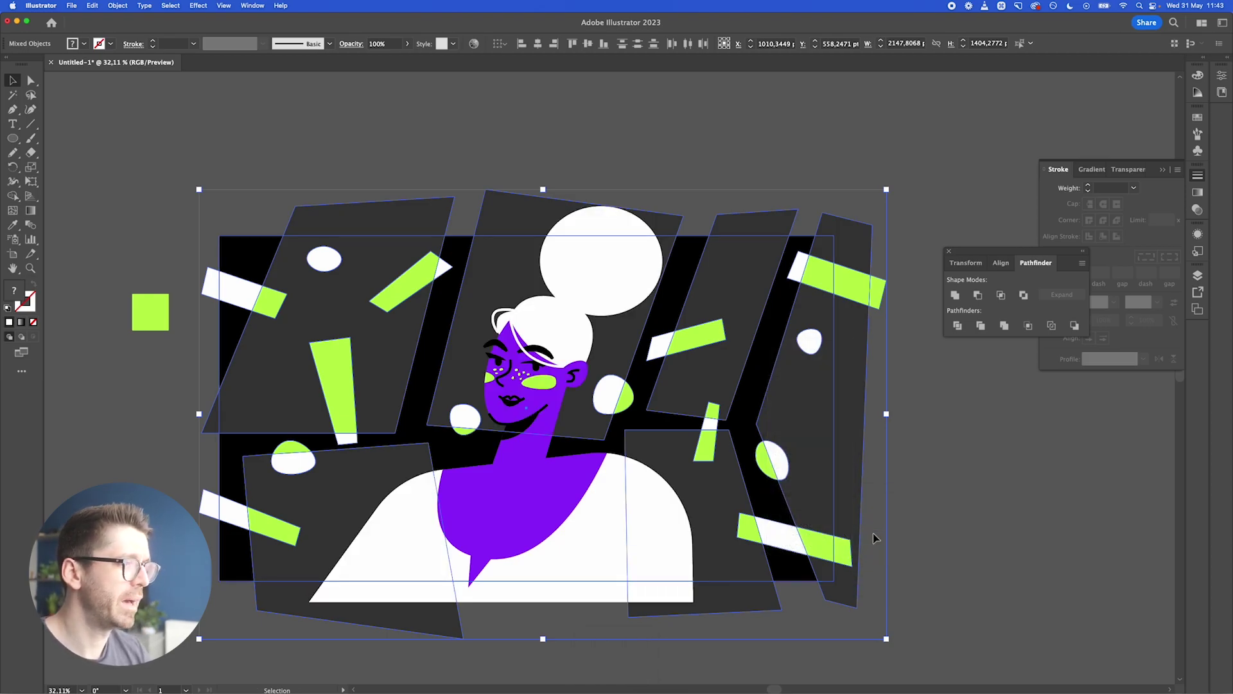
click(888, 531)
- Delete the lime green swatch square beside the artboard
scroll(888, 530, down, 2)
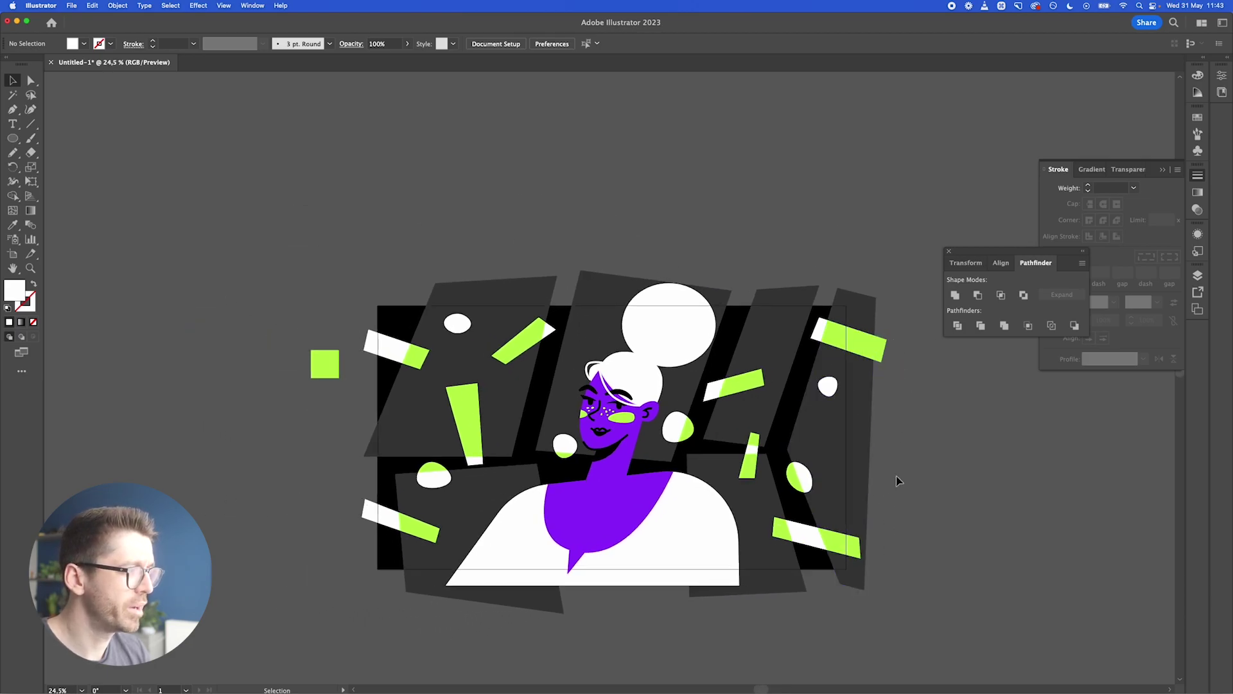
scroll(700, 591, up, 2)
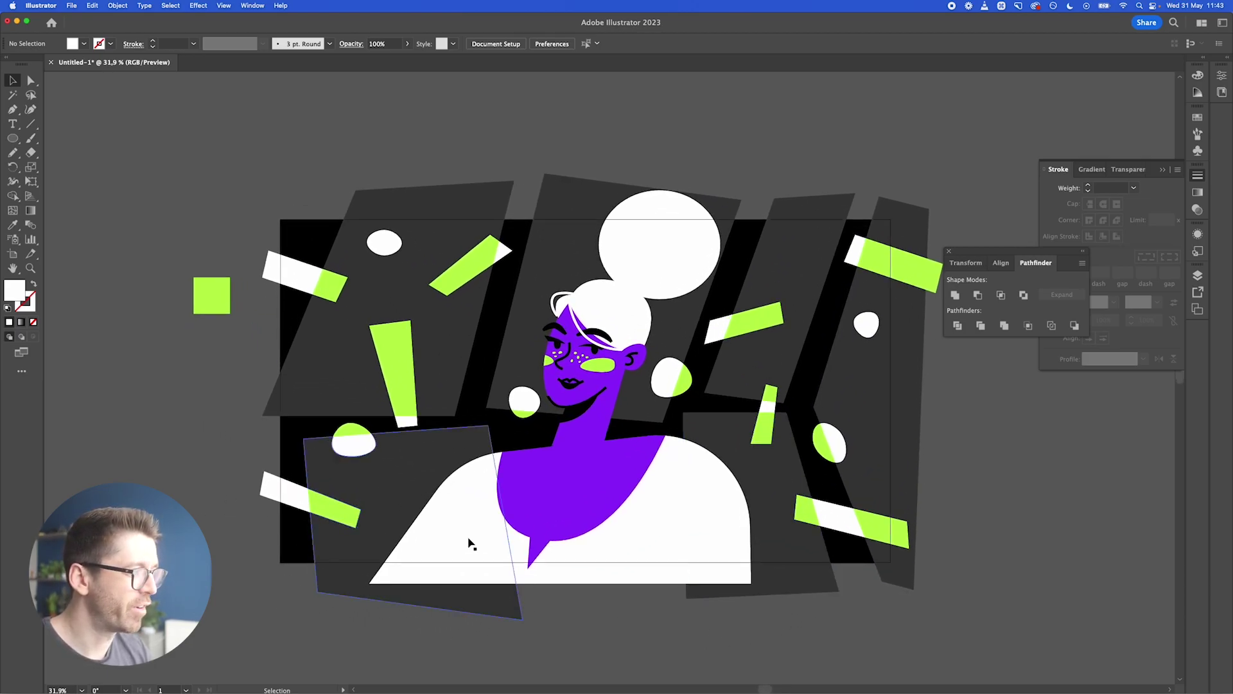
scroll(853, 551, right, 5)
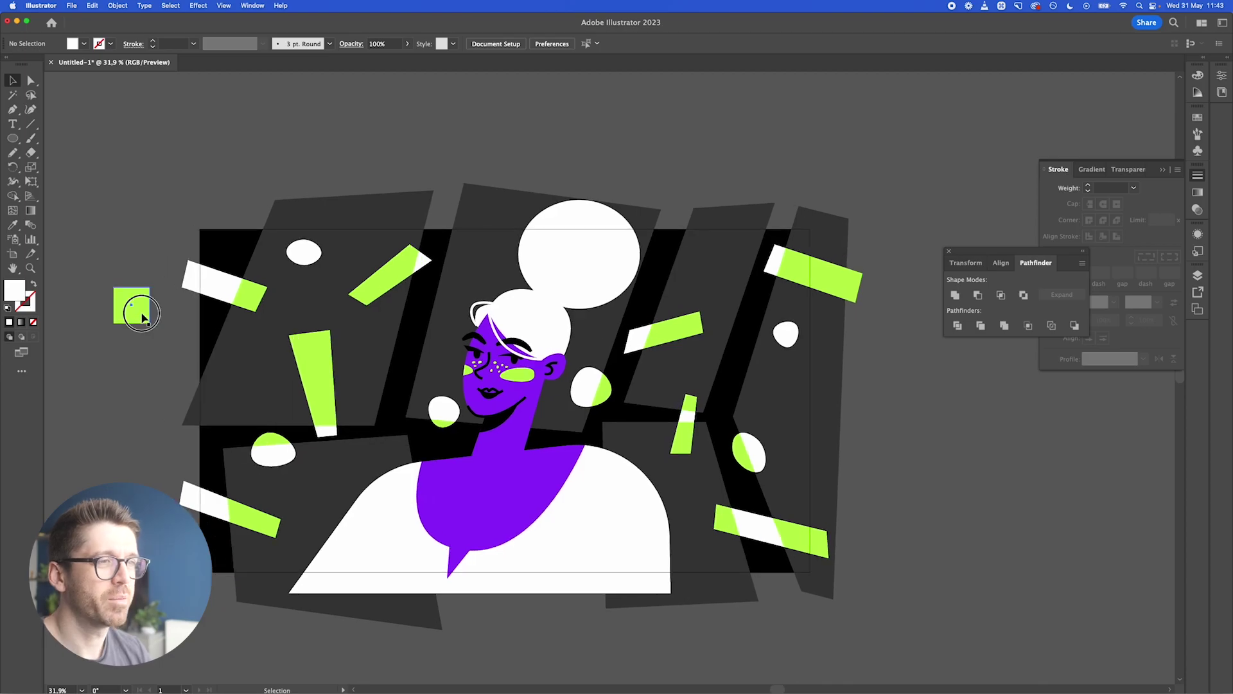
click(141, 315)
key(Delete)
- Draw a rectangle about 2276 x 203 pt along the artboard's top edge and fill it with the sampled canvas gray to mask the overflow
click(12, 137)
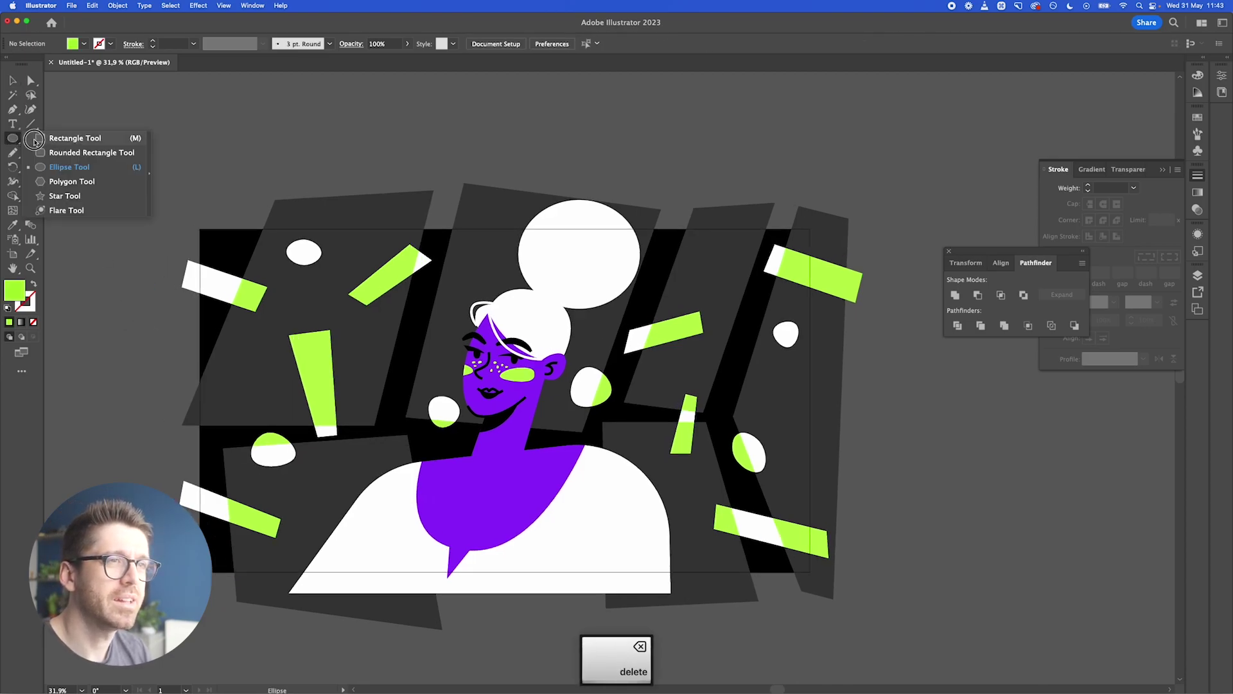
click(65, 137)
mouse_move(148, 164)
mouse_down()
mouse_move(831, 204)
mouse_move(872, 229)
mouse_up()
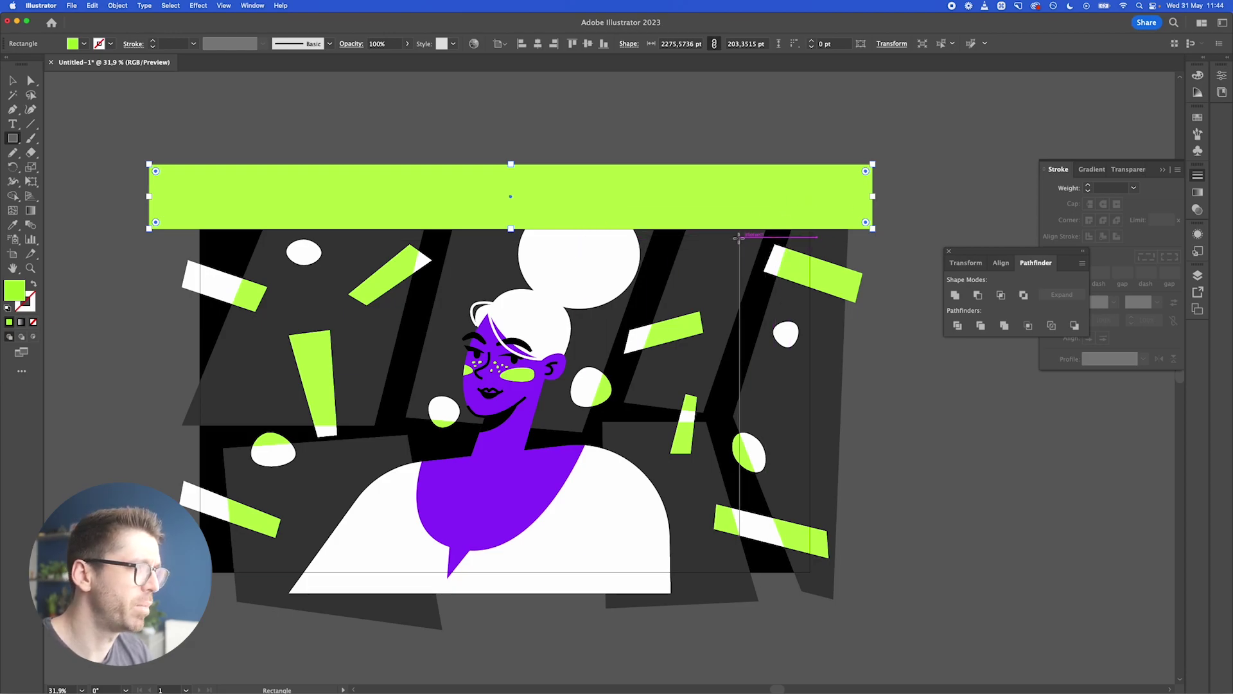
key(slash)
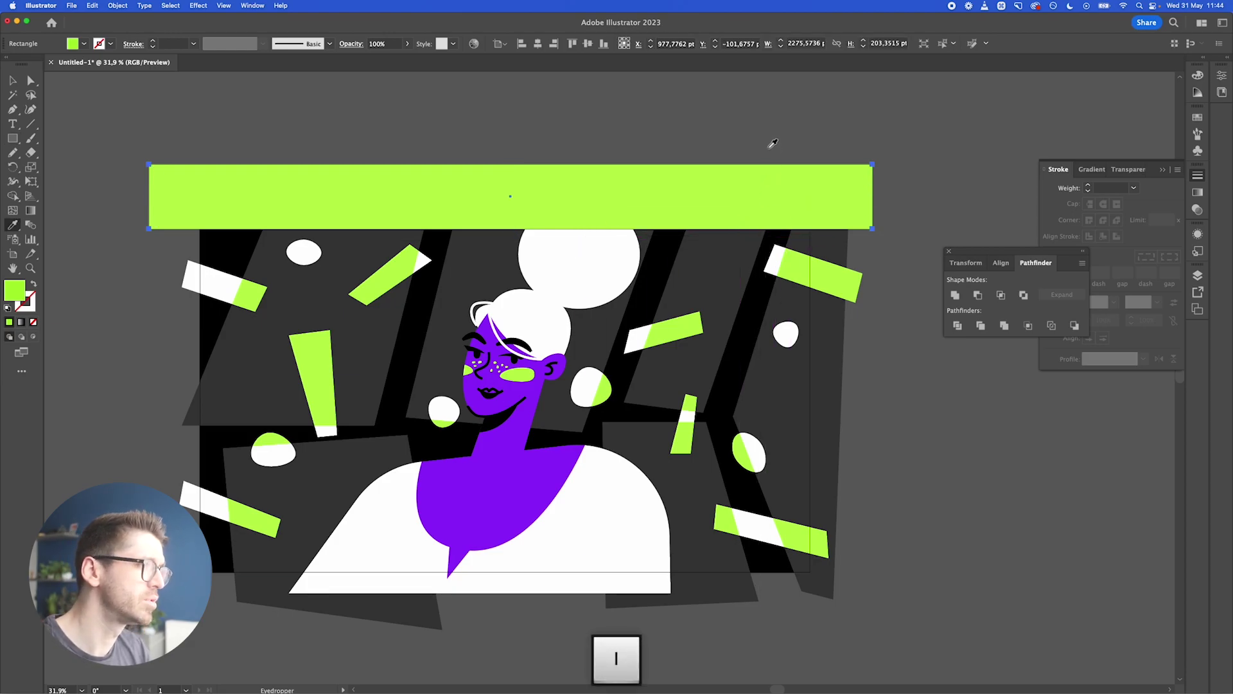
key(v)
- Bring the white hair bun circle to the front, above the masking rectangle
click(597, 272)
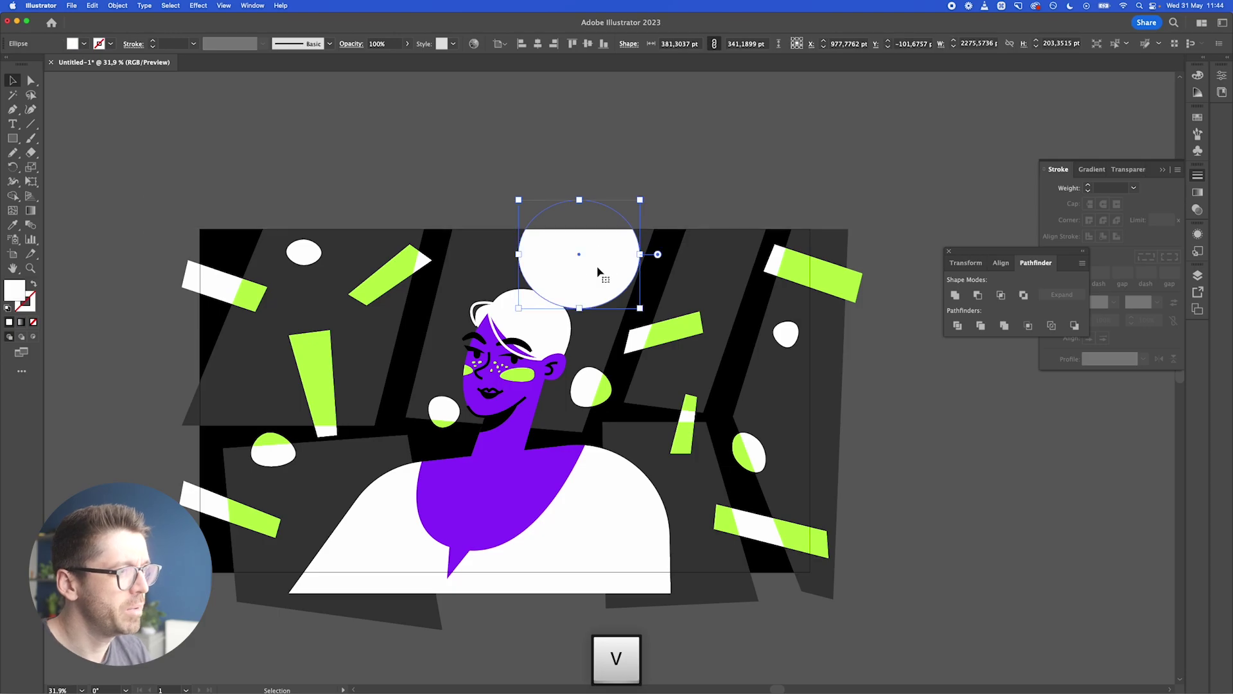
right_click(598, 270)
mouse_move(664, 505)
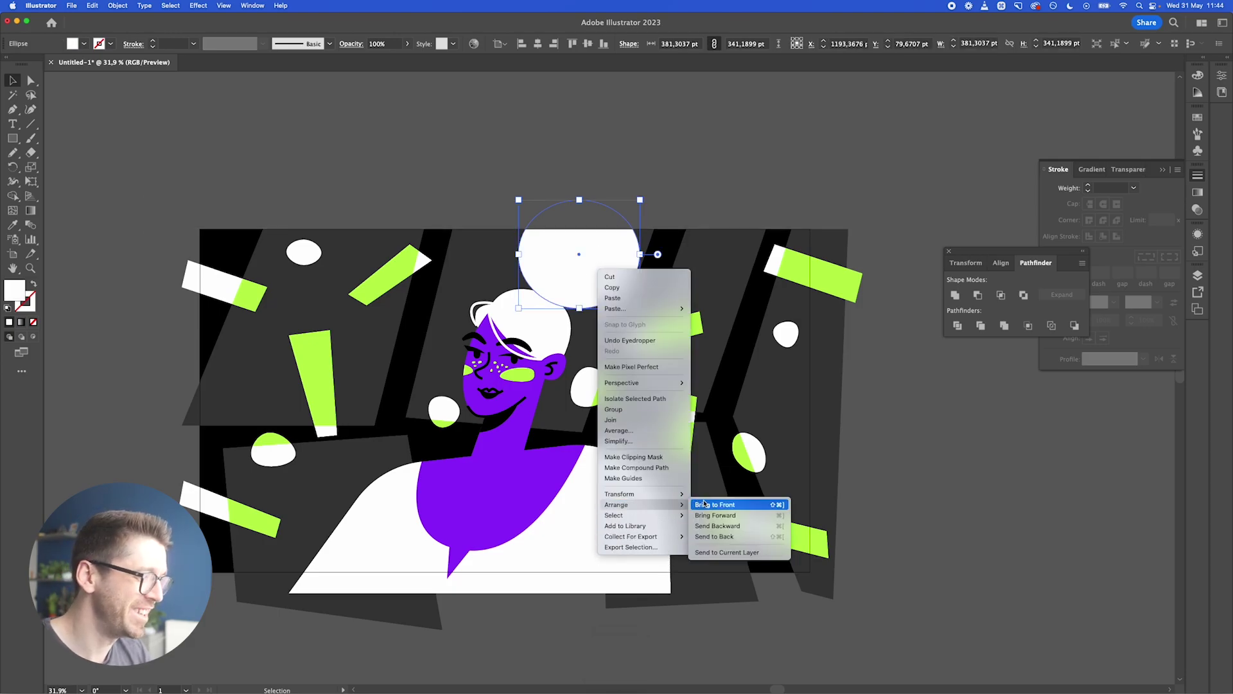
click(707, 505)
click(739, 132)
- Mask the overflow past the artboard's left, bottom and right edges with canvas-gray rectangles, the bottom one about 2447 x 307 pt
scroll(739, 133, down, 2)
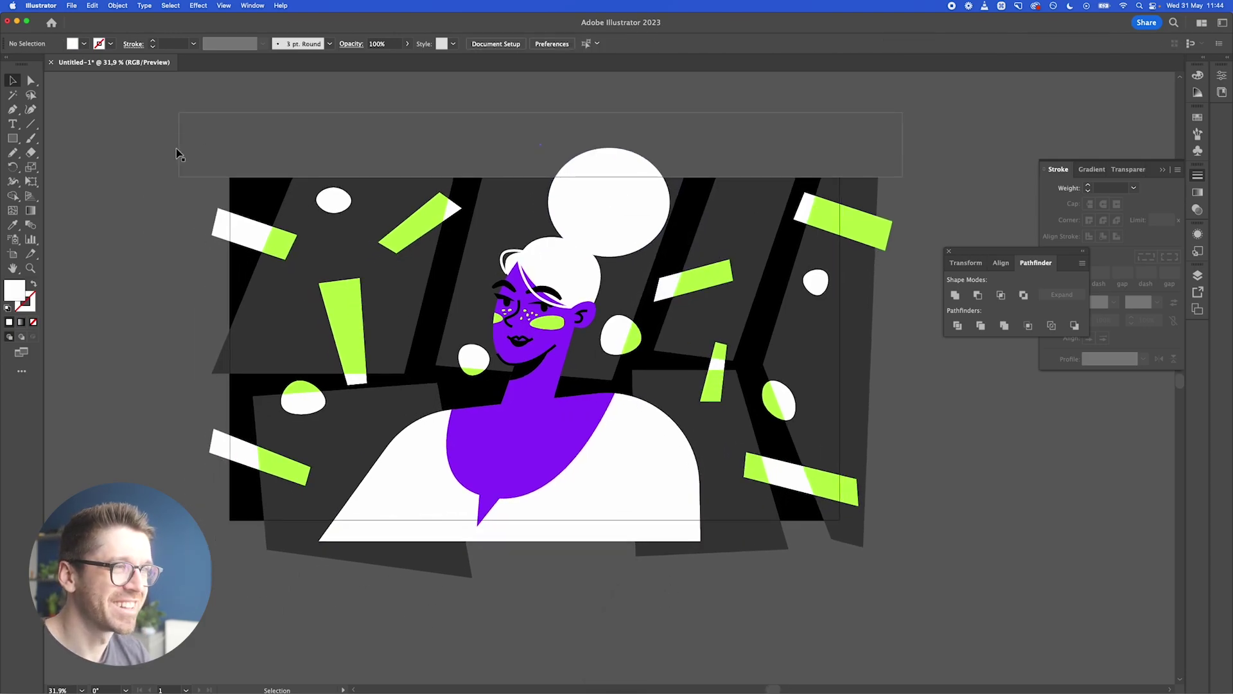
click(248, 125)
click(13, 137)
drag(108, 151, 230, 560)
drag(124, 618, 905, 520)
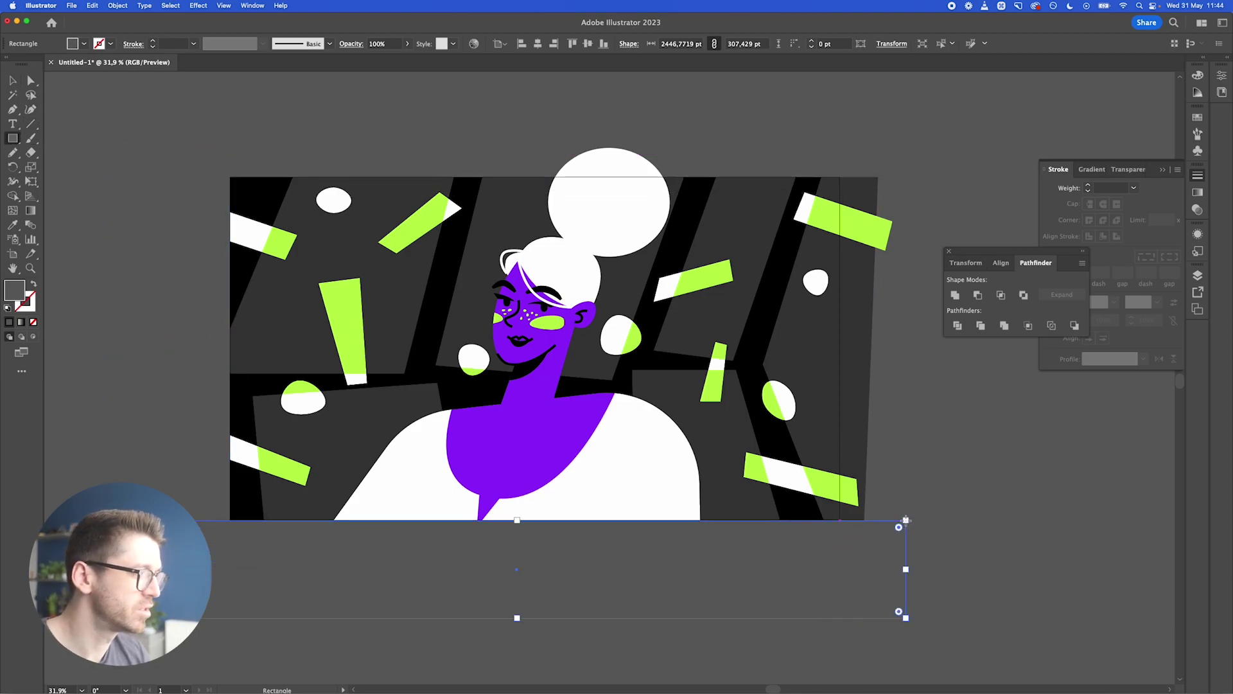
key(v)
click(975, 585)
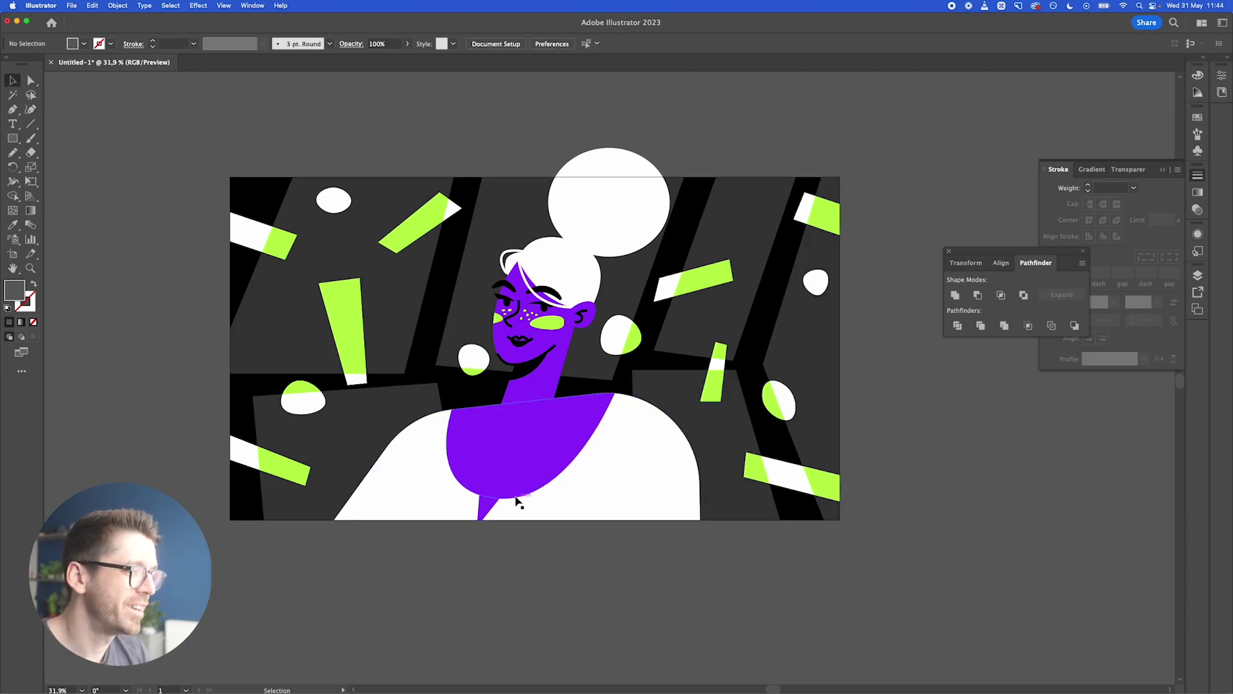
- Merge the purple neckline shape and the small triangle below it into one shape with the Shape Builder
scroll(519, 503, up, 5)
click(488, 515)
shift+click(544, 451)
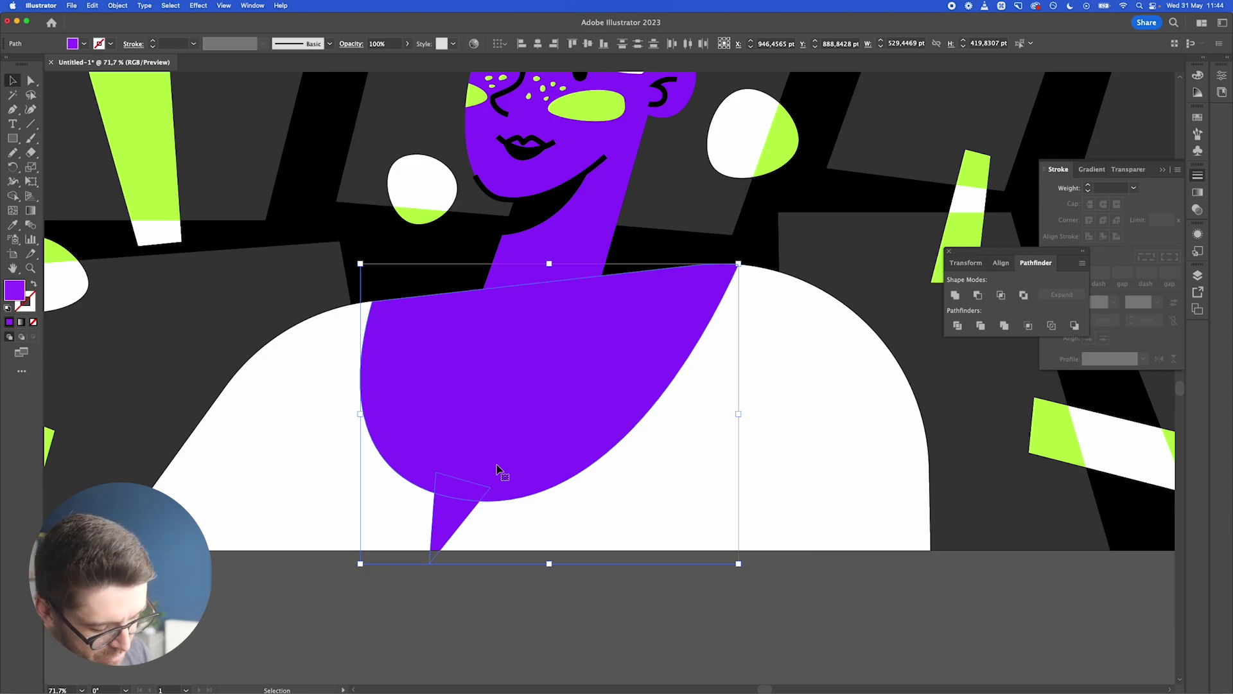
key(shift+m)
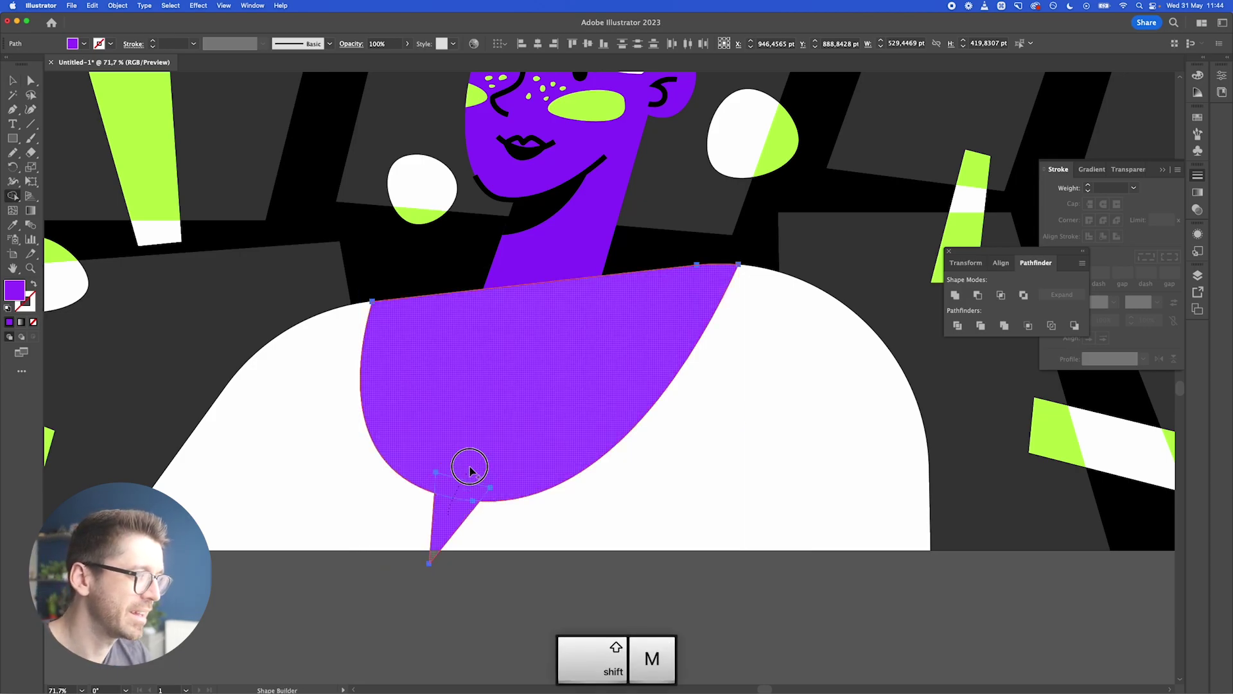
drag(468, 472, 472, 463)
- Round the two inner corners where the triangular tip joins the purple neckline into smooth curves
key(a)
click(434, 493)
shift+click(480, 503)
drag(485, 512, 505, 626)
key(v)
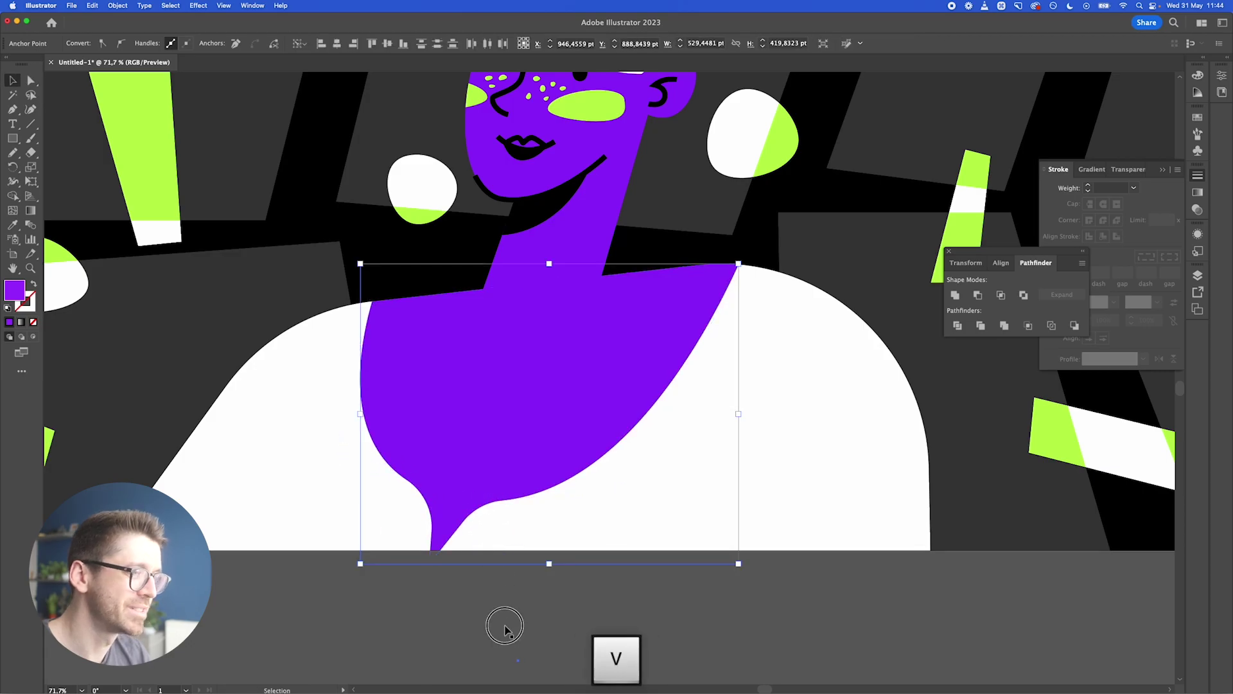
click(505, 626)
- Draw two short curved frown lines between the eyebrows, matching the nose line's 7 pt black stroke
scroll(504, 626, down, 5)
scroll(570, 371, up, 3)
scroll(570, 371, up, 3)
scroll(454, 325, up, 5)
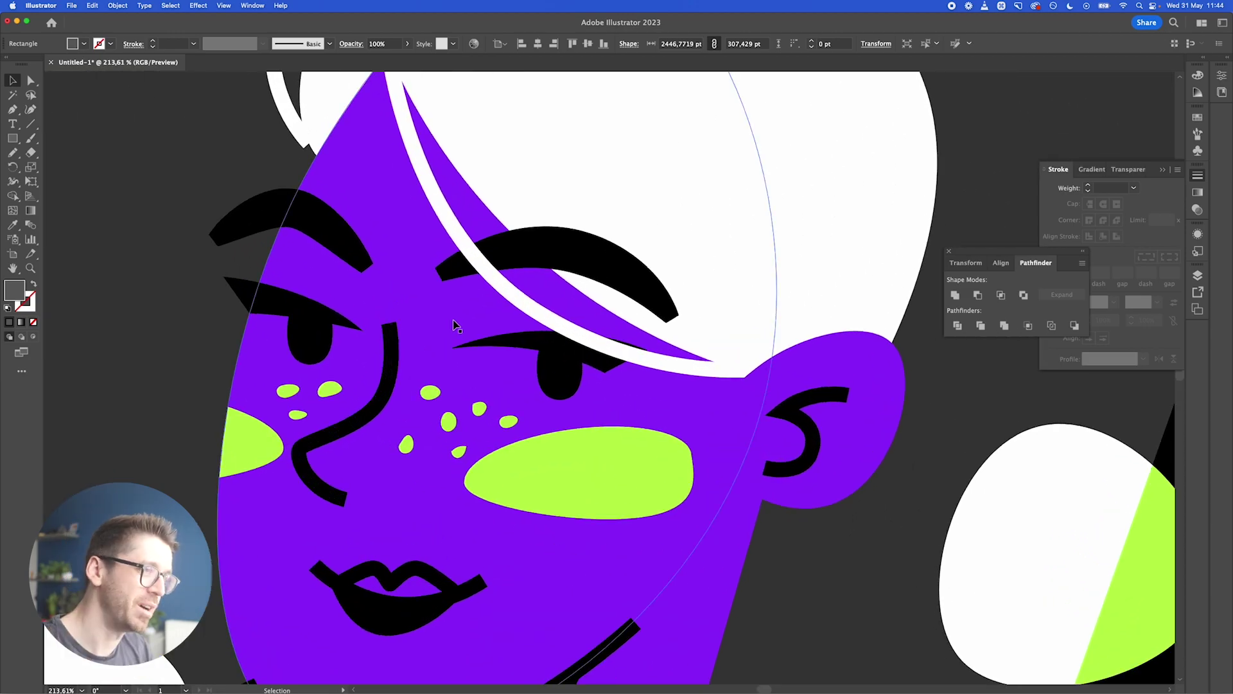
key(v)
click(394, 366)
key(p)
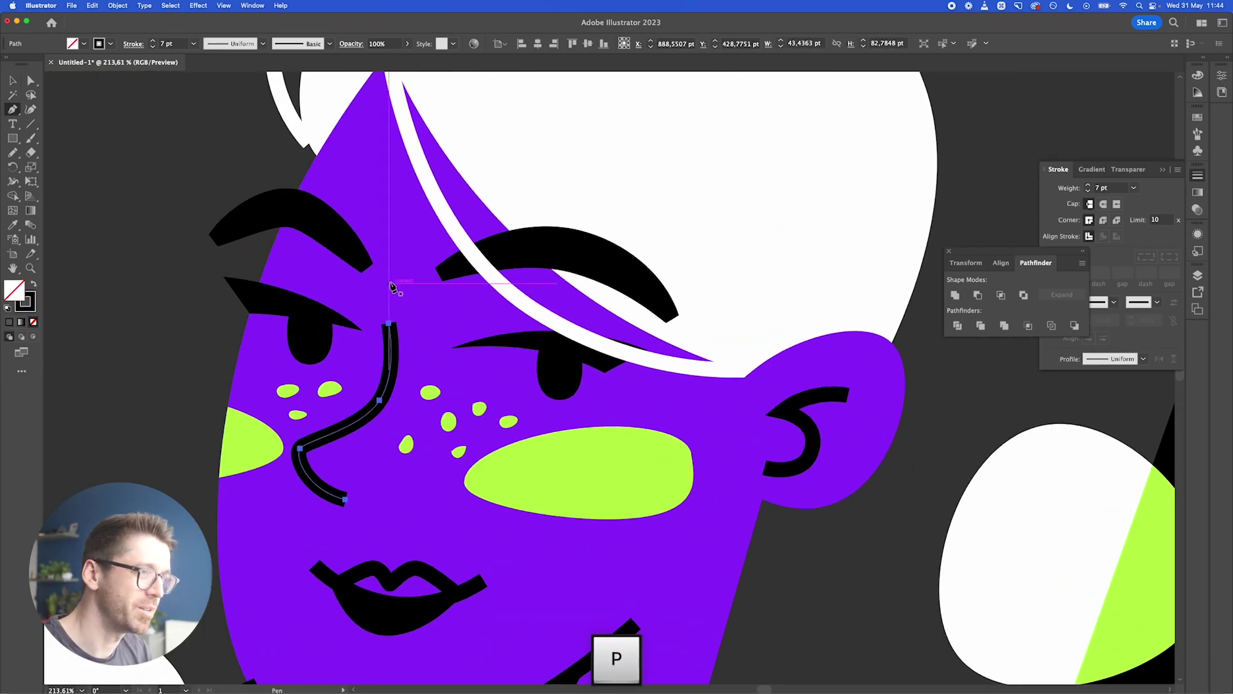
click(388, 240)
mouse_move(390, 281)
mouse_down()
mouse_move(387, 298)
mouse_move(407, 286)
mouse_up()
key(v)
key(p)
click(429, 244)
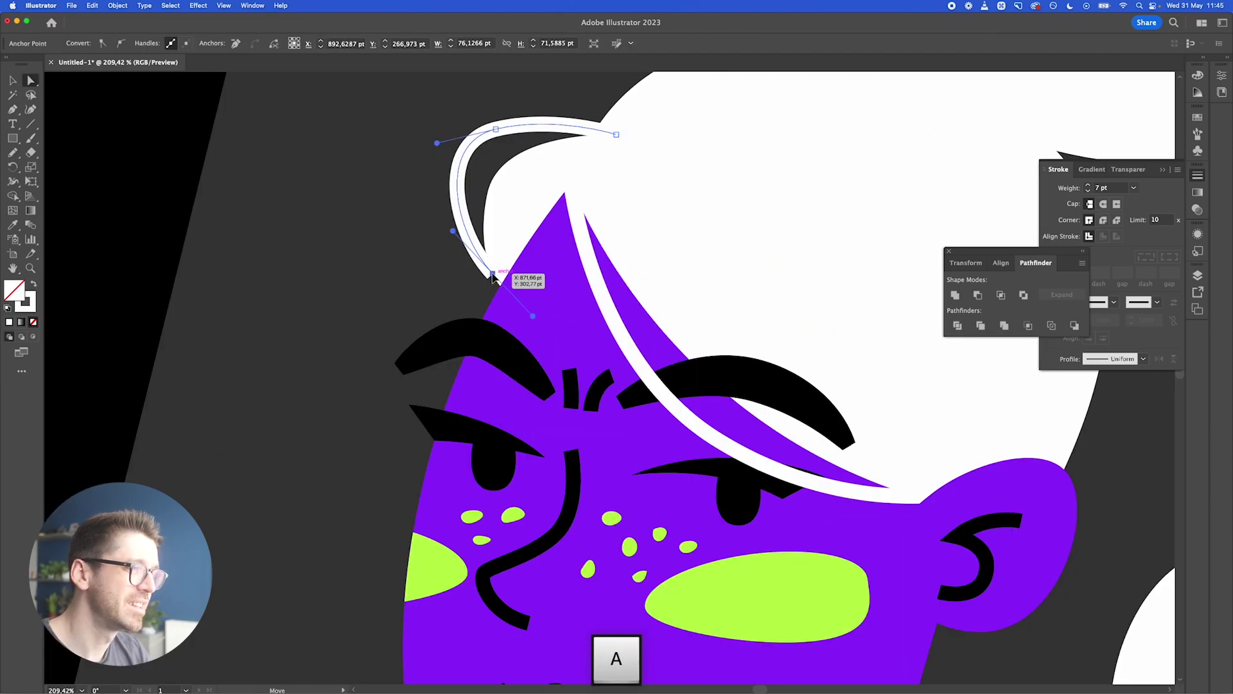
- Extend the lower end of the white hair loop onto the forehead and send the loop backward behind the face
drag(492, 277, 516, 294)
key(v)
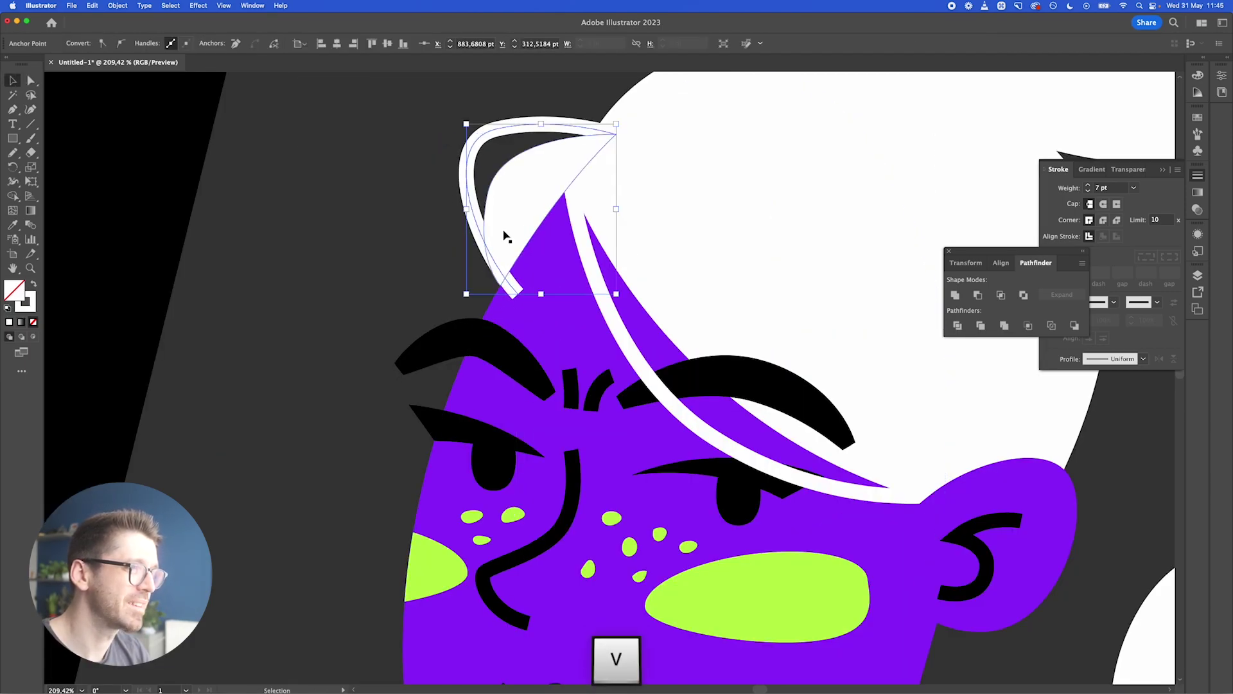
key(super+bracketleft)
key(super+bracketleft)
key(super+bracketright)
key(super+0)
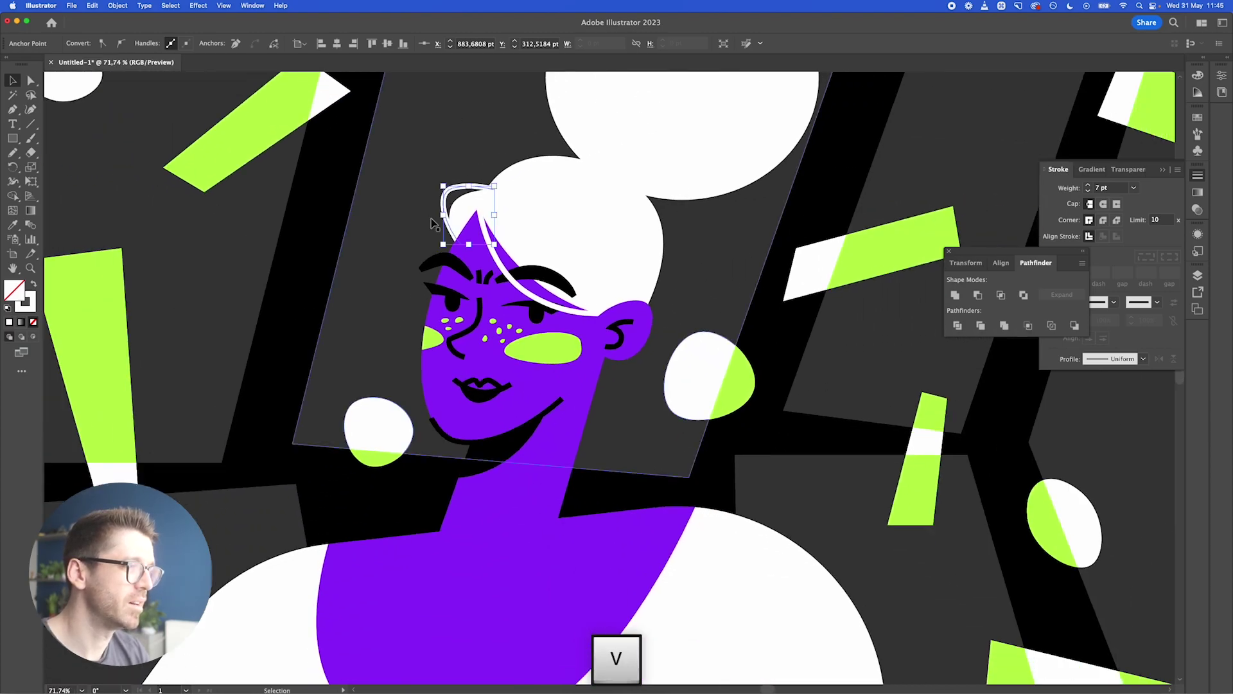
click(591, 647)
scroll(591, 647, right, 1)
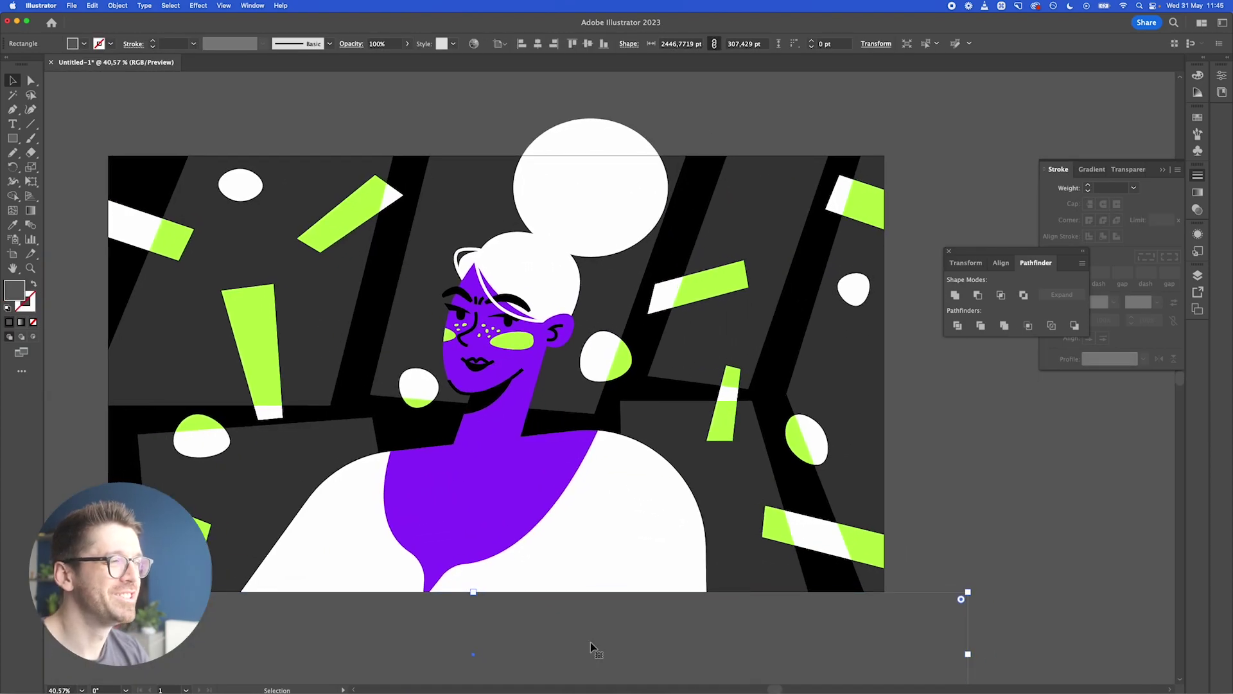
click(1078, 419)
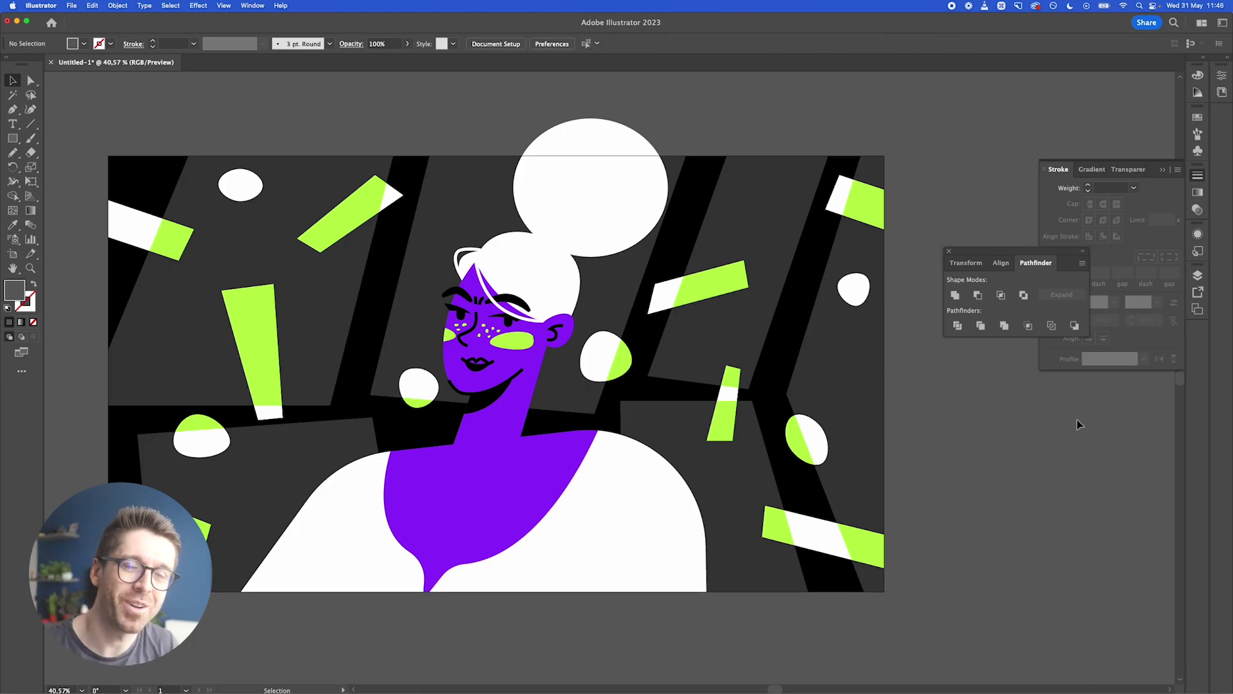